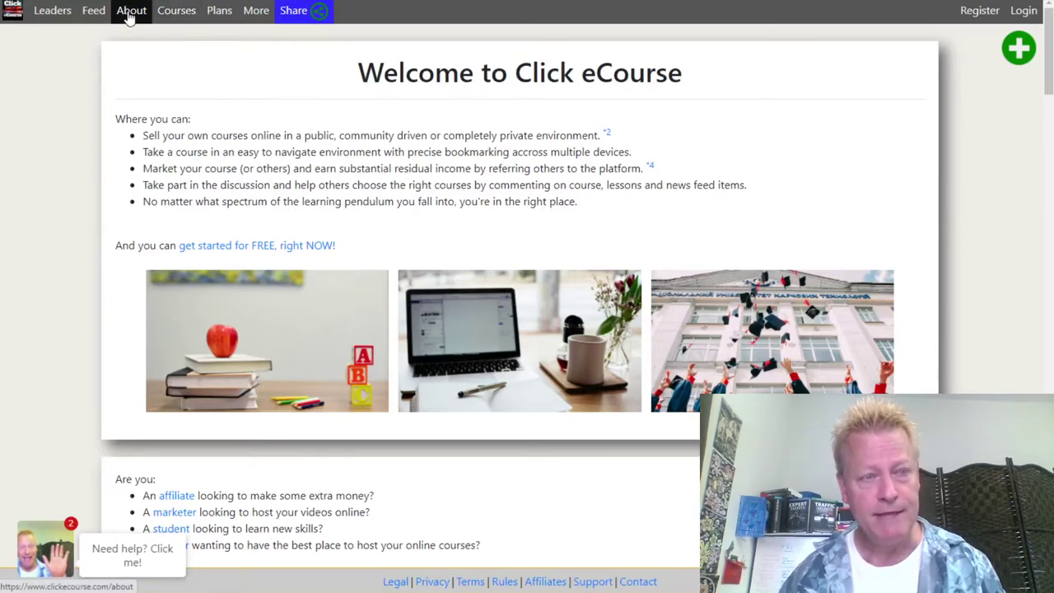
Look over the About page, from the welcome section down to the part for teachers.
{"action": "scroll", "coordinate": [350, 130], "scroll_direction": "down", "scroll_amount": 14}
{"action": "scroll", "coordinate": [337, 130], "scroll_direction": "up", "scroll_amount": 1}
{"action": "scroll", "coordinate": [338, 129], "scroll_direction": "up", "scroll_amount": 13}
{"action": "scroll", "coordinate": [337, 125], "scroll_direction": "down", "scroll_amount": 6}
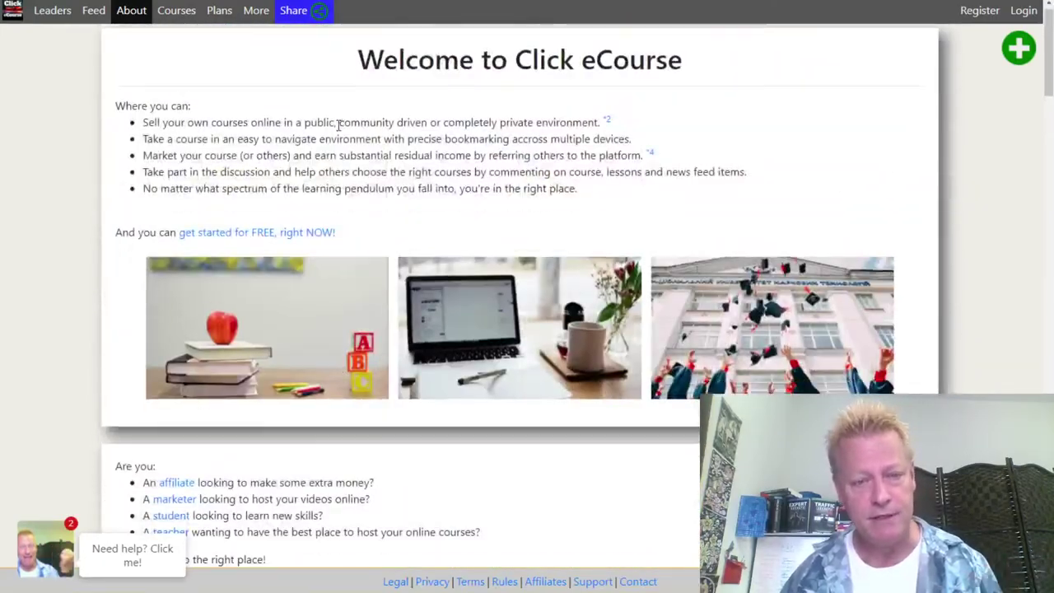
{"action": "scroll", "coordinate": [337, 125], "scroll_direction": "down", "scroll_amount": 15}
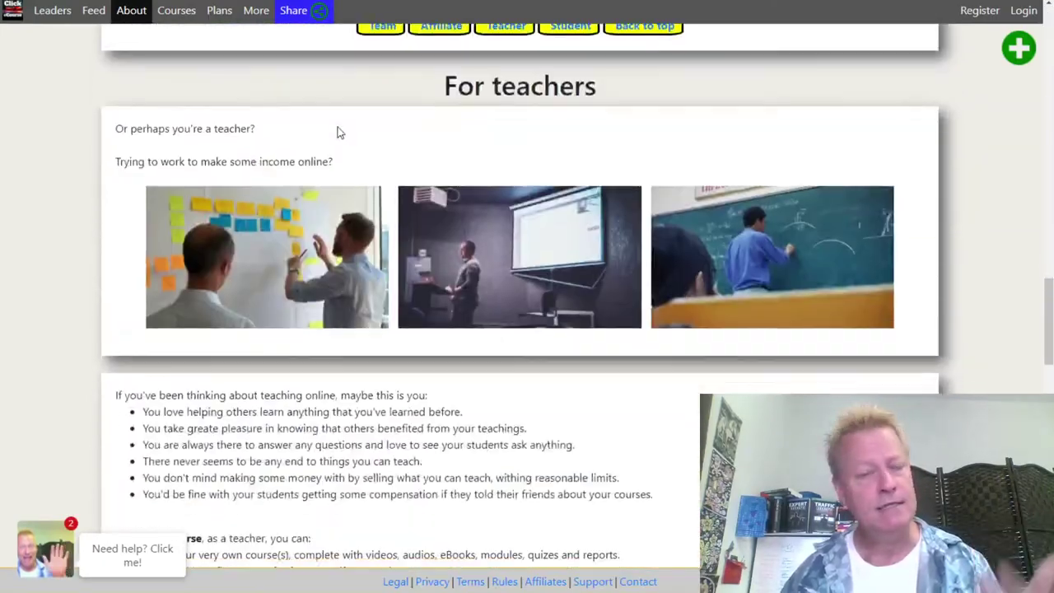
{"action": "scroll", "coordinate": [340, 132], "scroll_direction": "up", "scroll_amount": 20}
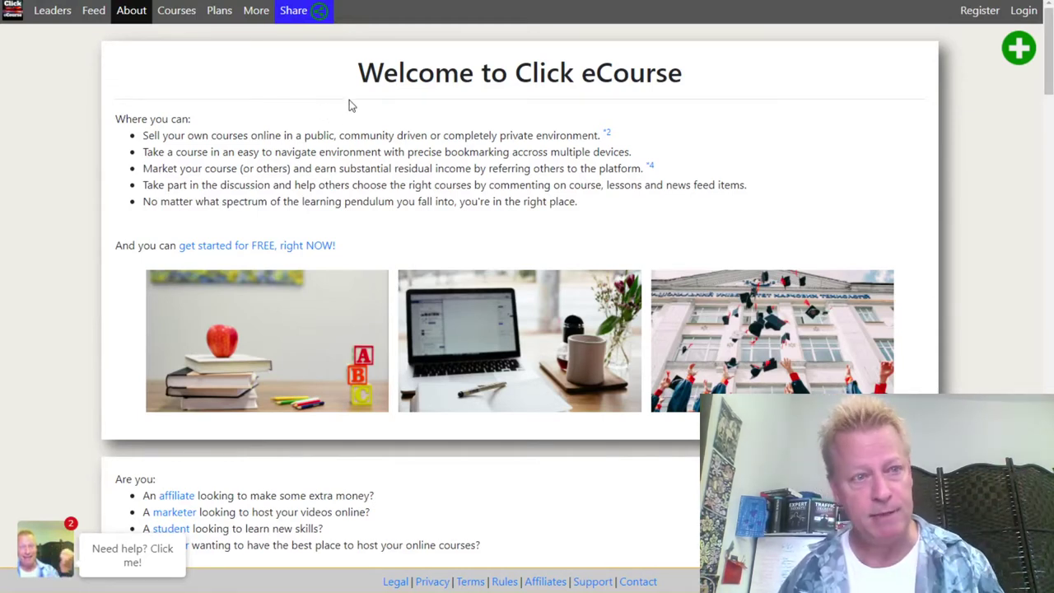
Open the course catalogue and look over the listed courses, the category filter and the search field.
{"action": "left_click", "coordinate": [187, 18]}
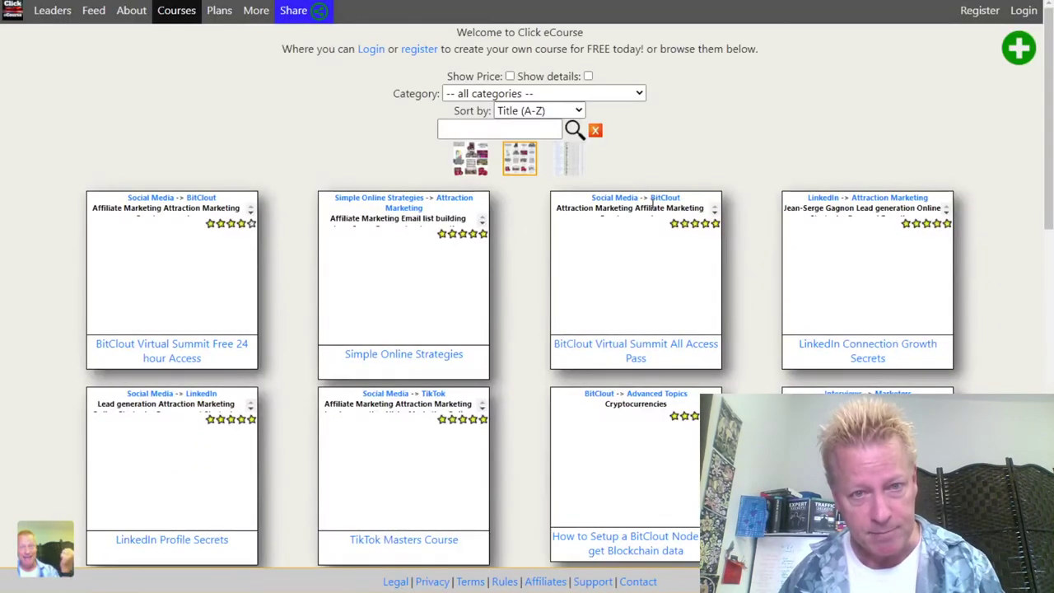
{"action": "scroll", "coordinate": [711, 207], "scroll_direction": "down", "scroll_amount": 3}
{"action": "scroll", "coordinate": [716, 208], "scroll_direction": "down", "scroll_amount": 7}
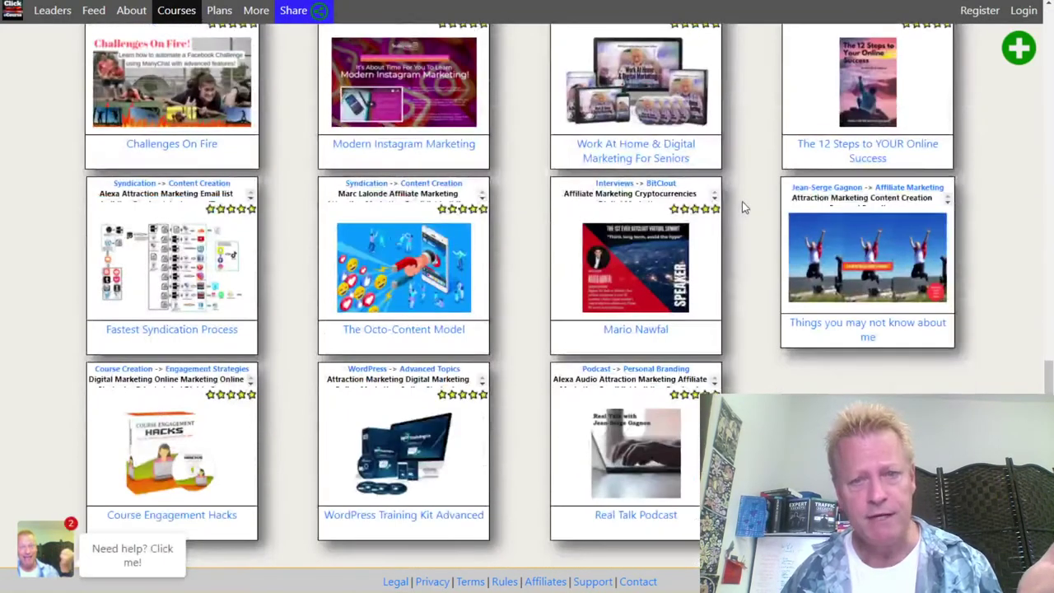
{"action": "scroll", "coordinate": [743, 201], "scroll_direction": "up", "scroll_amount": 5}
{"action": "scroll", "coordinate": [745, 202], "scroll_direction": "up", "scroll_amount": 5}
{"action": "left_click", "coordinate": [609, 93]}
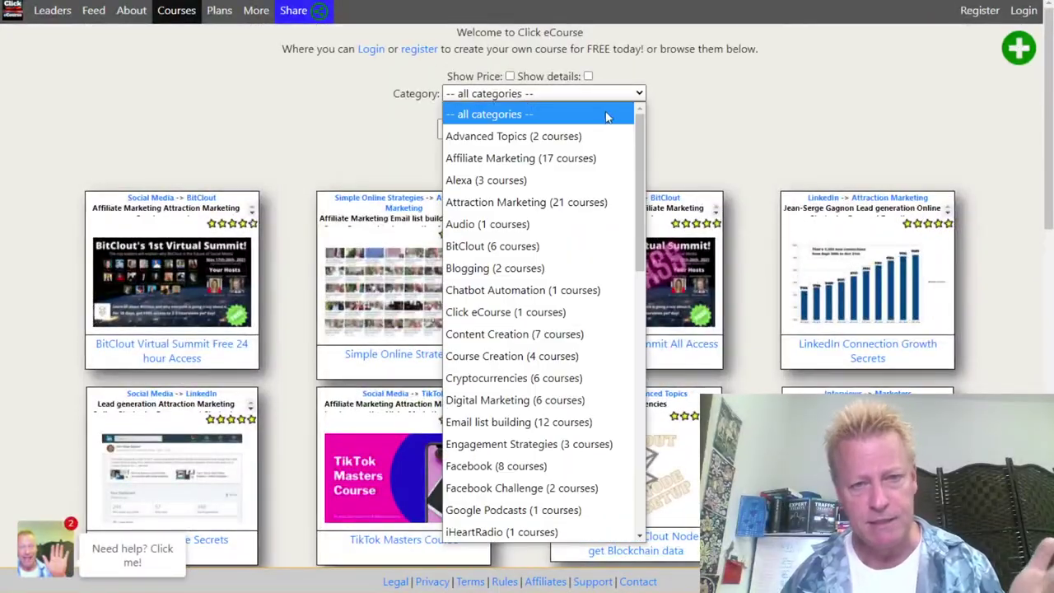
{"action": "left_click", "coordinate": [769, 112]}
{"action": "left_click", "coordinate": [471, 127]}
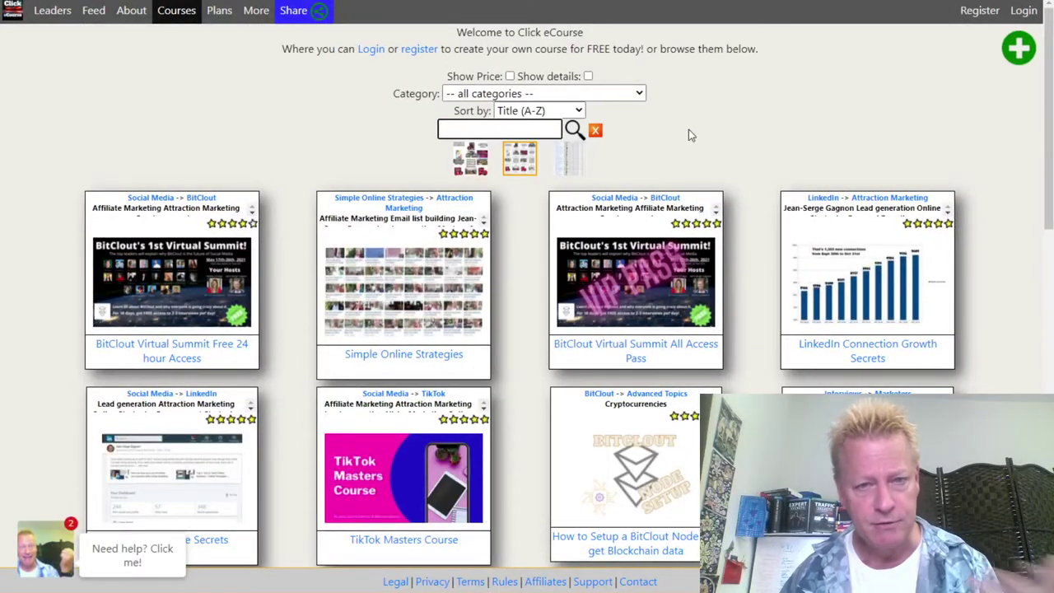
Find the First Ever BitClout Virtual Summit course in the catalogue and open its page.
{"action": "scroll", "coordinate": [706, 128], "scroll_direction": "down", "scroll_amount": 4}
{"action": "scroll", "coordinate": [755, 207], "scroll_direction": "up", "scroll_amount": 4}
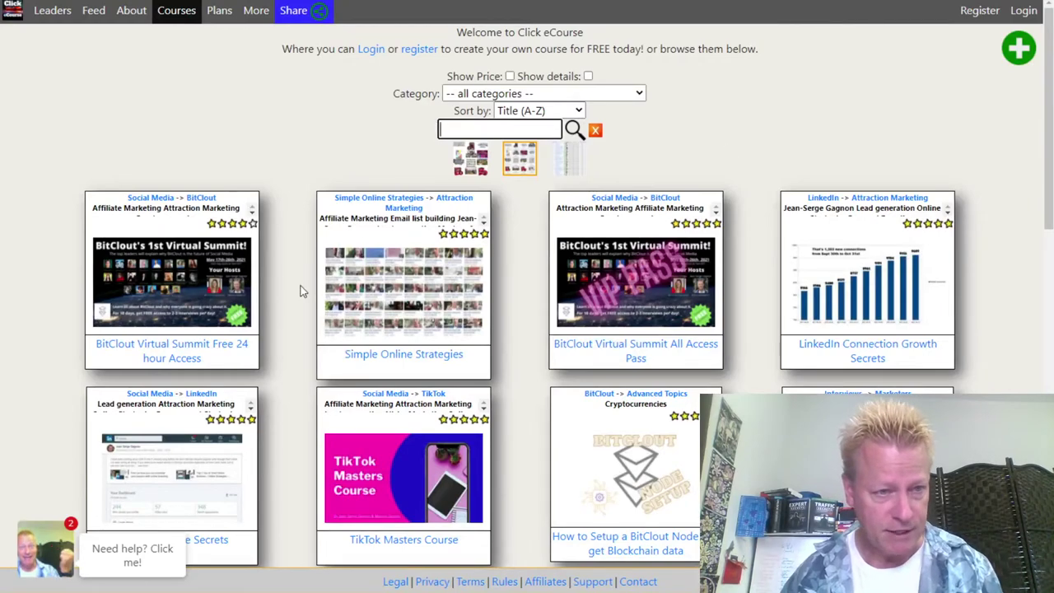
{"action": "scroll", "coordinate": [289, 349], "scroll_direction": "down", "scroll_amount": 3}
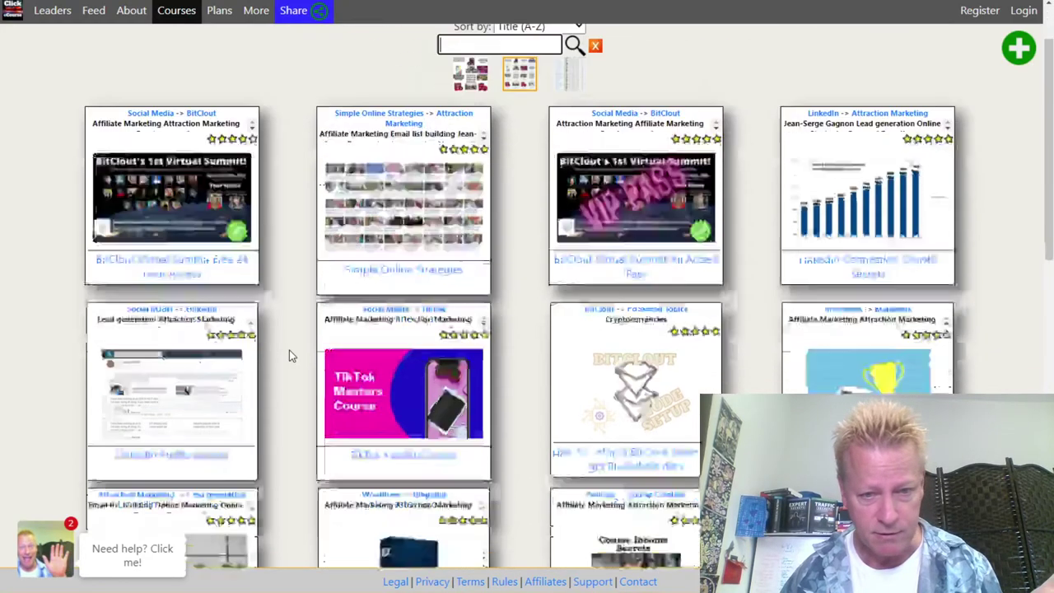
{"action": "scroll", "coordinate": [891, 369], "scroll_direction": "down", "scroll_amount": 2}
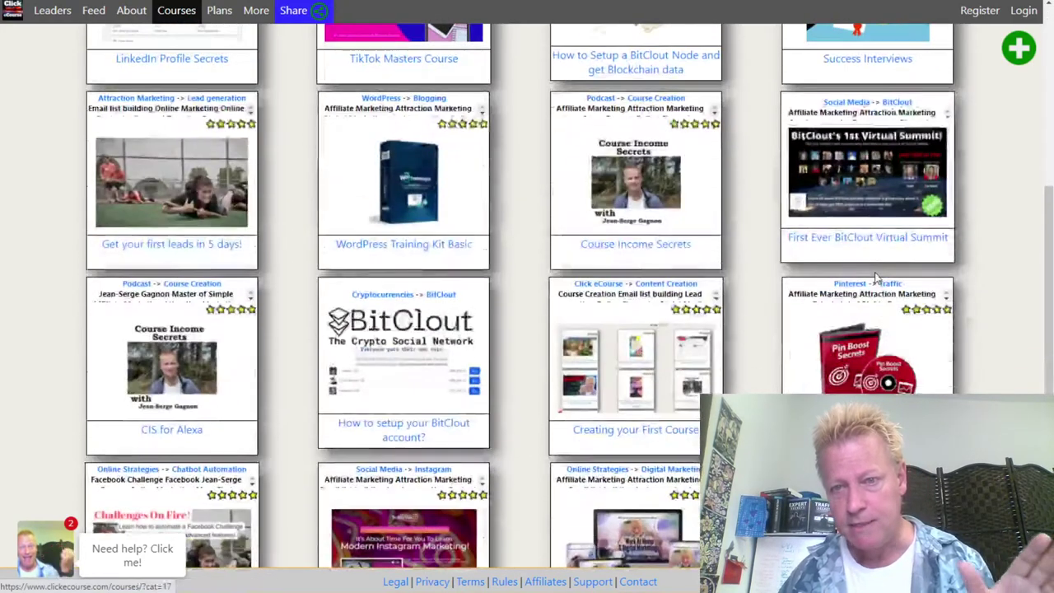
{"action": "left_click", "coordinate": [866, 177]}
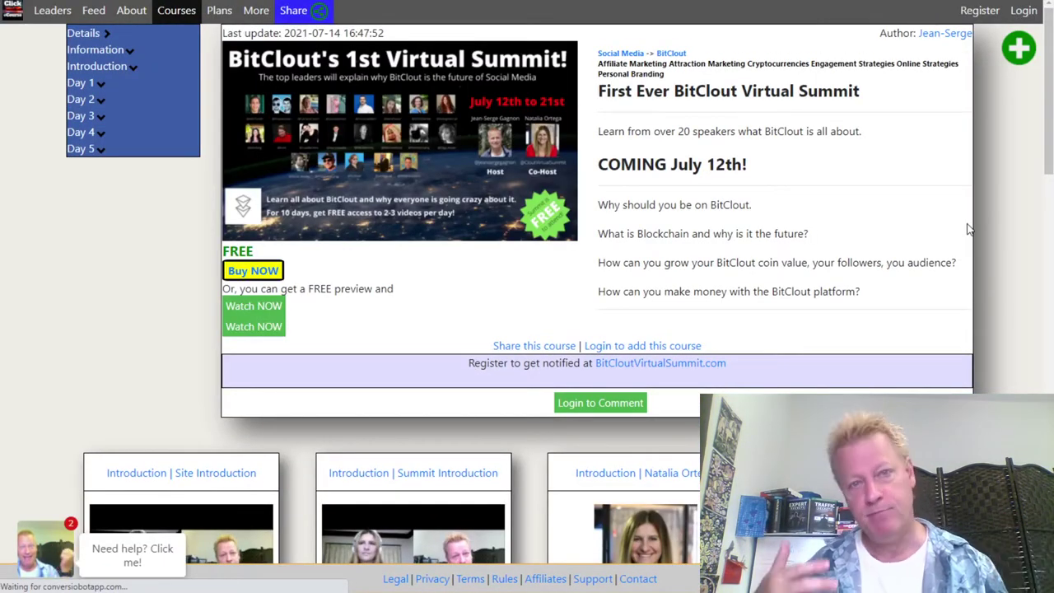
Look through the summit course's lesson cards, from the introductions to the Day 5 lessons.
{"action": "scroll", "coordinate": [969, 229], "scroll_direction": "down", "scroll_amount": 8}
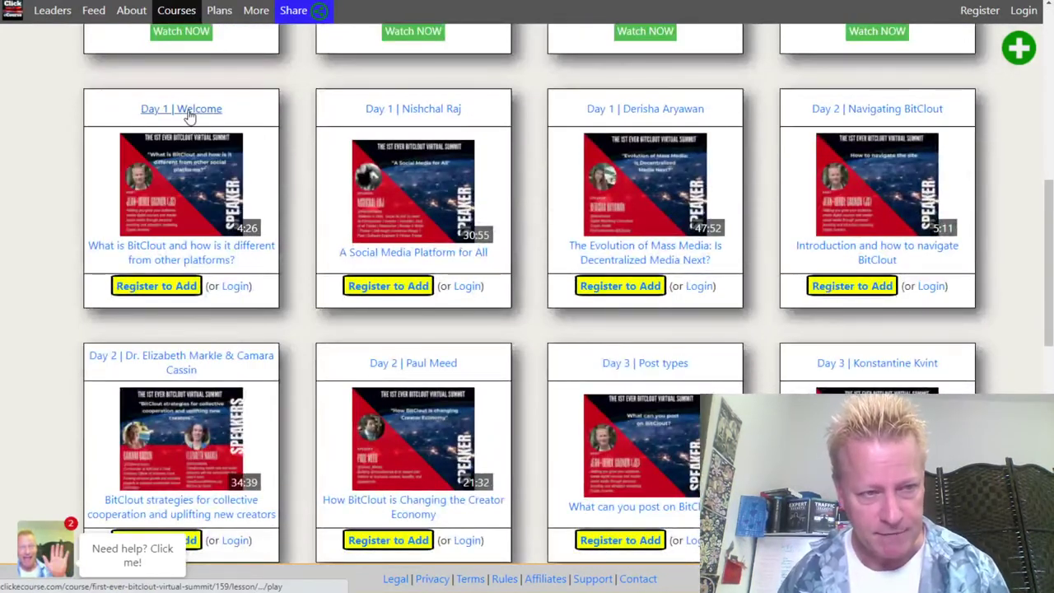
{"action": "mouse_move", "coordinate": [162, 425]}
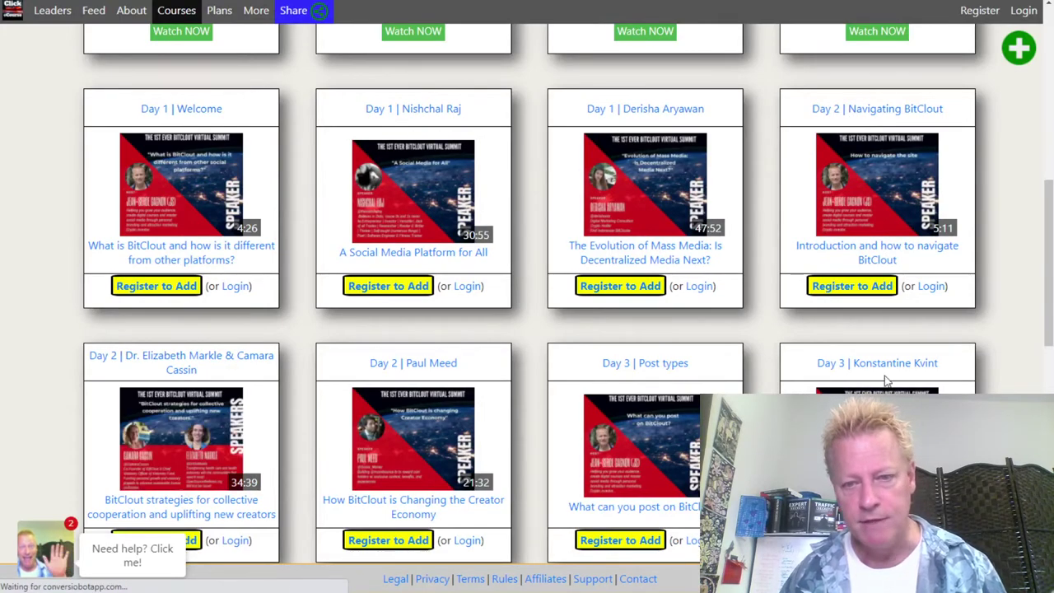
{"action": "scroll", "coordinate": [889, 375], "scroll_direction": "down", "scroll_amount": 3}
{"action": "scroll", "coordinate": [642, 404], "scroll_direction": "down", "scroll_amount": 6}
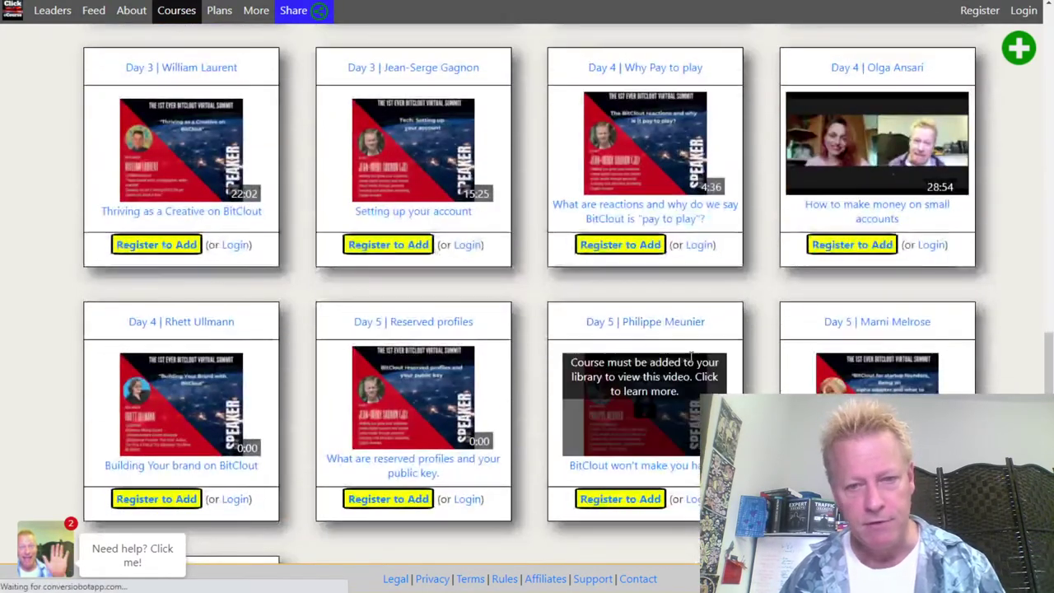
{"action": "scroll", "coordinate": [658, 362], "scroll_direction": "up", "scroll_amount": 4}
{"action": "scroll", "coordinate": [662, 312], "scroll_direction": "up", "scroll_amount": 15}
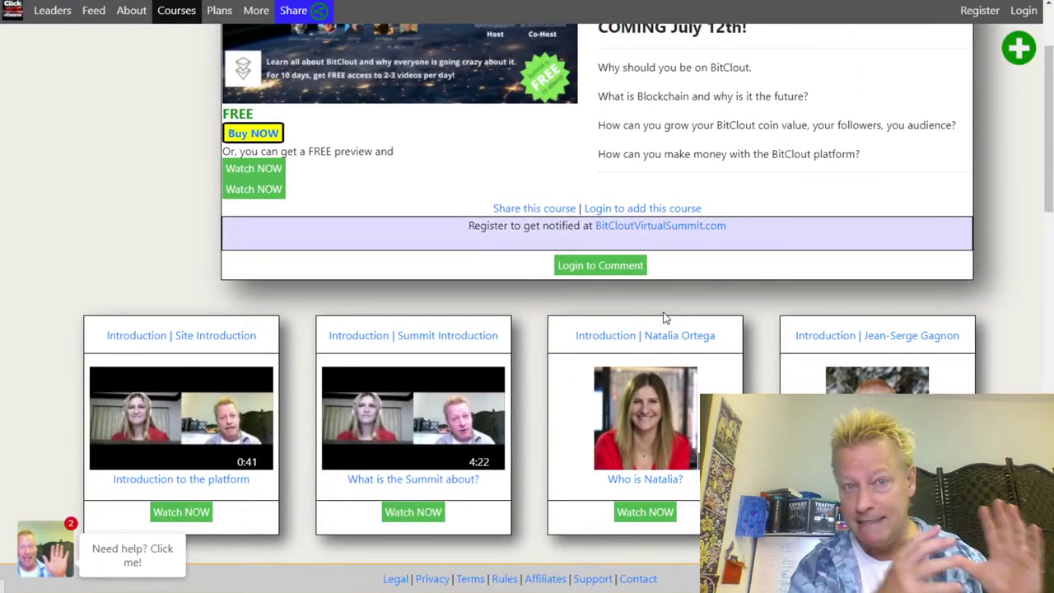
{"action": "scroll", "coordinate": [664, 316], "scroll_direction": "up", "scroll_amount": 2}
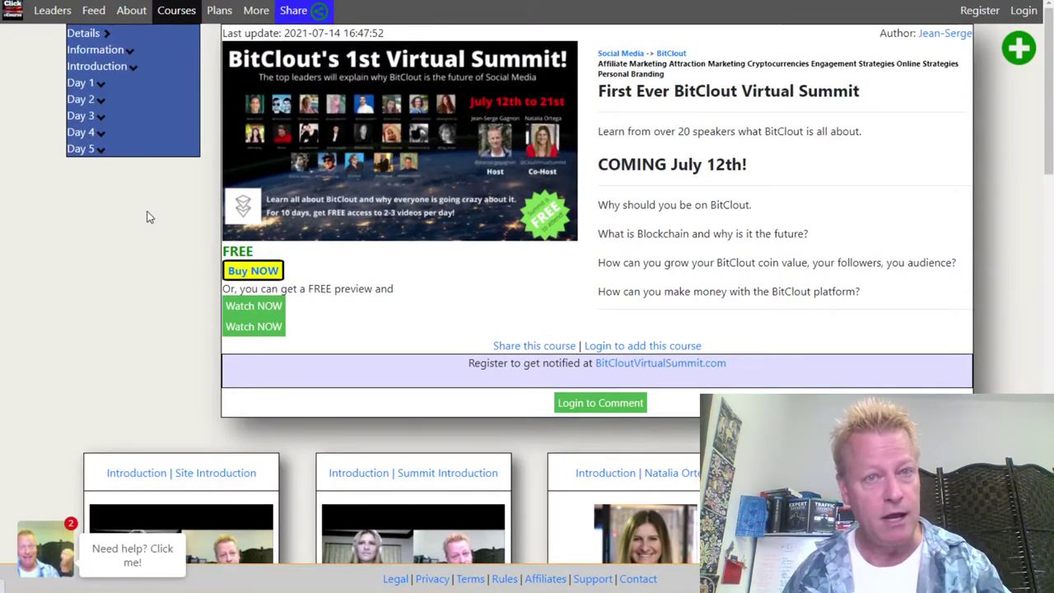
Expand Days 3, 2 and 1 in the course outline and open the Day 2 lesson on strategies for collective cooperation.
{"action": "left_click", "coordinate": [123, 116]}
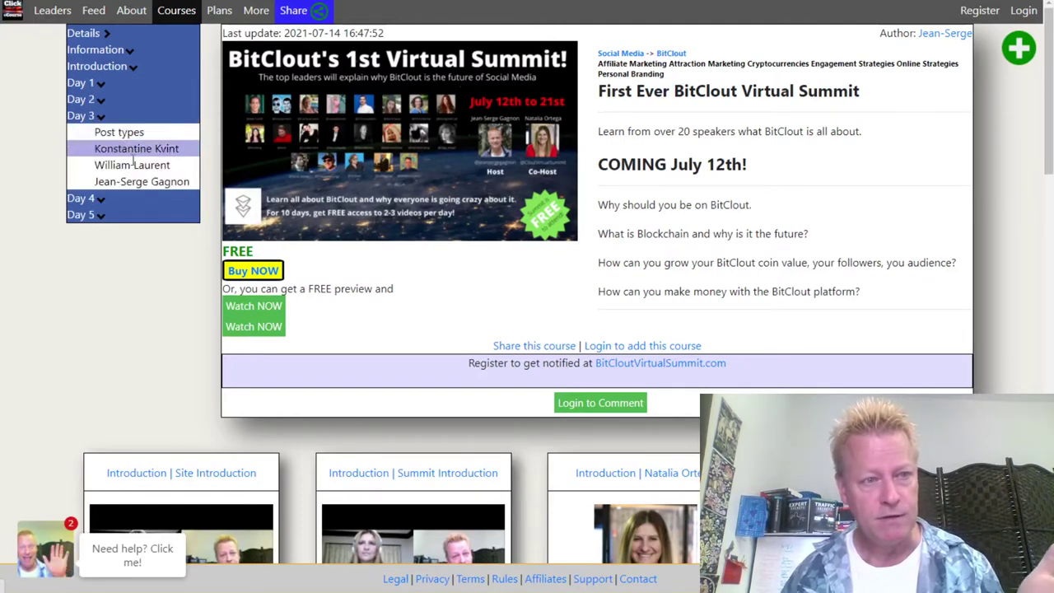
{"action": "left_click", "coordinate": [95, 100]}
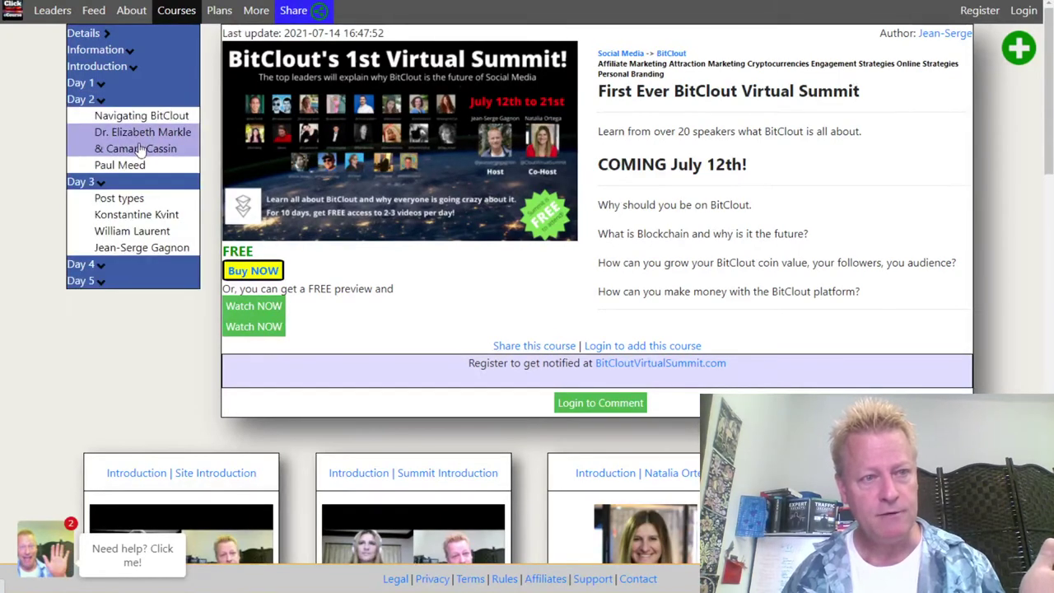
{"action": "left_click", "coordinate": [82, 83]}
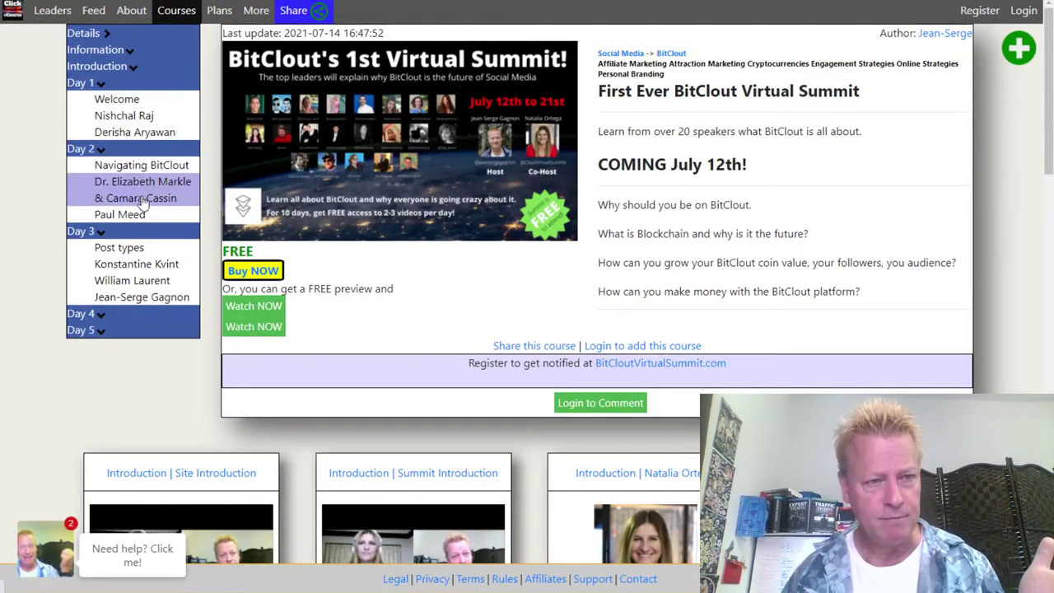
{"action": "mouse_move", "coordinate": [142, 192]}
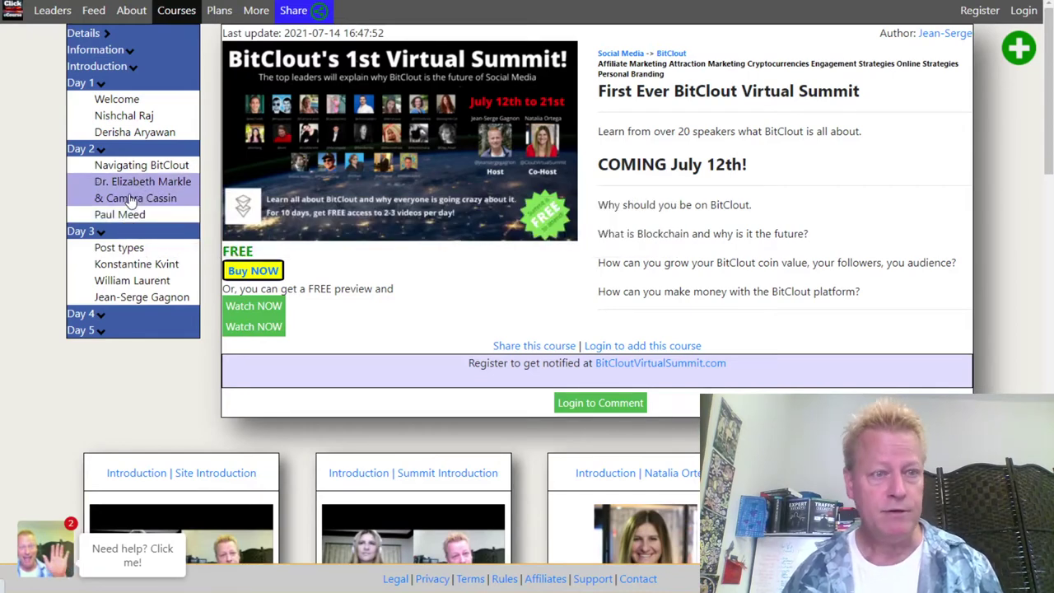
{"action": "left_click", "coordinate": [132, 201]}
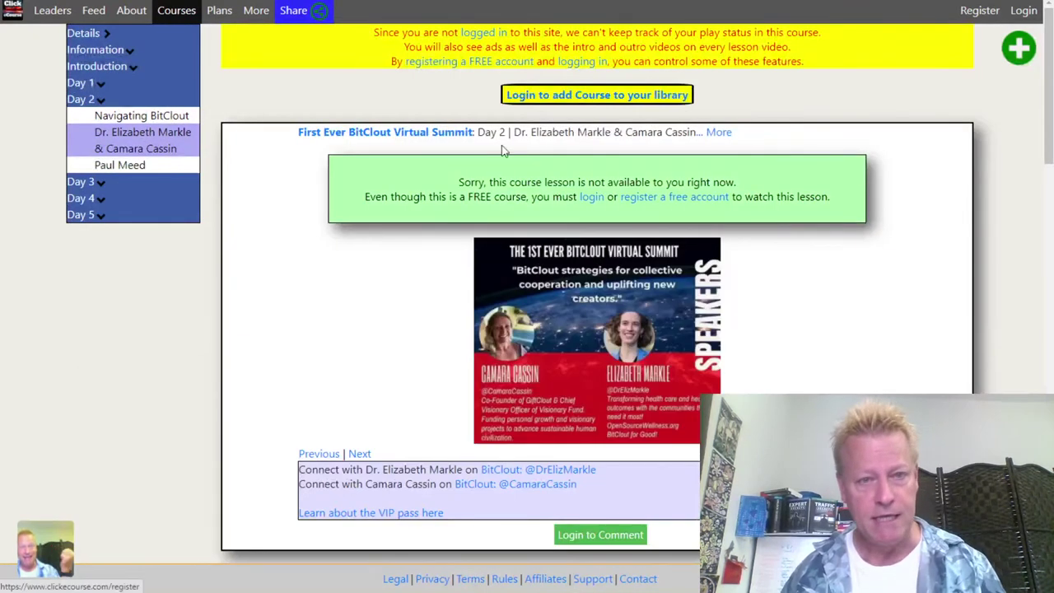
Show the lesson's full description and look over the speakers' BitClout links below it.
{"action": "scroll", "coordinate": [834, 178], "scroll_direction": "down", "scroll_amount": 2}
{"action": "scroll", "coordinate": [835, 179], "scroll_direction": "down", "scroll_amount": 2}
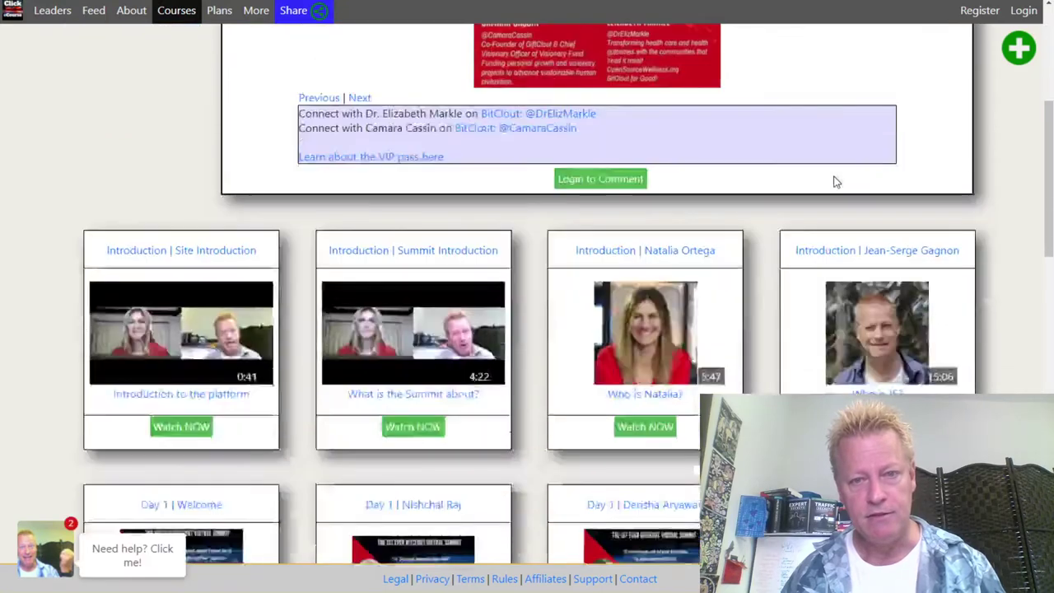
{"action": "scroll", "coordinate": [835, 181], "scroll_direction": "up", "scroll_amount": 4}
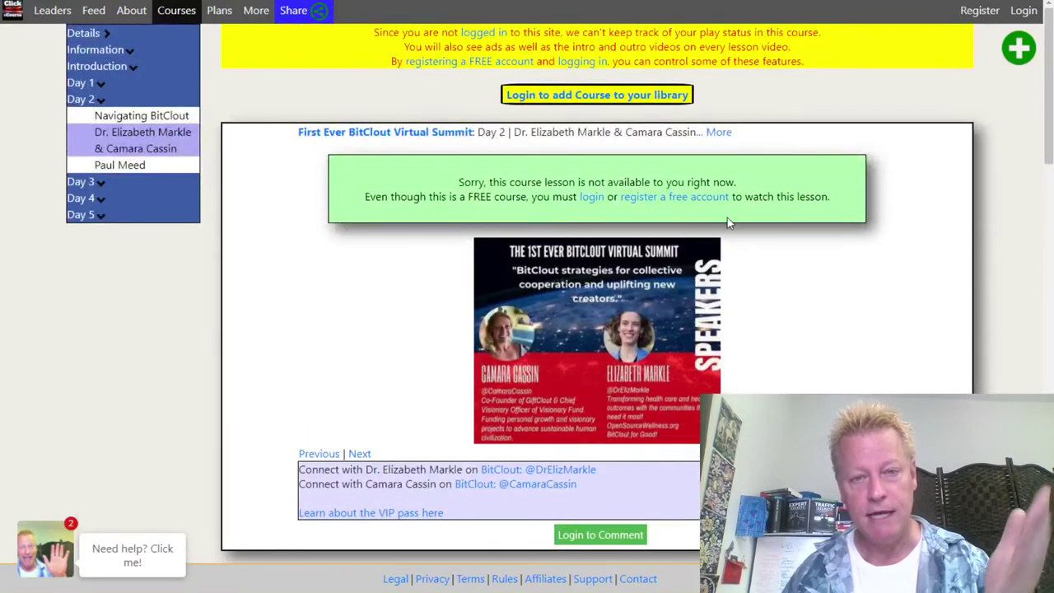
{"action": "left_click", "coordinate": [714, 133]}
{"action": "left_click_drag", "start_coordinate": [333, 200], "coordinate": [492, 214]}
{"action": "left_click", "coordinate": [560, 211]}
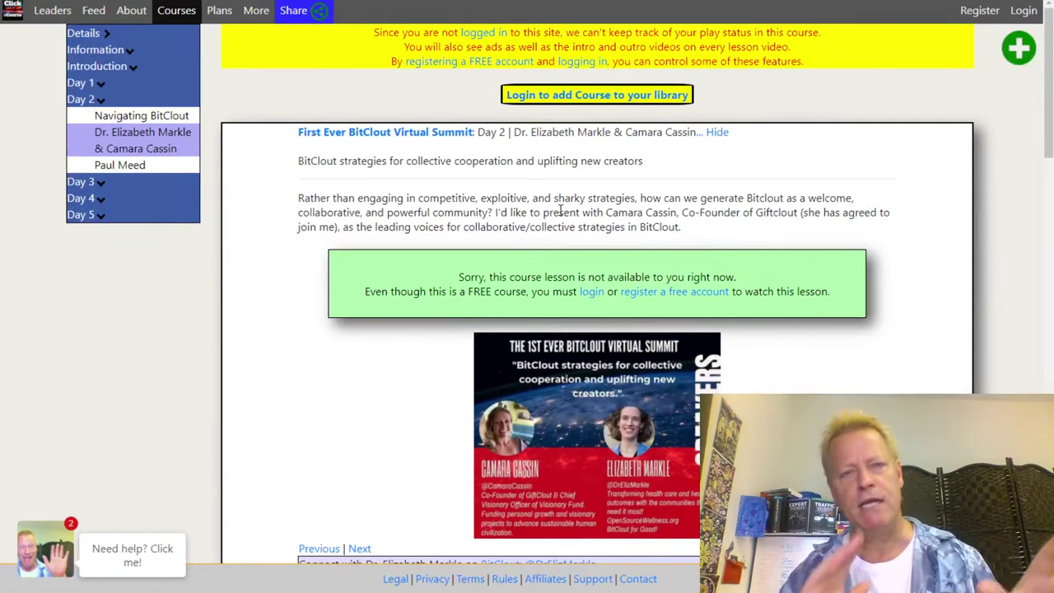
{"action": "scroll", "coordinate": [560, 211], "scroll_direction": "down", "scroll_amount": 4}
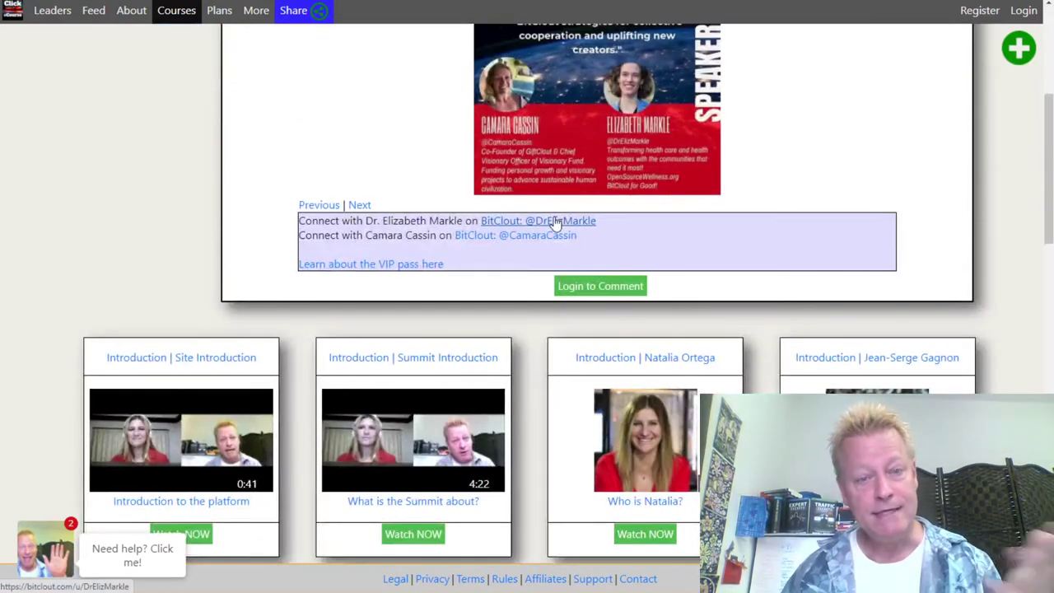
{"action": "scroll", "coordinate": [550, 368], "scroll_direction": "down", "scroll_amount": 4}
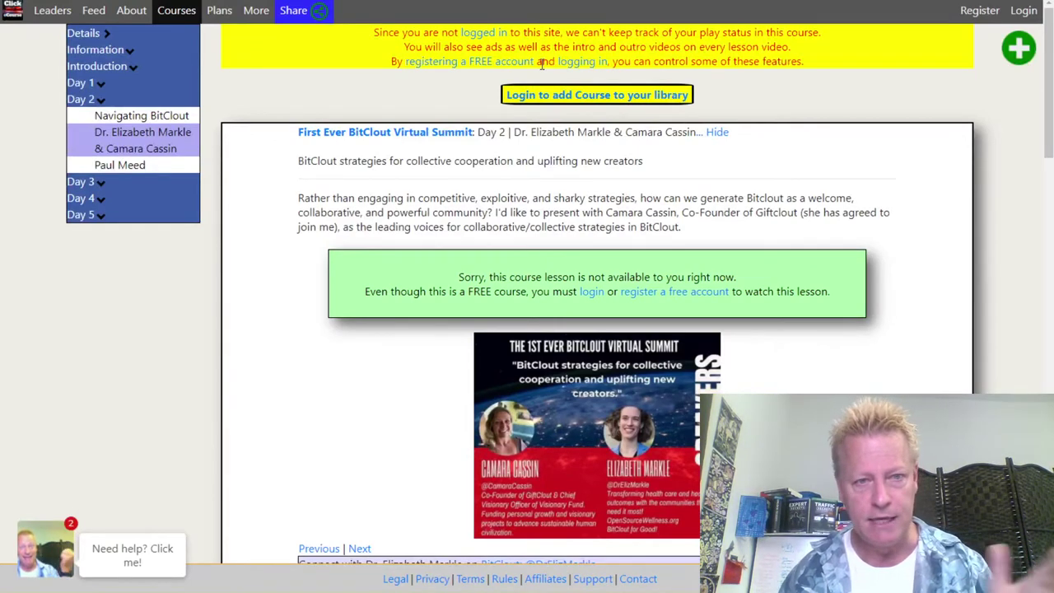
{"action": "scroll", "coordinate": [678, 216], "scroll_direction": "down", "scroll_amount": 1}
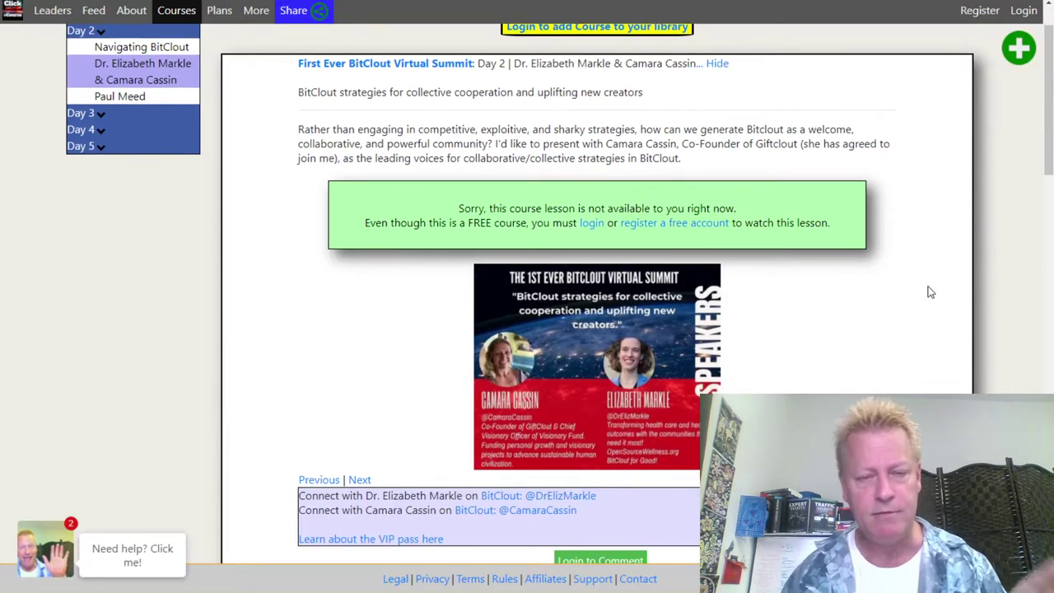
{"action": "scroll", "coordinate": [905, 292], "scroll_direction": "down", "scroll_amount": 2}
{"action": "scroll", "coordinate": [785, 278], "scroll_direction": "up", "scroll_amount": 3}
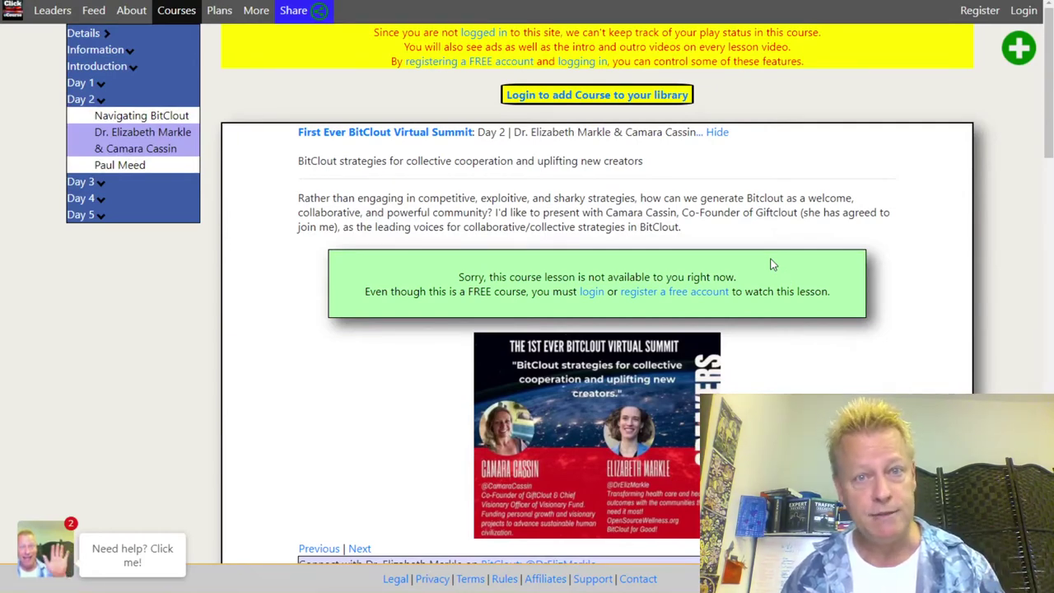
{"action": "scroll", "coordinate": [765, 305], "scroll_direction": "down", "scroll_amount": 5}
{"action": "scroll", "coordinate": [773, 302], "scroll_direction": "up", "scroll_amount": 5}
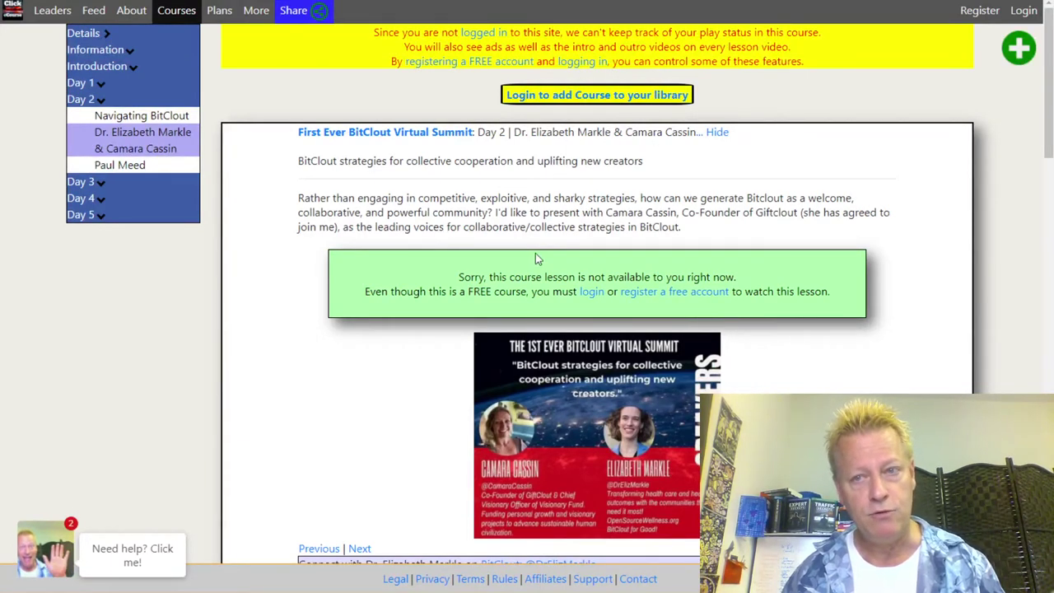
Log in with the offered Facebook account and pause the lesson video.
{"action": "left_click", "coordinate": [1024, 12]}
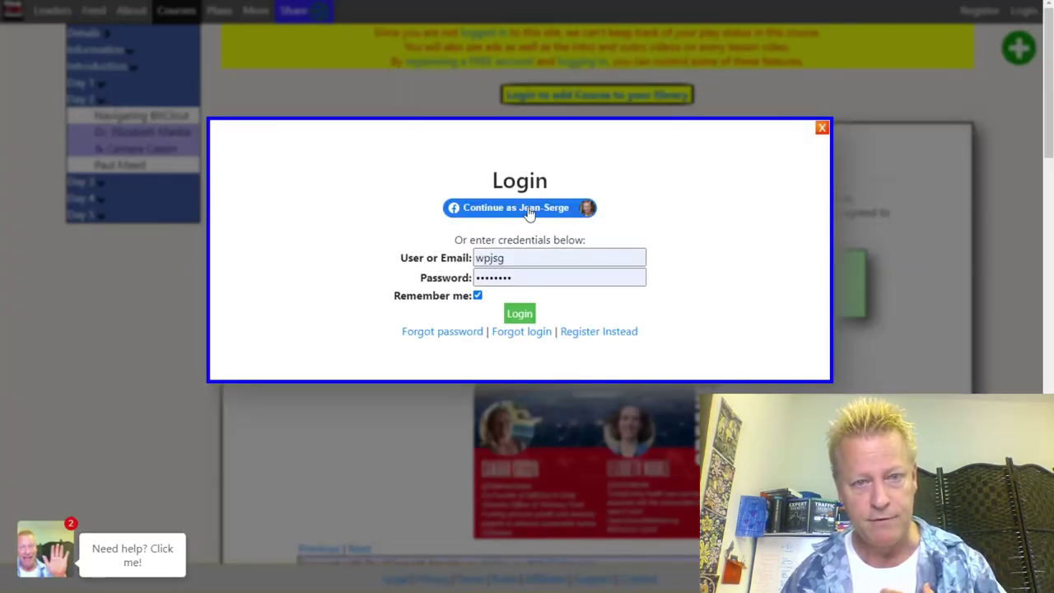
{"action": "left_click", "coordinate": [532, 210]}
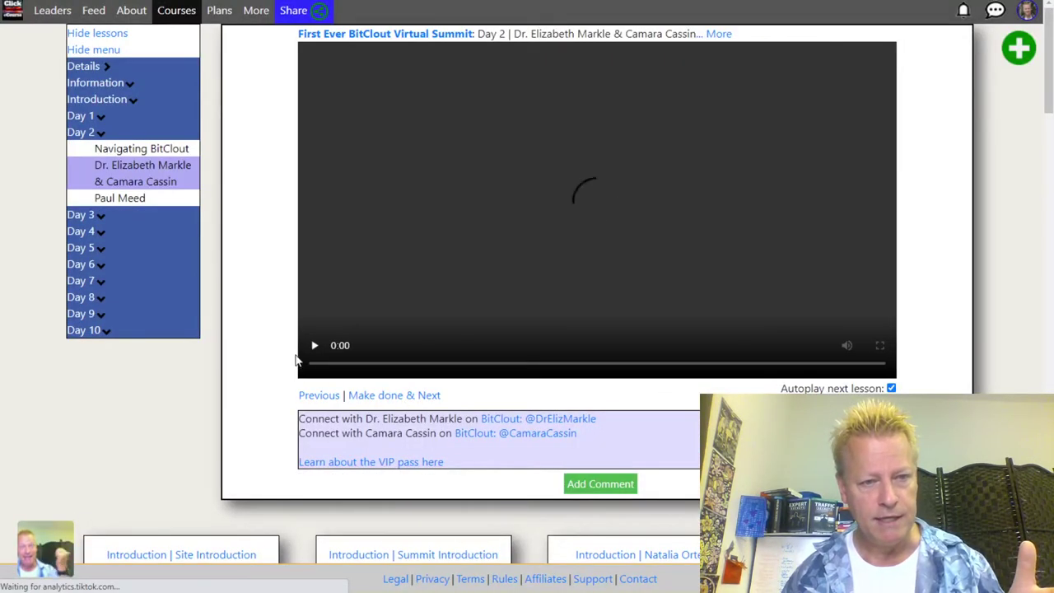
{"action": "scroll", "coordinate": [280, 362], "scroll_direction": "down", "scroll_amount": 1}
{"action": "left_click", "coordinate": [315, 277]}
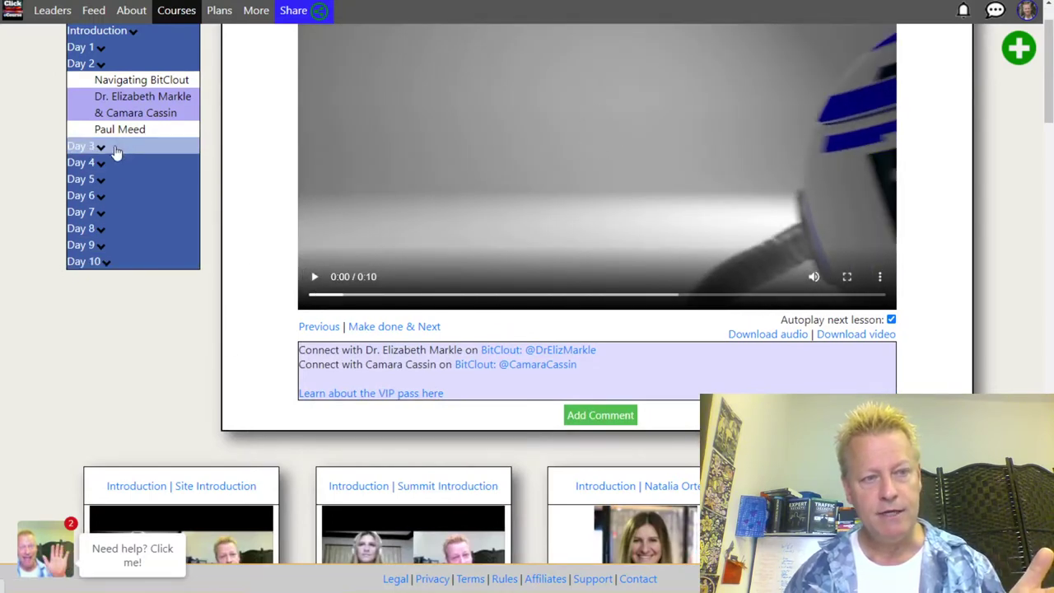
Examine all of the course's lesson cards through Day 10, including their published or draft status and progress.
{"action": "scroll", "coordinate": [134, 256], "scroll_direction": "up", "scroll_amount": 1}
{"action": "scroll", "coordinate": [155, 243], "scroll_direction": "down", "scroll_amount": 15}
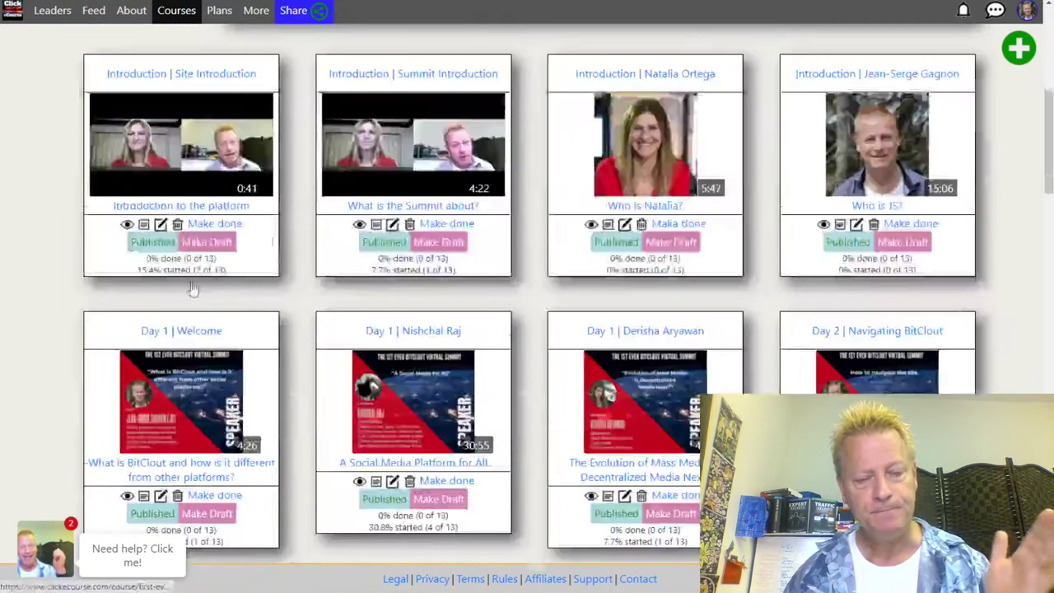
{"action": "scroll", "coordinate": [528, 299], "scroll_direction": "down", "scroll_amount": 5}
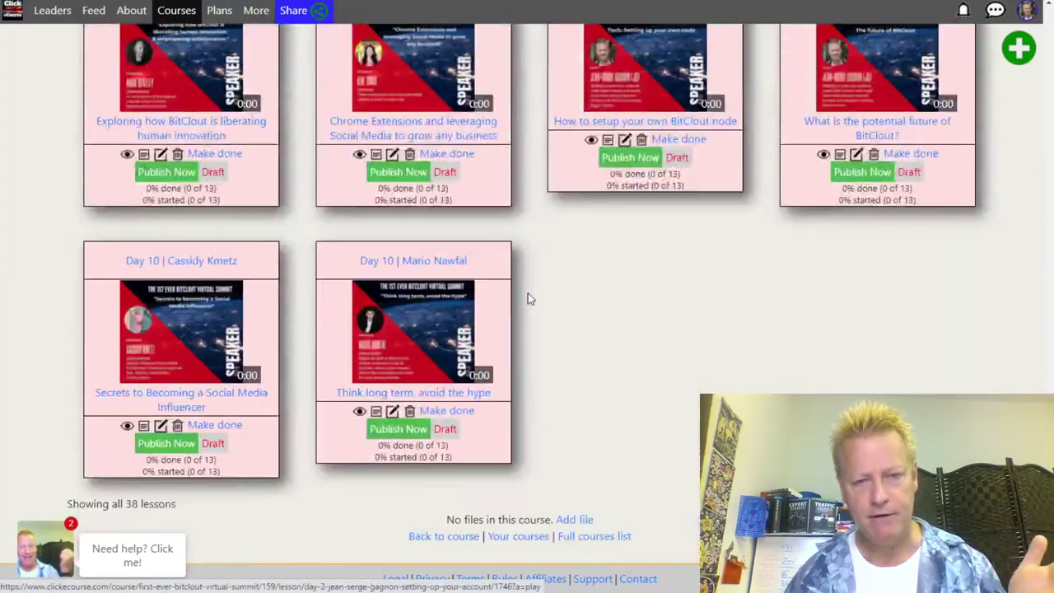
{"action": "scroll", "coordinate": [528, 295], "scroll_direction": "up", "scroll_amount": 15}
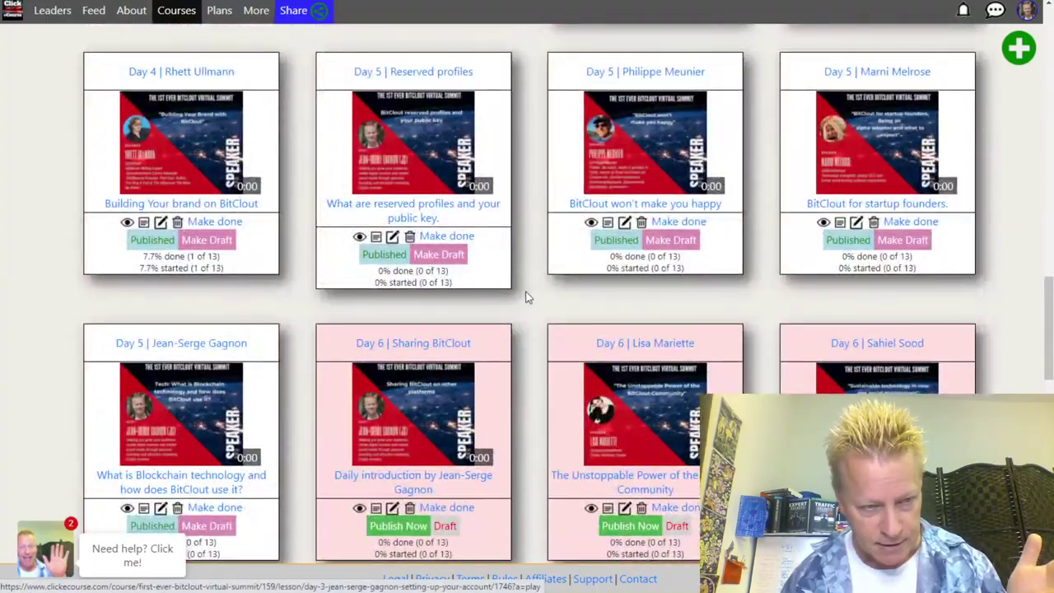
Look over the lesson cards again and go back to the Day 2 lesson's video and course outline.
{"action": "scroll", "coordinate": [528, 297], "scroll_direction": "up", "scroll_amount": 10}
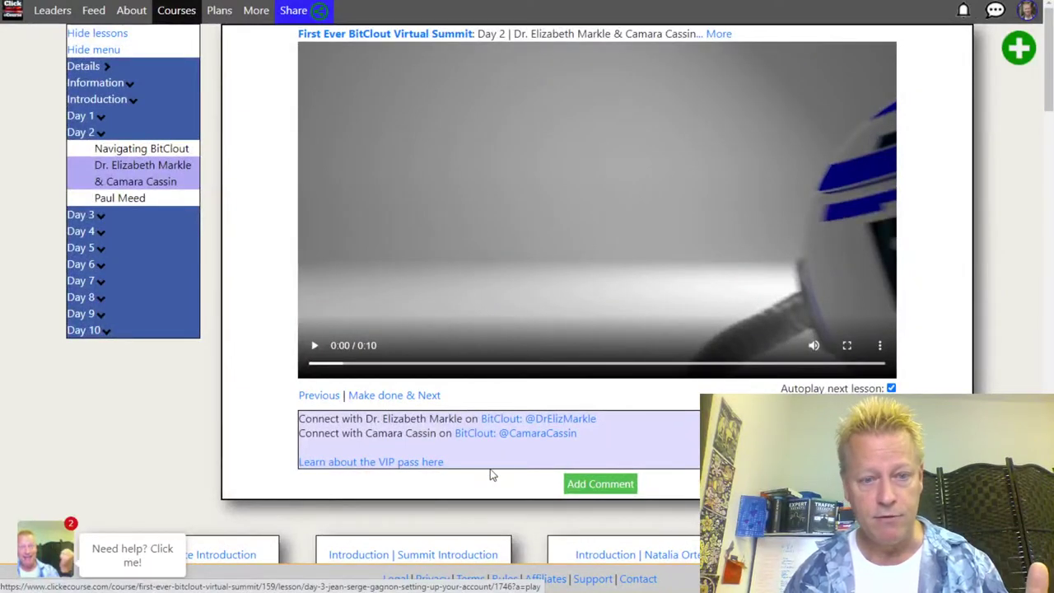
{"action": "scroll", "coordinate": [475, 480], "scroll_direction": "down", "scroll_amount": 10}
{"action": "scroll", "coordinate": [540, 361], "scroll_direction": "down", "scroll_amount": 15}
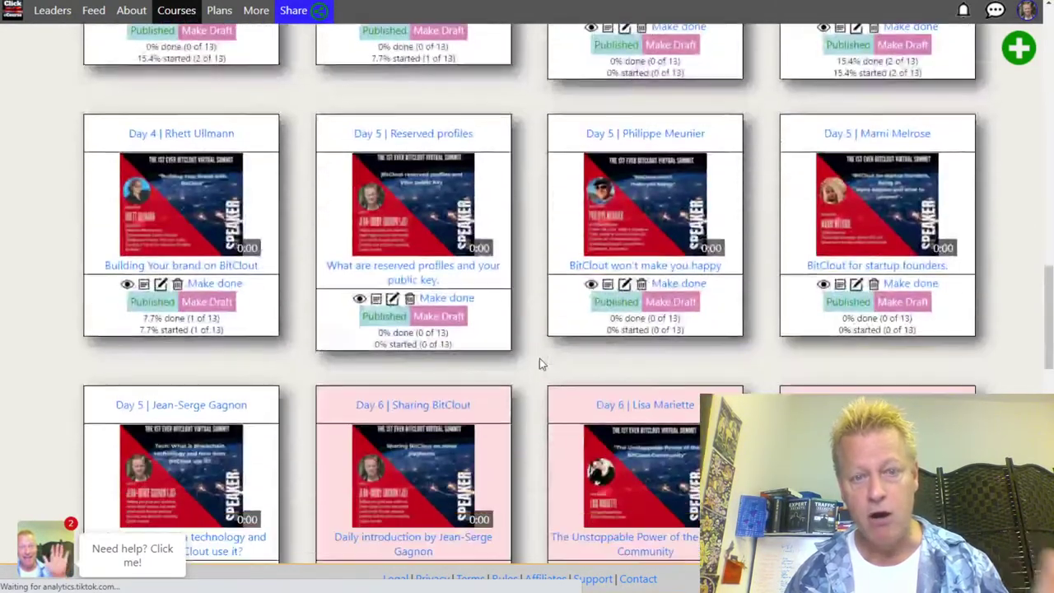
{"action": "scroll", "coordinate": [539, 363], "scroll_direction": "up", "scroll_amount": 20}
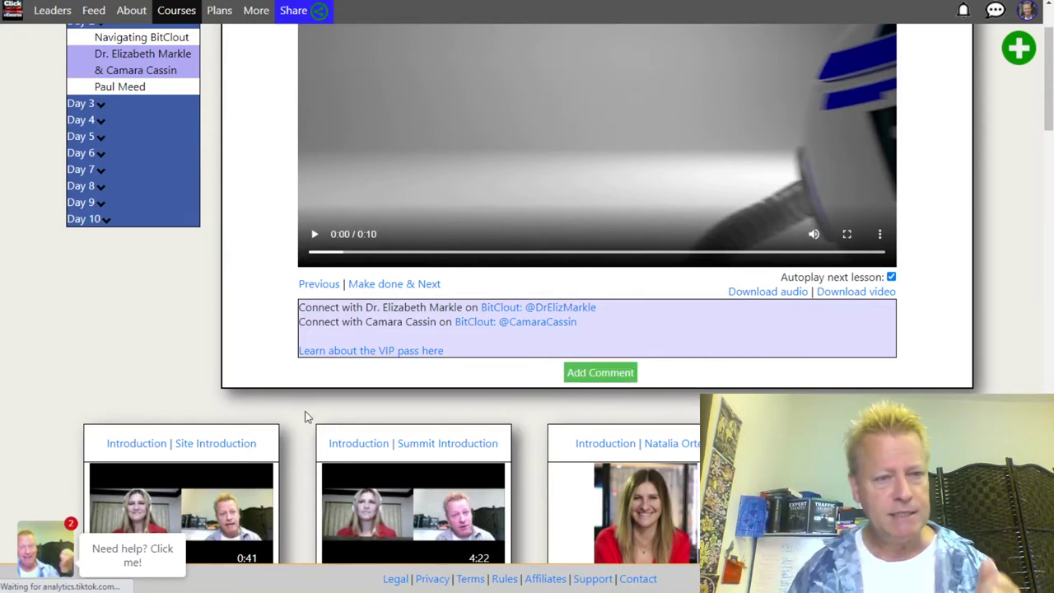
{"action": "scroll", "coordinate": [144, 348], "scroll_direction": "up", "scroll_amount": 2}
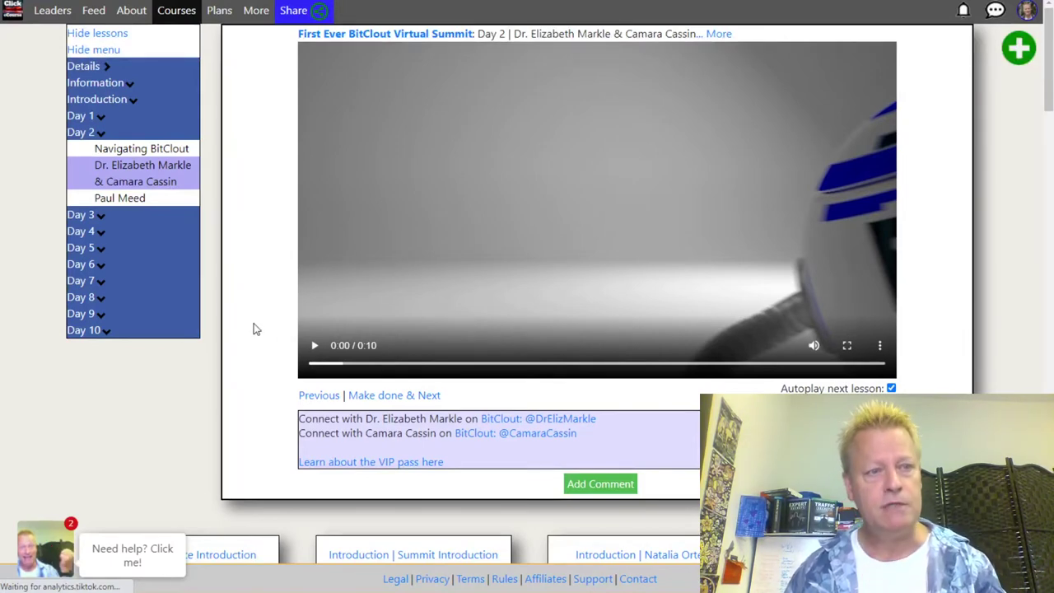
{"action": "scroll", "coordinate": [254, 329], "scroll_direction": "down", "scroll_amount": 3}
{"action": "scroll", "coordinate": [255, 329], "scroll_direction": "up", "scroll_amount": 3}
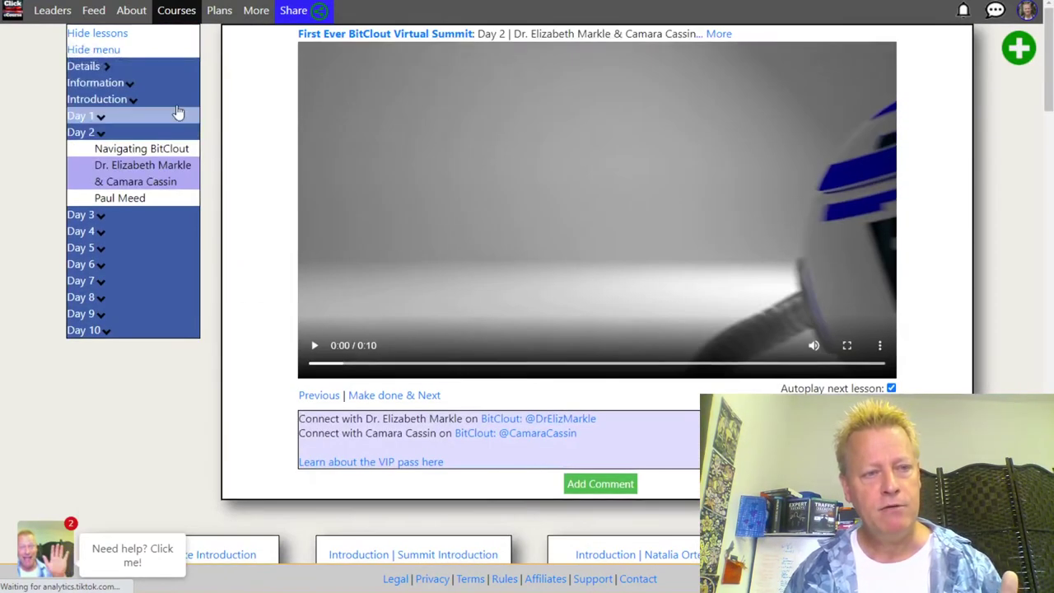
Show the details page of the First Ever BitClout Virtual Summit course and open the course for editing.
{"action": "left_click", "coordinate": [93, 66]}
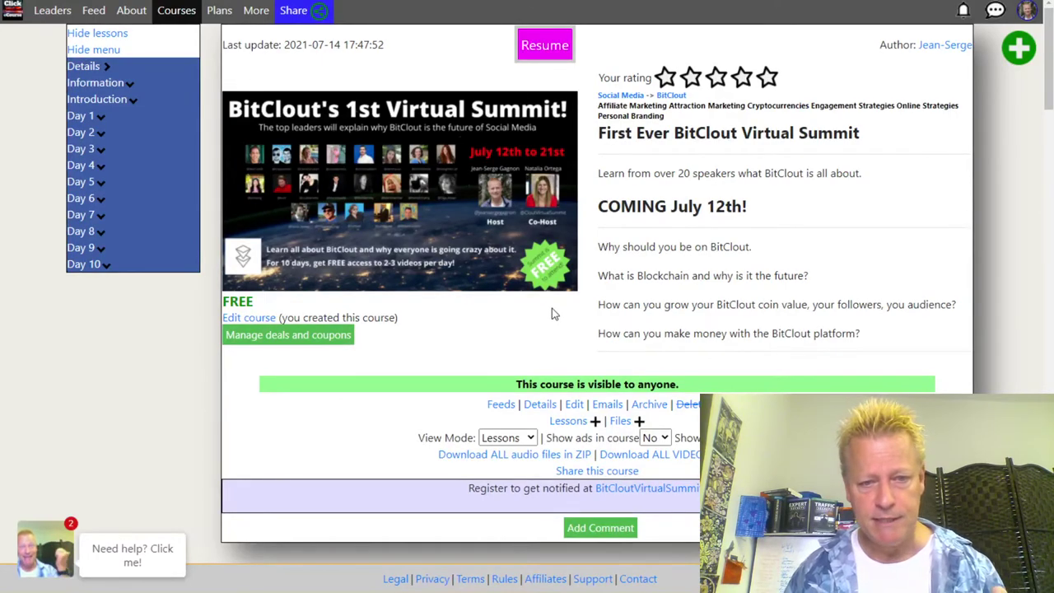
{"action": "scroll", "coordinate": [552, 311], "scroll_direction": "down", "scroll_amount": 3}
{"action": "scroll", "coordinate": [551, 313], "scroll_direction": "down", "scroll_amount": 3}
{"action": "scroll", "coordinate": [553, 313], "scroll_direction": "up", "scroll_amount": 6}
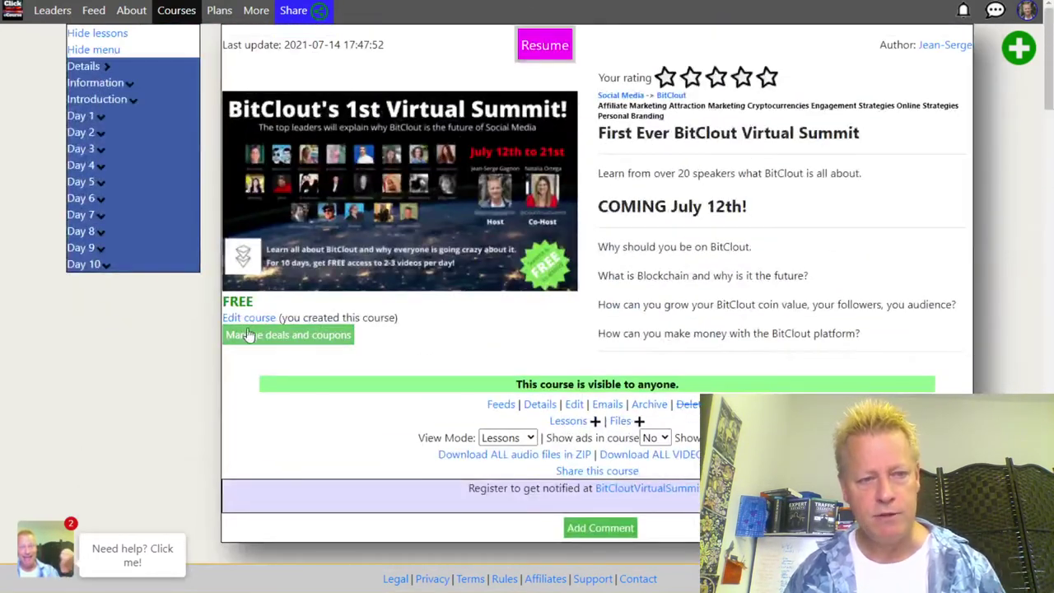
{"action": "left_click", "coordinate": [247, 319]}
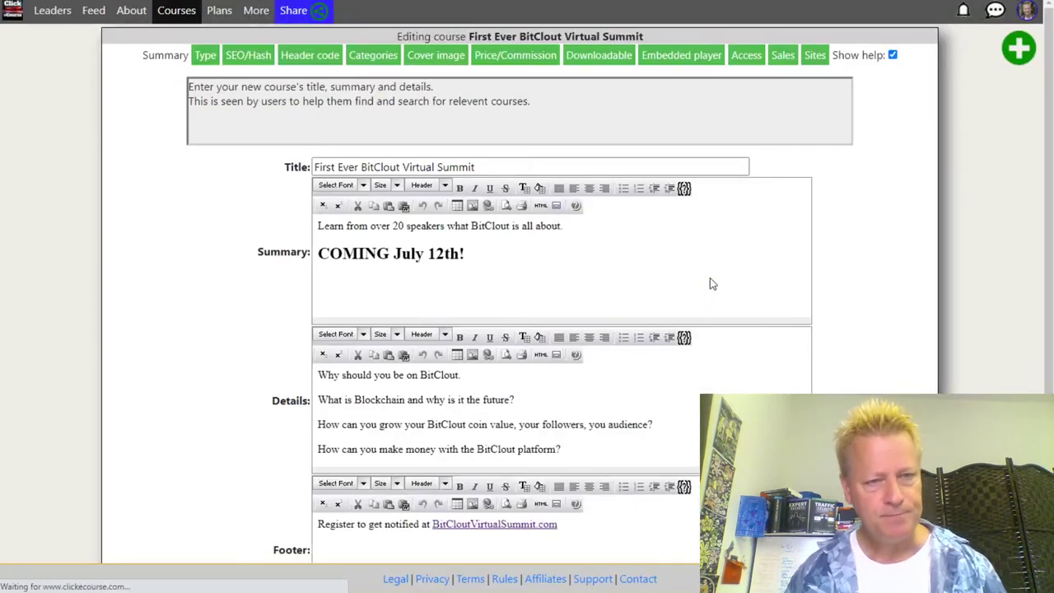
Look over the course's title, summary, details and footer texts and open its course type settings.
{"action": "scroll", "coordinate": [247, 336], "scroll_direction": "down", "scroll_amount": 2}
{"action": "scroll", "coordinate": [157, 140], "scroll_direction": "up", "scroll_amount": 2}
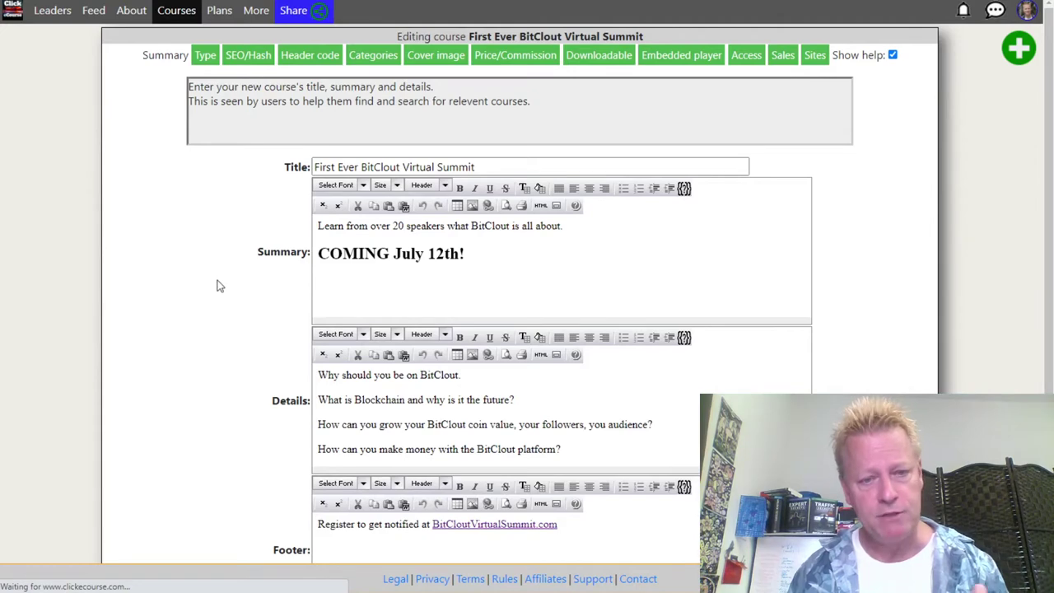
{"action": "scroll", "coordinate": [222, 275], "scroll_direction": "down", "scroll_amount": 2}
{"action": "scroll", "coordinate": [214, 285], "scroll_direction": "up", "scroll_amount": 2}
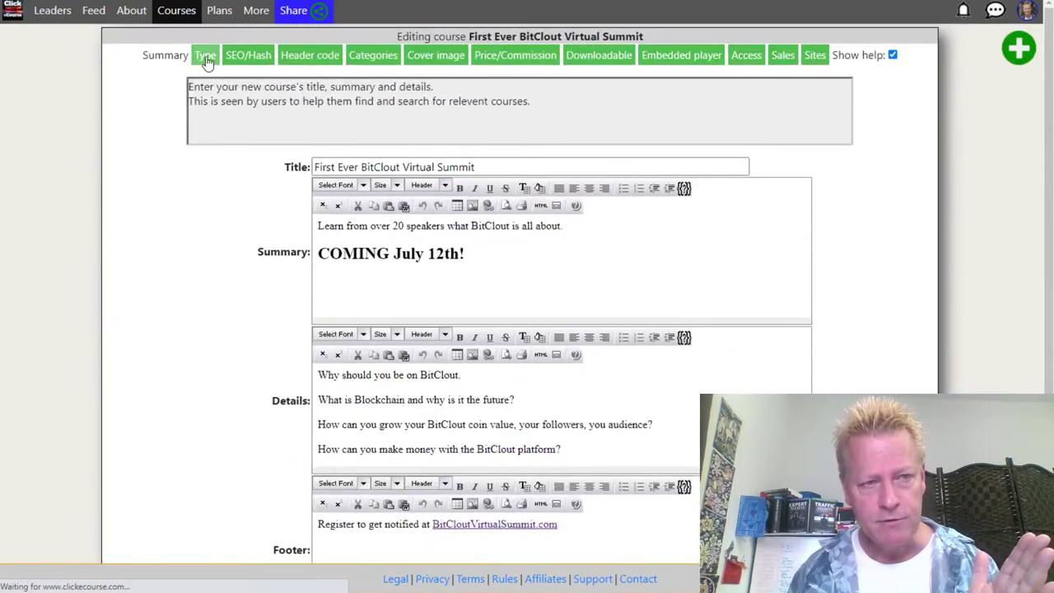
{"action": "left_click", "coordinate": [205, 54]}
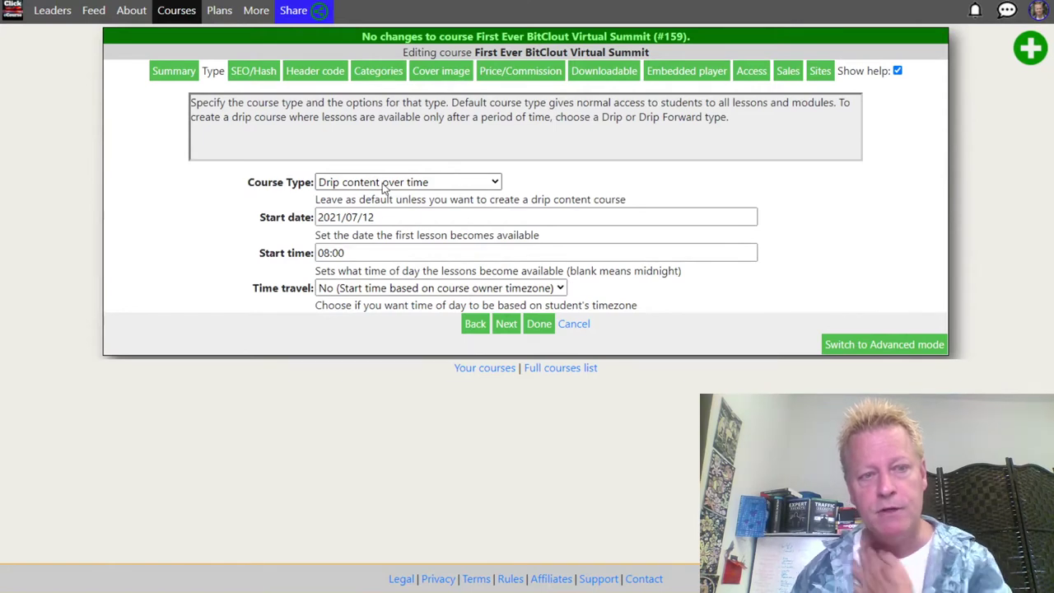
Examine the available course types, the drip start date and start time, and the Time travel options.
{"action": "left_click", "coordinate": [346, 185]}
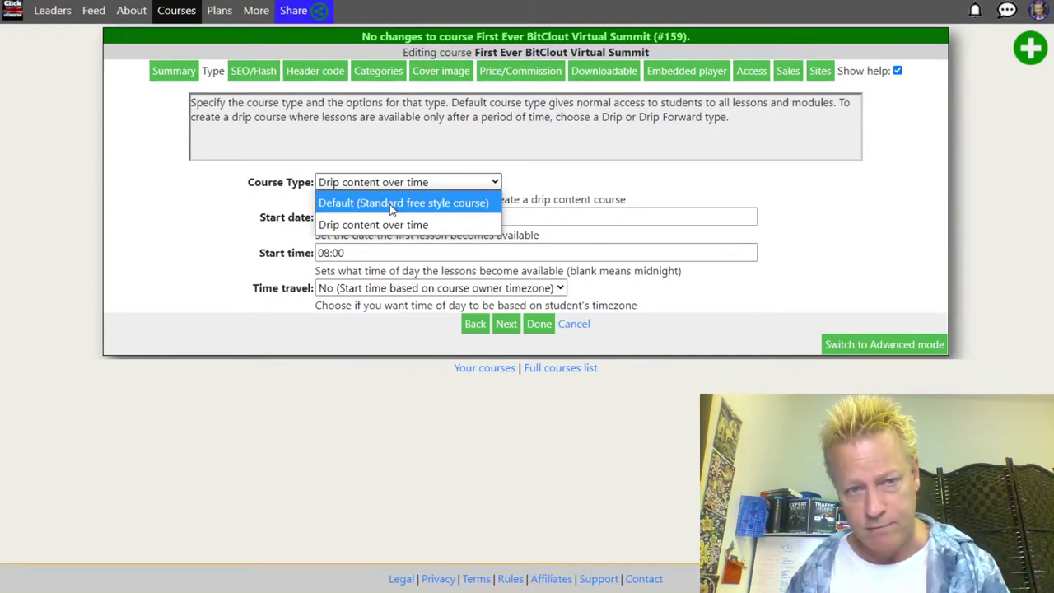
{"action": "left_click", "coordinate": [277, 217]}
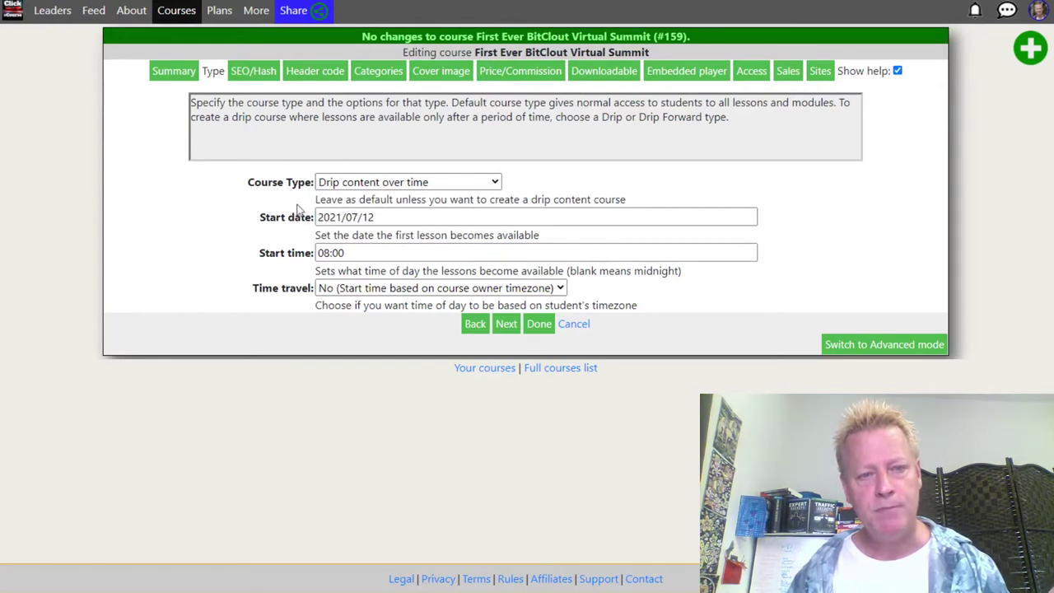
{"action": "left_click_drag", "start_coordinate": [377, 217], "coordinate": [324, 217]}
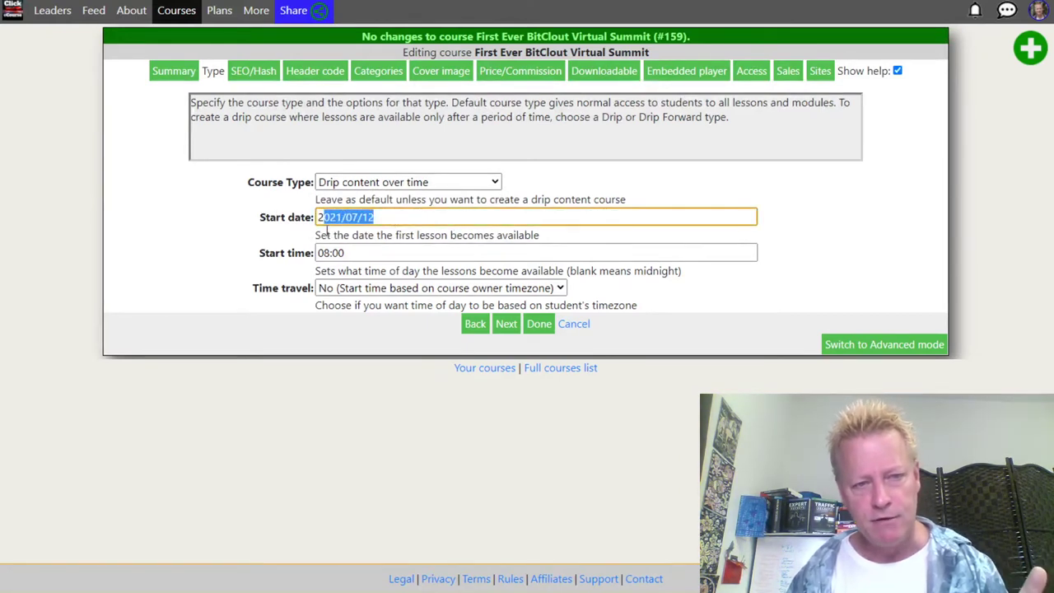
{"action": "left_click_drag", "start_coordinate": [361, 254], "coordinate": [299, 258]}
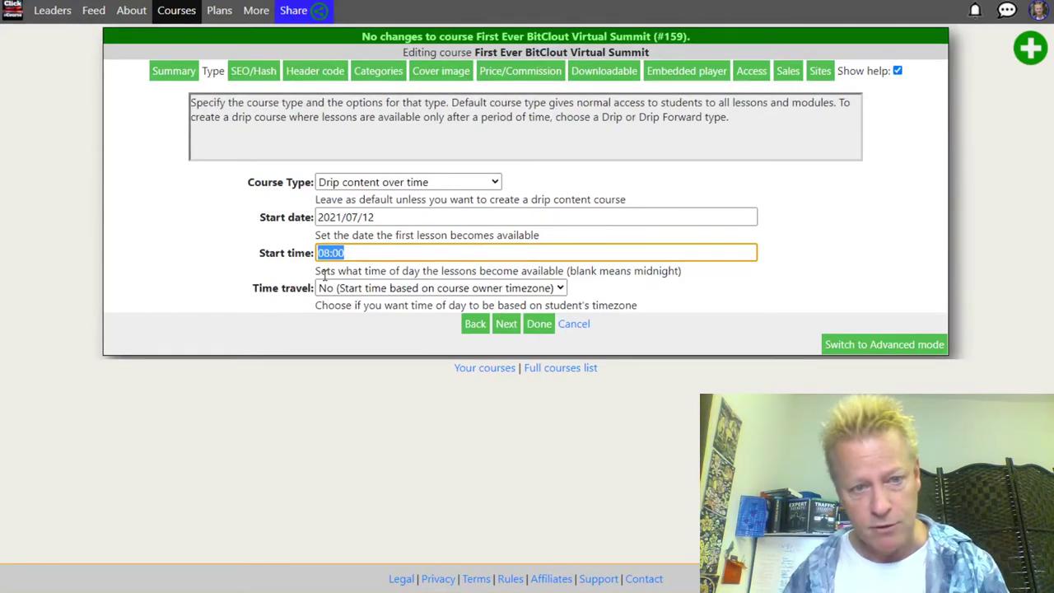
{"action": "left_click", "coordinate": [356, 290]}
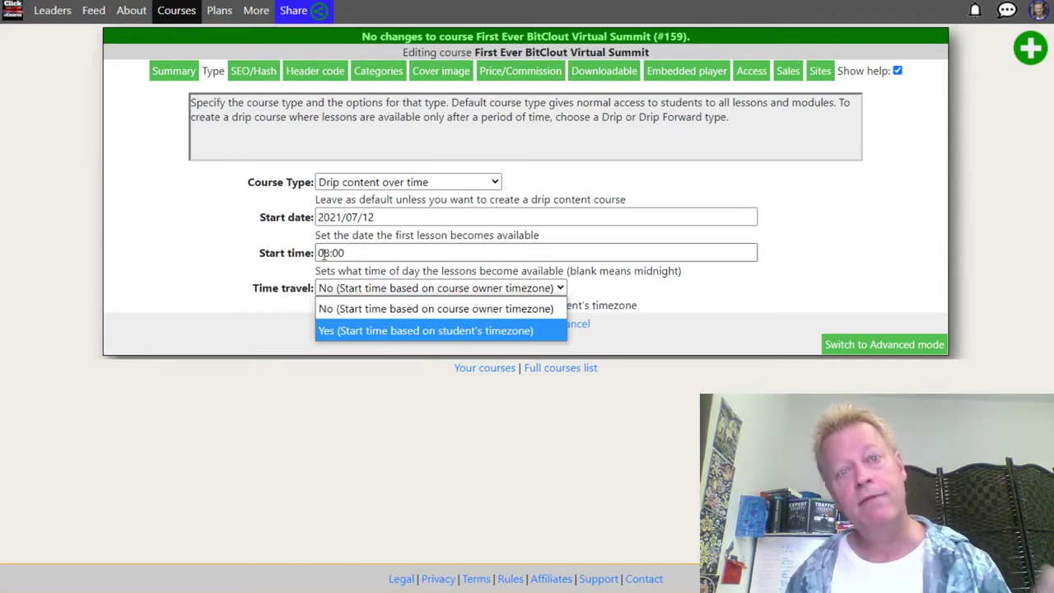
Review the day of the start date, the start time and Time travel setting, and the course type choices again.
{"action": "double_click", "coordinate": [365, 217]}
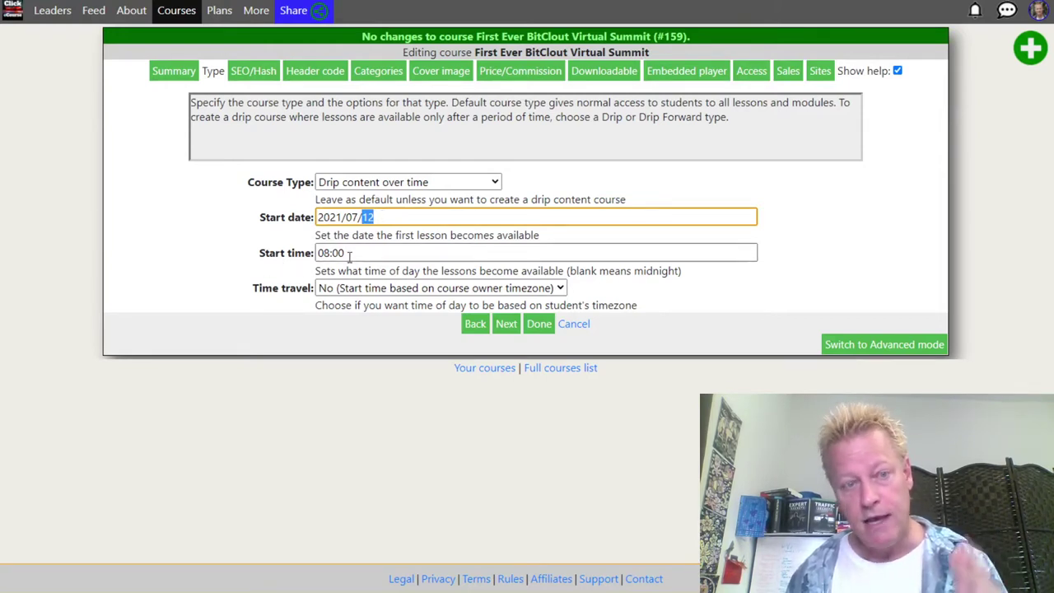
{"action": "key", "text": "Tab"}
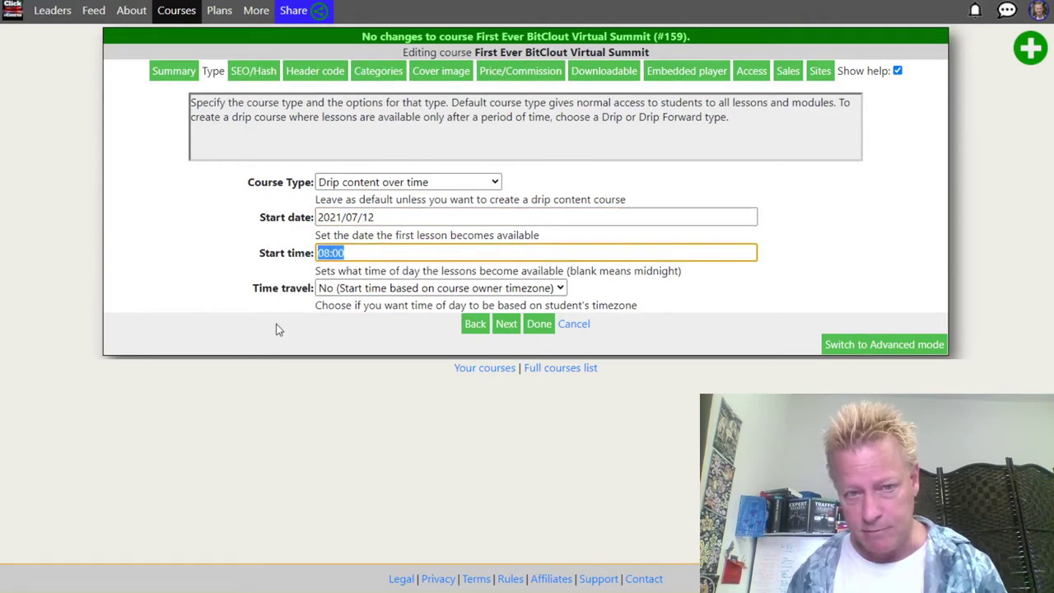
{"action": "left_click", "coordinate": [356, 288]}
{"action": "left_click", "coordinate": [289, 290]}
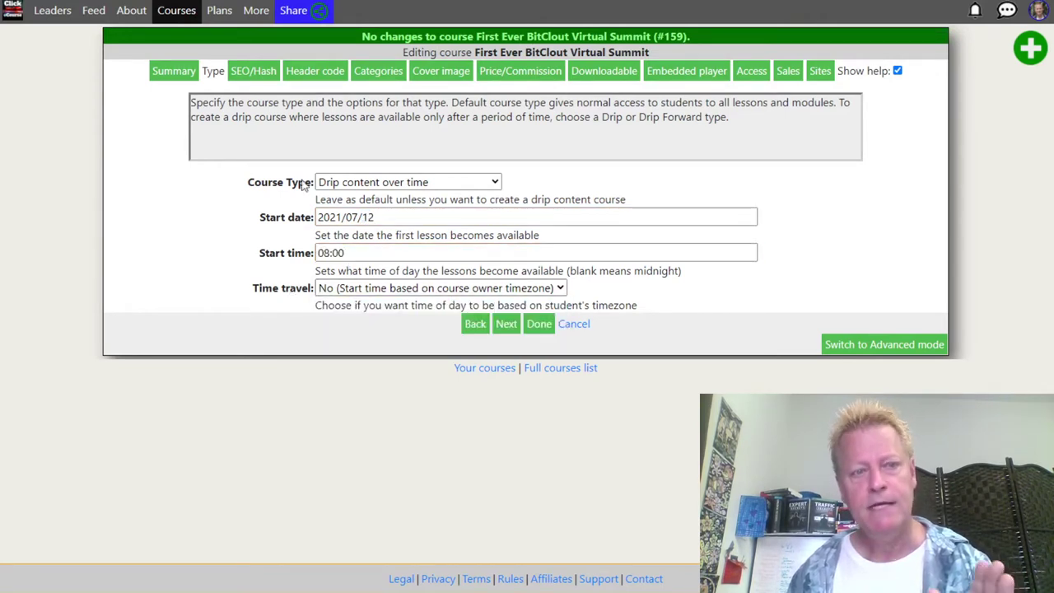
{"action": "left_click", "coordinate": [346, 191]}
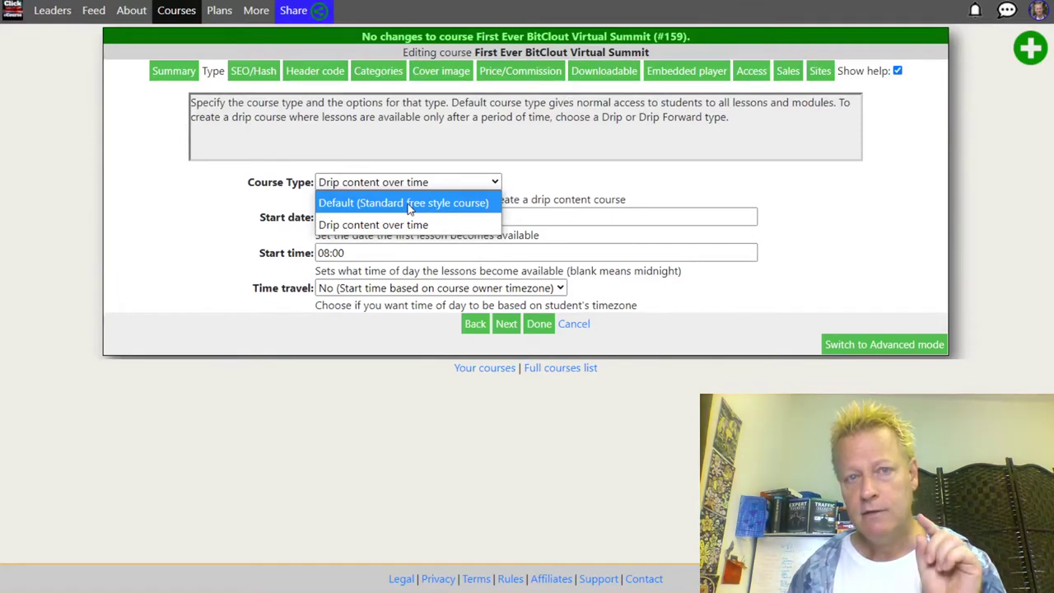
{"action": "left_click", "coordinate": [290, 220]}
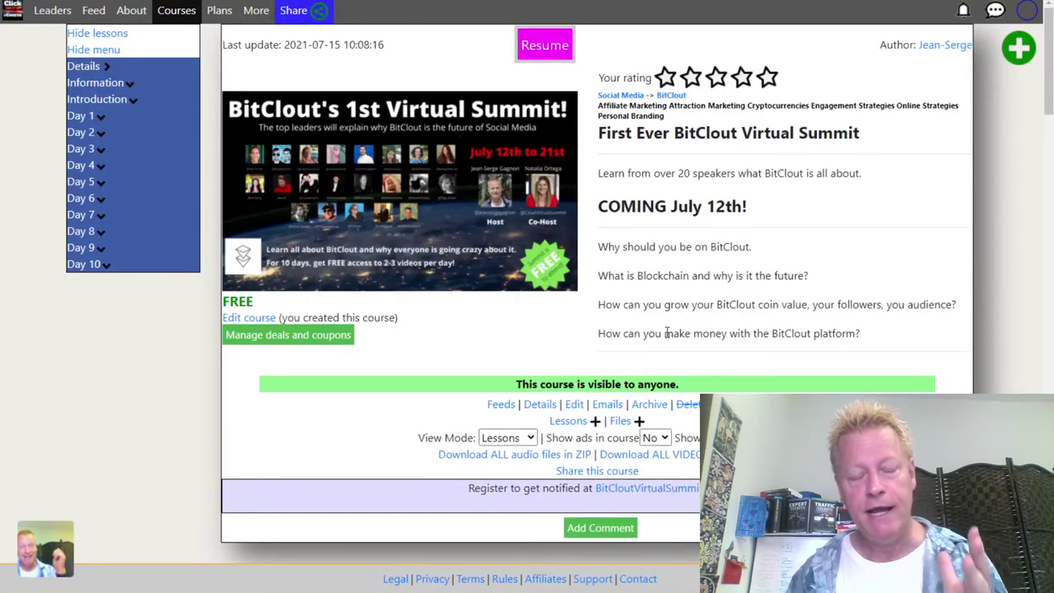
Look over the Introduction, Day 1 and Day 2 lesson cards below the course details.
{"action": "scroll", "coordinate": [670, 299], "scroll_direction": "down", "scroll_amount": 4}
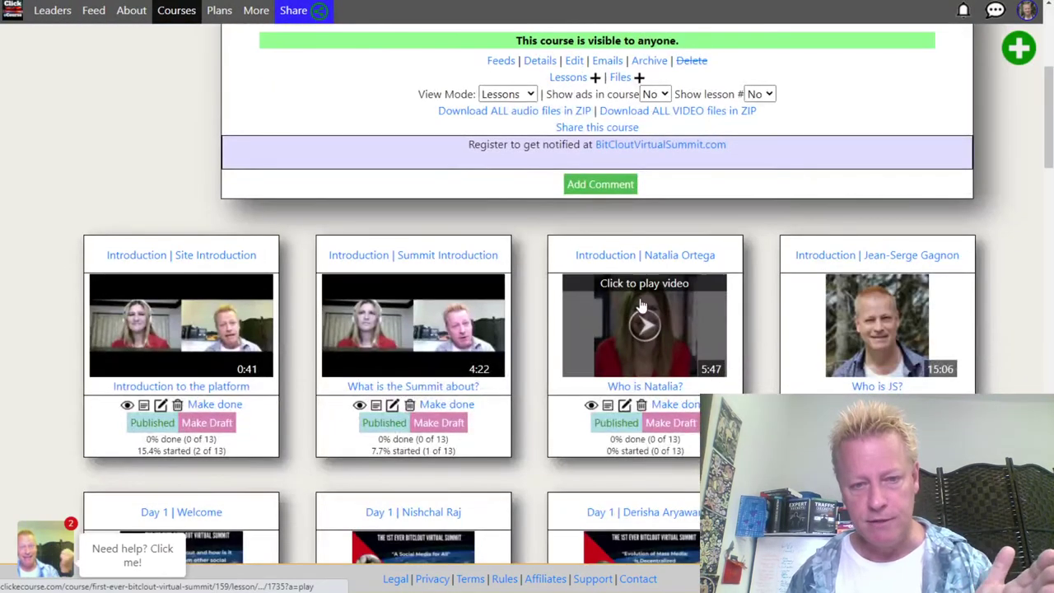
{"action": "scroll", "coordinate": [774, 385], "scroll_direction": "down", "scroll_amount": 3}
{"action": "scroll", "coordinate": [774, 385], "scroll_direction": "down", "scroll_amount": 2}
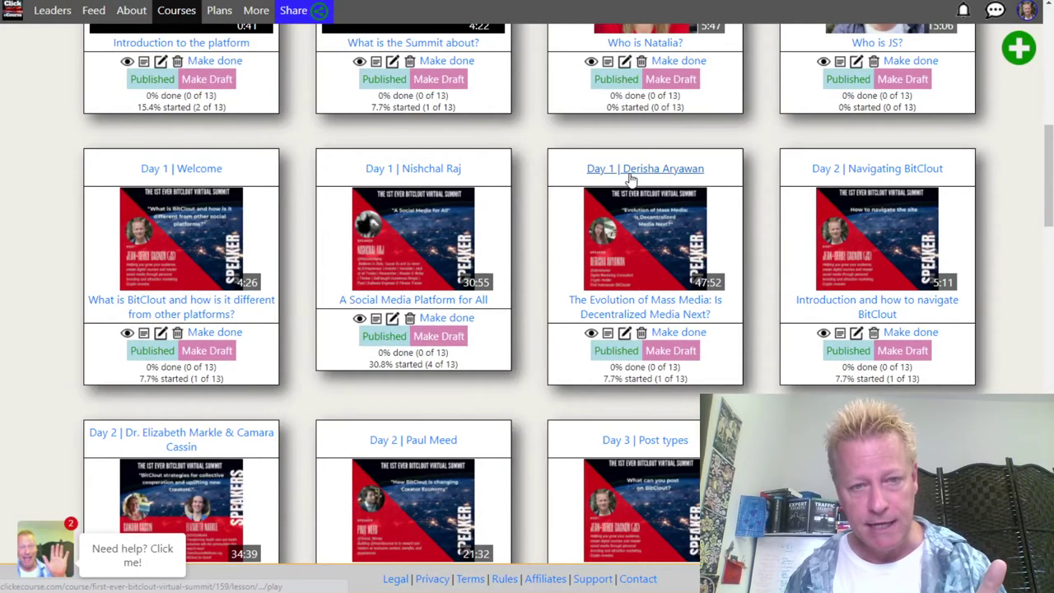
{"action": "scroll", "coordinate": [299, 170], "scroll_direction": "up", "scroll_amount": 3}
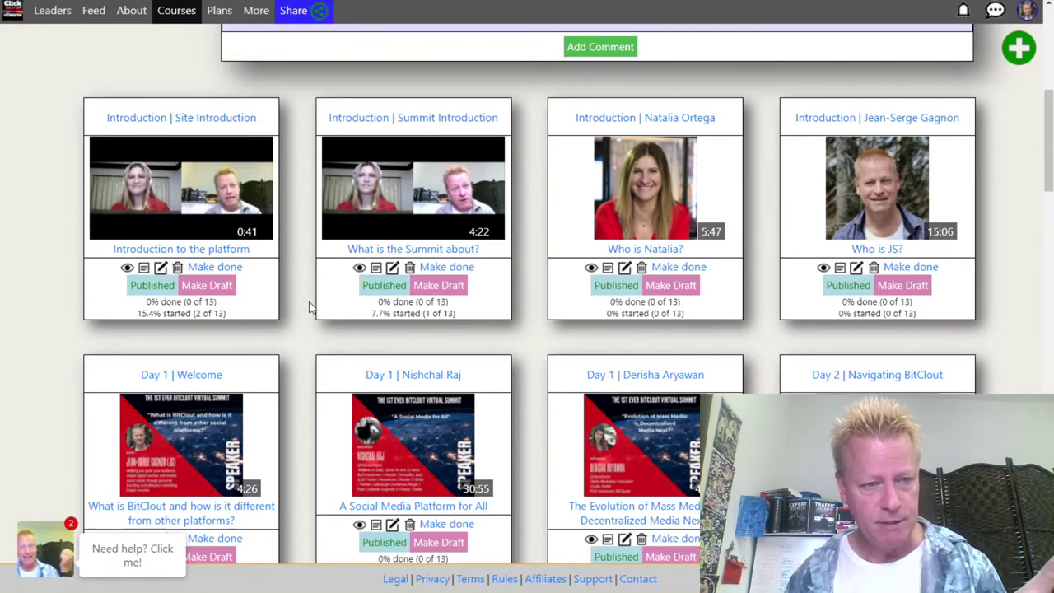
{"action": "scroll", "coordinate": [308, 290], "scroll_direction": "up", "scroll_amount": 3}
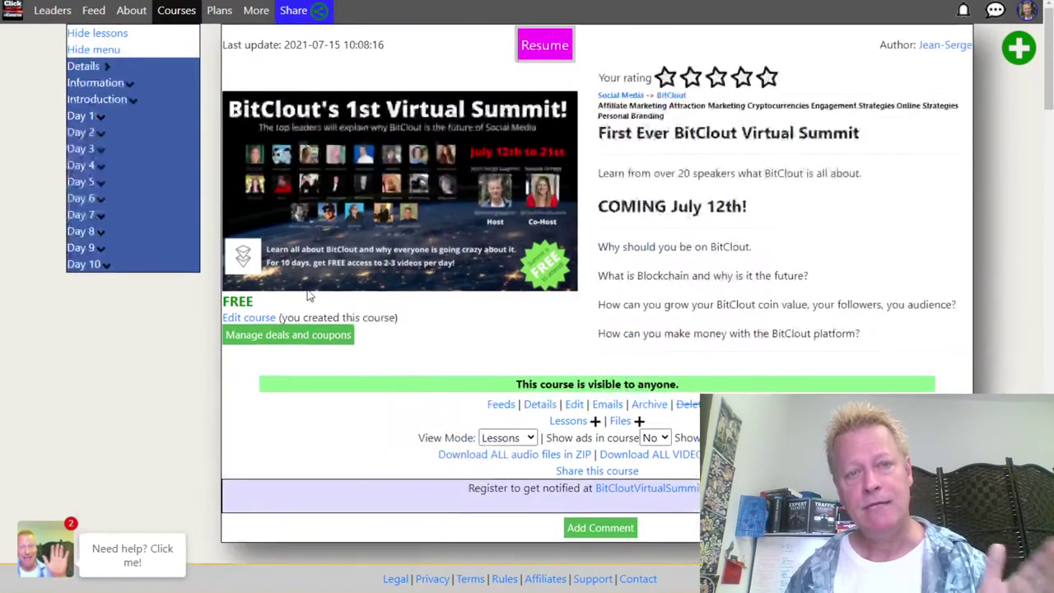
{"action": "scroll", "coordinate": [307, 291], "scroll_direction": "up", "scroll_amount": 3}
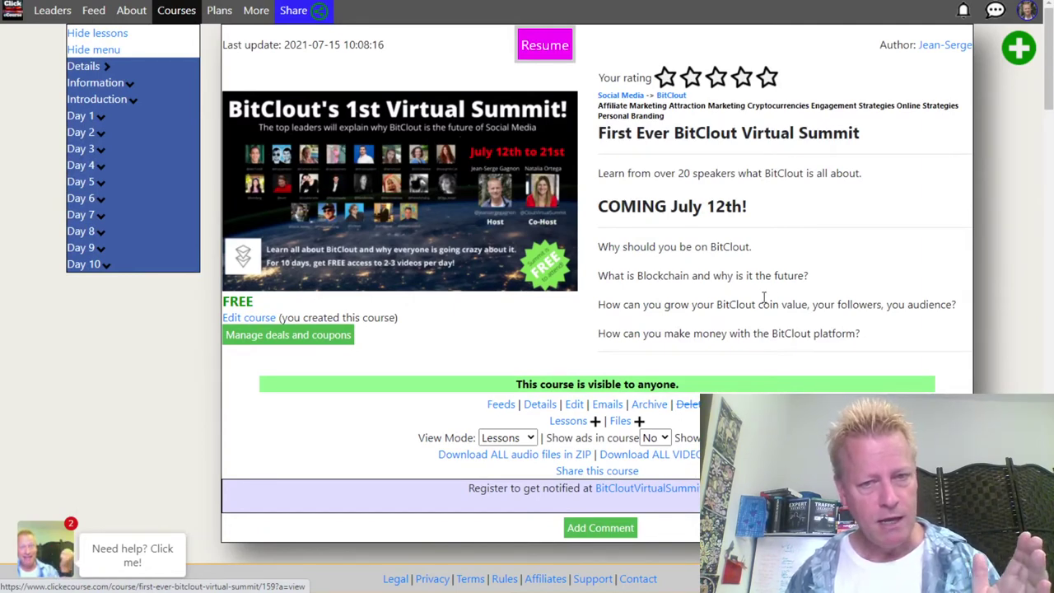
Find the Day 3 lesson on post types among the lesson cards and open it for editing.
{"action": "scroll", "coordinate": [760, 284], "scroll_direction": "down", "scroll_amount": 3}
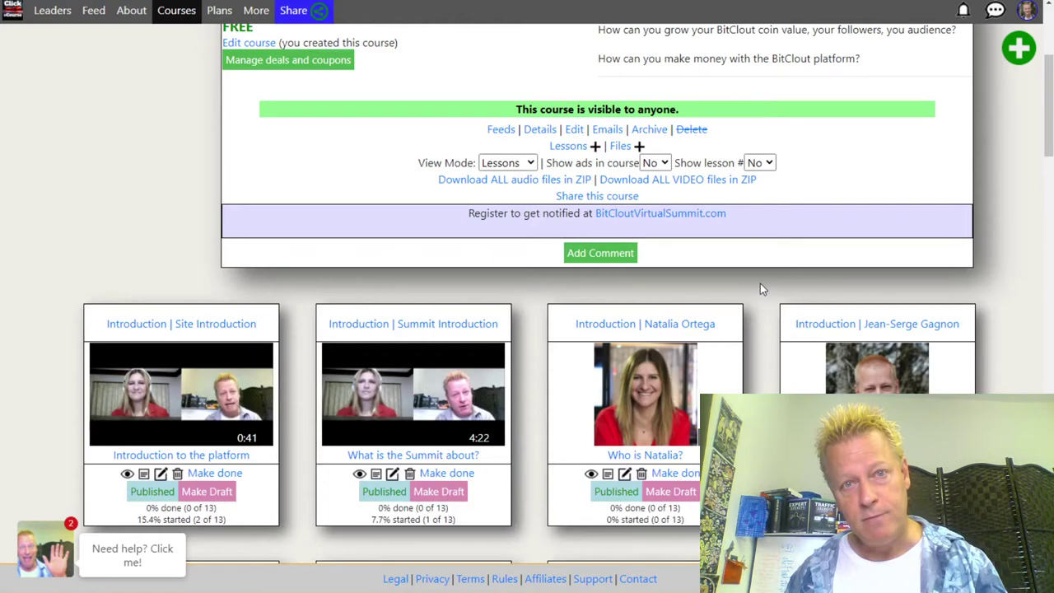
{"action": "scroll", "coordinate": [759, 286], "scroll_direction": "down", "scroll_amount": 3}
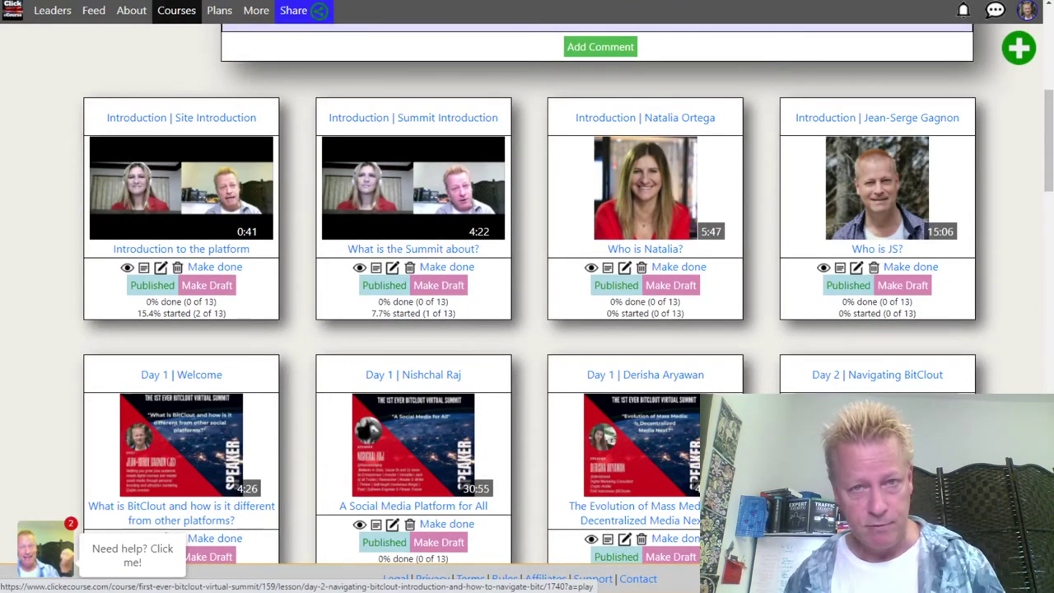
{"action": "scroll", "coordinate": [856, 419], "scroll_direction": "down", "scroll_amount": 3}
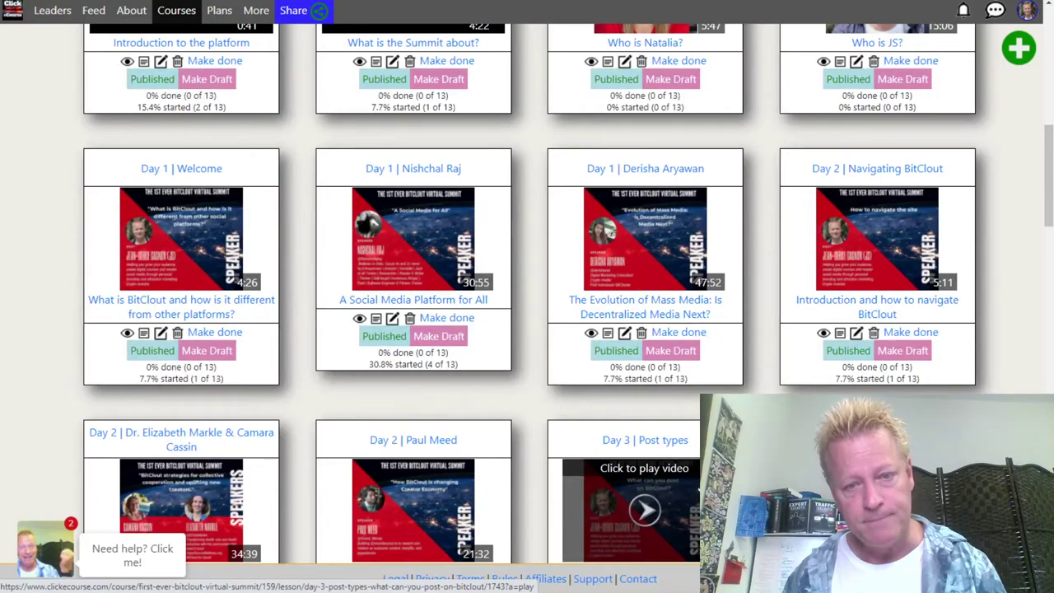
{"action": "scroll", "coordinate": [641, 494], "scroll_direction": "down", "scroll_amount": 3}
{"action": "scroll", "coordinate": [770, 365], "scroll_direction": "down", "scroll_amount": 5}
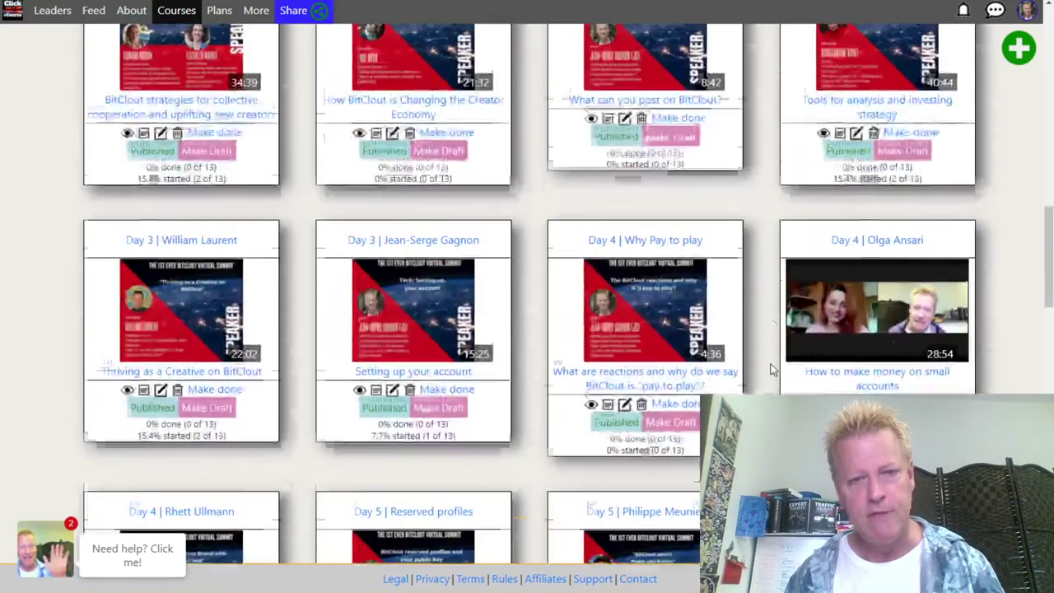
{"action": "scroll", "coordinate": [757, 342], "scroll_direction": "up", "scroll_amount": 7}
{"action": "scroll", "coordinate": [671, 443], "scroll_direction": "down", "scroll_amount": 3}
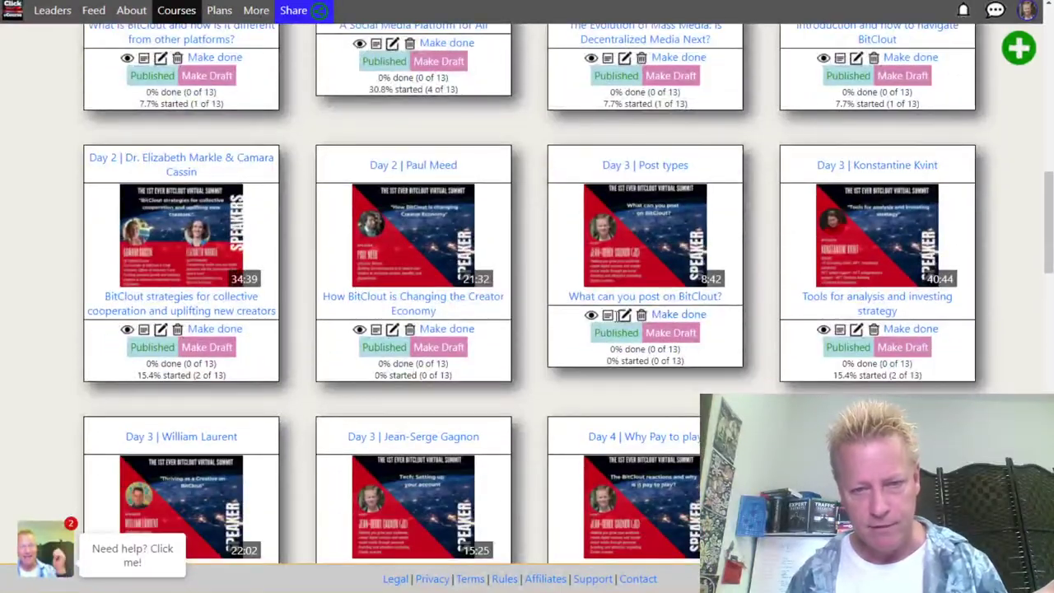
{"action": "left_click", "coordinate": [623, 318]}
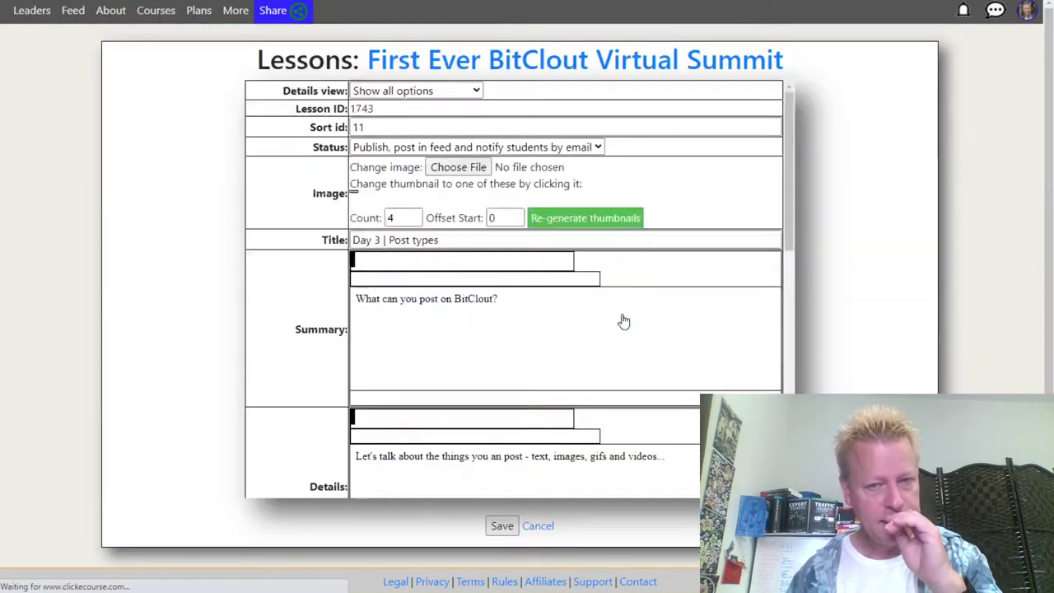
Examine the lesson's uploaded video files and its drip settings, highlighting the Drip start option.
{"action": "scroll", "coordinate": [393, 344], "scroll_direction": "down", "scroll_amount": 12}
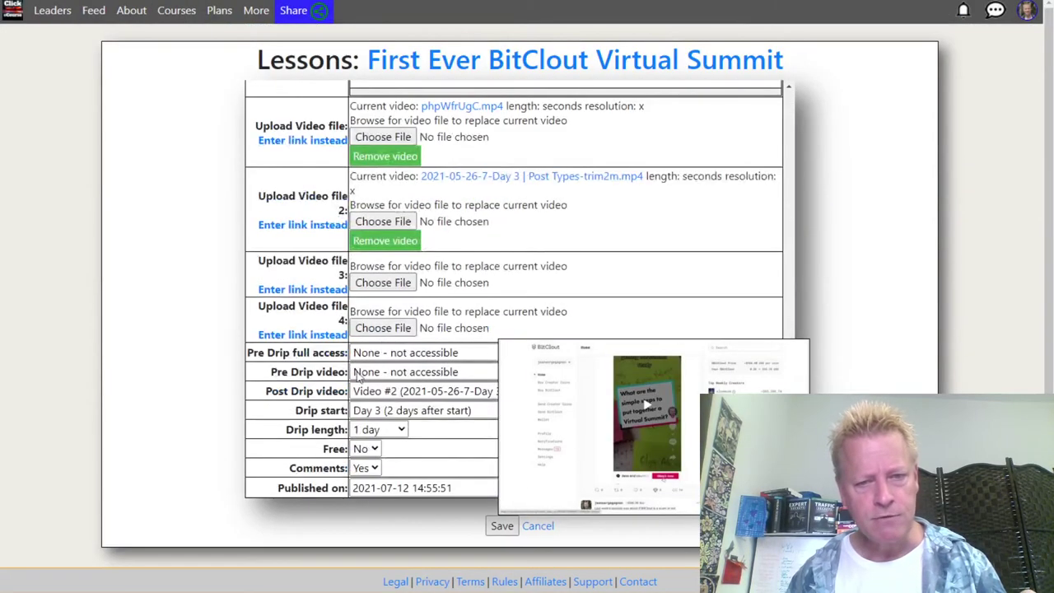
{"action": "scroll", "coordinate": [354, 404], "scroll_direction": "down", "scroll_amount": 2}
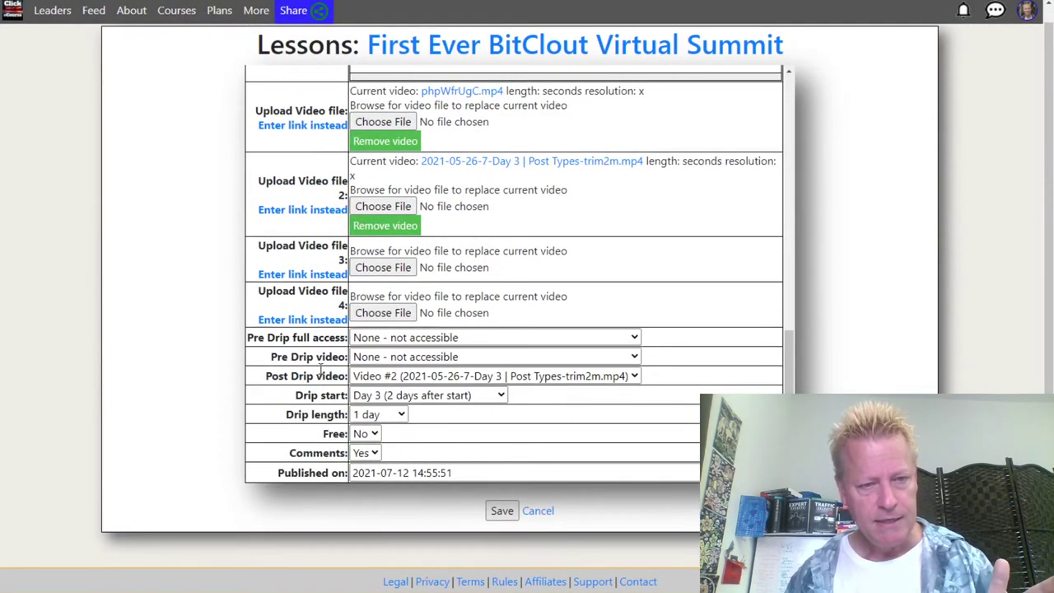
{"action": "left_click_drag", "start_coordinate": [304, 396], "coordinate": [435, 403]}
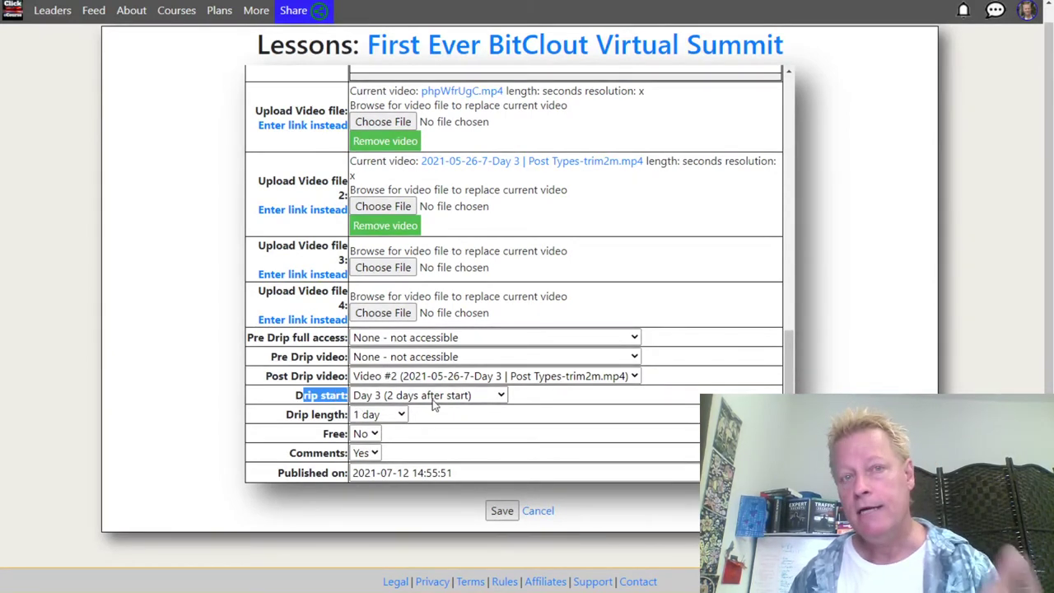
Browse the full range of Drip start days offered for the Day 3 lesson, leaving the selection as it is.
{"action": "left_click", "coordinate": [435, 403]}
{"action": "scroll", "coordinate": [412, 302], "scroll_direction": "down", "scroll_amount": 14}
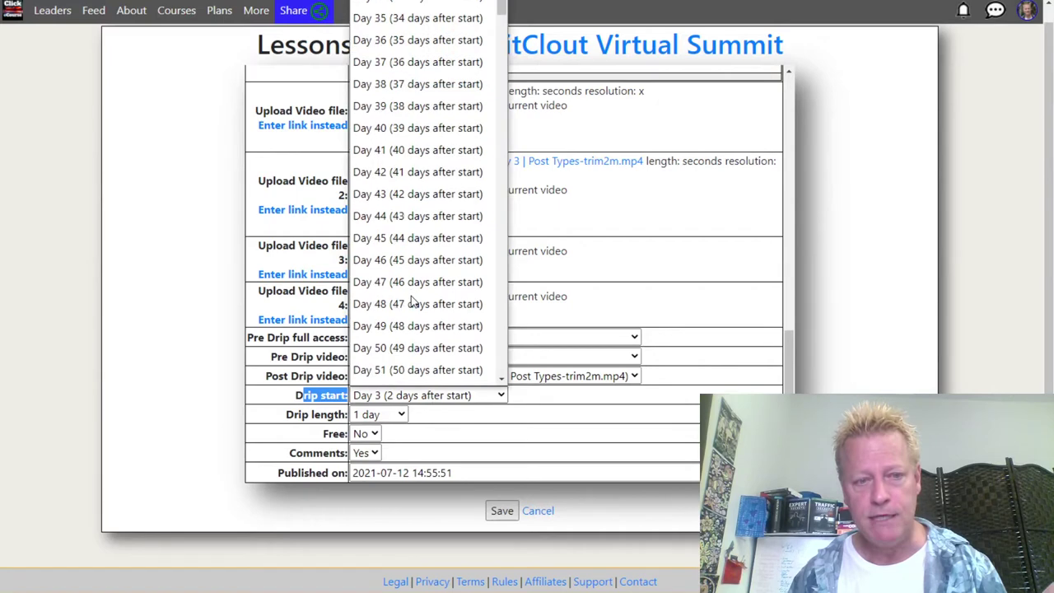
{"action": "scroll", "coordinate": [414, 302], "scroll_direction": "up", "scroll_amount": 9}
{"action": "scroll", "coordinate": [414, 302], "scroll_direction": "up", "scroll_amount": 6}
{"action": "scroll", "coordinate": [414, 292], "scroll_direction": "down", "scroll_amount": 20}
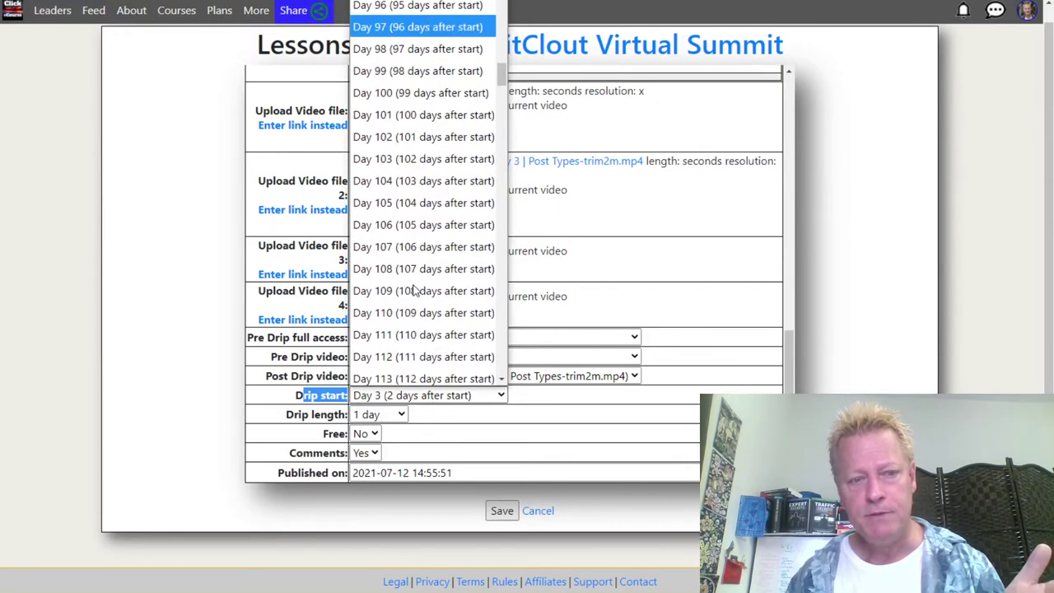
{"action": "scroll", "coordinate": [414, 286], "scroll_direction": "down", "scroll_amount": 20}
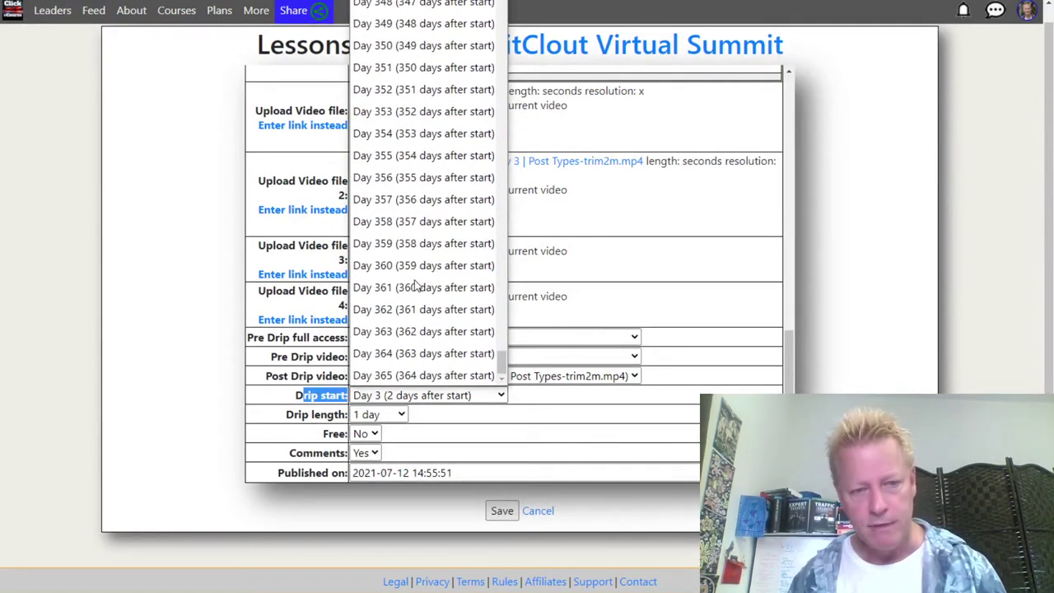
{"action": "scroll", "coordinate": [416, 284], "scroll_direction": "up", "scroll_amount": 8}
{"action": "scroll", "coordinate": [415, 284], "scroll_direction": "up", "scroll_amount": 20}
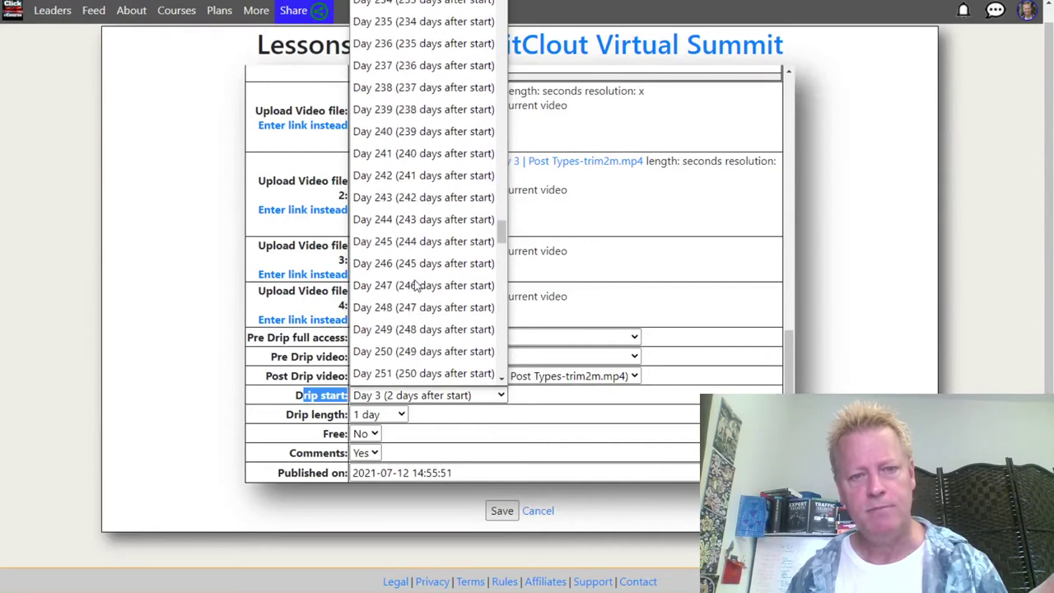
{"action": "left_click", "coordinate": [692, 407]}
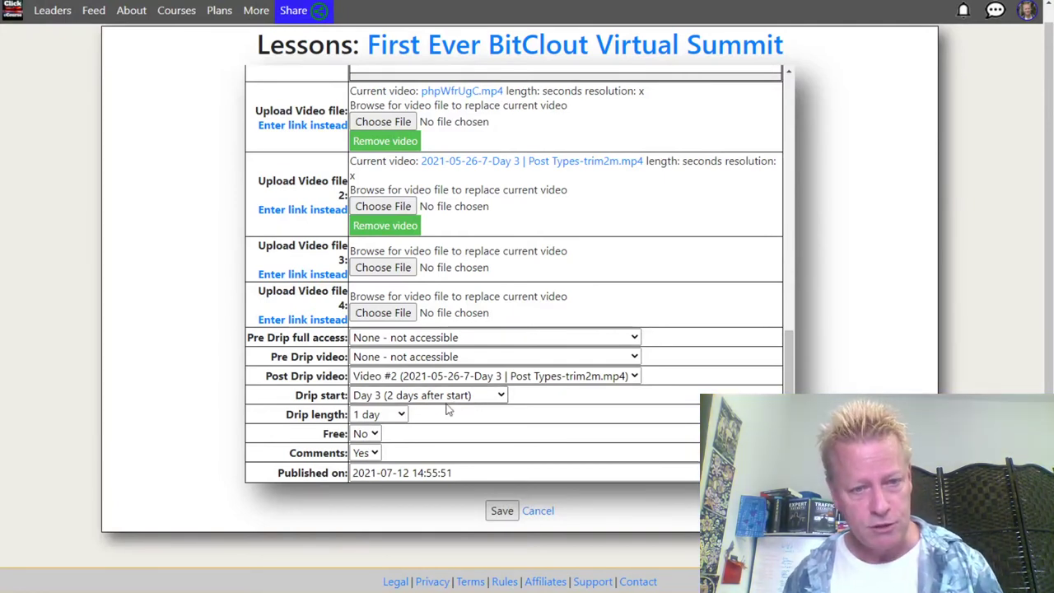
Review the early Drip start days and the Drip length choices without changing either setting.
{"action": "left_click", "coordinate": [421, 396]}
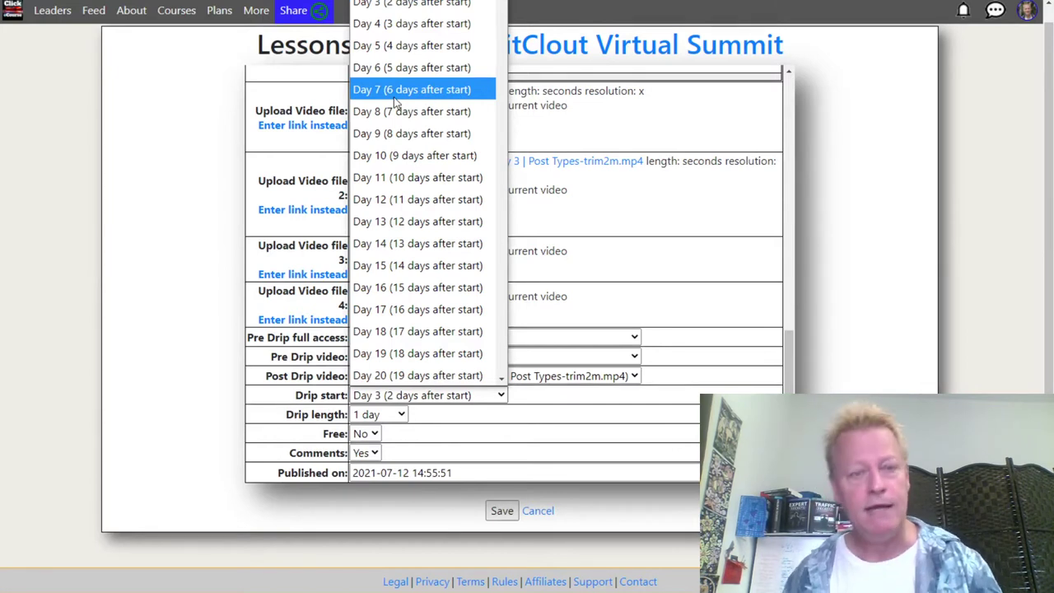
{"action": "left_click", "coordinate": [686, 432]}
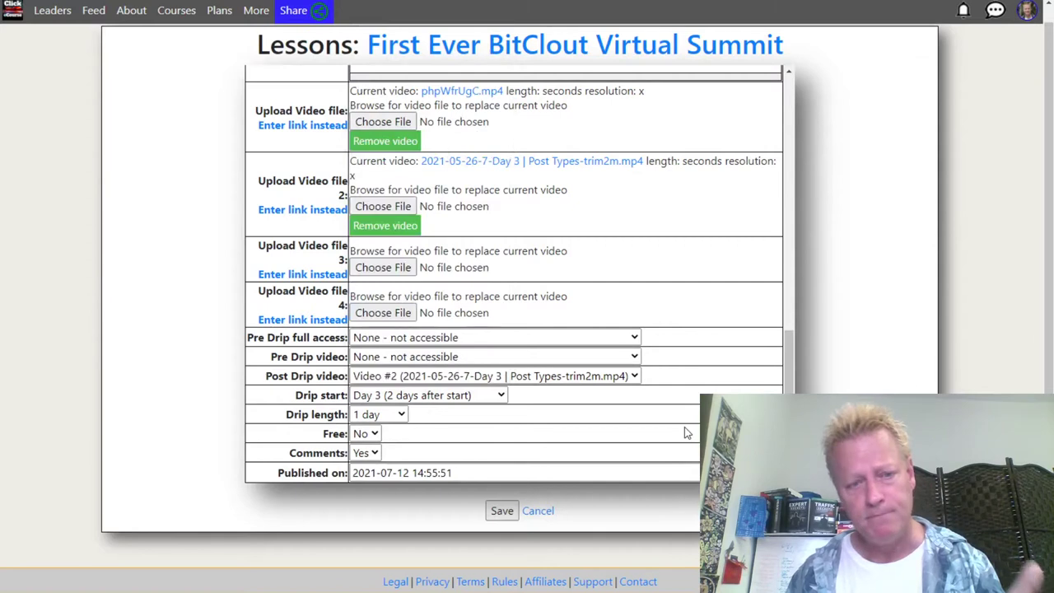
{"action": "left_click", "coordinate": [398, 415]}
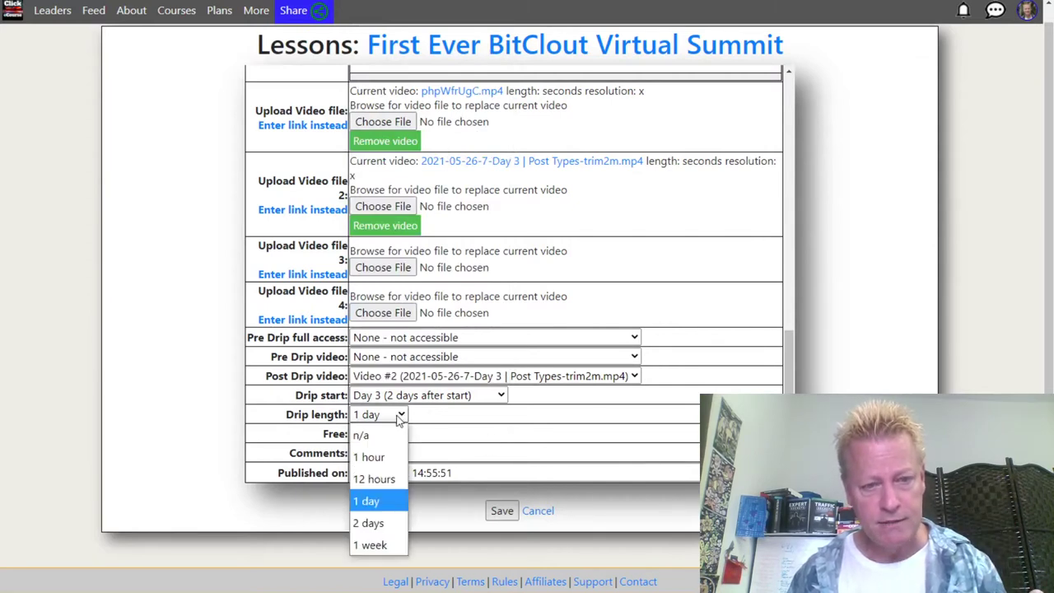
{"action": "left_click", "coordinate": [556, 433]}
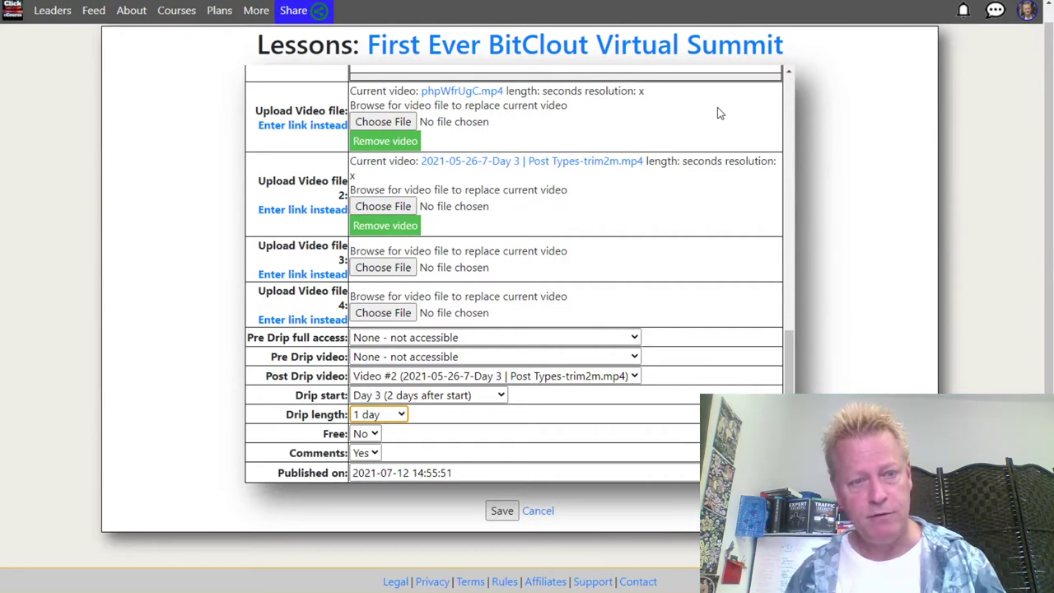
Cancel editing the lesson, return to the First Ever BitClout Virtual Summit course and open its Price/Commission settings for editing.
{"action": "scroll", "coordinate": [725, 144], "scroll_direction": "up", "scroll_amount": 10}
{"action": "scroll", "coordinate": [720, 197], "scroll_direction": "up", "scroll_amount": 2}
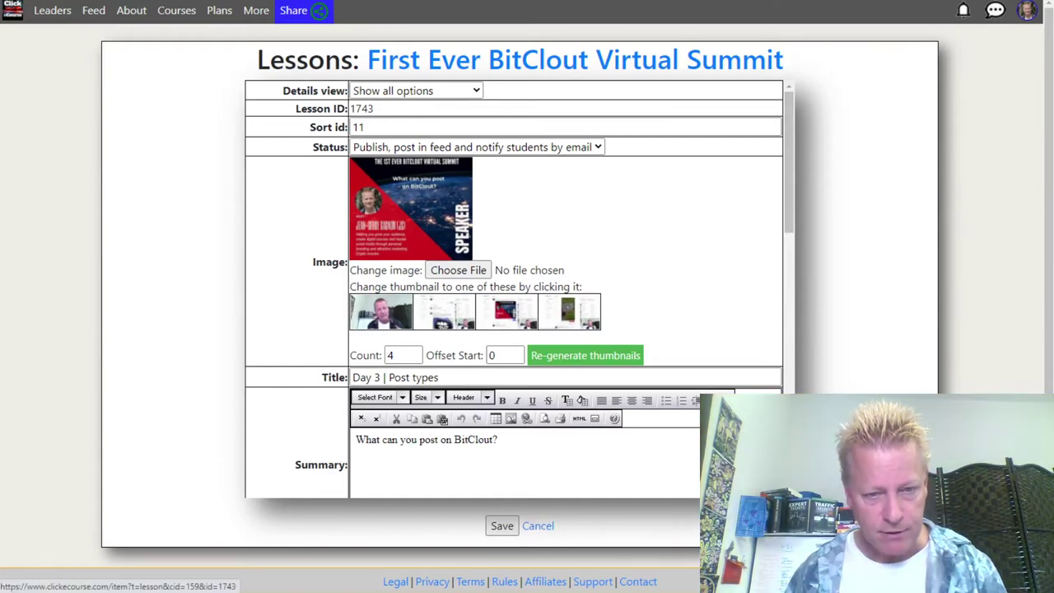
{"action": "left_click", "coordinate": [538, 525]}
{"action": "left_click", "coordinate": [527, 61]}
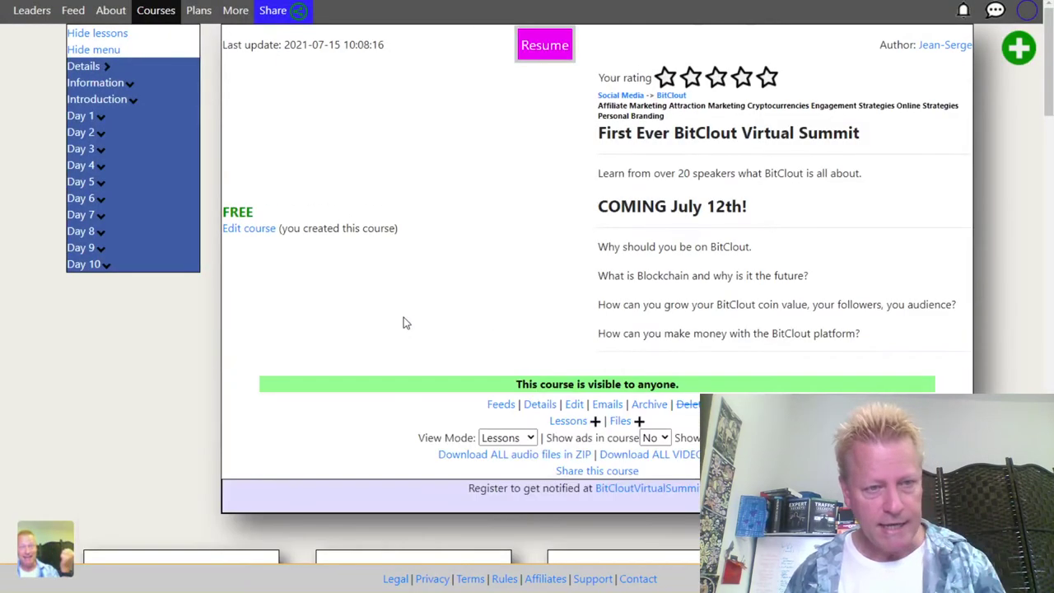
{"action": "left_click", "coordinate": [272, 338]}
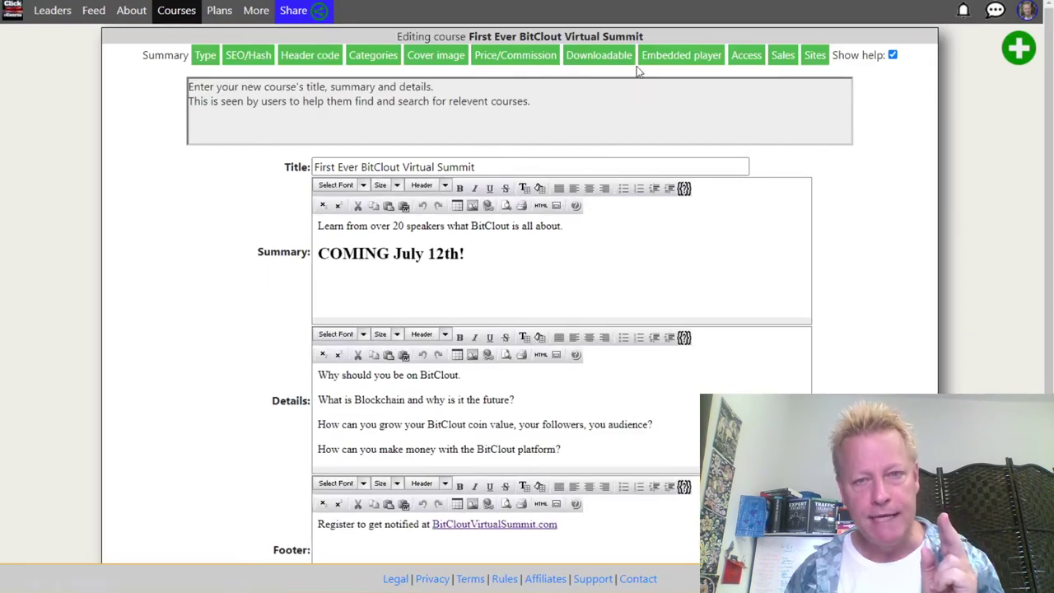
{"action": "left_click", "coordinate": [521, 62]}
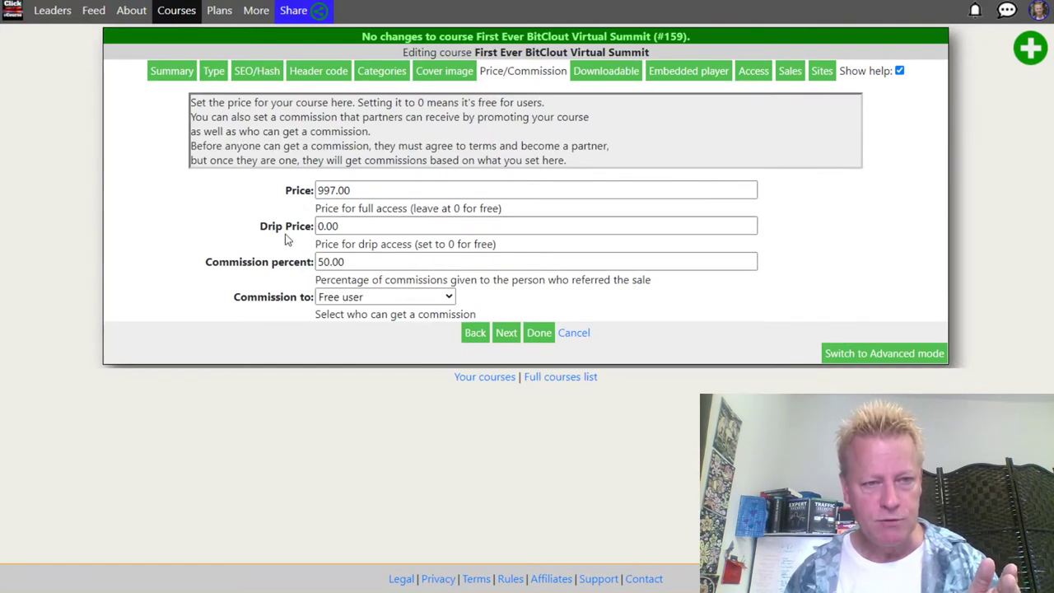
Examine the course's full-access Price and its Drip Price, highlighting each without changing the amounts.
{"action": "left_click_drag", "start_coordinate": [259, 226], "coordinate": [313, 226]}
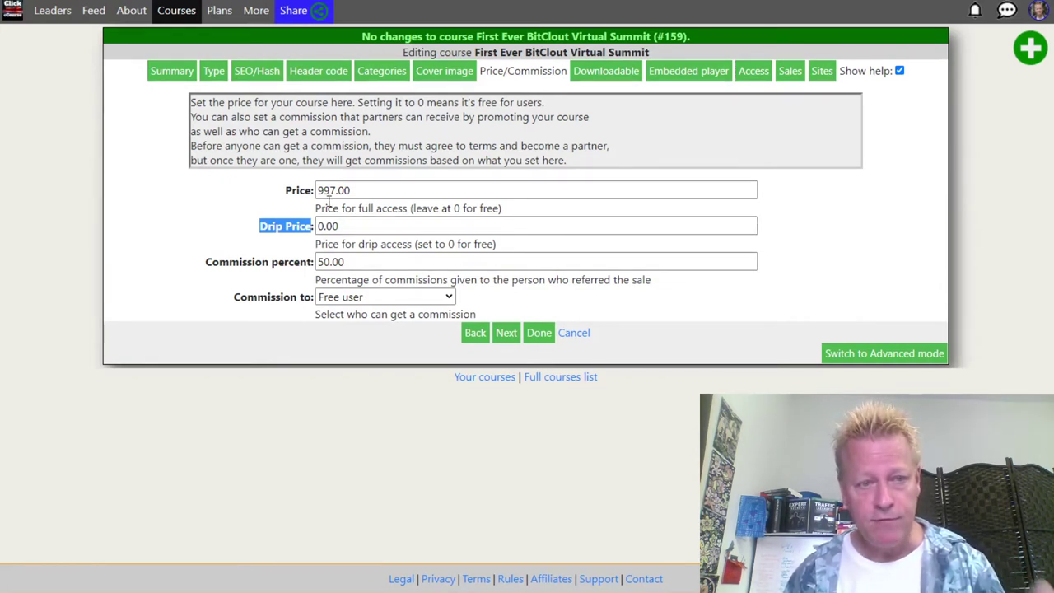
{"action": "left_click", "coordinate": [325, 190]}
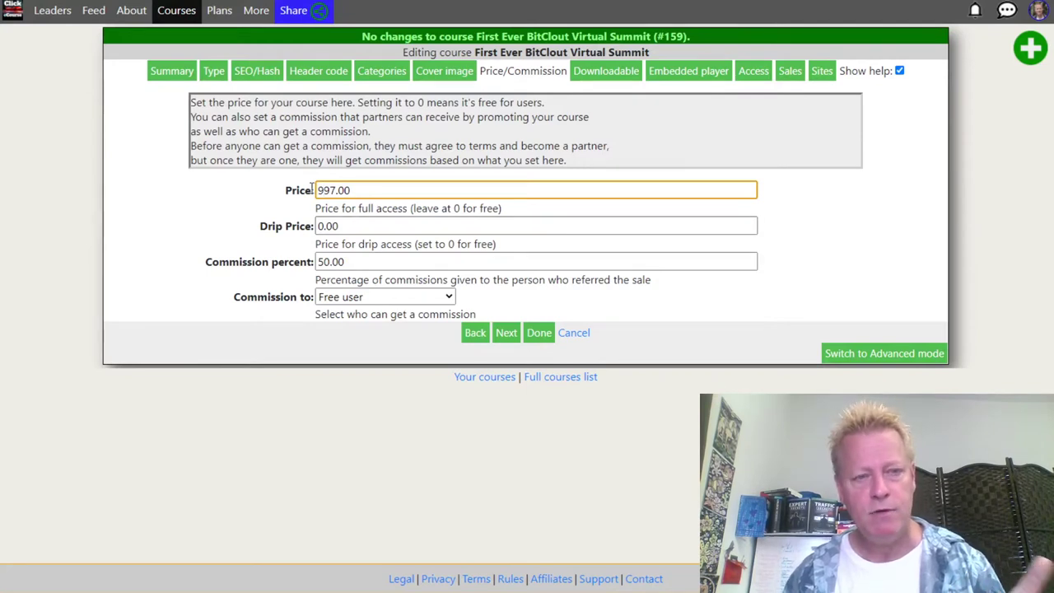
{"action": "left_click_drag", "start_coordinate": [286, 190], "coordinate": [346, 190]}
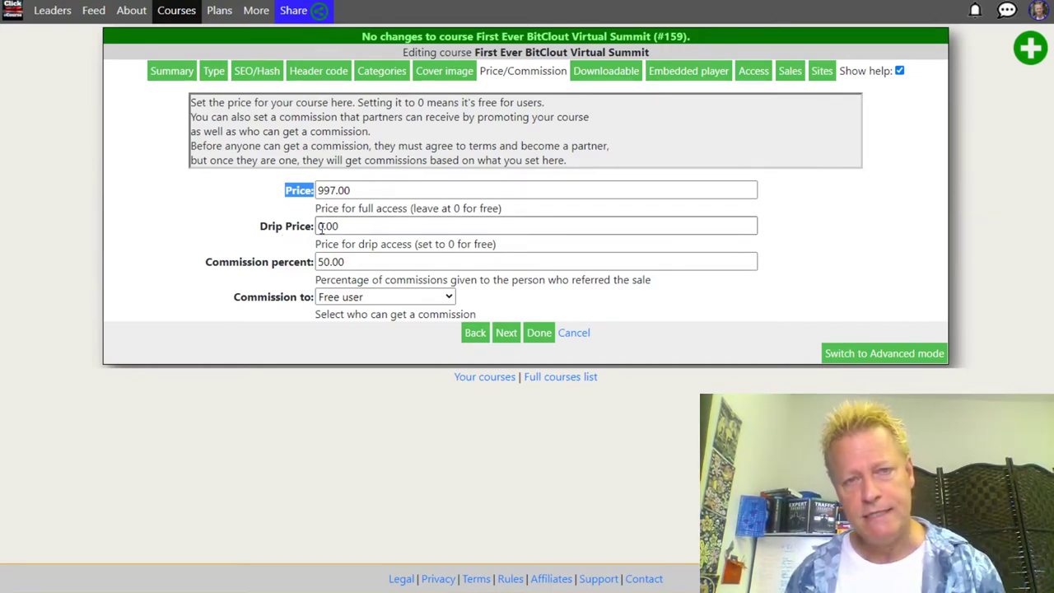
{"action": "double_click", "coordinate": [355, 226]}
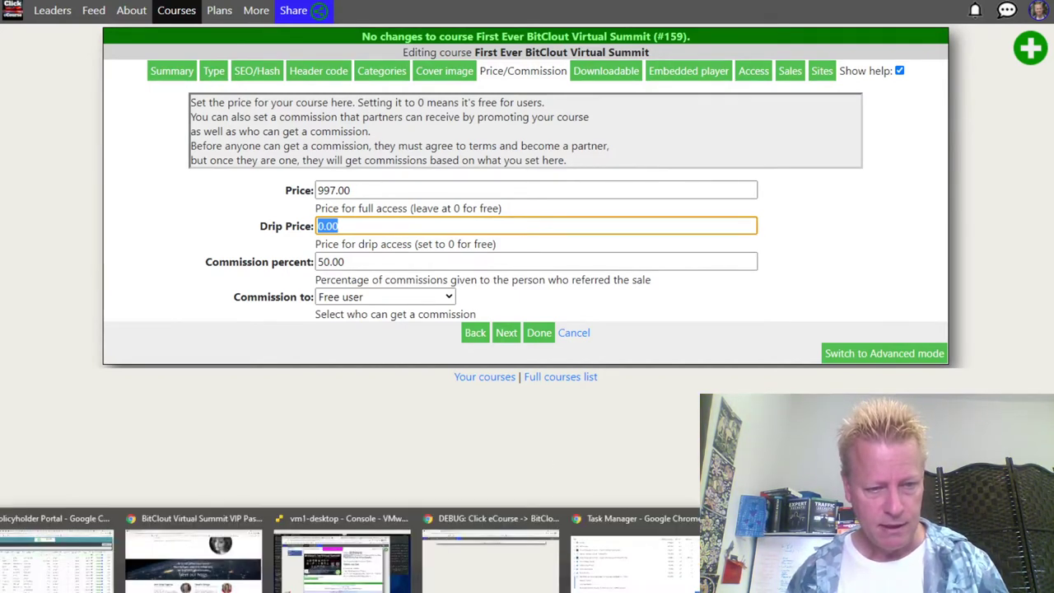
Switch to the other browser window showing the course as a student and log out of that account.
{"action": "left_click", "coordinate": [194, 560]}
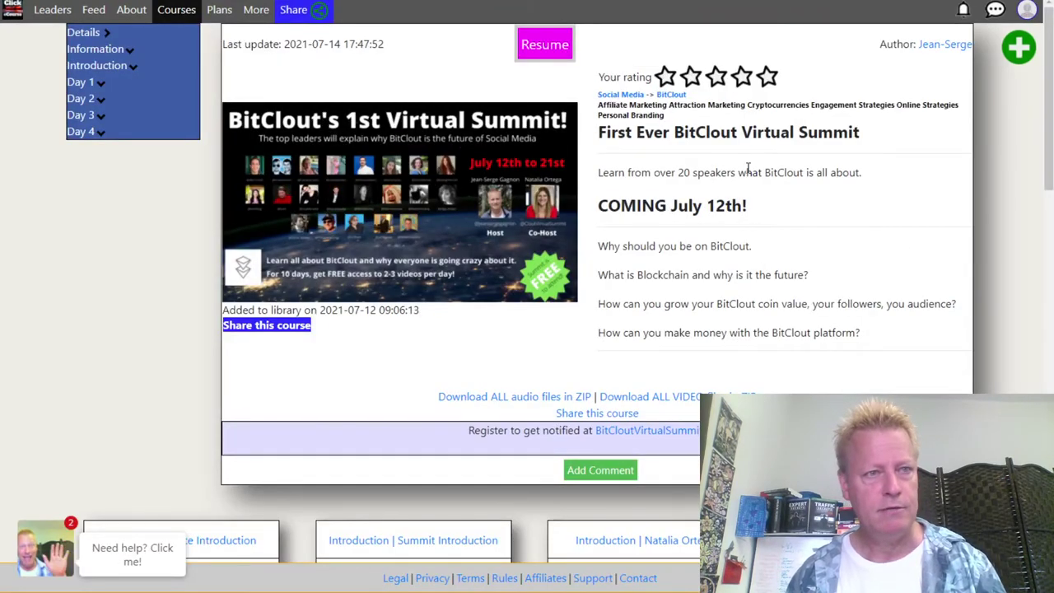
{"action": "left_click", "coordinate": [1026, 8]}
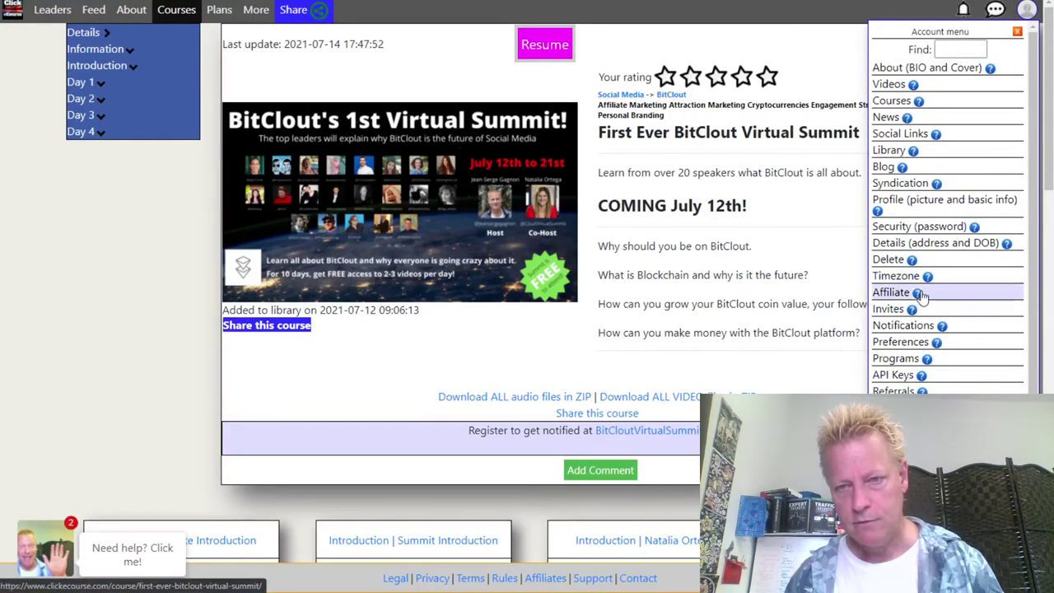
{"action": "scroll", "coordinate": [892, 315], "scroll_direction": "down", "scroll_amount": 2}
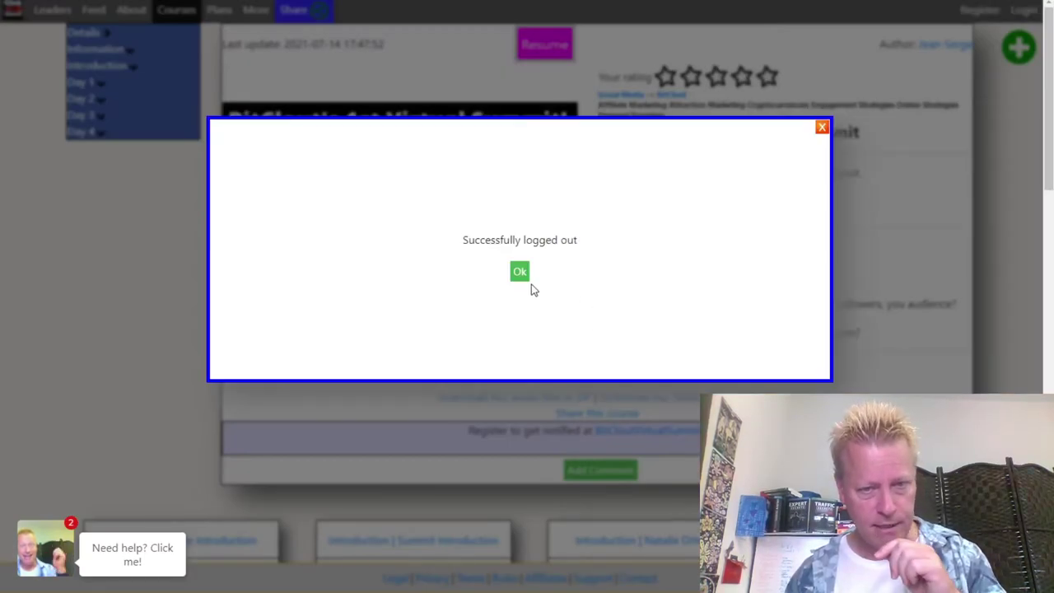
{"action": "left_click", "coordinate": [523, 275]}
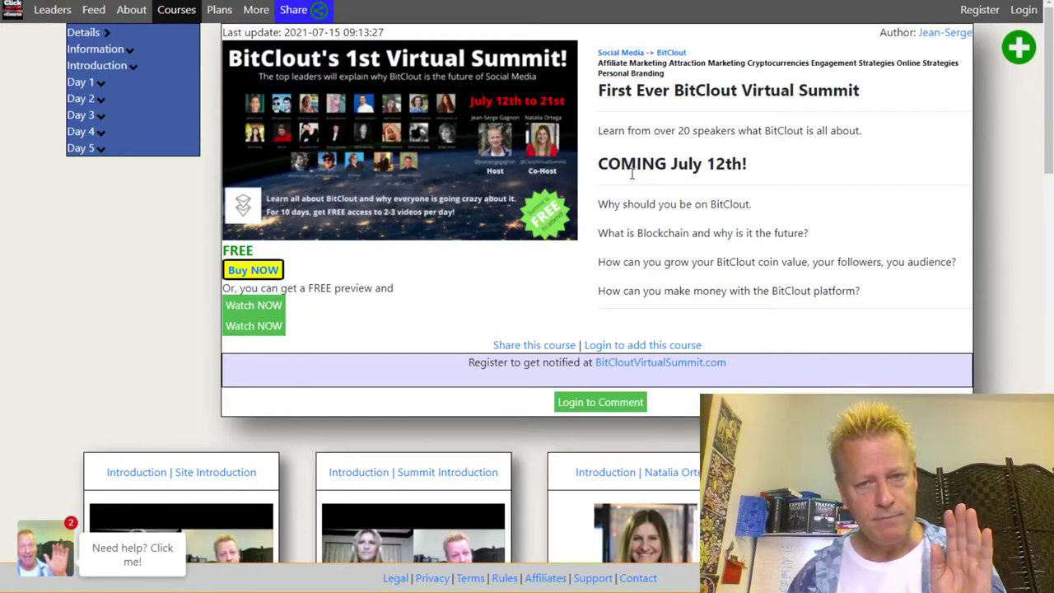
Review the course page as a logged-out visitor, highlighting the July 12th heading and looking over the Introduction and daily lesson cards.
{"action": "left_click_drag", "start_coordinate": [599, 169], "coordinate": [754, 169]}
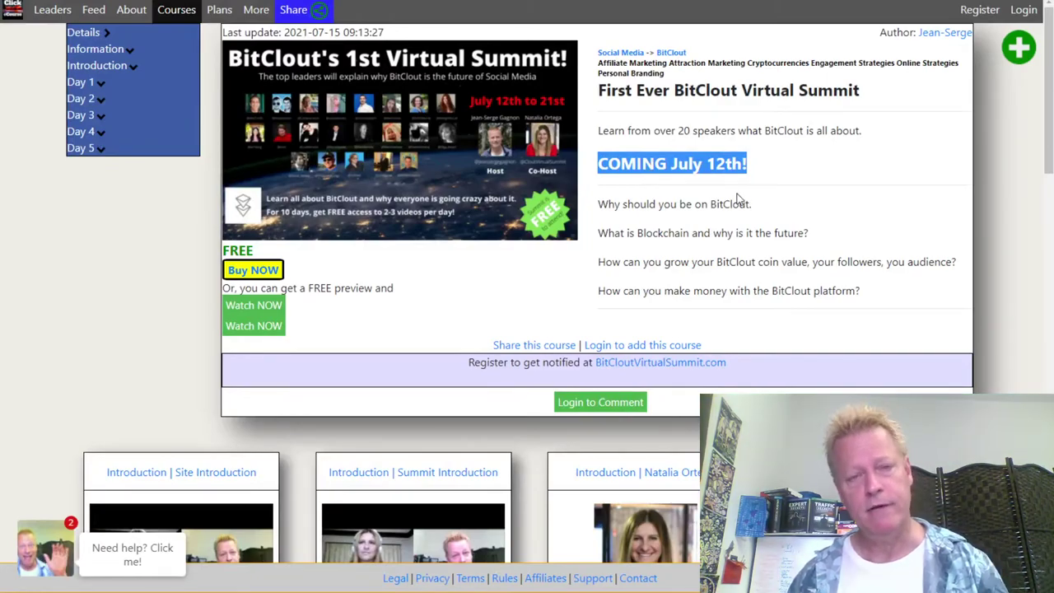
{"action": "scroll", "coordinate": [736, 200], "scroll_direction": "down", "scroll_amount": 8}
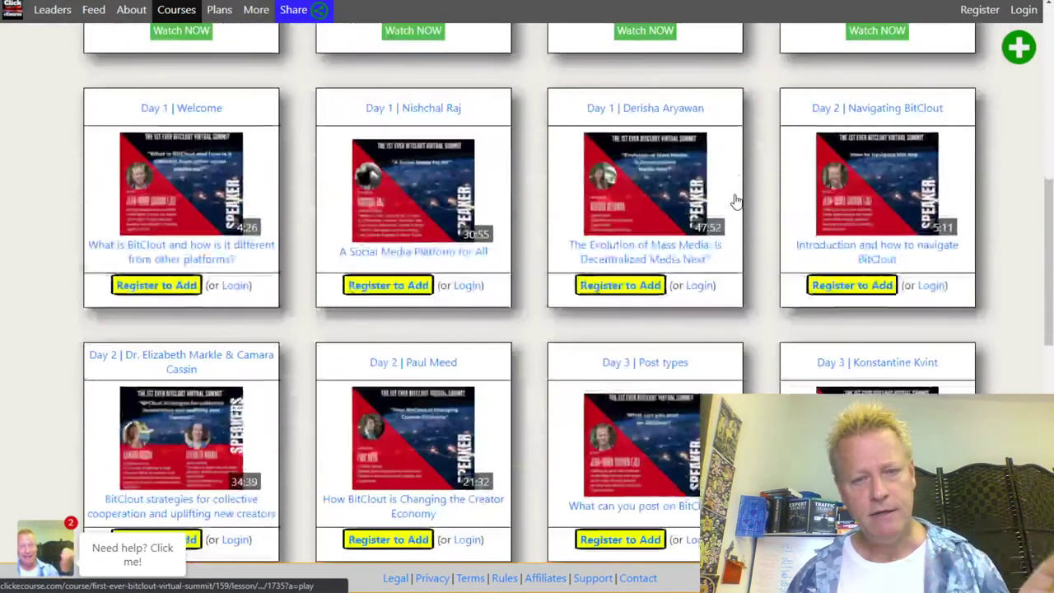
{"action": "scroll", "coordinate": [737, 200], "scroll_direction": "down", "scroll_amount": 4}
{"action": "scroll", "coordinate": [737, 200], "scroll_direction": "up", "scroll_amount": 5}
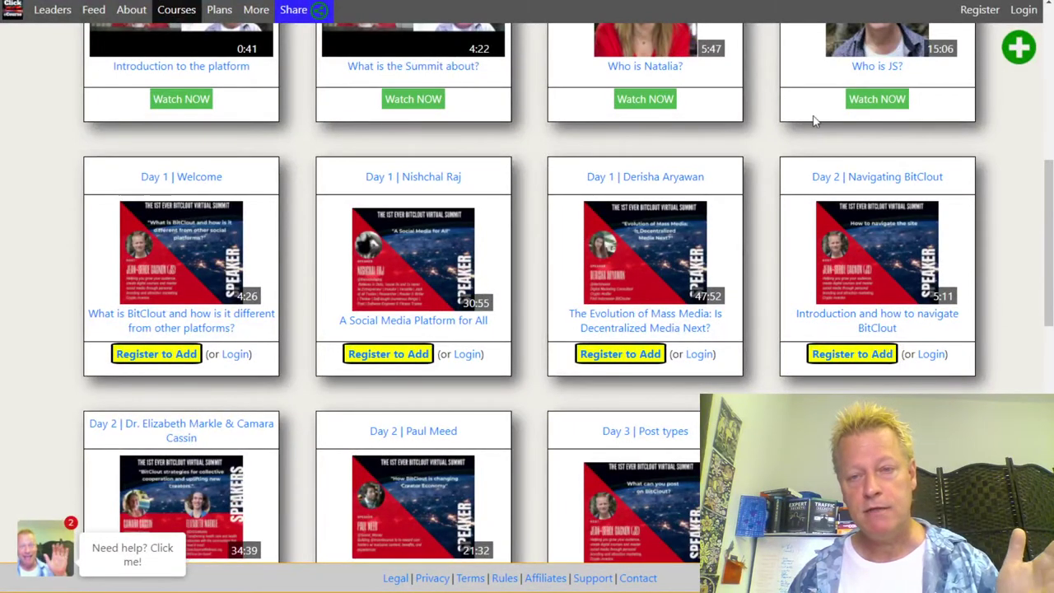
{"action": "scroll", "coordinate": [797, 147], "scroll_direction": "up", "scroll_amount": 3}
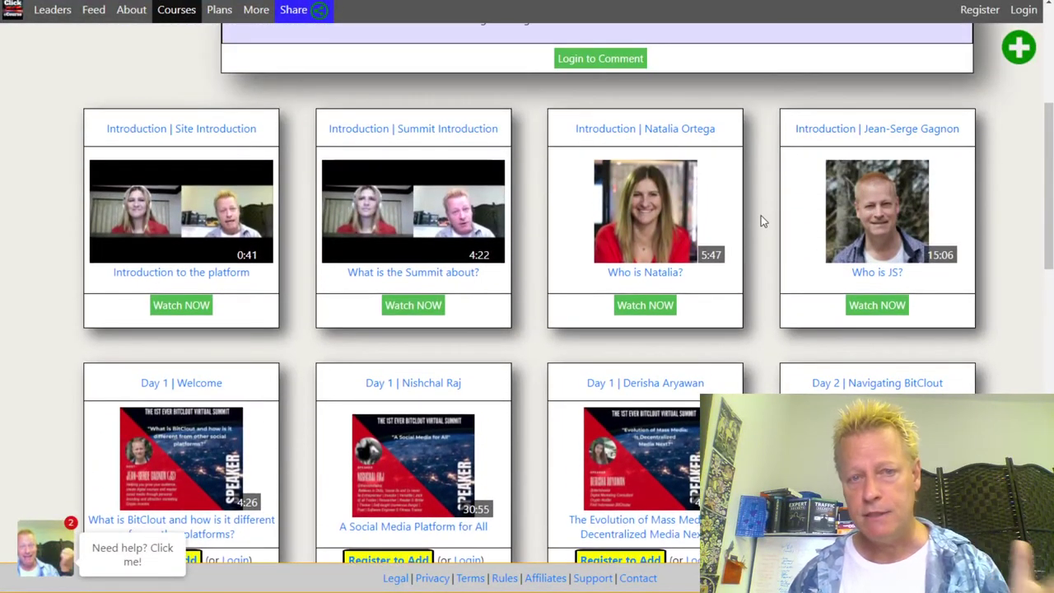
{"action": "scroll", "coordinate": [761, 216], "scroll_direction": "up", "scroll_amount": 5}
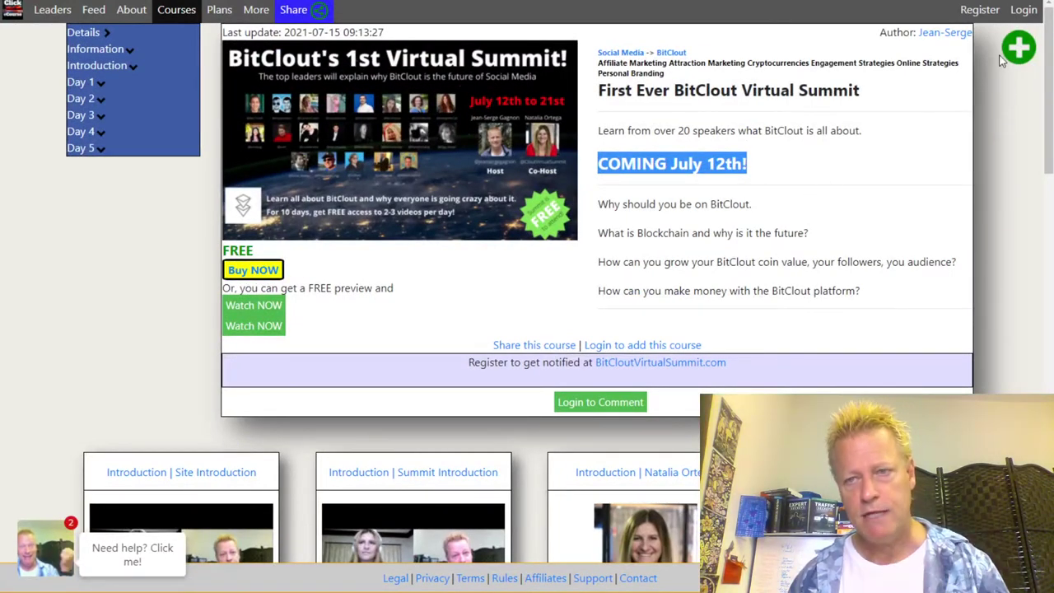
Register a new account by e-mail, filling in the e-mail address, password and password confirmation, and close the closing notice.
{"action": "left_click", "coordinate": [979, 10]}
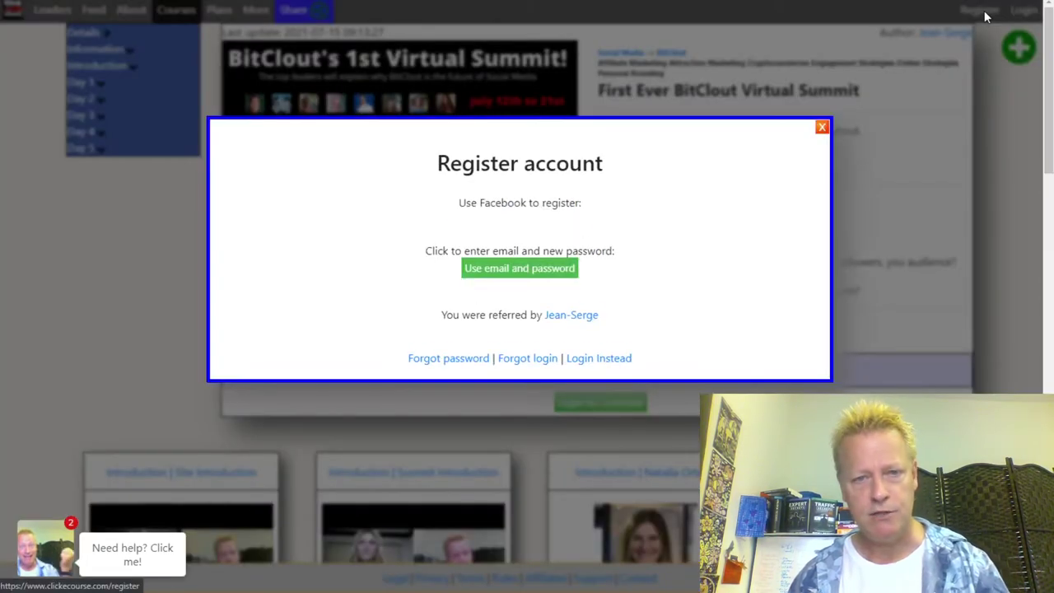
{"action": "left_click", "coordinate": [544, 268]}
{"action": "left_click", "coordinate": [505, 260]}
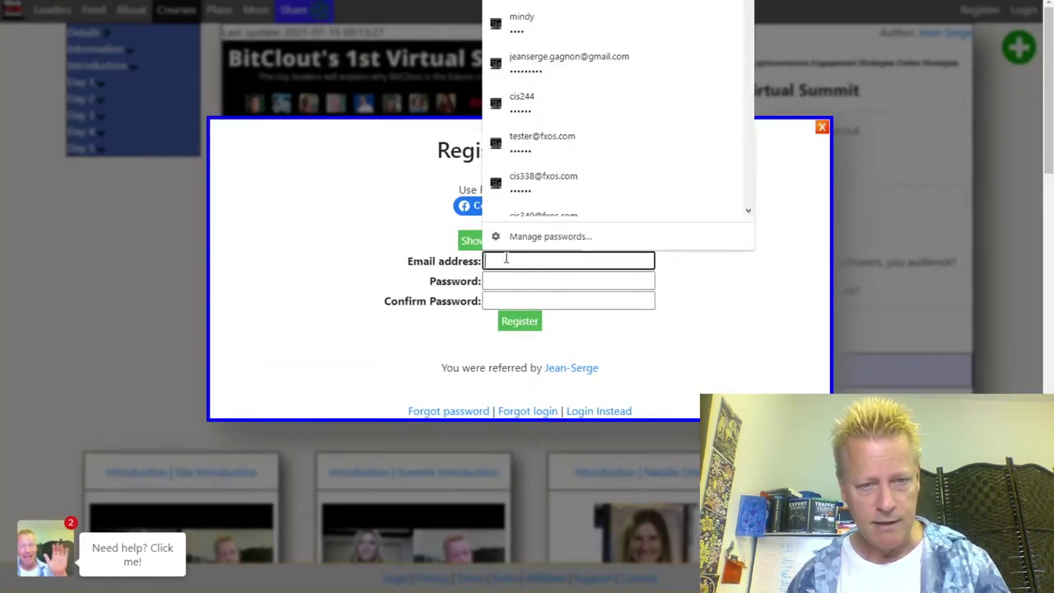
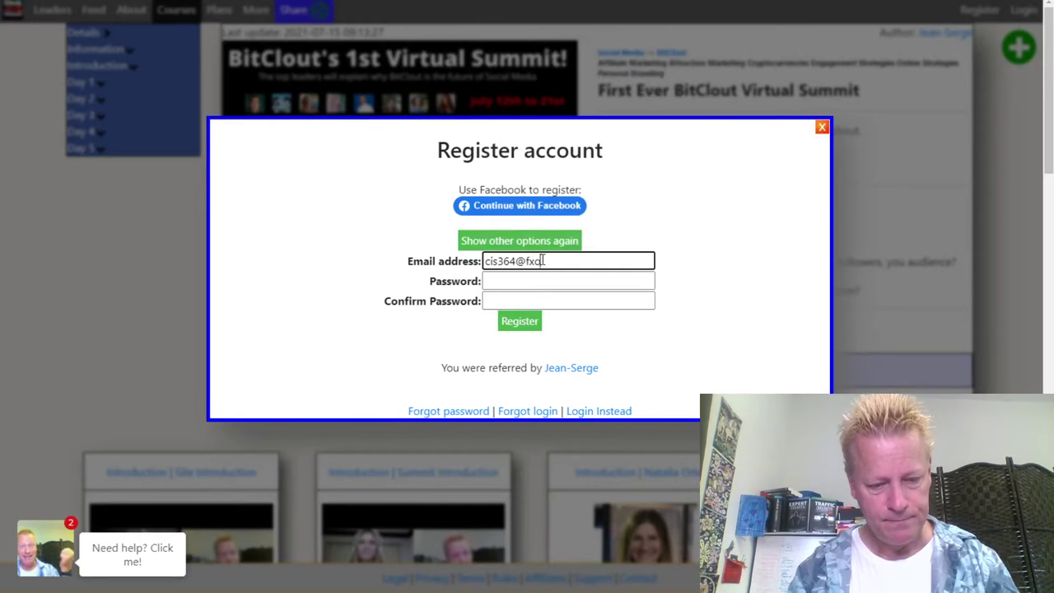
{"action": "key", "text": "Tab"}
{"action": "type", "text": "••••••"}
{"action": "key", "text": "Tab"}
{"action": "type", "text": "••••••"}
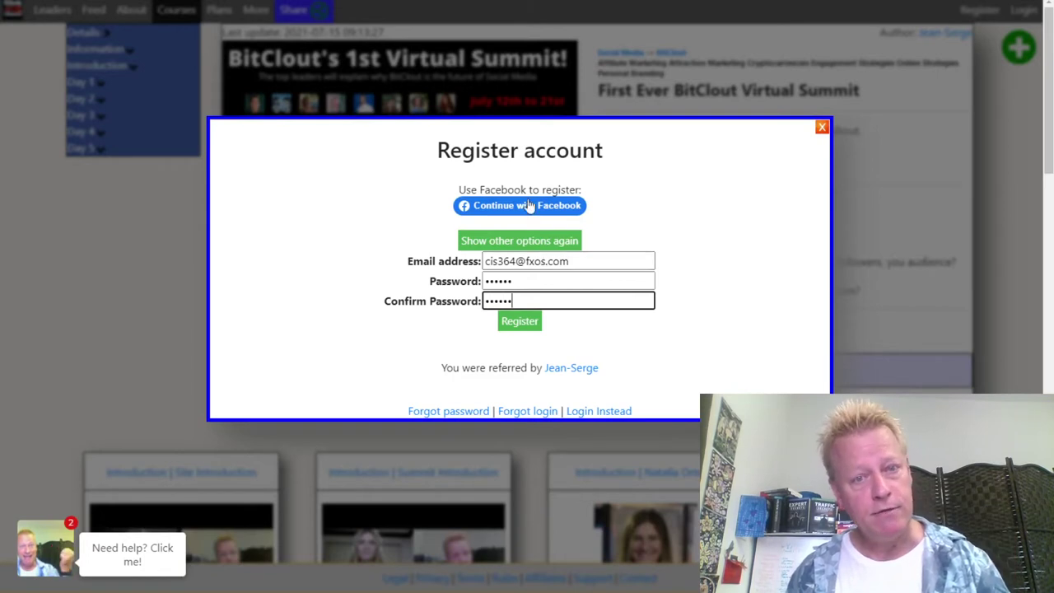
{"action": "left_click", "coordinate": [532, 332]}
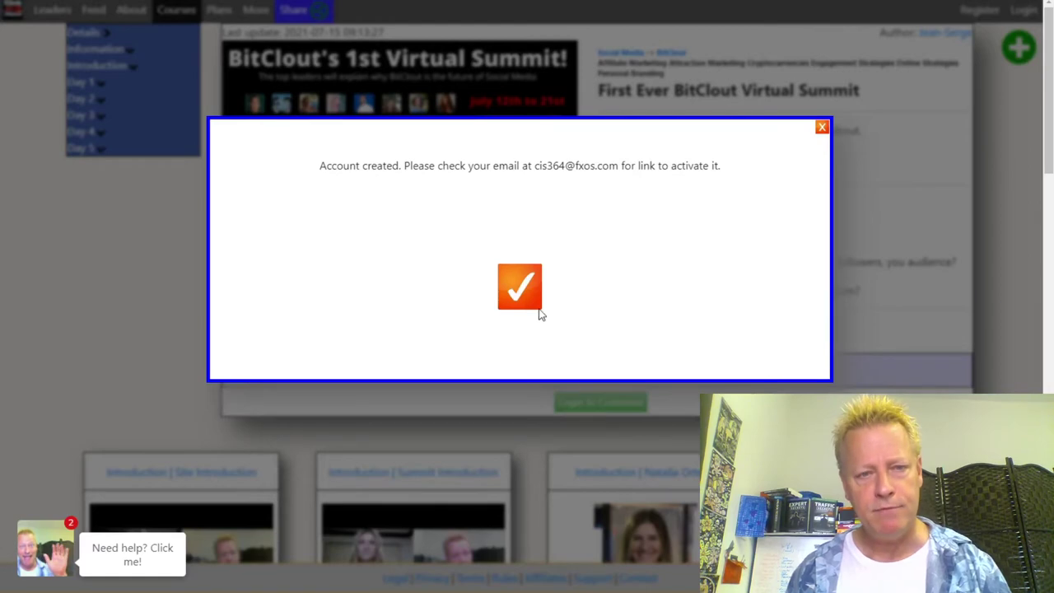
{"action": "left_click", "coordinate": [529, 295]}
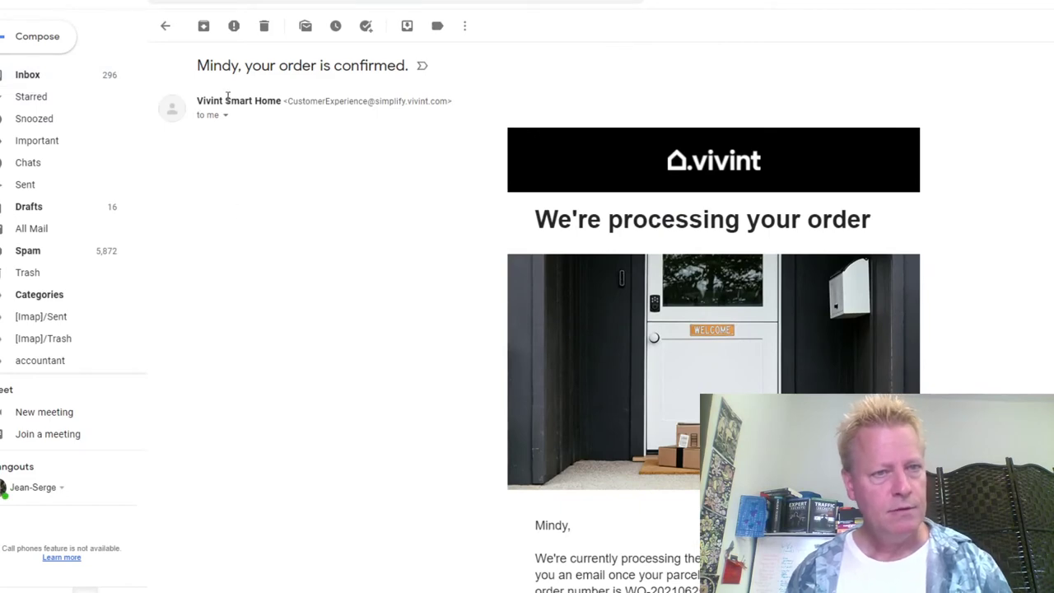
Open the Account Activation on Click eCourse e-mail in Gmail, follow its activation link in an incognito window and close the activation notice.
{"action": "left_click", "coordinate": [630, 4]}
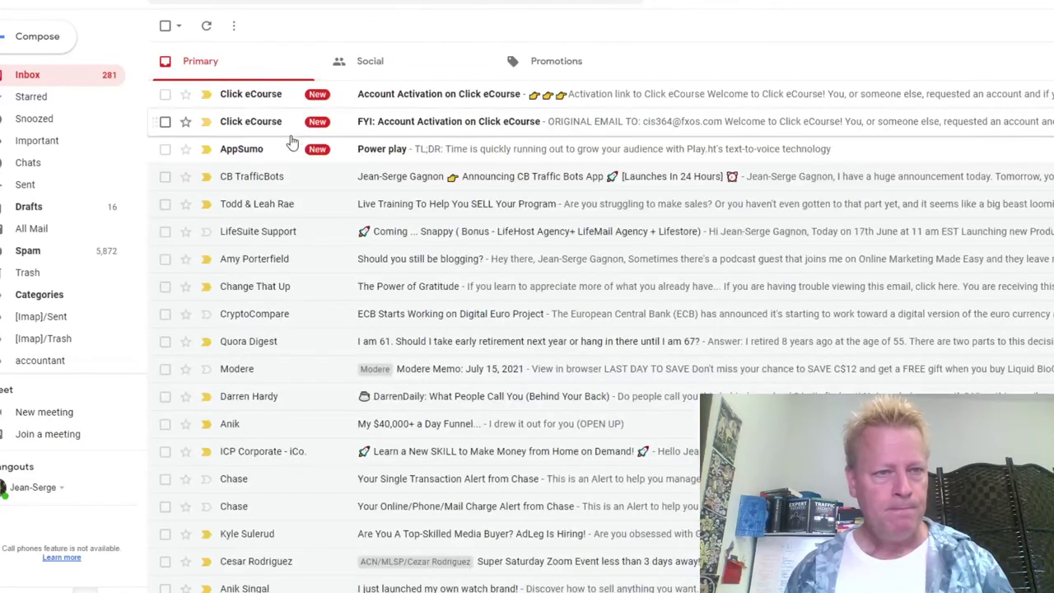
{"action": "left_click", "coordinate": [581, 114]}
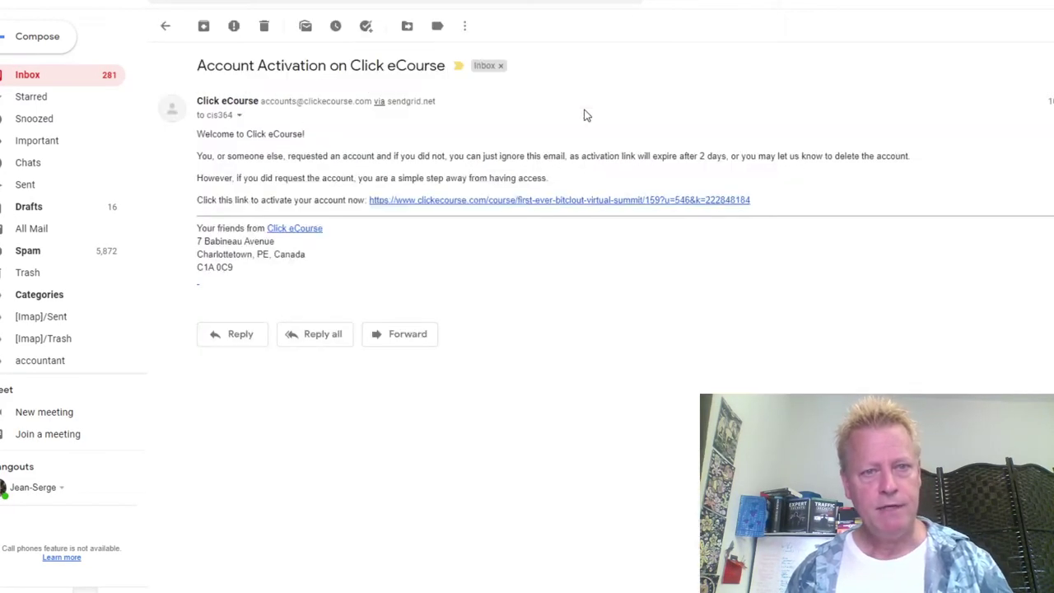
{"action": "right_click", "coordinate": [455, 203]}
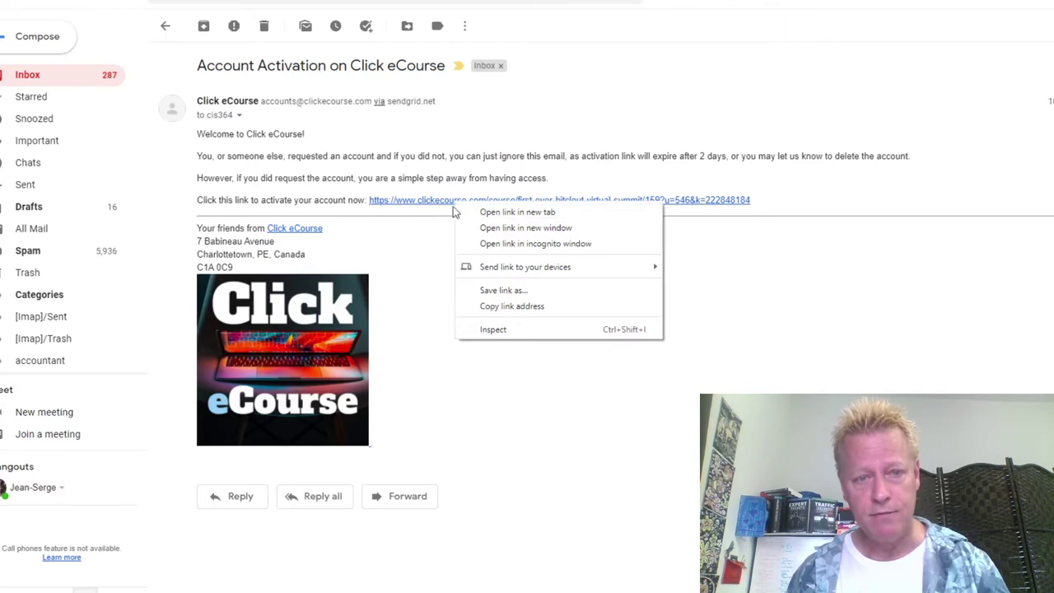
{"action": "left_click", "coordinate": [524, 244]}
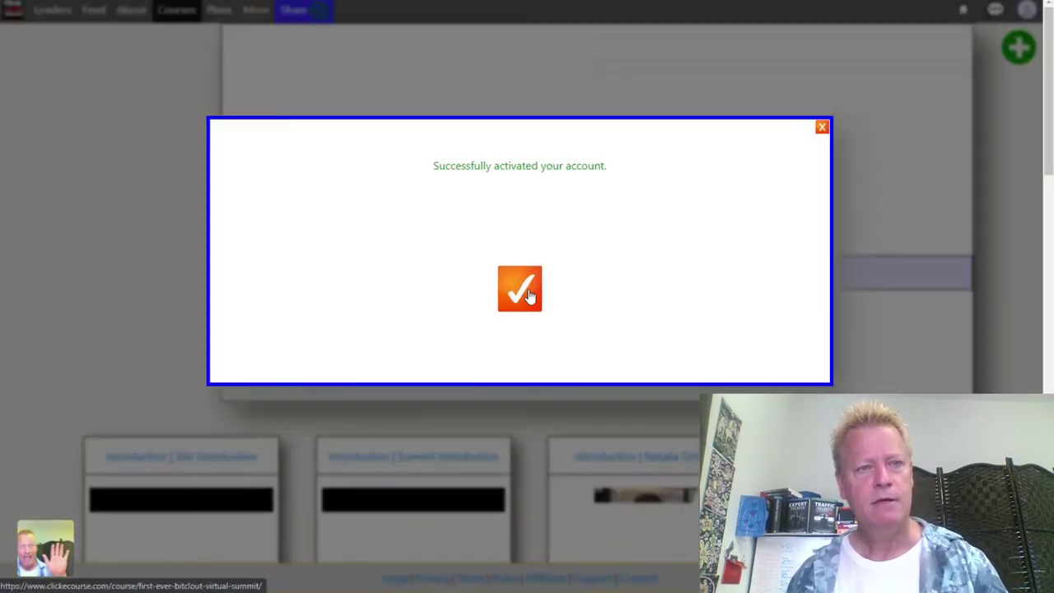
{"action": "left_click", "coordinate": [529, 296]}
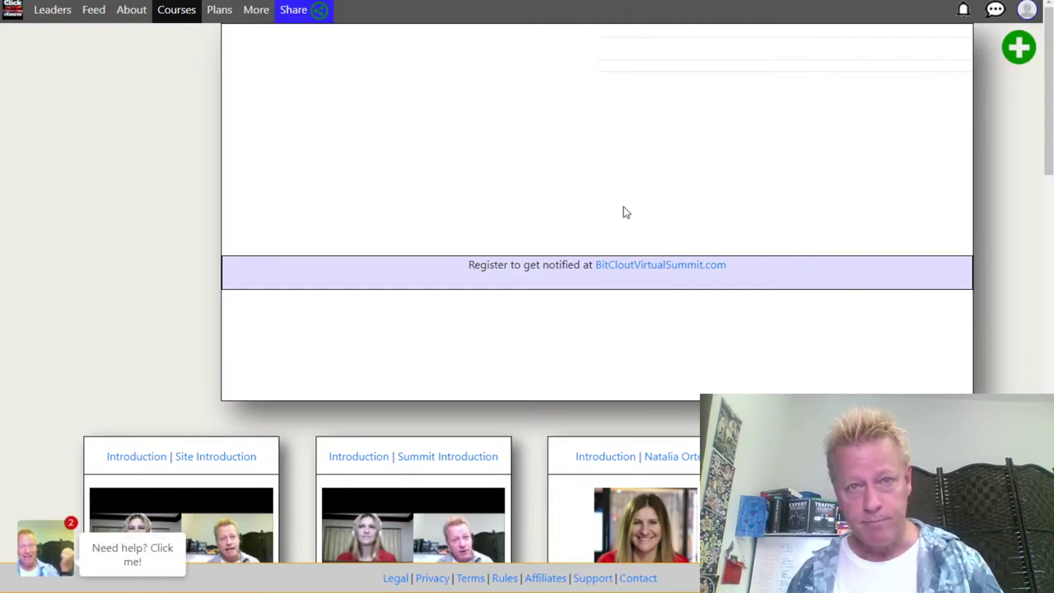
Look over the course page's lesson cards as the new student and add the free course to the library.
{"action": "scroll", "coordinate": [621, 212], "scroll_direction": "down", "scroll_amount": 6}
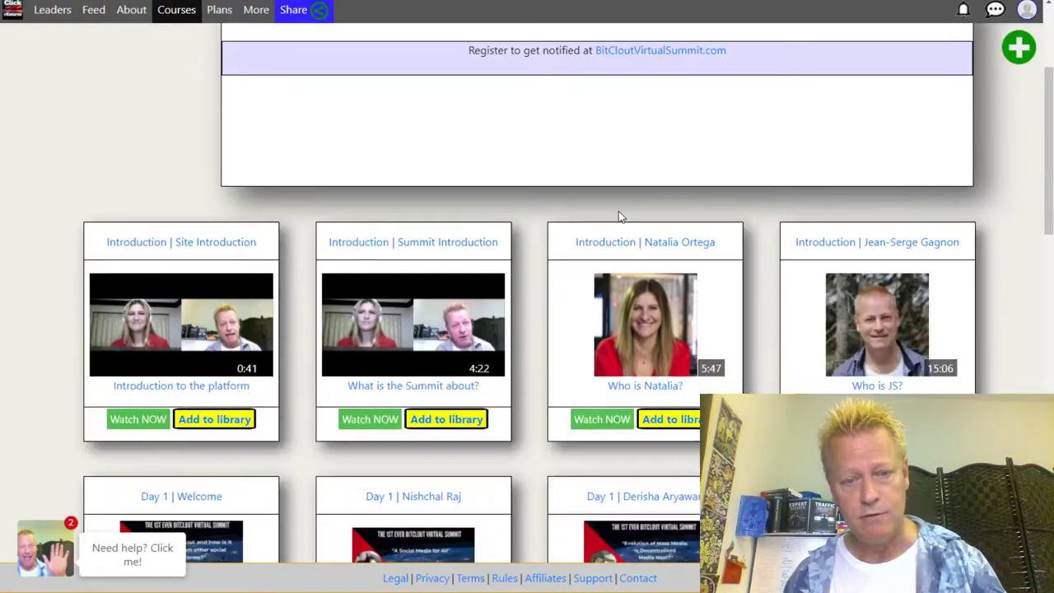
{"action": "scroll", "coordinate": [616, 213], "scroll_direction": "down", "scroll_amount": 2}
{"action": "scroll", "coordinate": [617, 216], "scroll_direction": "up", "scroll_amount": 9}
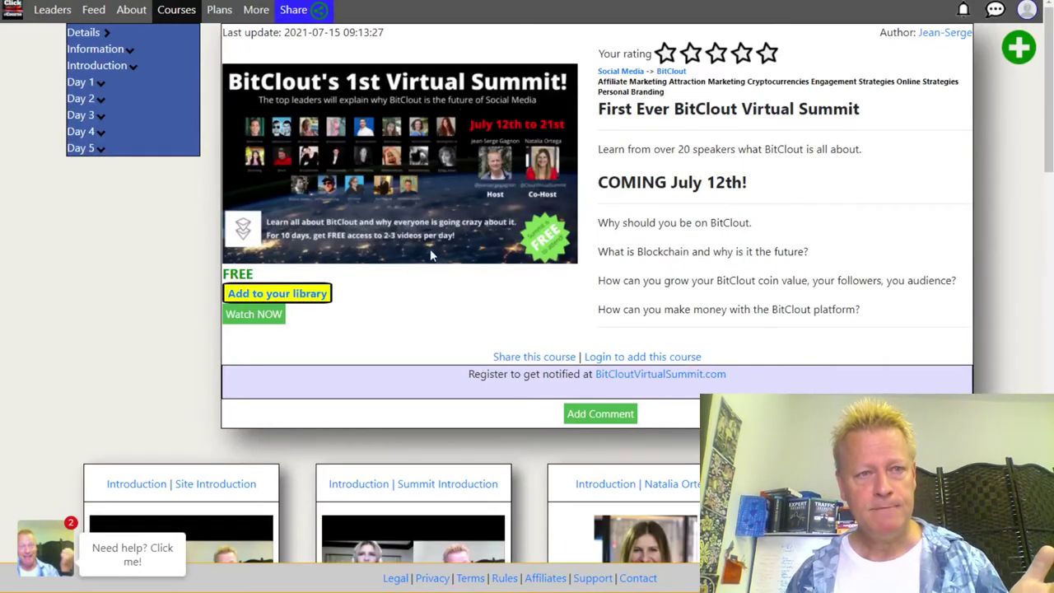
{"action": "left_click", "coordinate": [292, 298]}
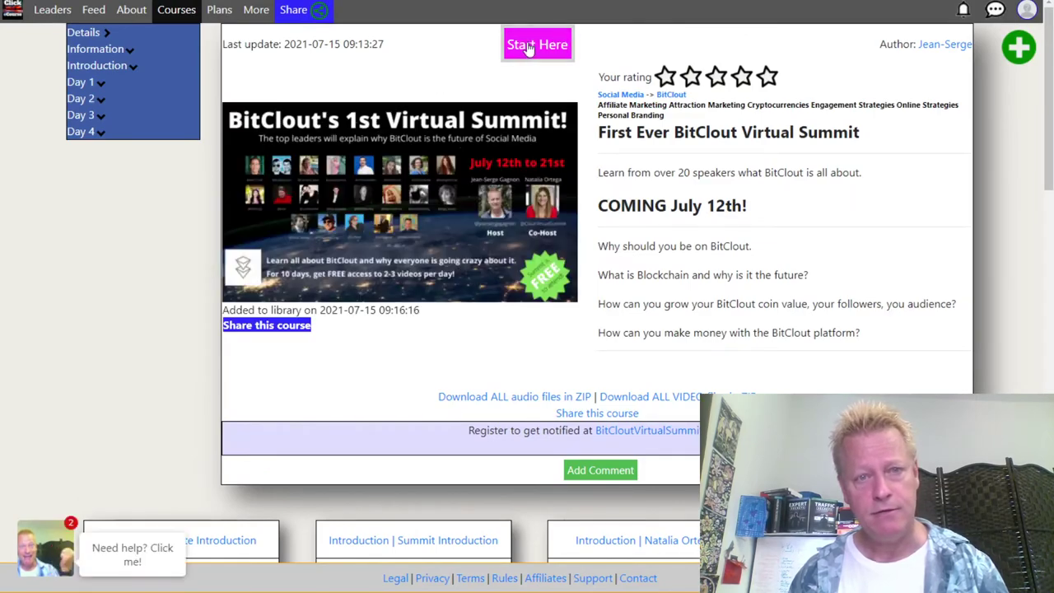
Examine the lesson cards available in the added course, from the Introduction through the last Day 4 lesson, and the course details.
{"action": "scroll", "coordinate": [606, 187], "scroll_direction": "down", "scroll_amount": 3}
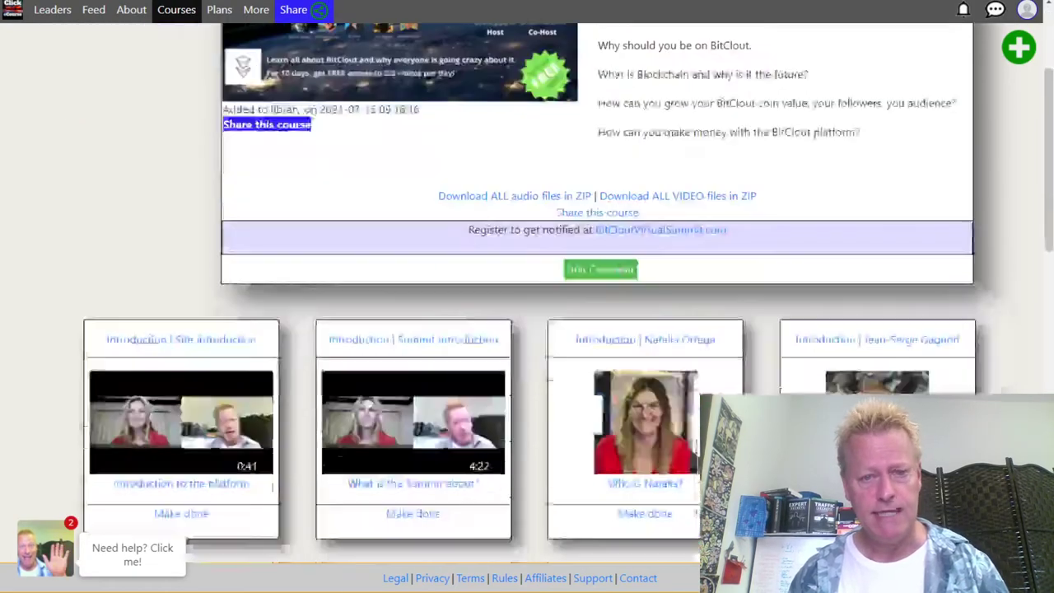
{"action": "scroll", "coordinate": [546, 360], "scroll_direction": "down", "scroll_amount": 10}
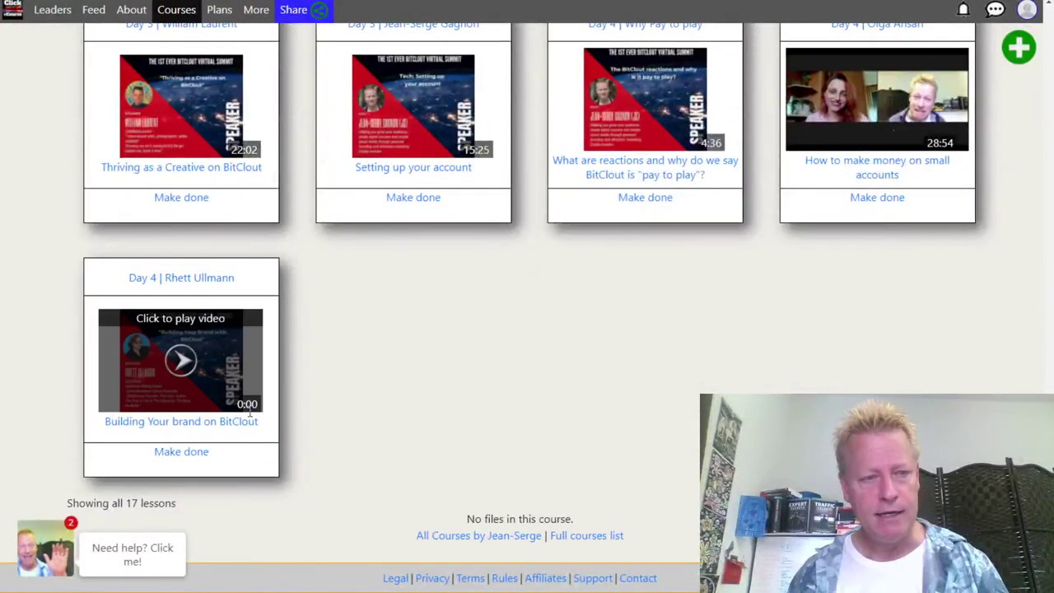
{"action": "scroll", "coordinate": [868, 136], "scroll_direction": "up", "scroll_amount": 1}
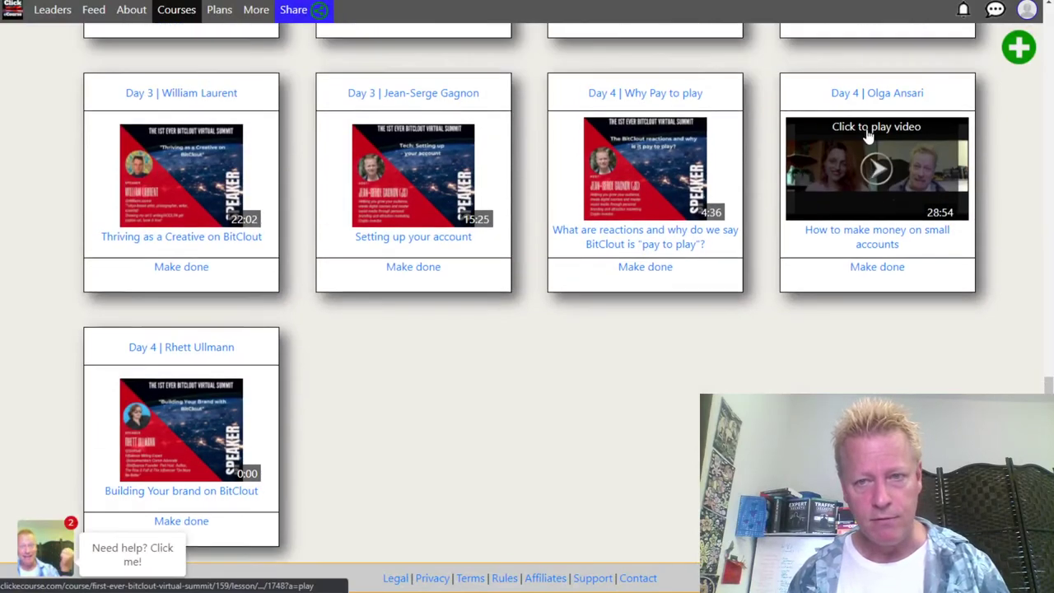
{"action": "scroll", "coordinate": [759, 223], "scroll_direction": "up", "scroll_amount": 12}
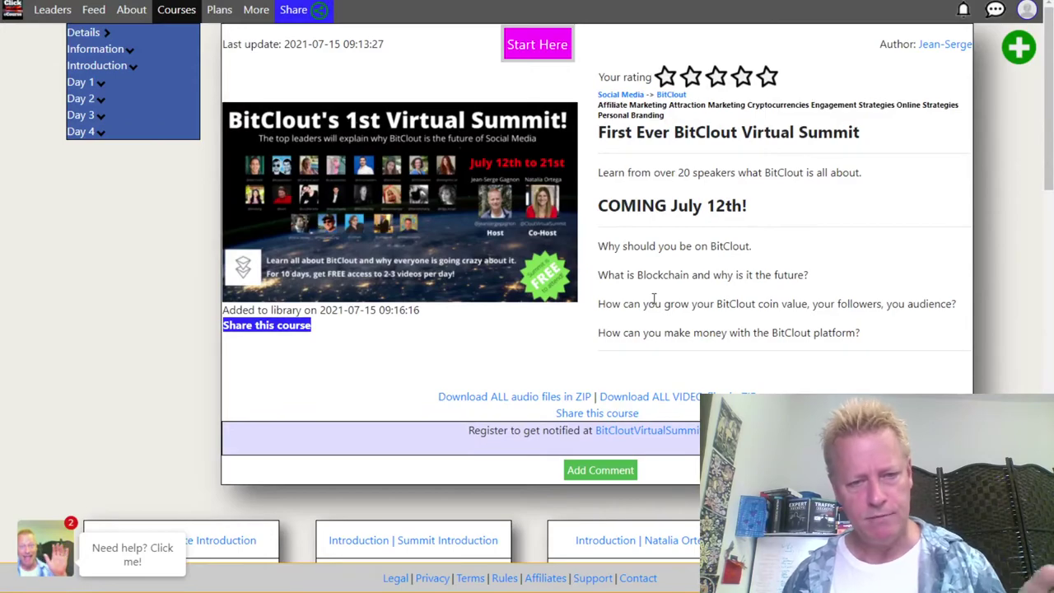
{"action": "scroll", "coordinate": [654, 299], "scroll_direction": "down", "scroll_amount": 13}
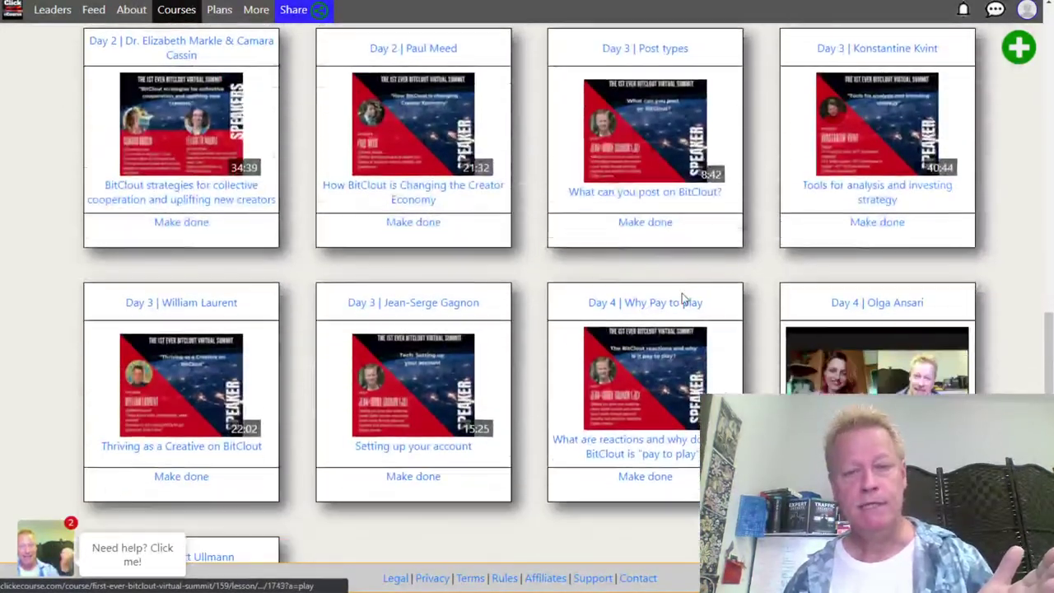
{"action": "scroll", "coordinate": [683, 297], "scroll_direction": "down", "scroll_amount": 4}
{"action": "scroll", "coordinate": [609, 346], "scroll_direction": "up", "scroll_amount": 3}
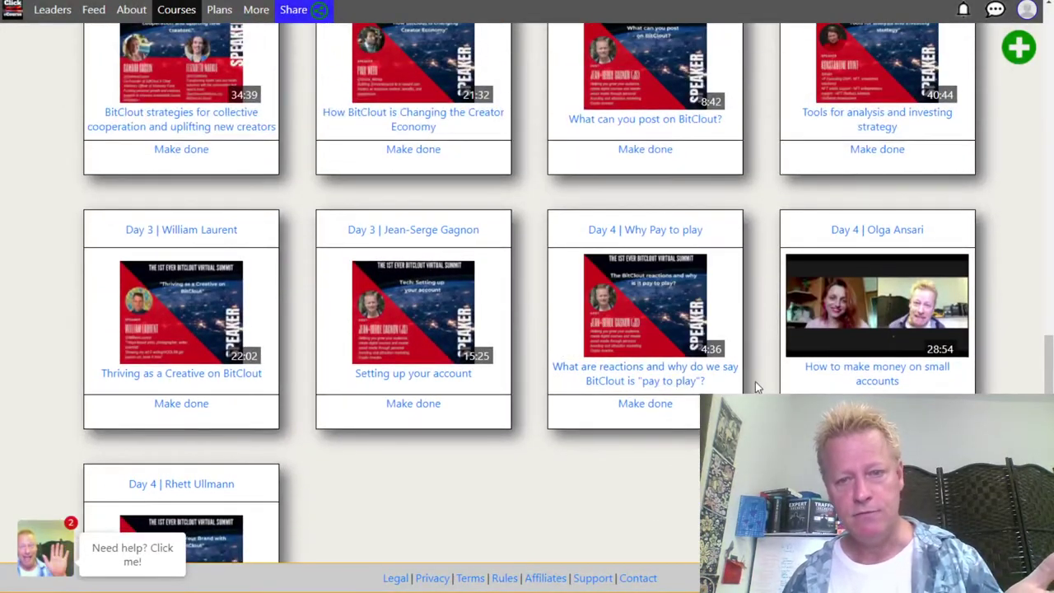
{"action": "scroll", "coordinate": [755, 381], "scroll_direction": "down", "scroll_amount": 3}
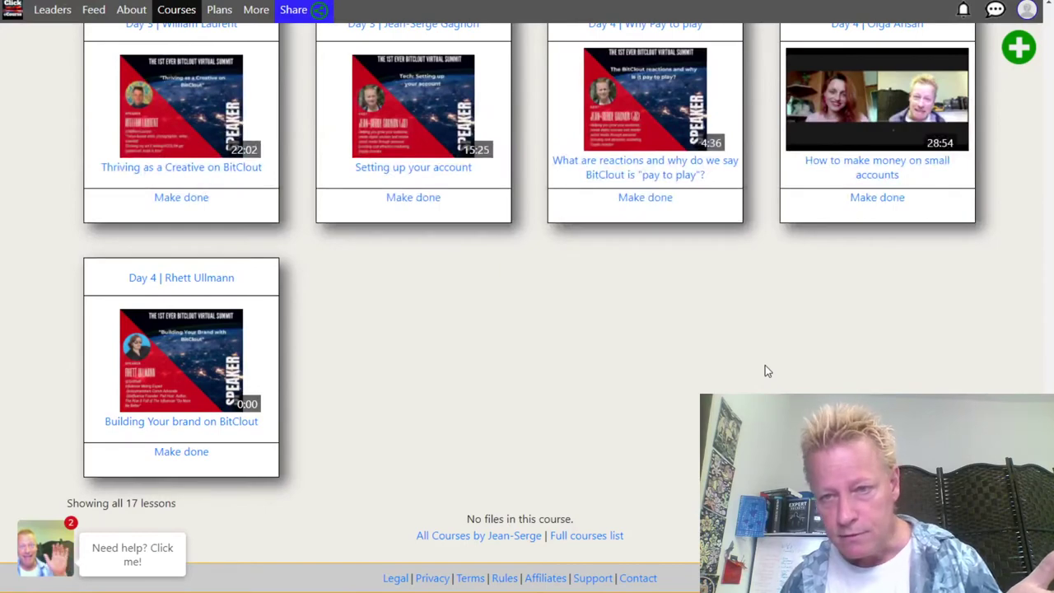
{"action": "scroll", "coordinate": [753, 357], "scroll_direction": "up", "scroll_amount": 15}
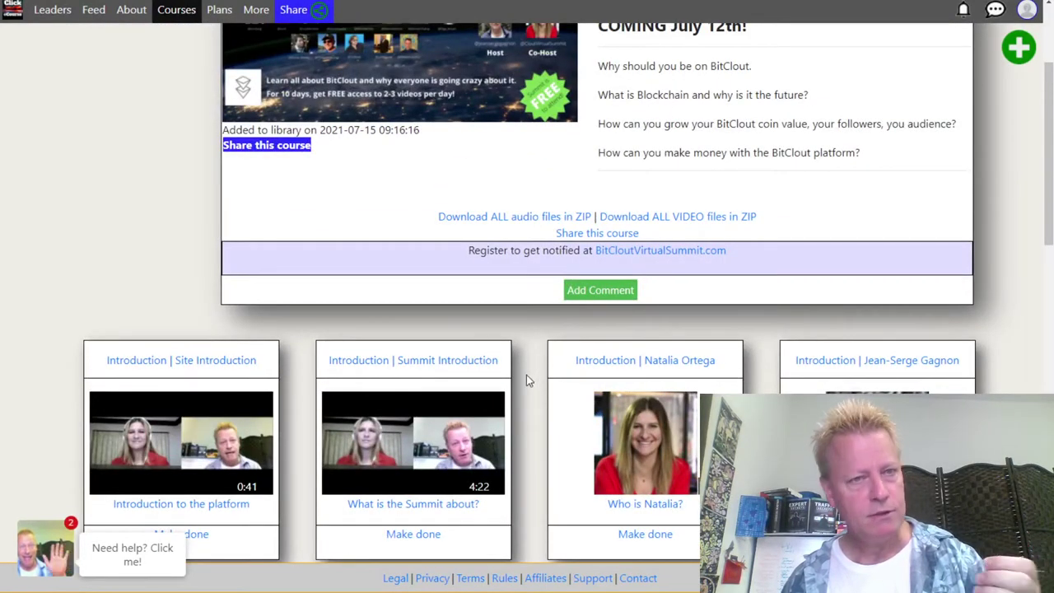
{"action": "scroll", "coordinate": [654, 239], "scroll_direction": "up", "scroll_amount": 2}
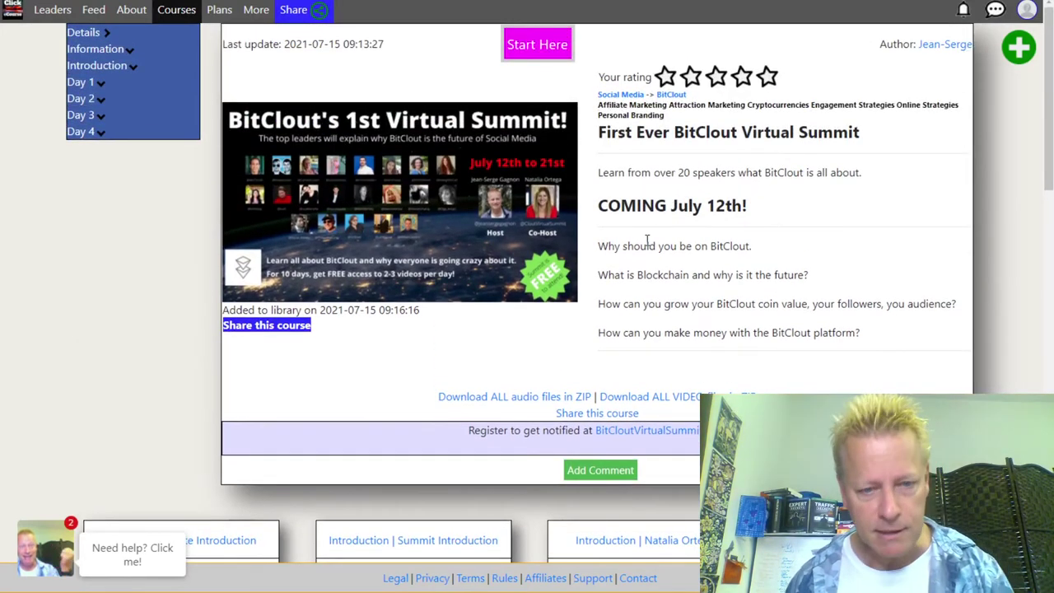
Check the Drip Price in the course author's window and return to the student's course page to review the accessible lessons.
{"action": "mouse_move", "coordinate": [345, 592]}
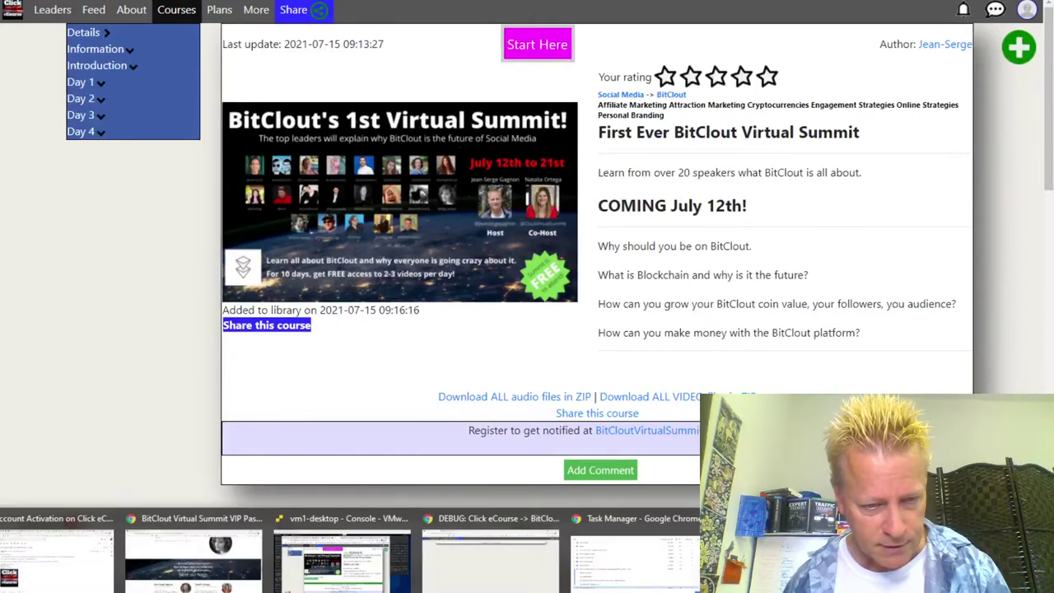
{"action": "left_click", "coordinate": [490, 560]}
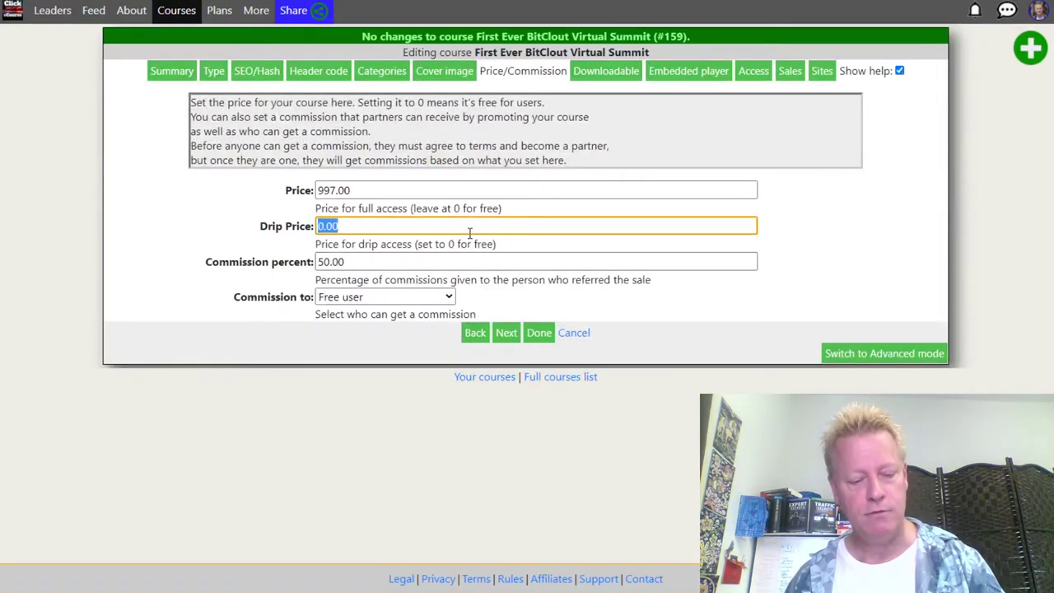
{"action": "key", "text": "alt+Tab"}
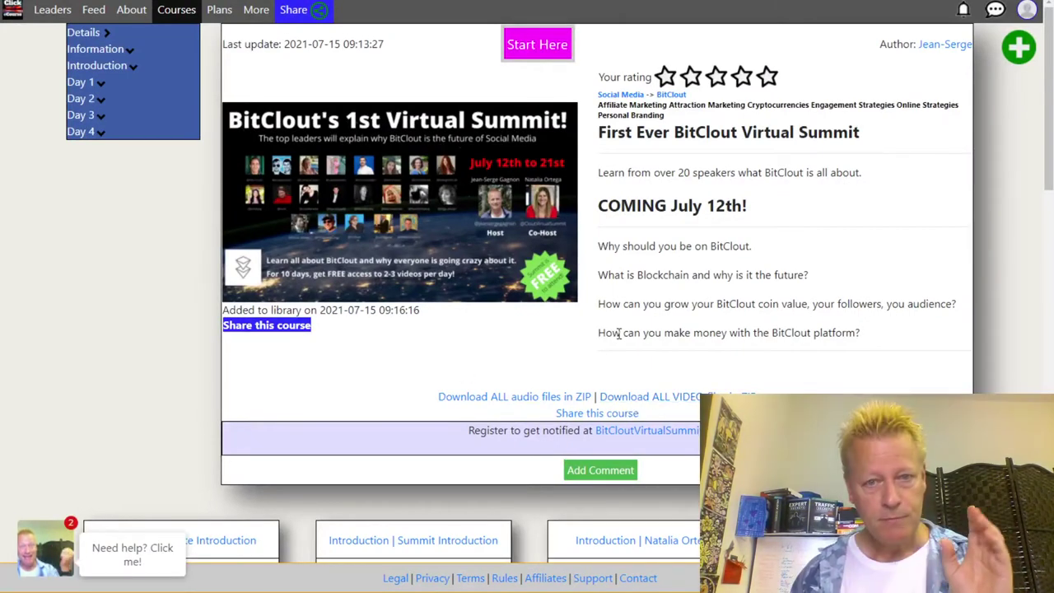
{"action": "scroll", "coordinate": [730, 319], "scroll_direction": "down", "scroll_amount": 10}
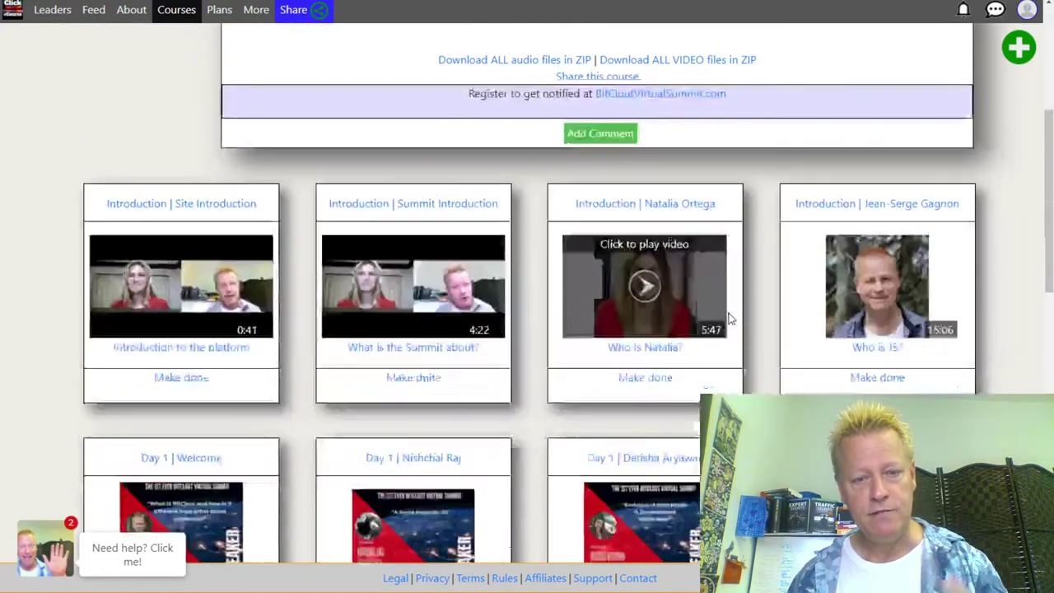
{"action": "scroll", "coordinate": [730, 320], "scroll_direction": "up", "scroll_amount": 10}
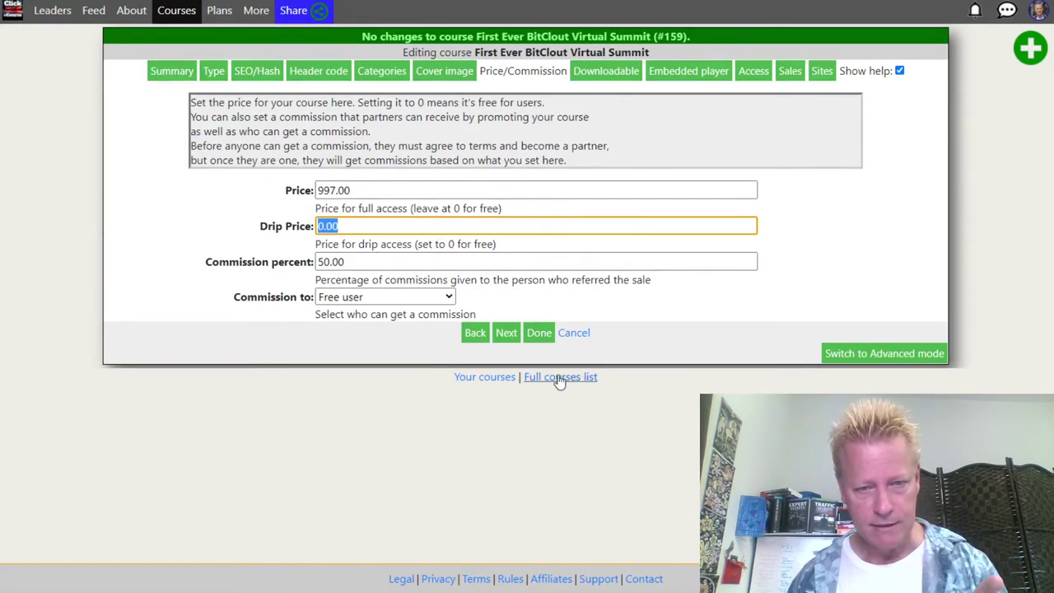
Cancel the author's price editing and open the Day 3 | Post types lesson for editing.
{"action": "left_click", "coordinate": [568, 334]}
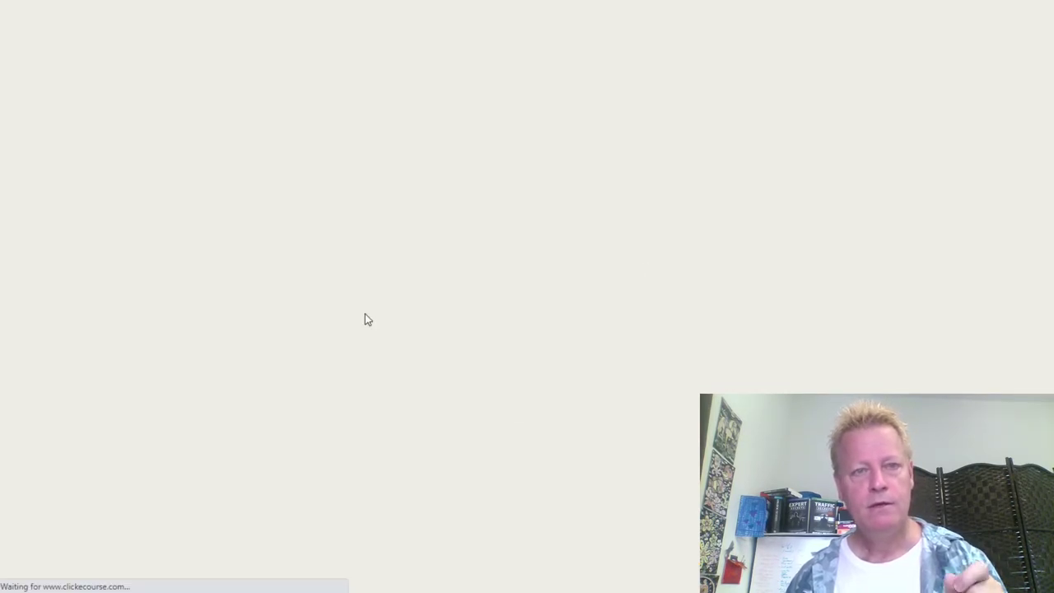
{"action": "scroll", "coordinate": [370, 311], "scroll_direction": "down", "scroll_amount": 9}
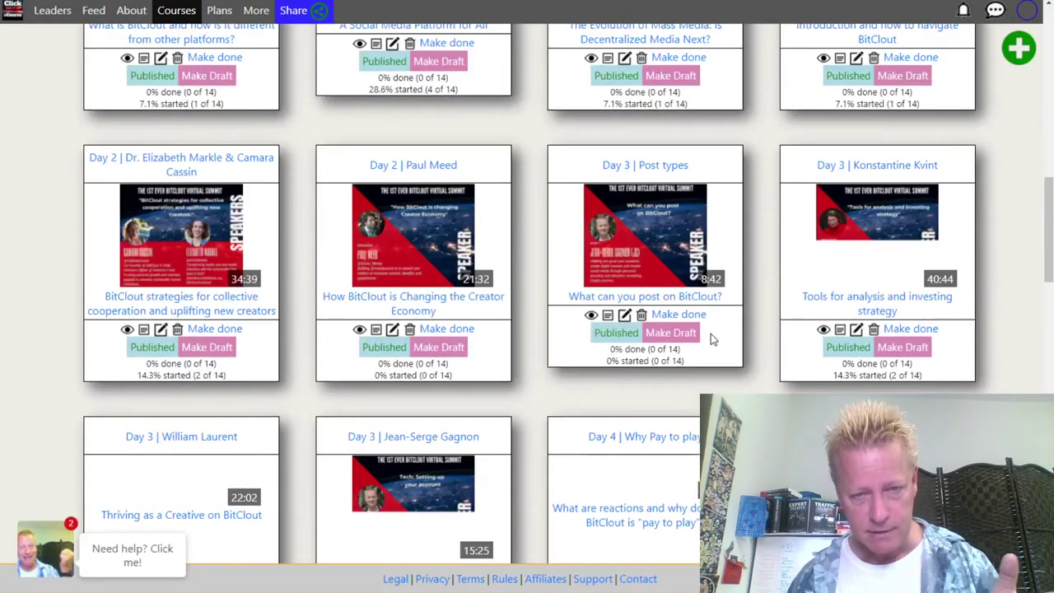
{"action": "mouse_move", "coordinate": [644, 294]}
{"action": "left_click", "coordinate": [624, 314]}
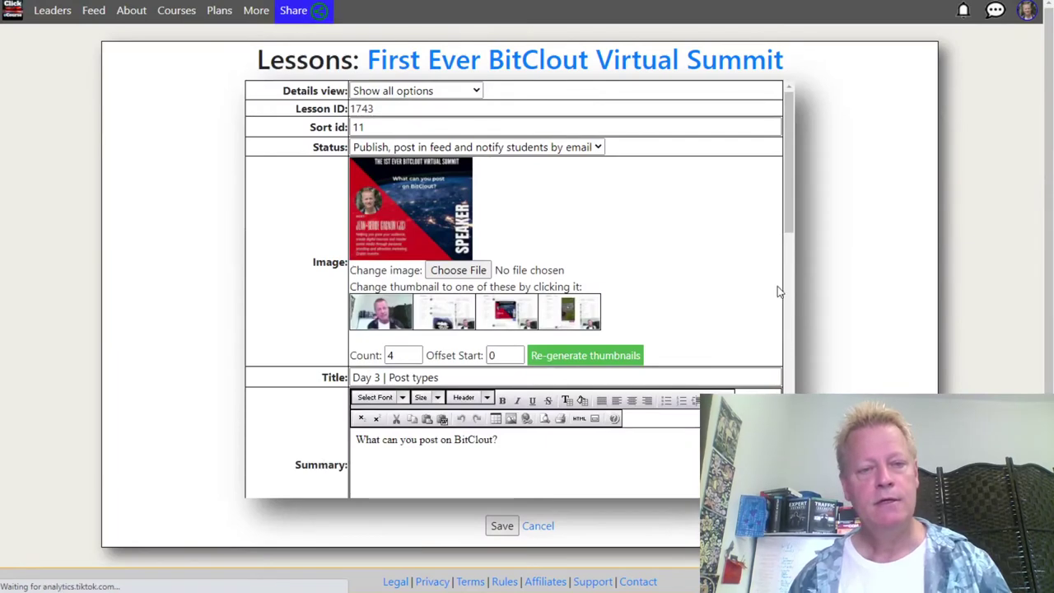
Examine the lesson's video file slots and drip settings, highlighting the Pre Drip full access label.
{"action": "scroll", "coordinate": [313, 327], "scroll_direction": "down", "scroll_amount": 10}
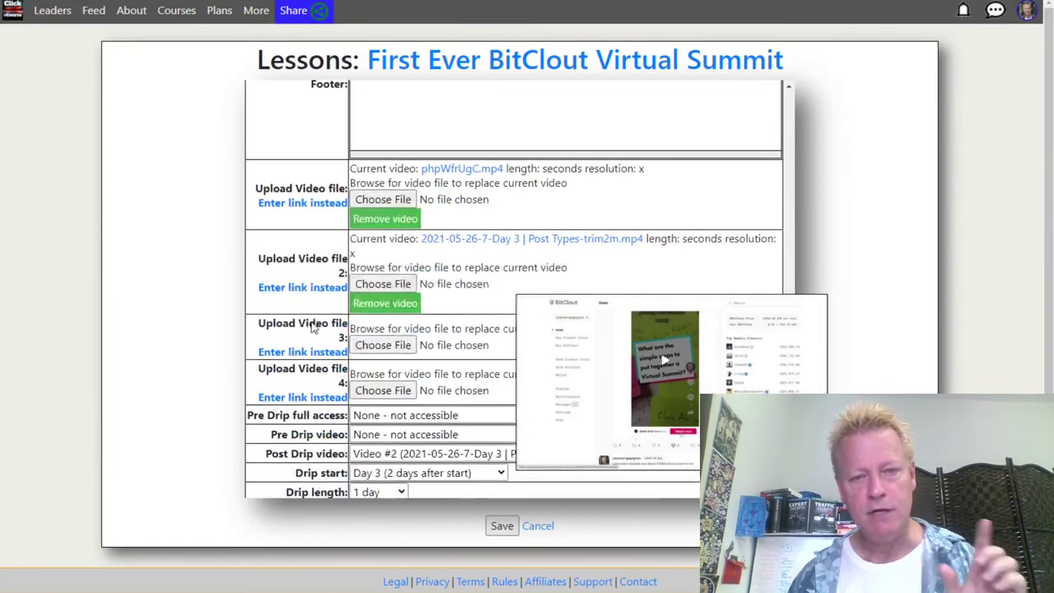
{"action": "left_click", "coordinate": [284, 352]}
{"action": "left_click", "coordinate": [288, 339]}
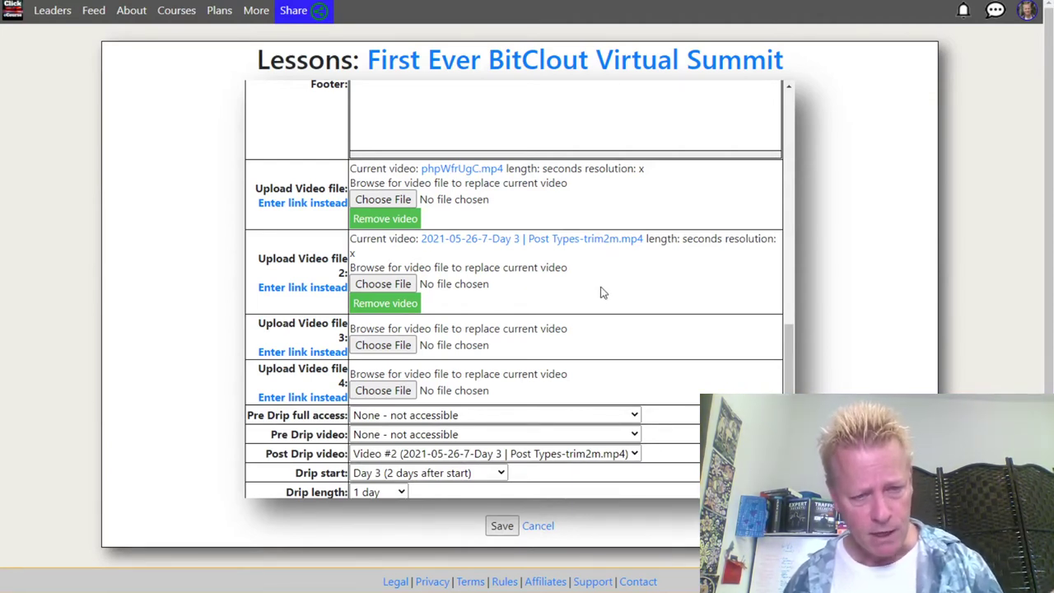
{"action": "left_click_drag", "start_coordinate": [258, 416], "coordinate": [337, 418]}
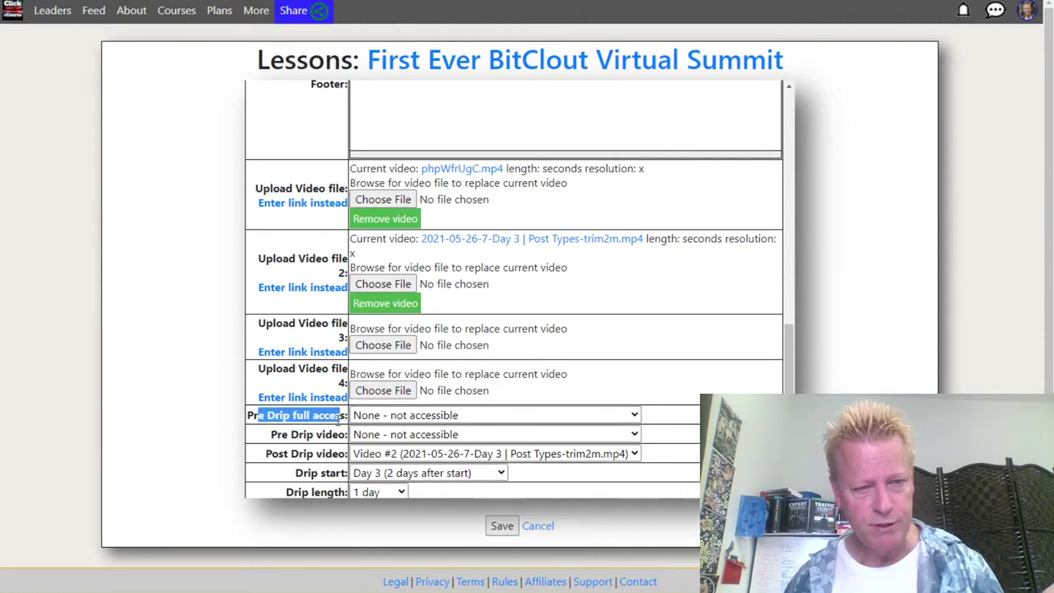
{"action": "scroll", "coordinate": [339, 419], "scroll_direction": "down", "scroll_amount": 1}
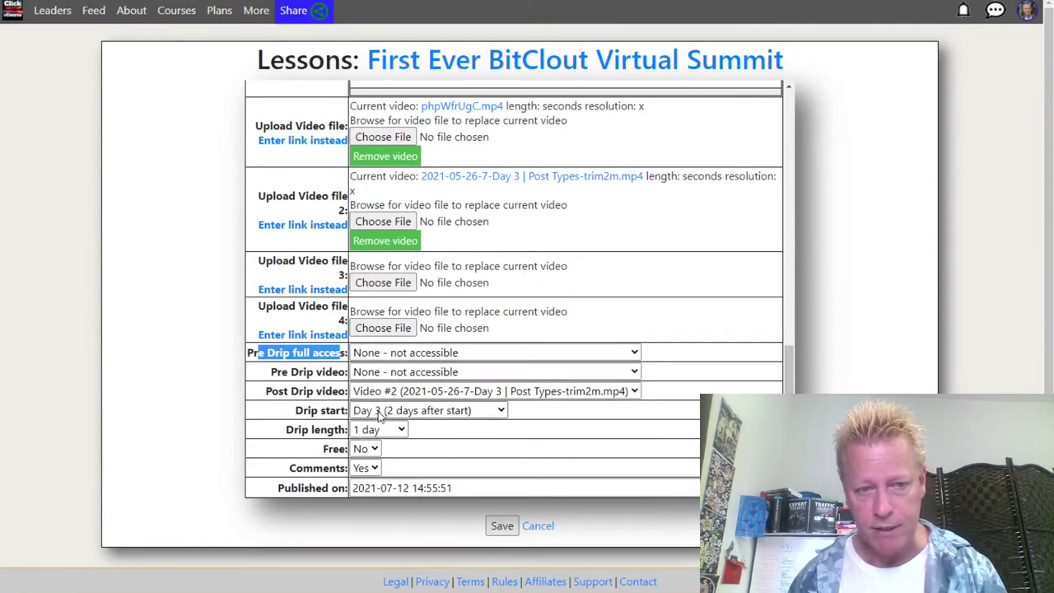
Examine the video choices for Pre Drip full access and Pre Drip video, keeping both at None - not accessible.
{"action": "left_click", "coordinate": [414, 352]}
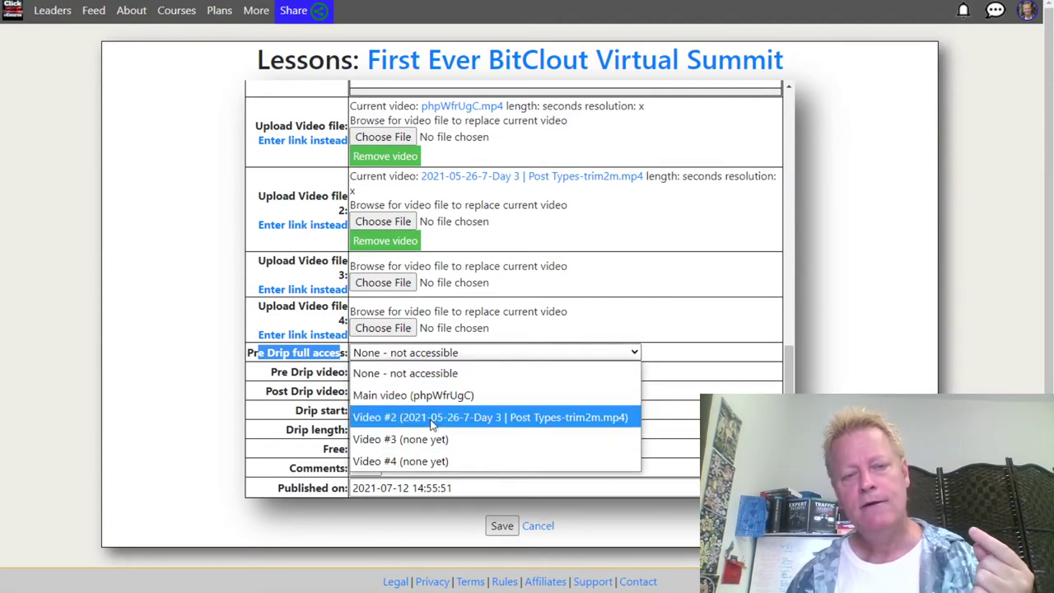
{"action": "left_click", "coordinate": [444, 374]}
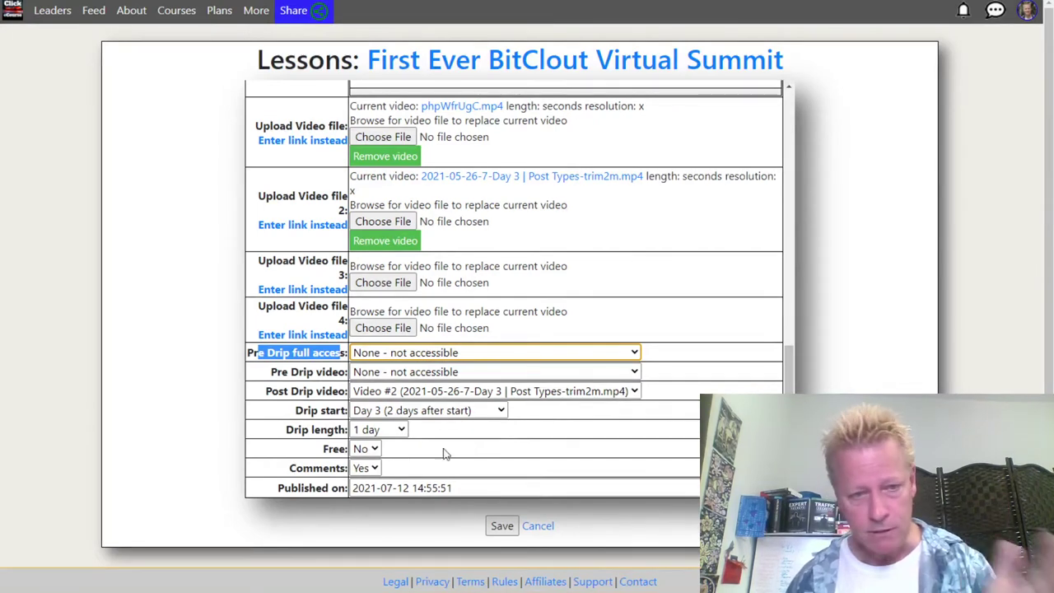
{"action": "left_click", "coordinate": [306, 367]}
{"action": "left_click_drag", "start_coordinate": [294, 352], "coordinate": [319, 353]}
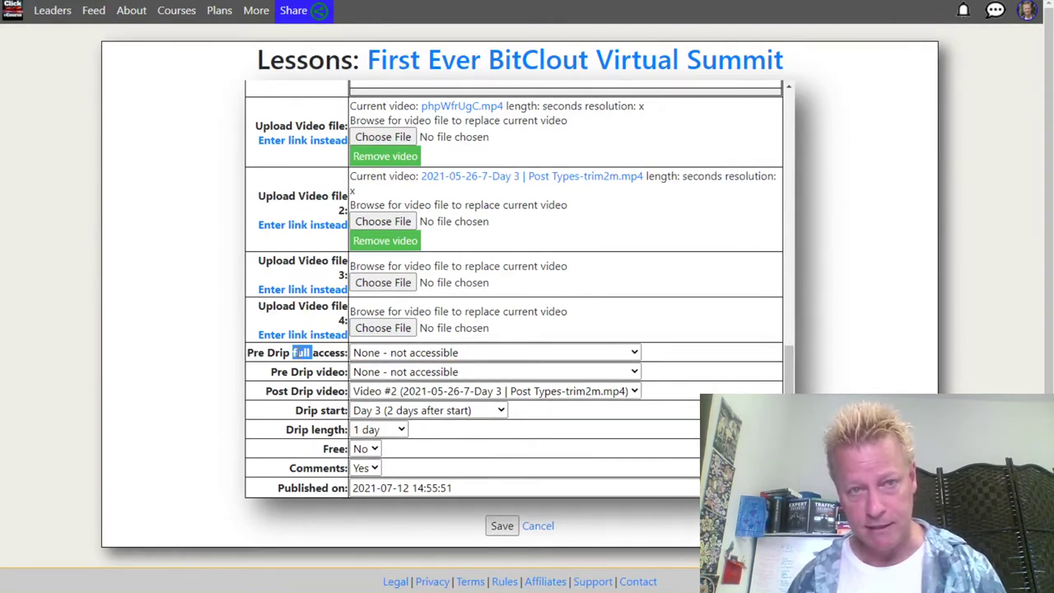
{"action": "left_click", "coordinate": [400, 357]}
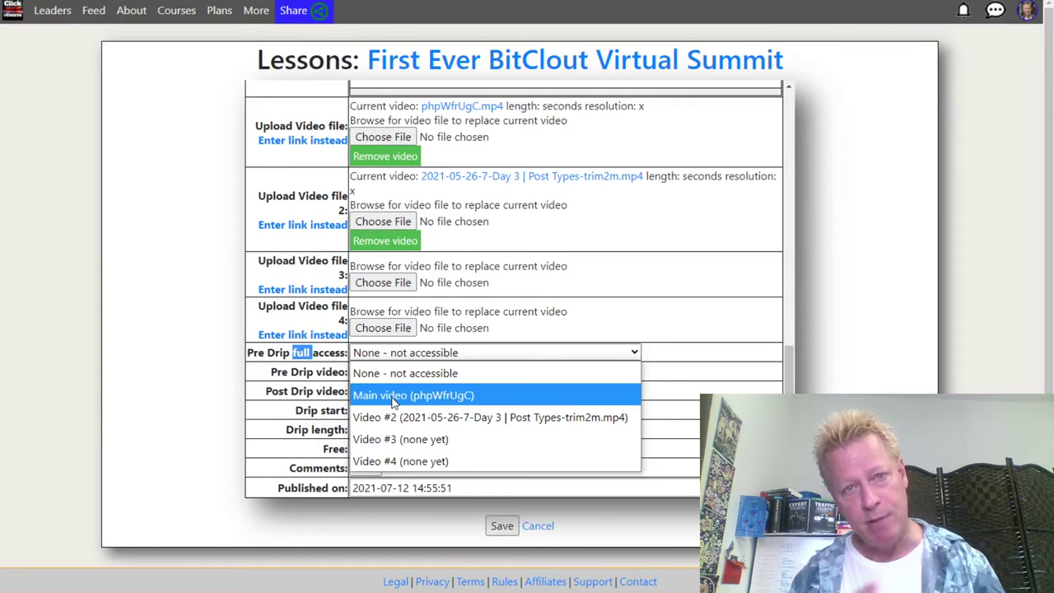
{"action": "left_click", "coordinate": [324, 385]}
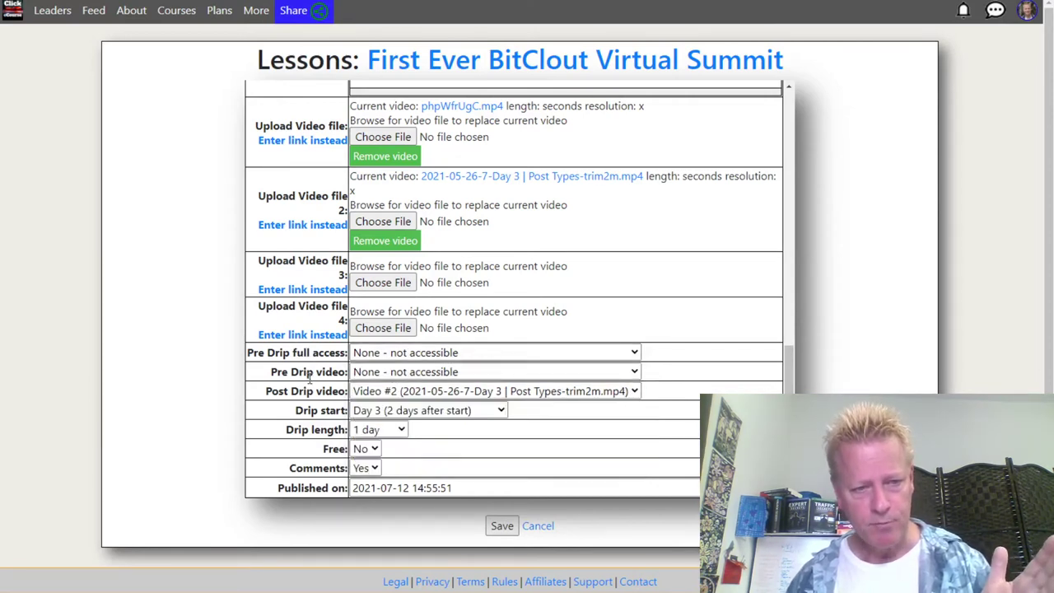
{"action": "left_click", "coordinate": [392, 374]}
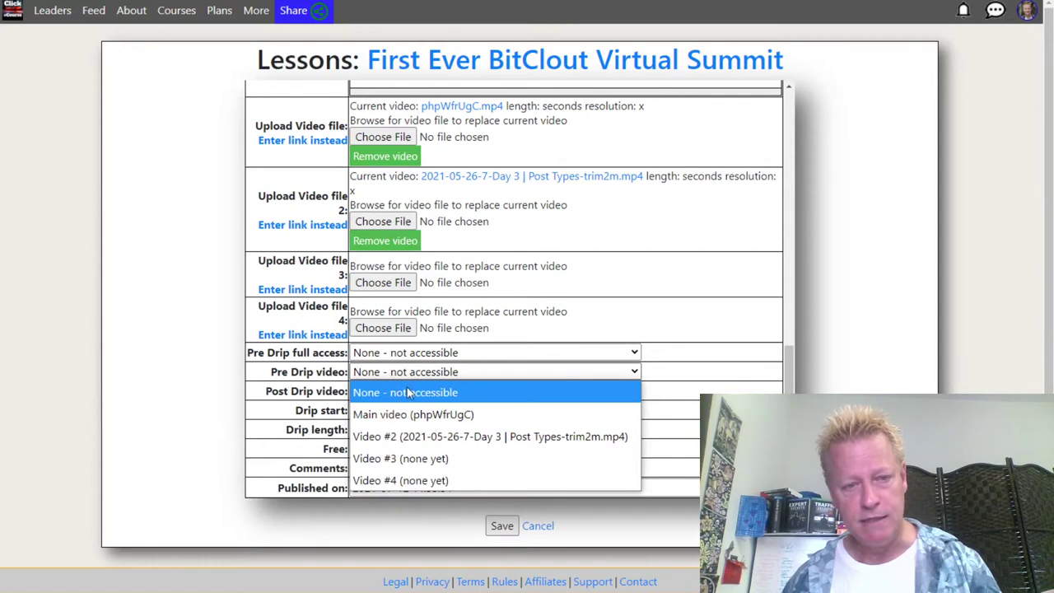
{"action": "left_click", "coordinate": [416, 394]}
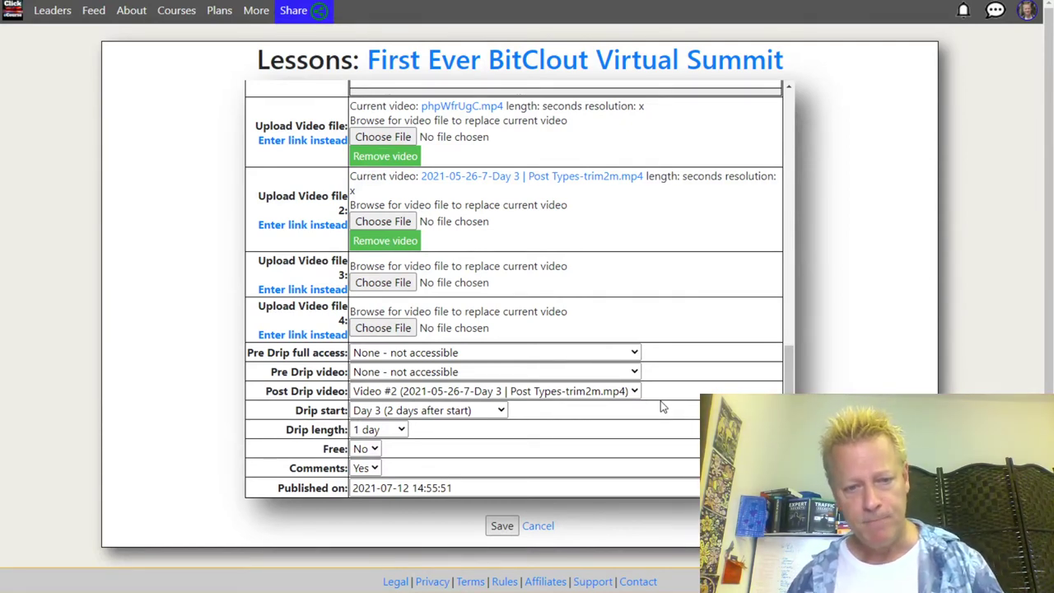
Cancel the lesson edit and go back through the lesson list to the First Ever BitClout Virtual Summit course.
{"action": "left_click", "coordinate": [538, 525]}
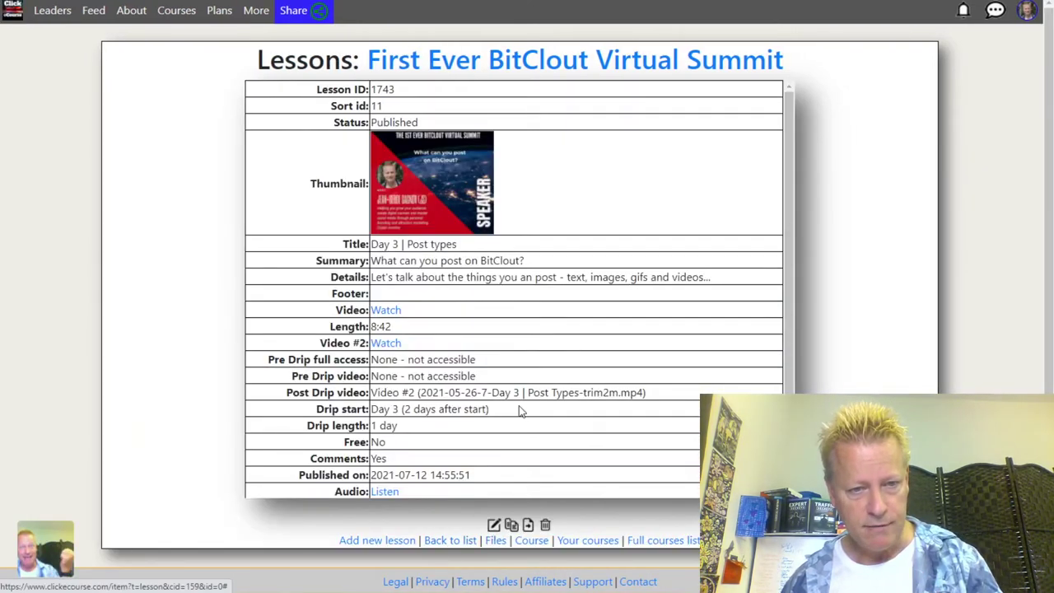
{"action": "left_click", "coordinate": [450, 545]}
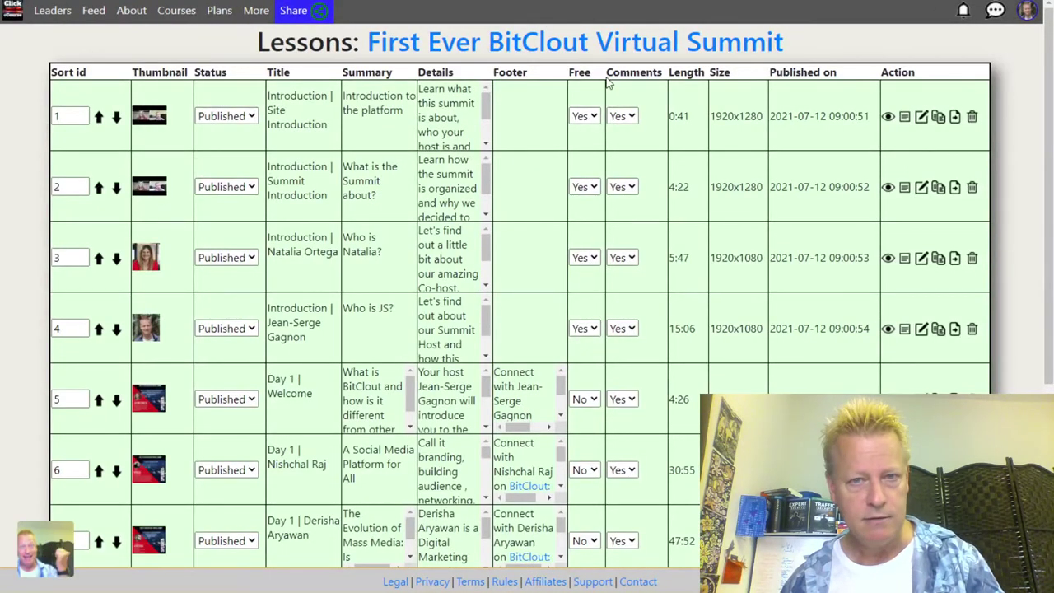
{"action": "left_click", "coordinate": [741, 42]}
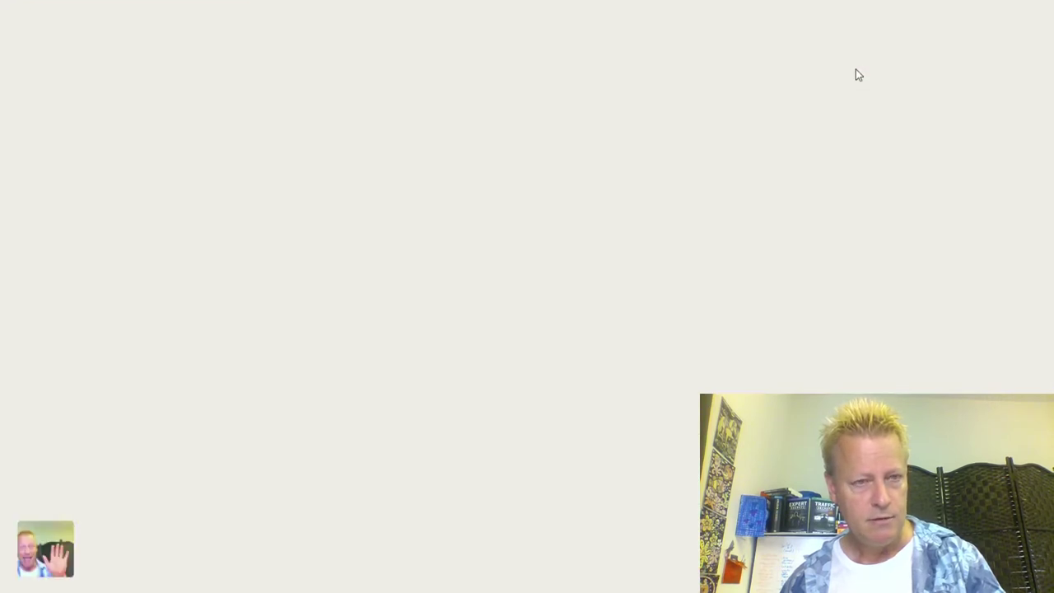
Switch to the student's window and review the course's lesson cards from the Introduction through Day 4.
{"action": "key", "text": "alt+Tab"}
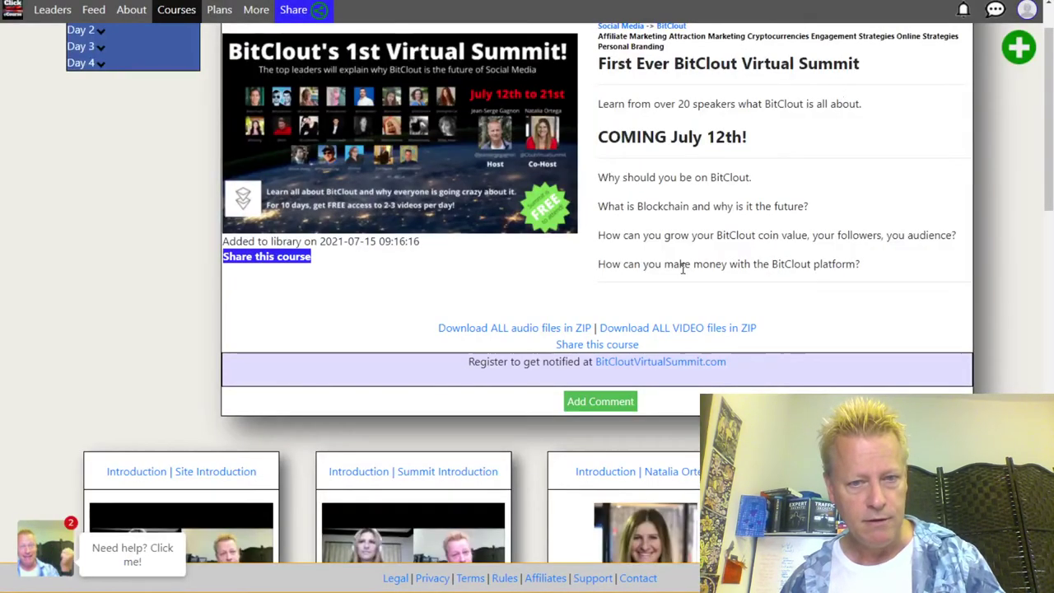
{"action": "scroll", "coordinate": [768, 360], "scroll_direction": "down", "scroll_amount": 10}
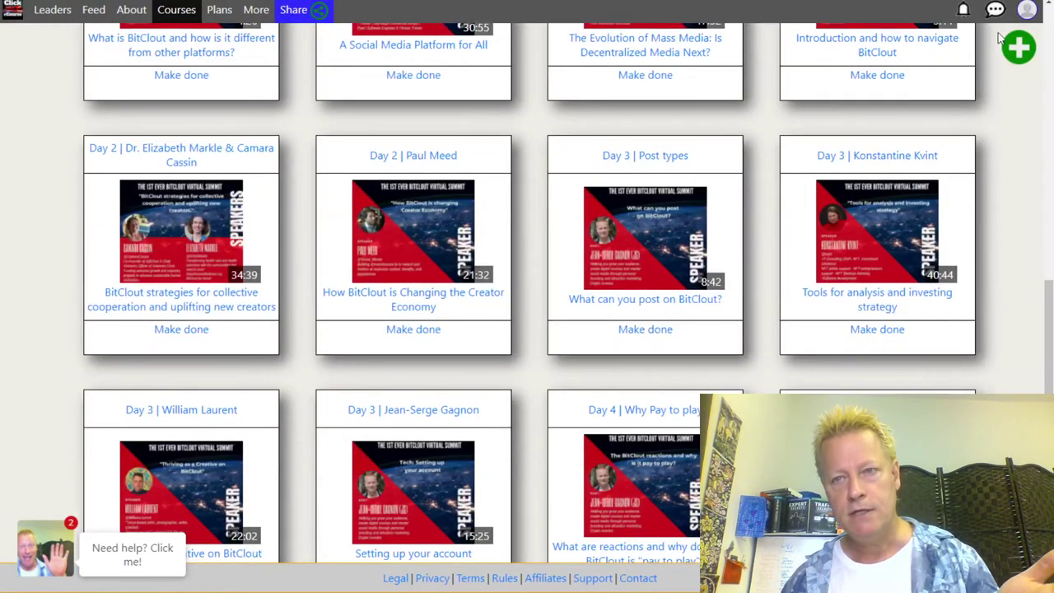
{"action": "scroll", "coordinate": [795, 261], "scroll_direction": "up", "scroll_amount": 10}
{"action": "scroll", "coordinate": [535, 354], "scroll_direction": "down", "scroll_amount": 5}
{"action": "scroll", "coordinate": [520, 349], "scroll_direction": "down", "scroll_amount": 8}
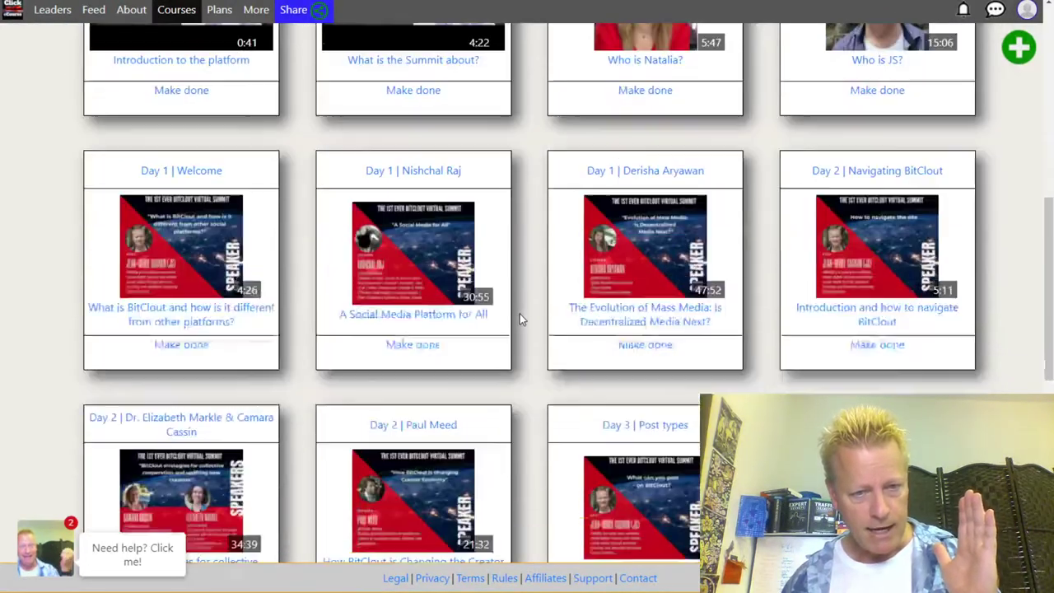
{"action": "scroll", "coordinate": [518, 317], "scroll_direction": "up", "scroll_amount": 5}
{"action": "scroll", "coordinate": [517, 316], "scroll_direction": "down", "scroll_amount": 5}
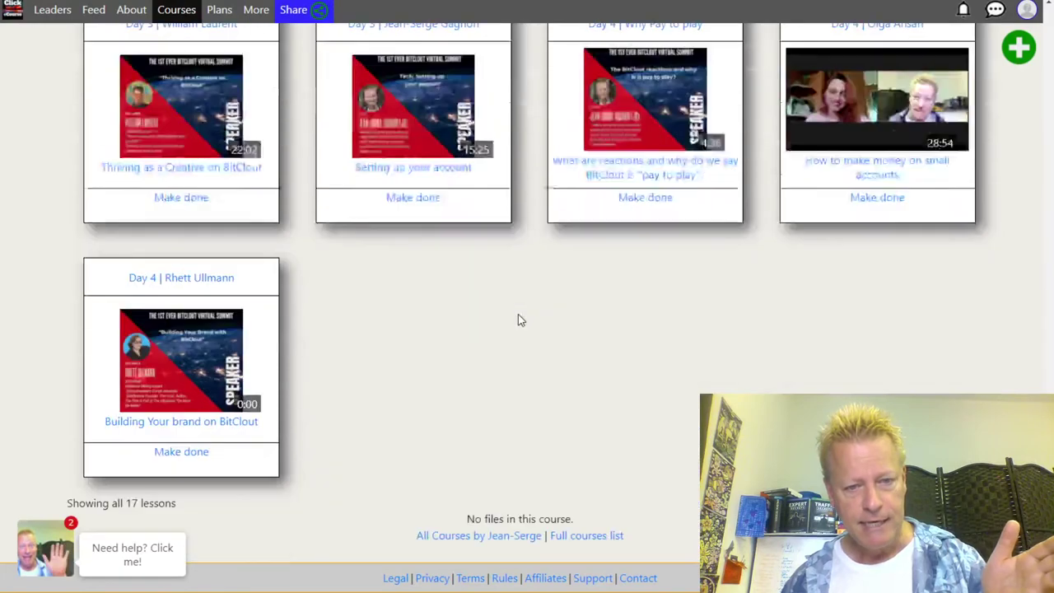
{"action": "scroll", "coordinate": [518, 296], "scroll_direction": "up", "scroll_amount": 5}
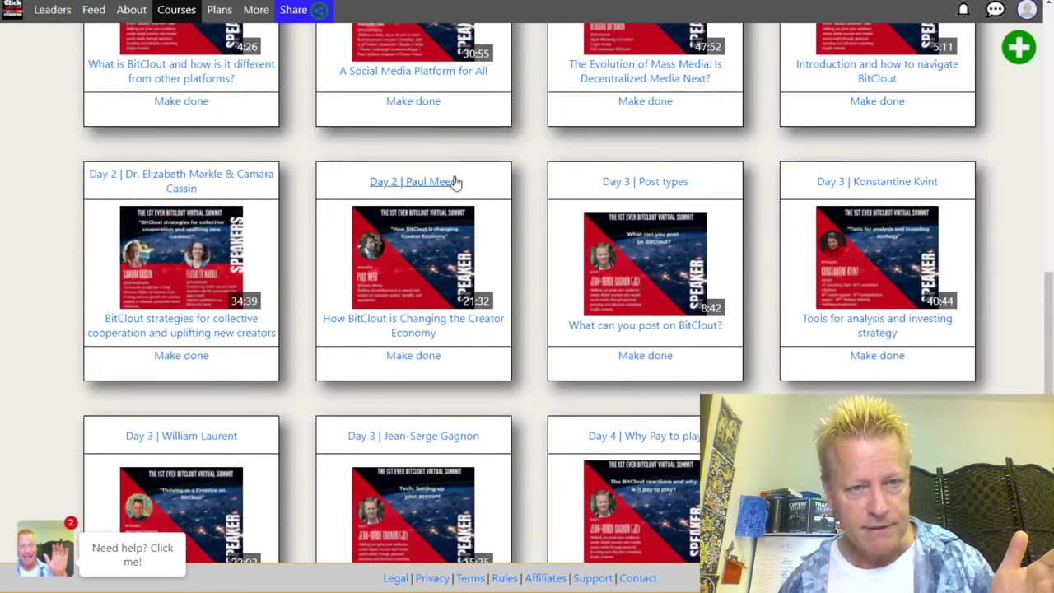
{"action": "scroll", "coordinate": [823, 222], "scroll_direction": "up", "scroll_amount": 4}
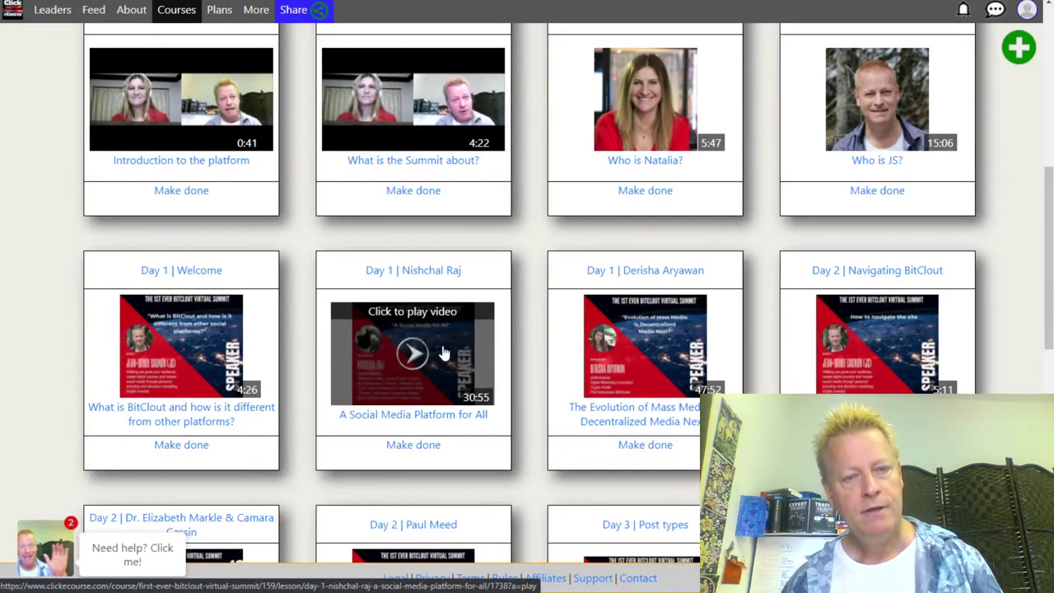
Play the second Day 1 lesson as the student, skip past the intro clip, and pause near the end at the VIP access link.
{"action": "left_click", "coordinate": [494, 345]}
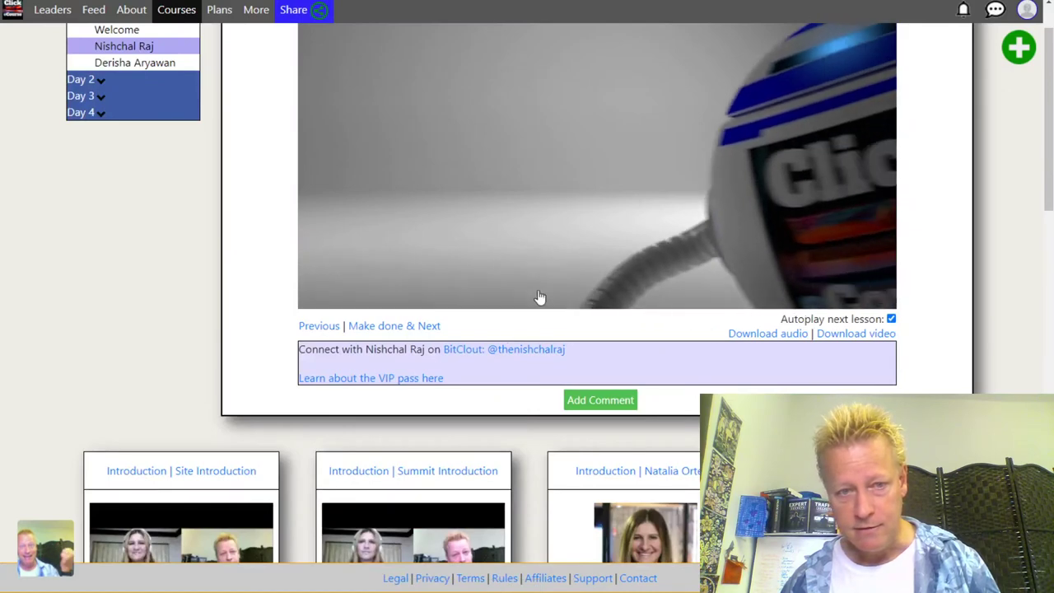
{"action": "left_click", "coordinate": [313, 277]}
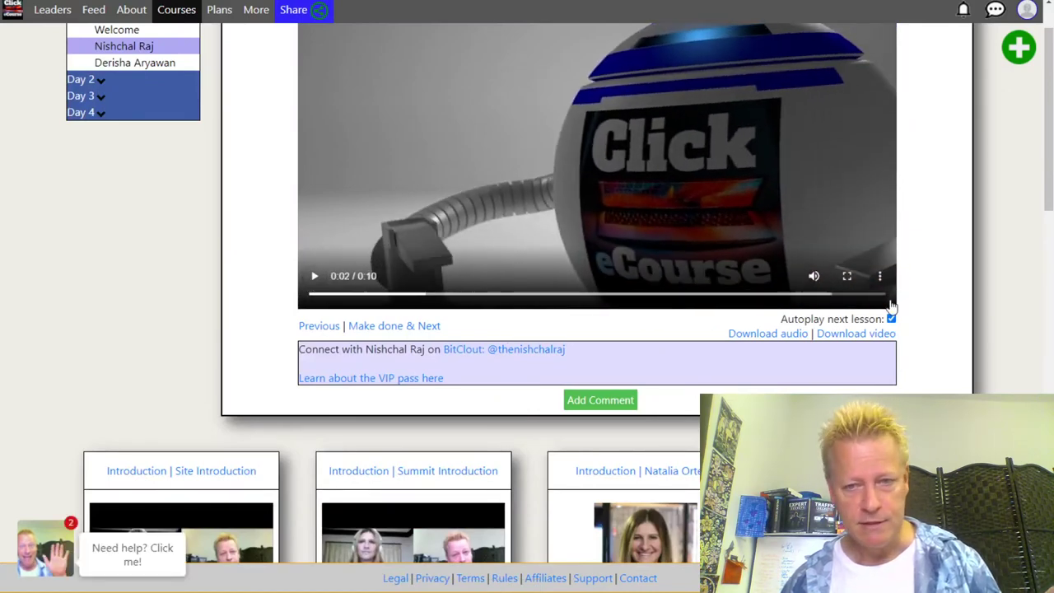
{"action": "left_click", "coordinate": [865, 295]}
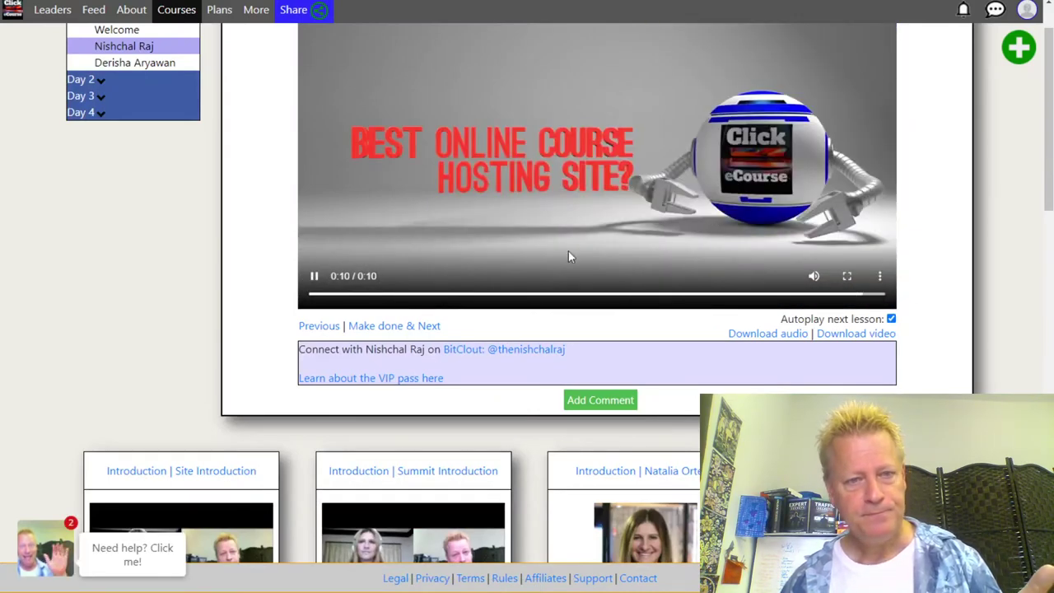
{"action": "left_click", "coordinate": [314, 277]}
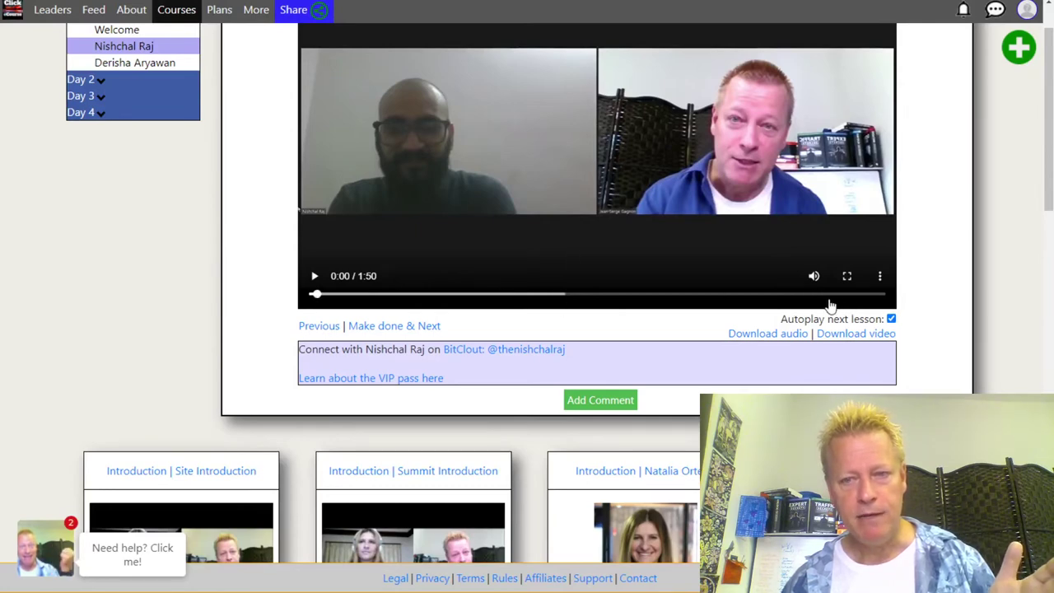
{"action": "left_click", "coordinate": [767, 298]}
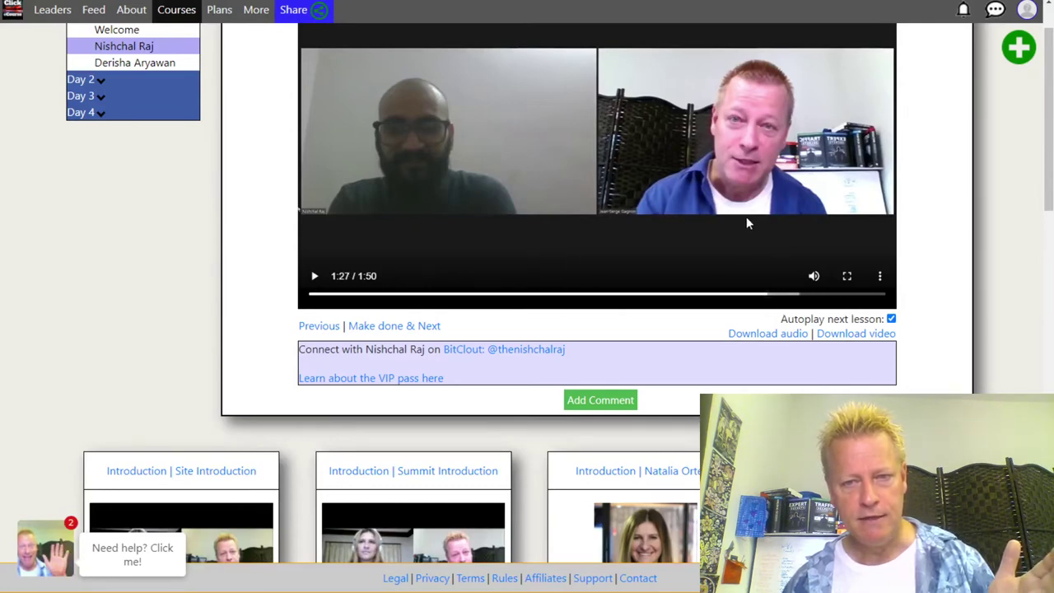
{"action": "left_click", "coordinate": [745, 223]}
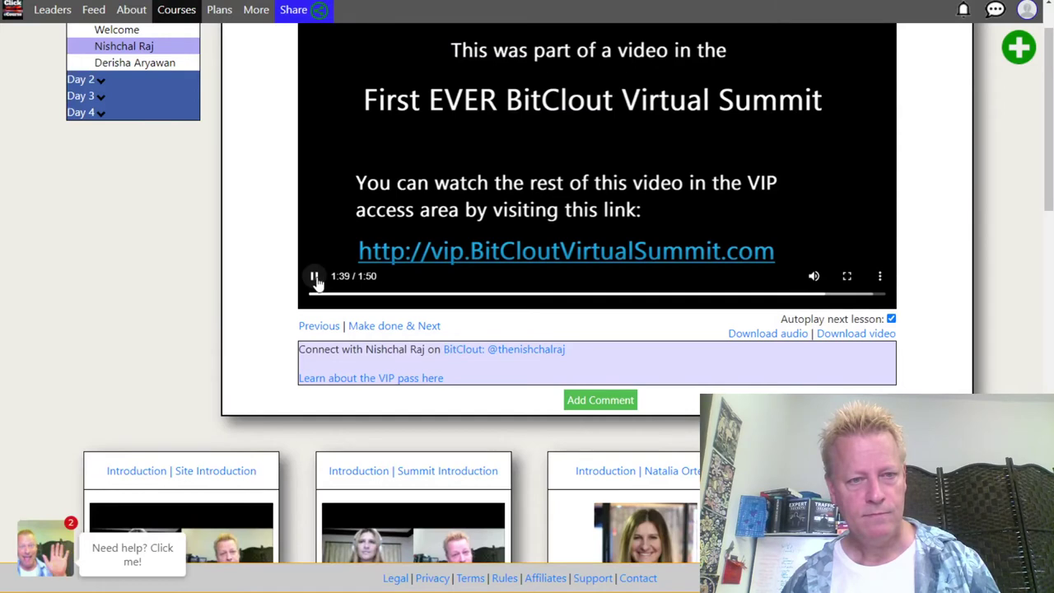
{"action": "left_click", "coordinate": [314, 276]}
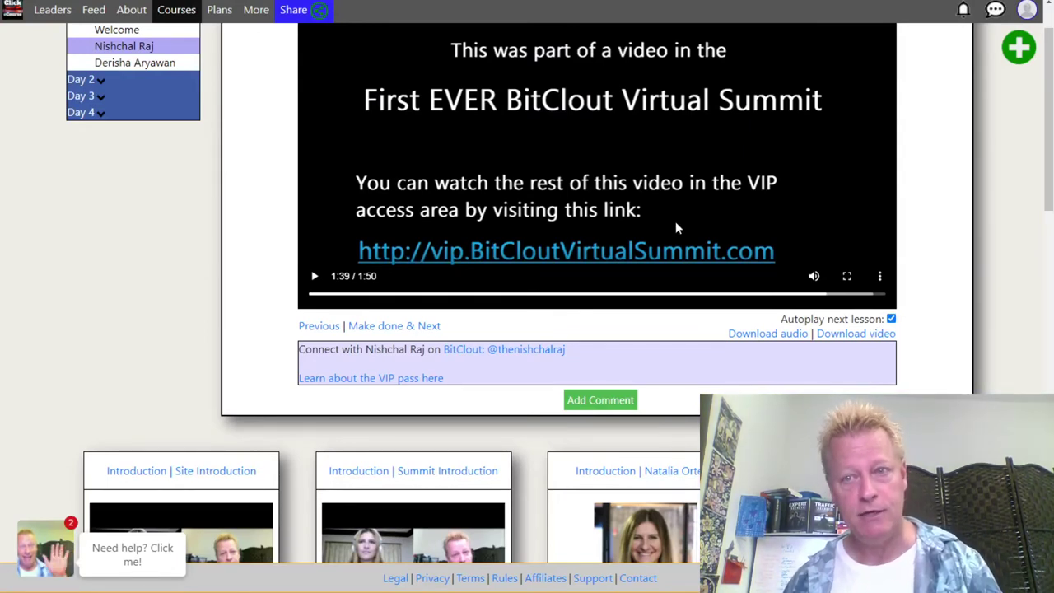
Look through the options in the student's account menu and close it.
{"action": "left_click", "coordinate": [1029, 12]}
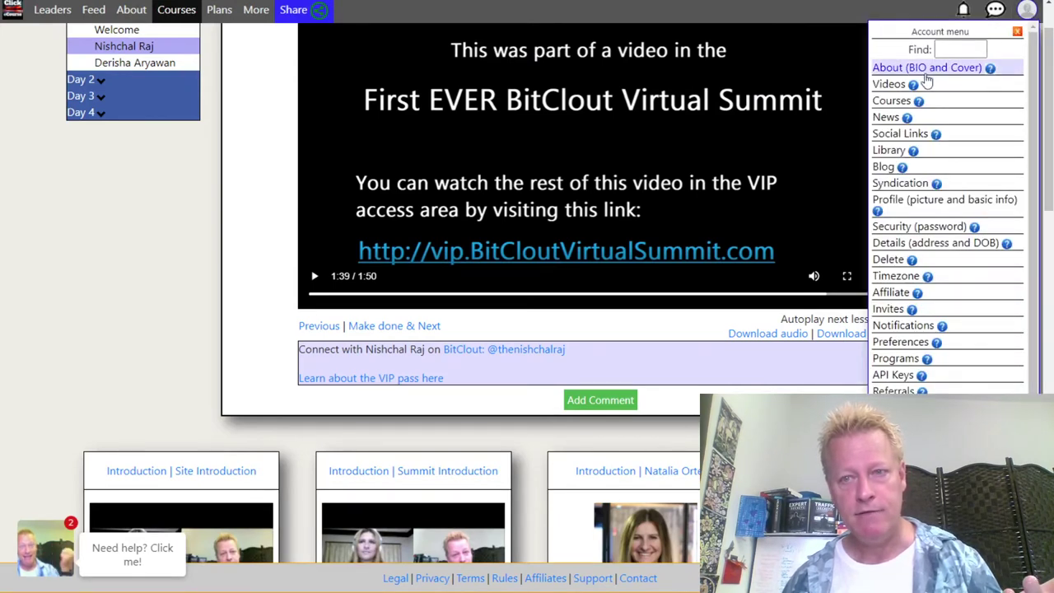
{"action": "scroll", "coordinate": [974, 305], "scroll_direction": "down", "scroll_amount": 1}
{"action": "scroll", "coordinate": [972, 214], "scroll_direction": "up", "scroll_amount": 1}
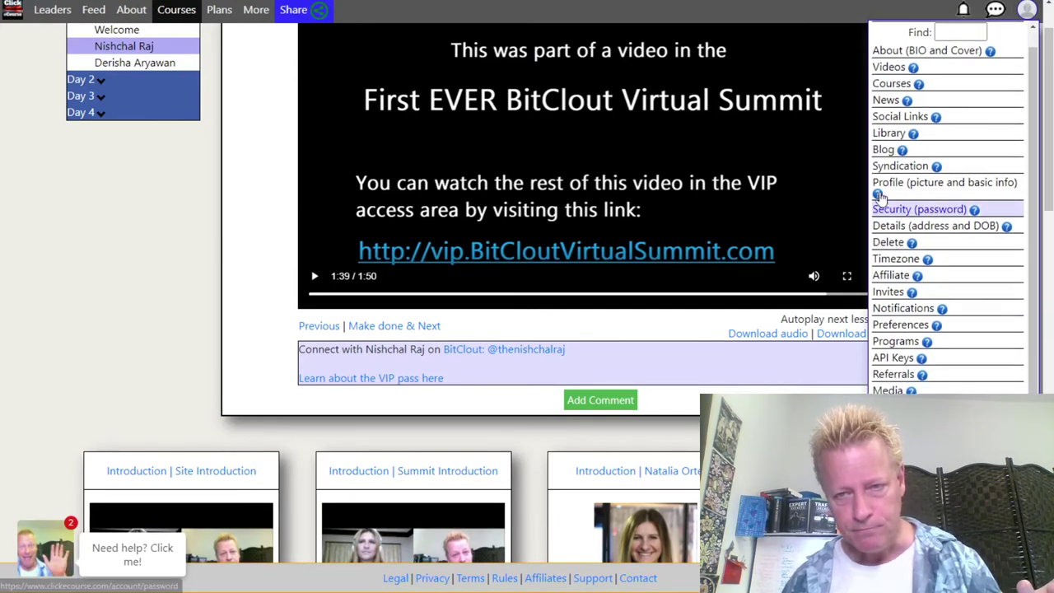
{"action": "left_click", "coordinate": [218, 247]}
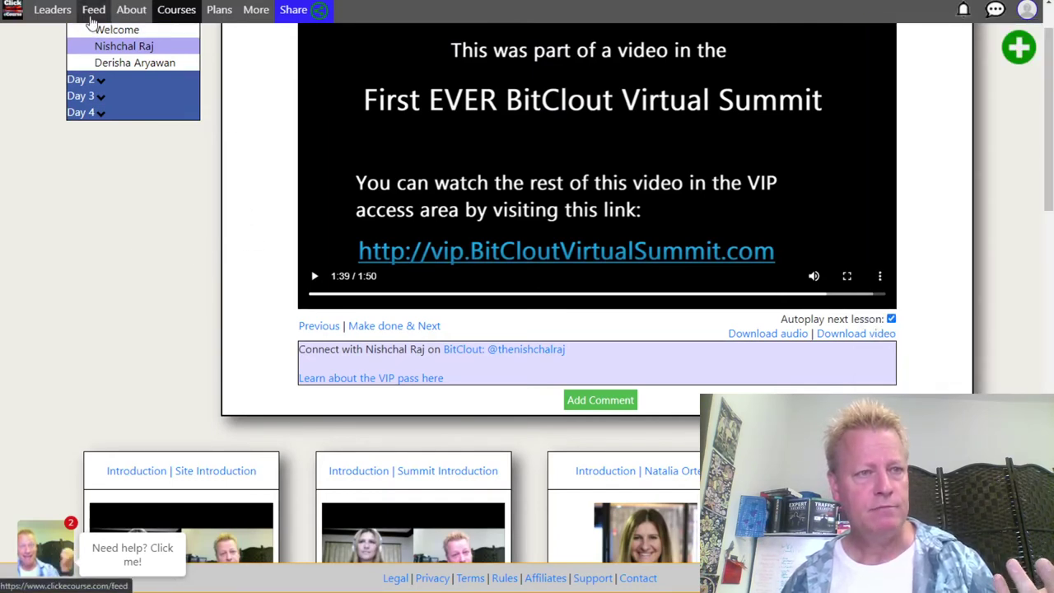
Go to the Click eCourse welcome page and add a new course.
{"action": "left_click", "coordinate": [206, 179]}
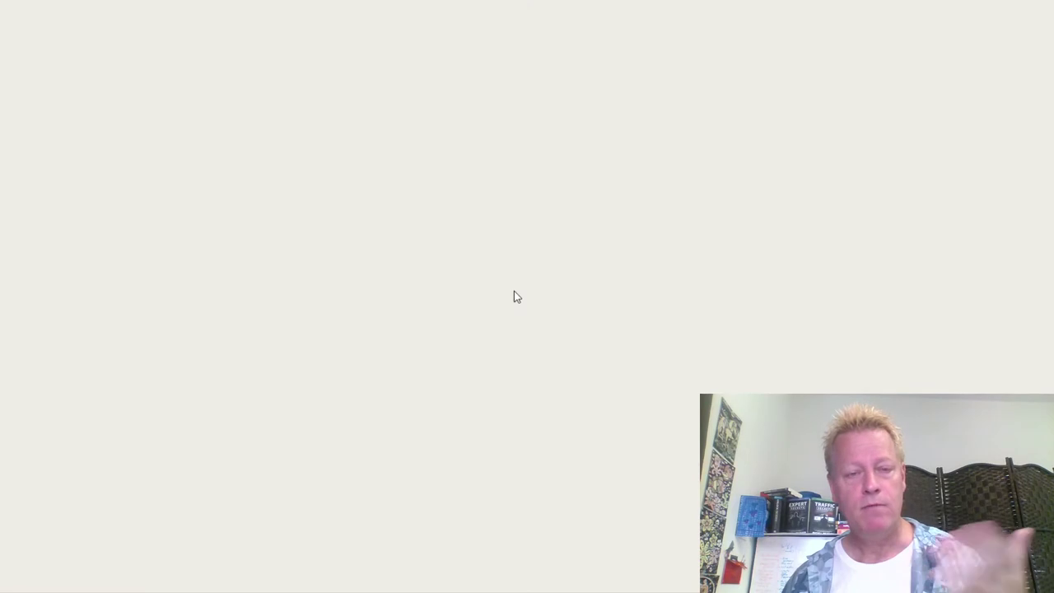
{"action": "scroll", "coordinate": [507, 279], "scroll_direction": "down", "scroll_amount": 10}
{"action": "scroll", "coordinate": [507, 279], "scroll_direction": "up", "scroll_amount": 10}
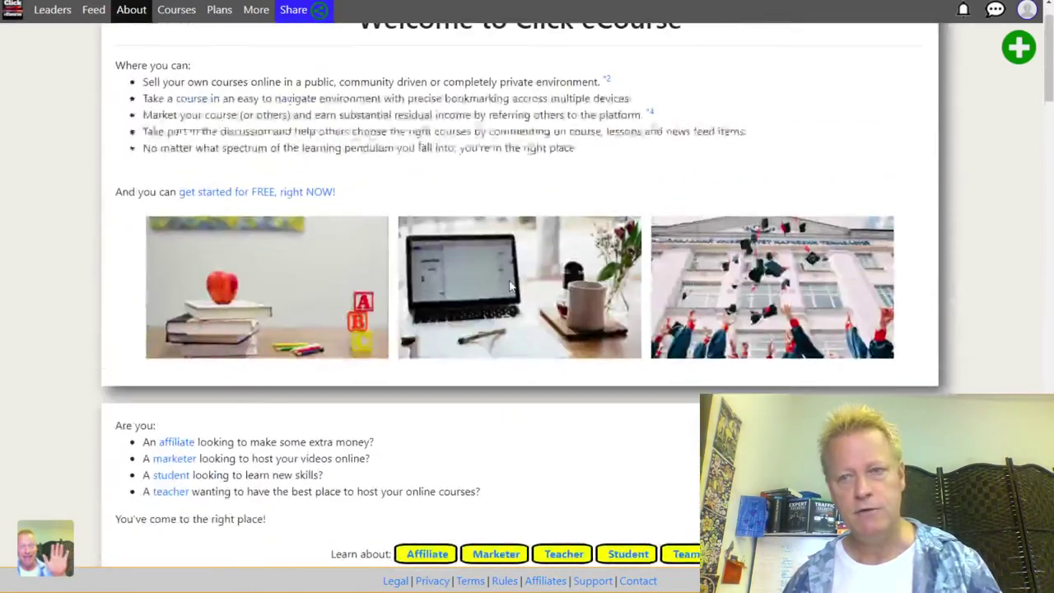
{"action": "left_click", "coordinate": [1021, 49]}
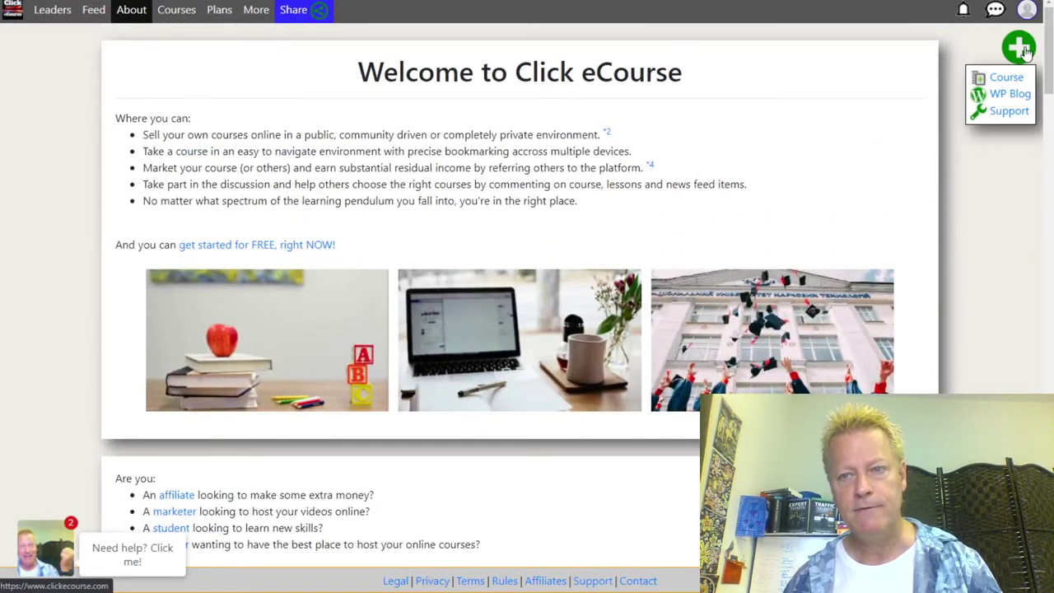
{"action": "left_click", "coordinate": [1006, 78]}
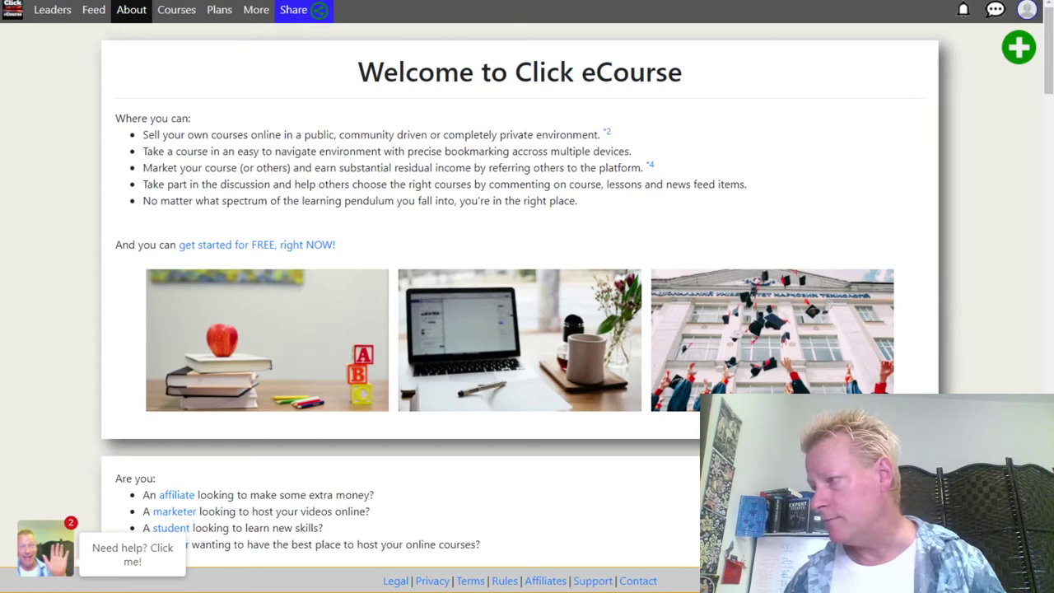
{"action": "left_click", "coordinate": [1018, 50]}
{"action": "left_click", "coordinate": [998, 78]}
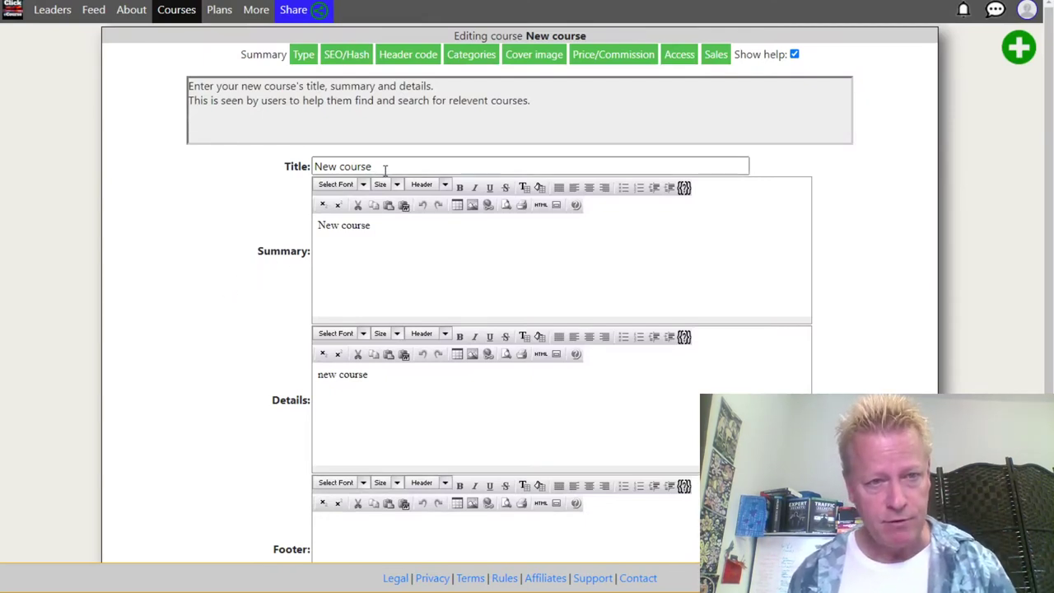
Replace the new course's default title with "CIS 364 test drip course".
{"action": "left_click_drag", "start_coordinate": [383, 169], "coordinate": [301, 171]}
{"action": "key", "text": "BackSpace"}
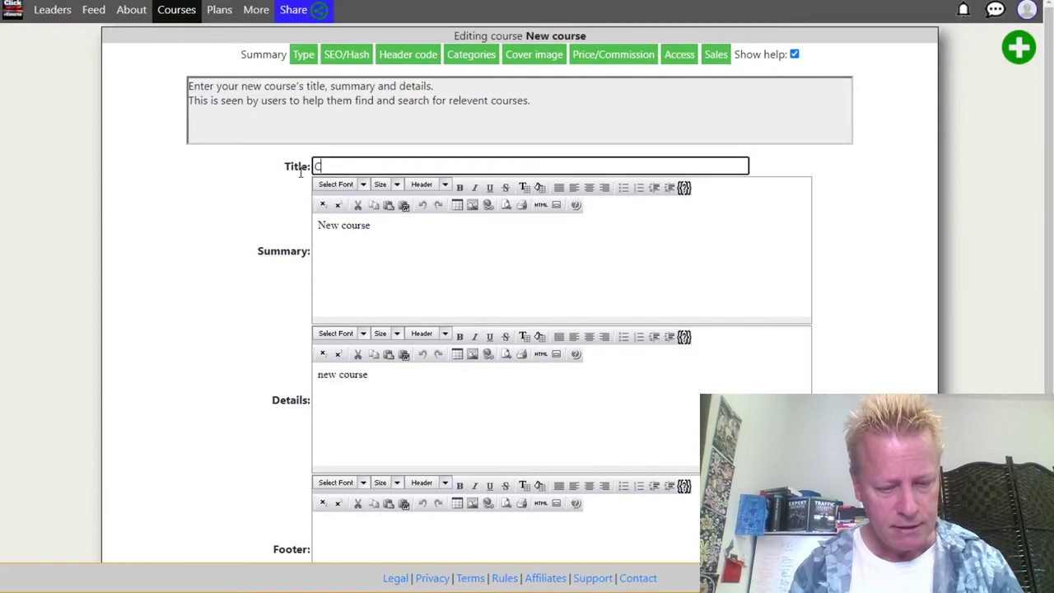
{"action": "type", "text": "CIS 364 test course"}
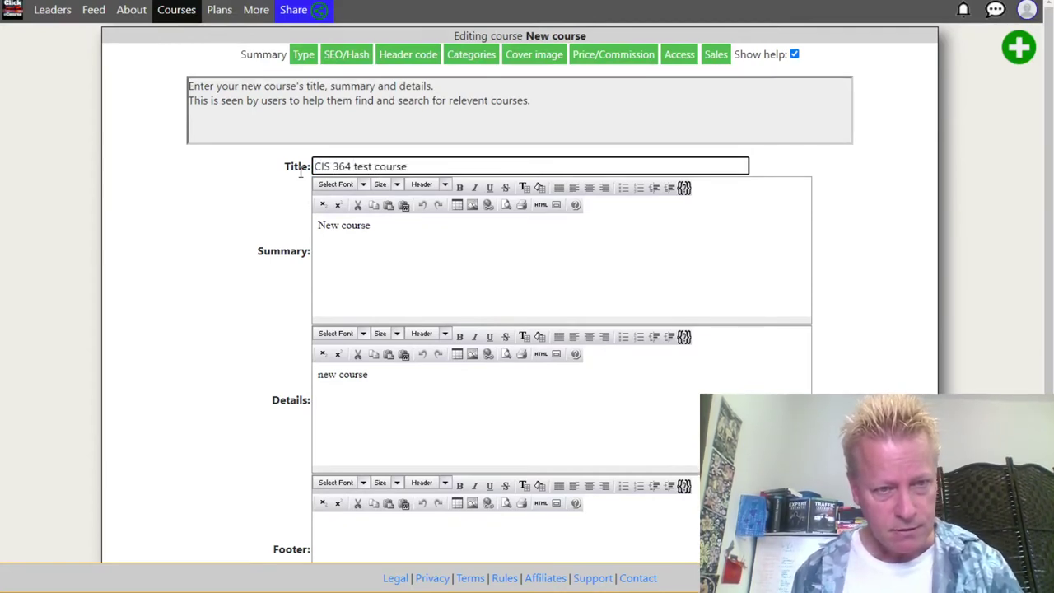
{"action": "type", "text": " drip"}
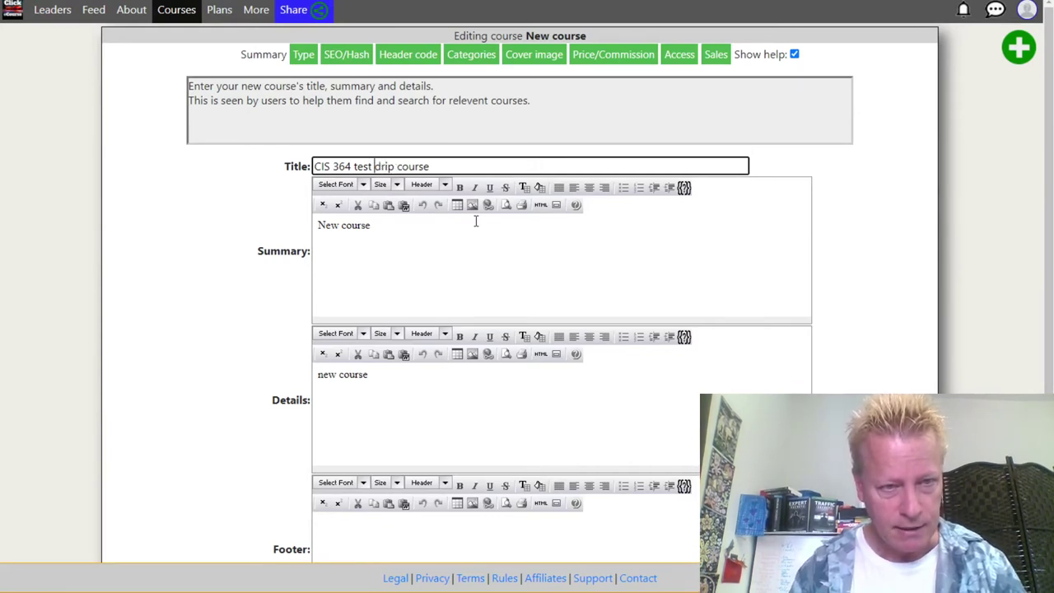
Shorten the course title to "Test drip course" and move on to the summary text.
{"action": "key", "text": "BackSpace"}
{"action": "key", "text": "BackSpace"}
{"action": "key", "text": "BackSpace"}
{"action": "key", "text": "BackSpace"}
{"action": "key", "text": "BackSpace"}
{"action": "key", "text": "BackSpace"}
{"action": "key", "text": "BackSpace"}
{"action": "key", "text": "BackSpace"}
{"action": "key", "text": "BackSpace"}
{"action": "type", "text": "T"}
{"action": "left_click", "coordinate": [365, 247]}
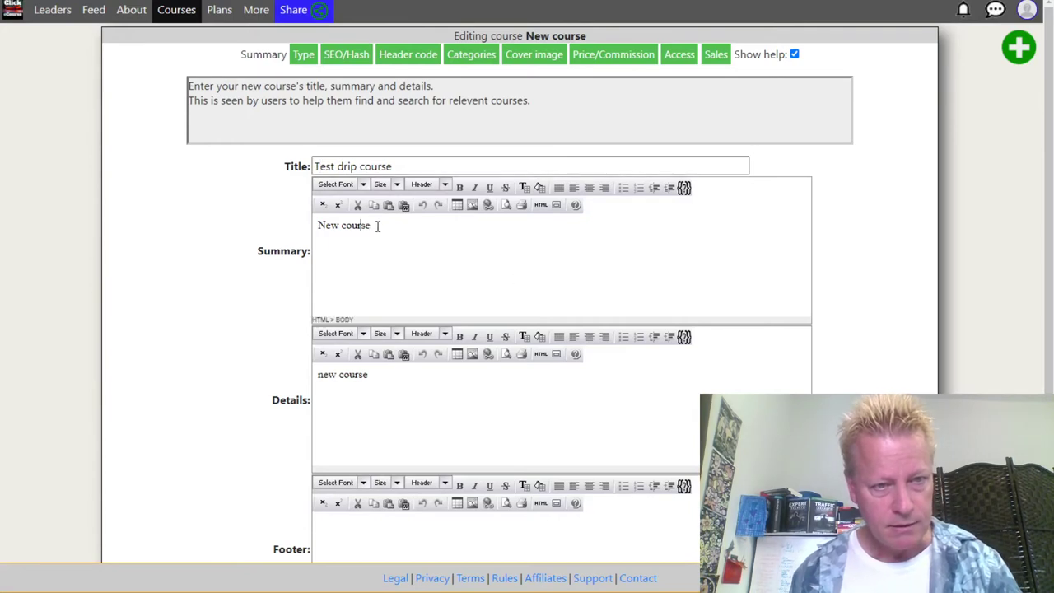
Replace the course's default summary text with "Learn about how to create a drip course".
{"action": "left_click_drag", "start_coordinate": [374, 226], "coordinate": [298, 229]}
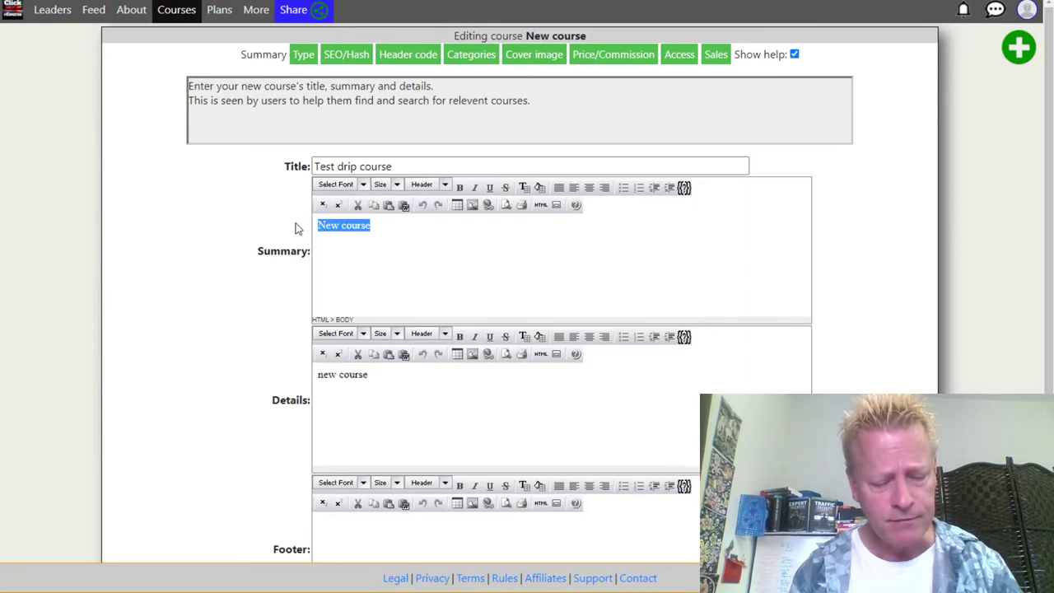
{"action": "type", "text": "L"}
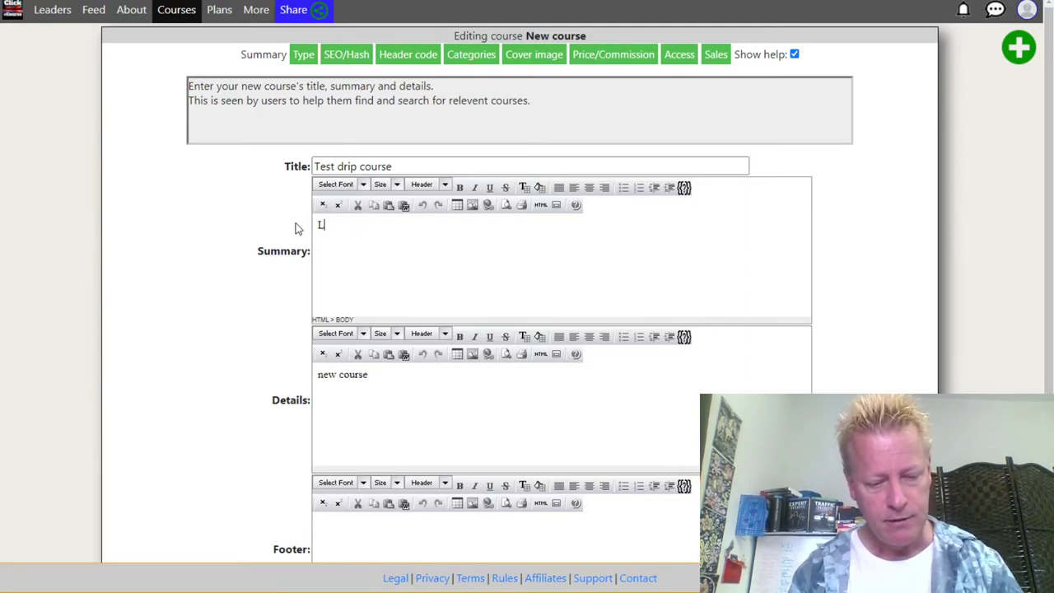
{"action": "type", "text": "earn about ho"}
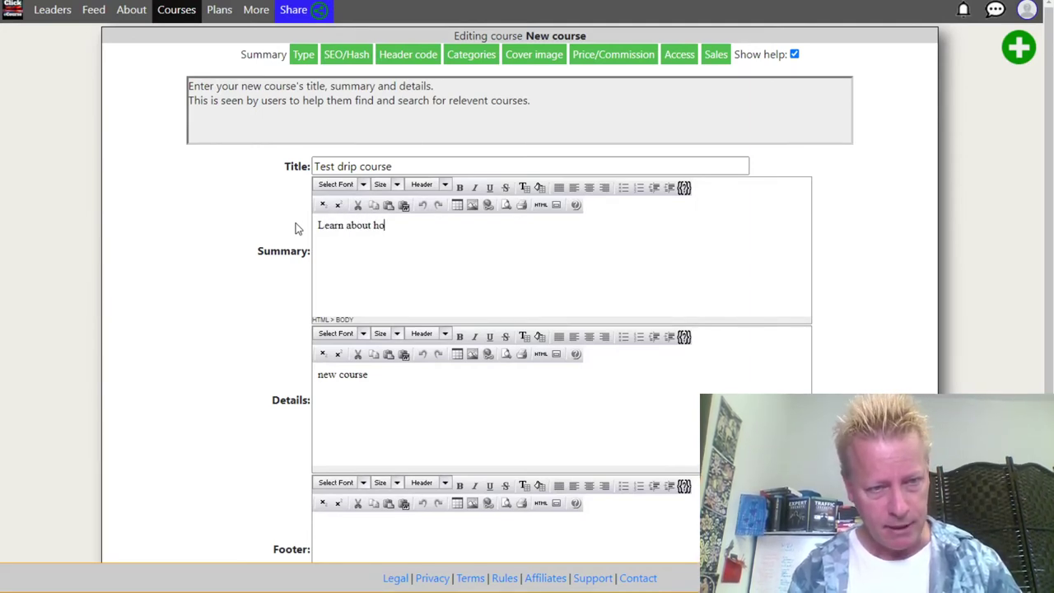
{"action": "type", "text": "w to create a drip course"}
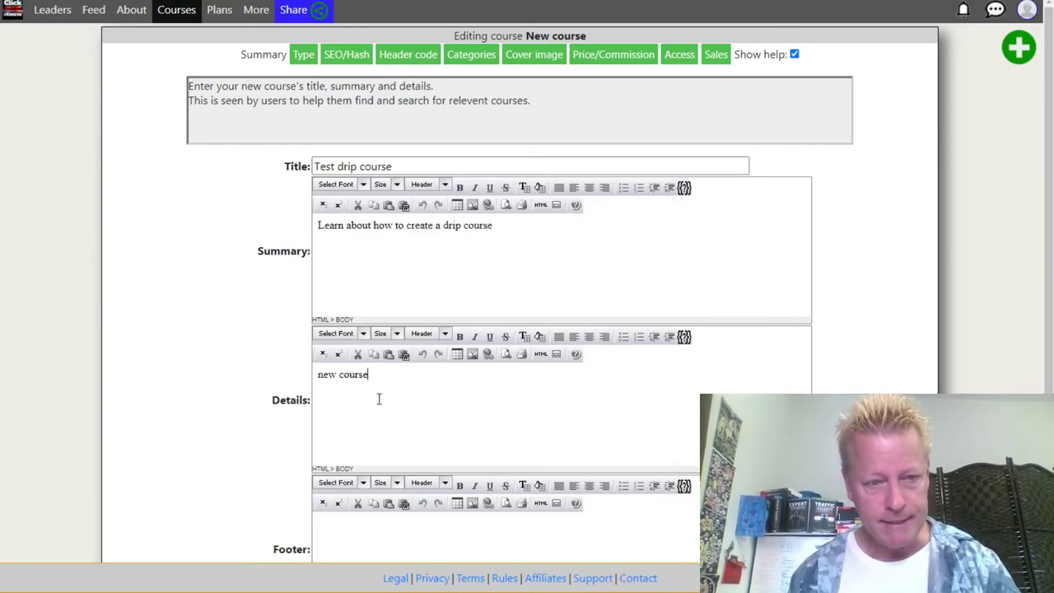
Replace the default details text with "In this course we will show you how to create a drip course or a virtual summit.".
{"action": "left_click_drag", "start_coordinate": [383, 377], "coordinate": [300, 382]}
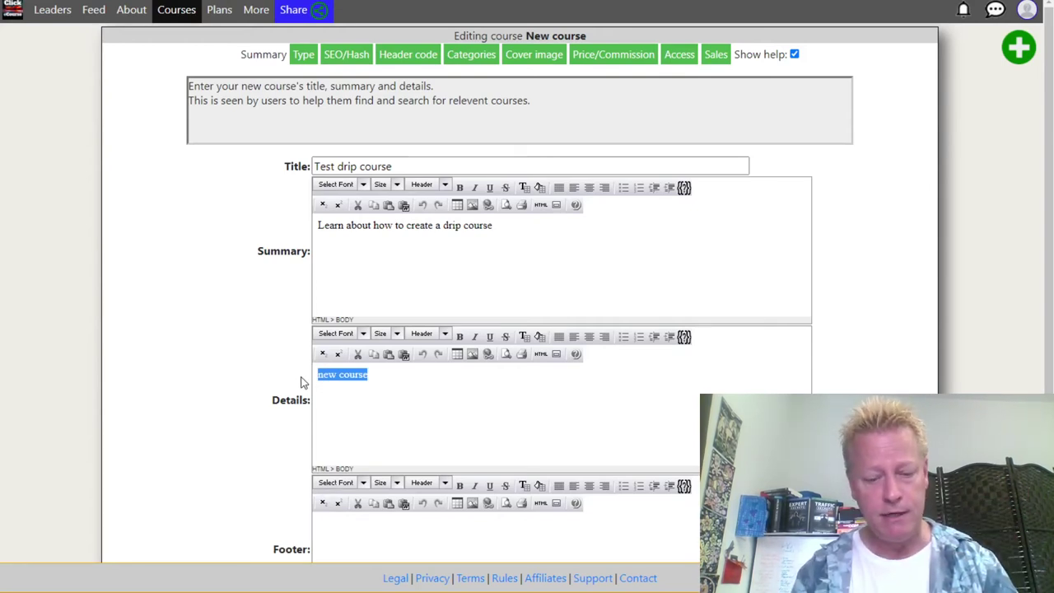
{"action": "type", "text": "In this course we w"}
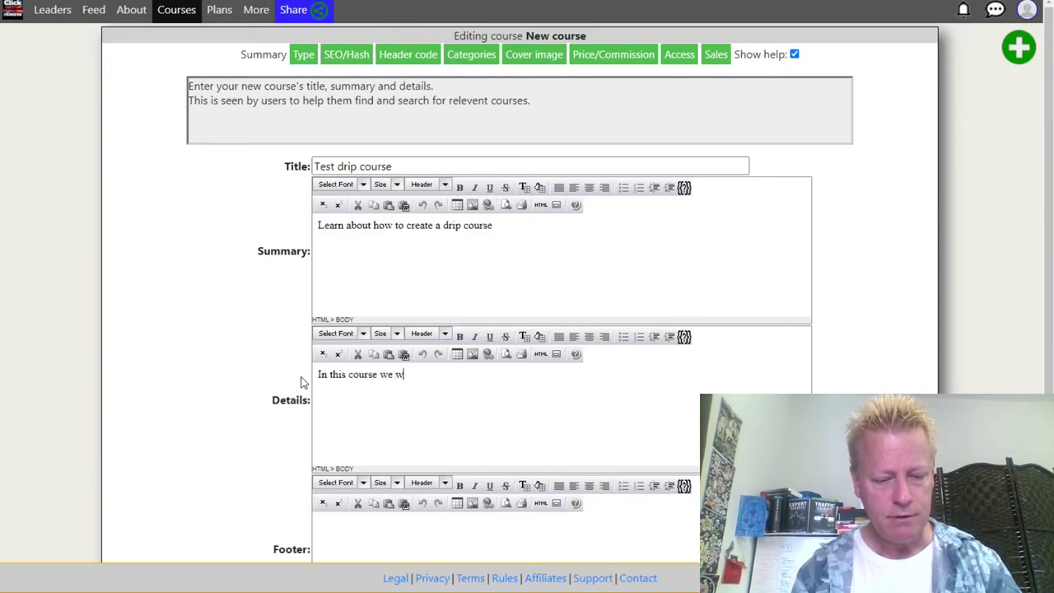
{"action": "type", "text": "ill show you "}
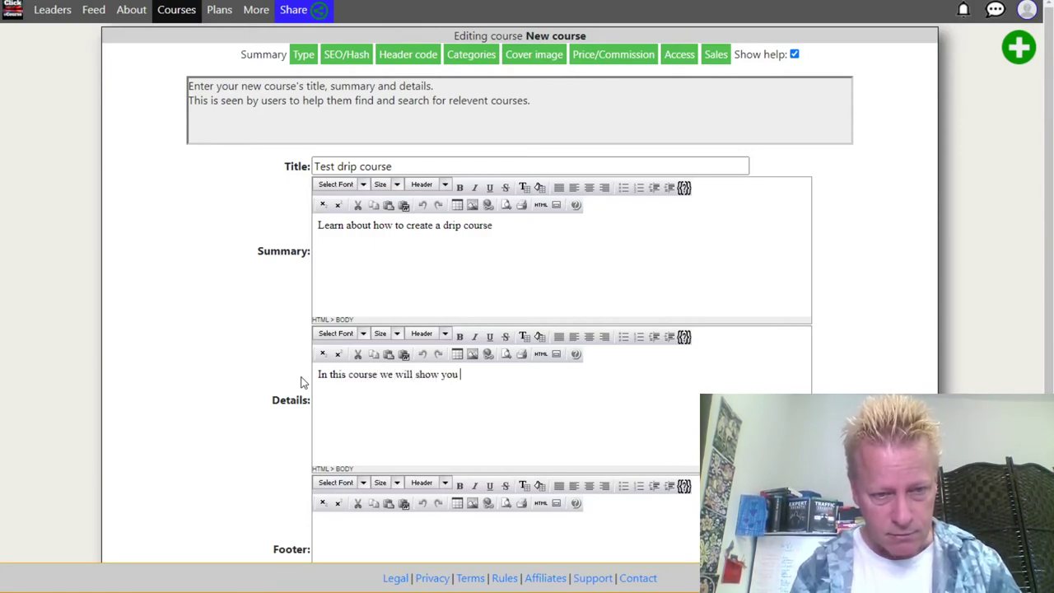
{"action": "type", "text": "how to create "}
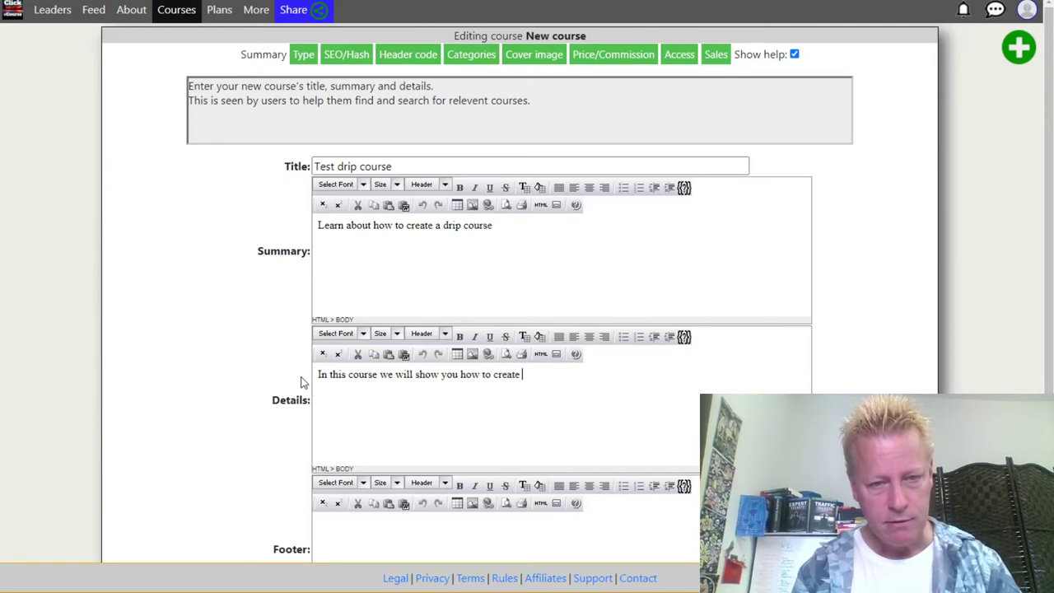
{"action": "type", "text": "a drip cours"}
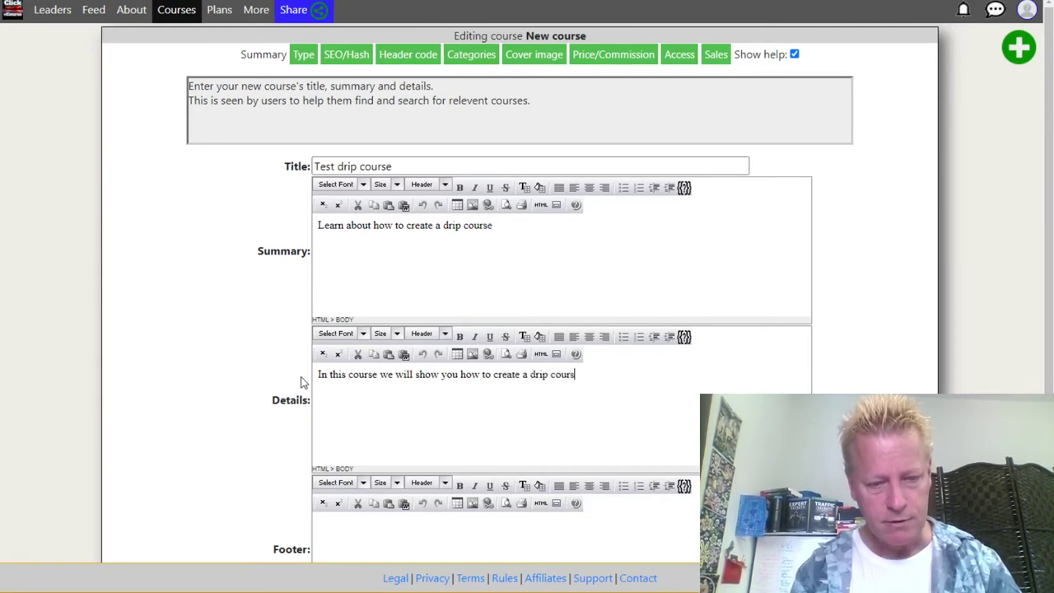
{"action": "type", "text": "e or a "}
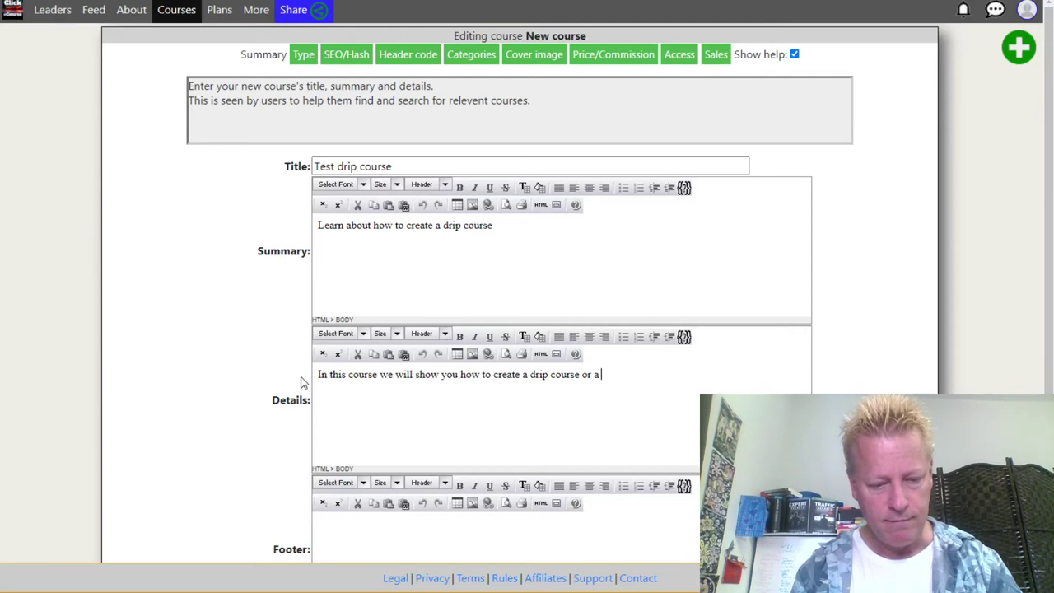
{"action": "type", "text": "sirtu"}
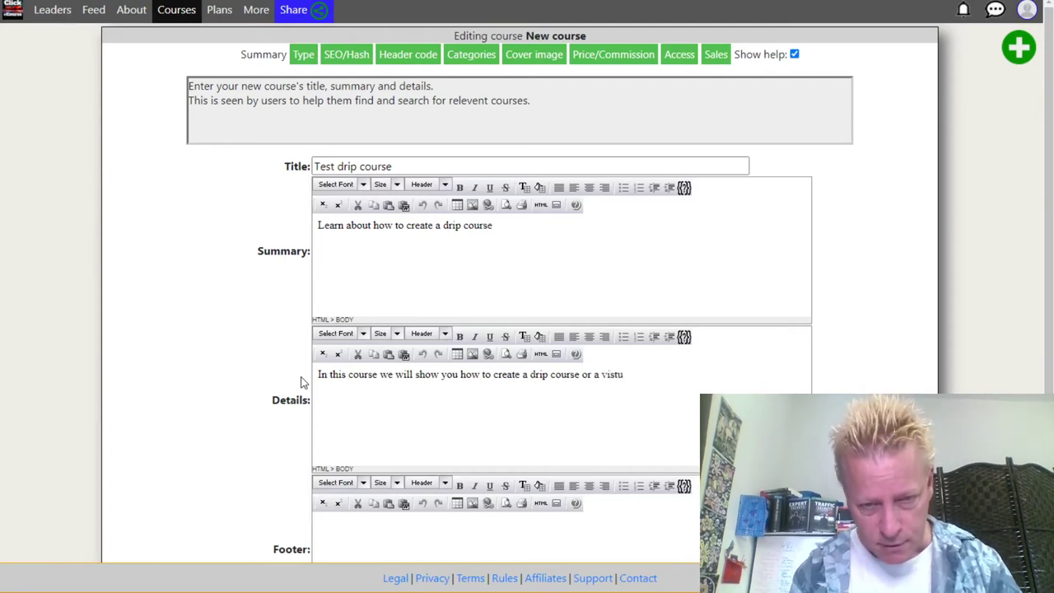
{"action": "type", "text": "ual sumWe"}
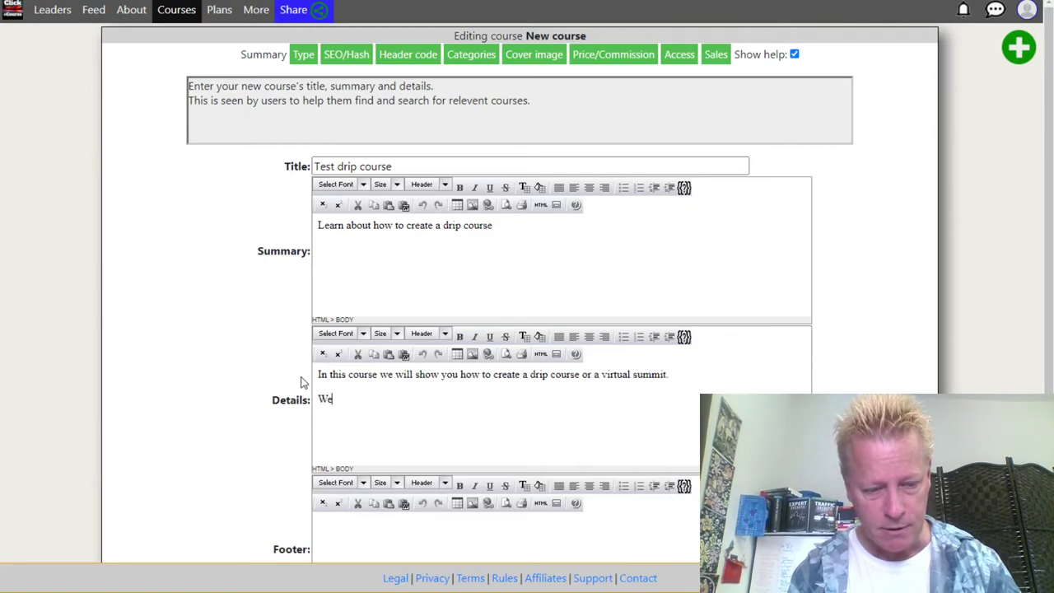
Complete the second paragraph of the details as "We also will cover what it is and why you want to use it".
{"action": "type", "text": " also will co"}
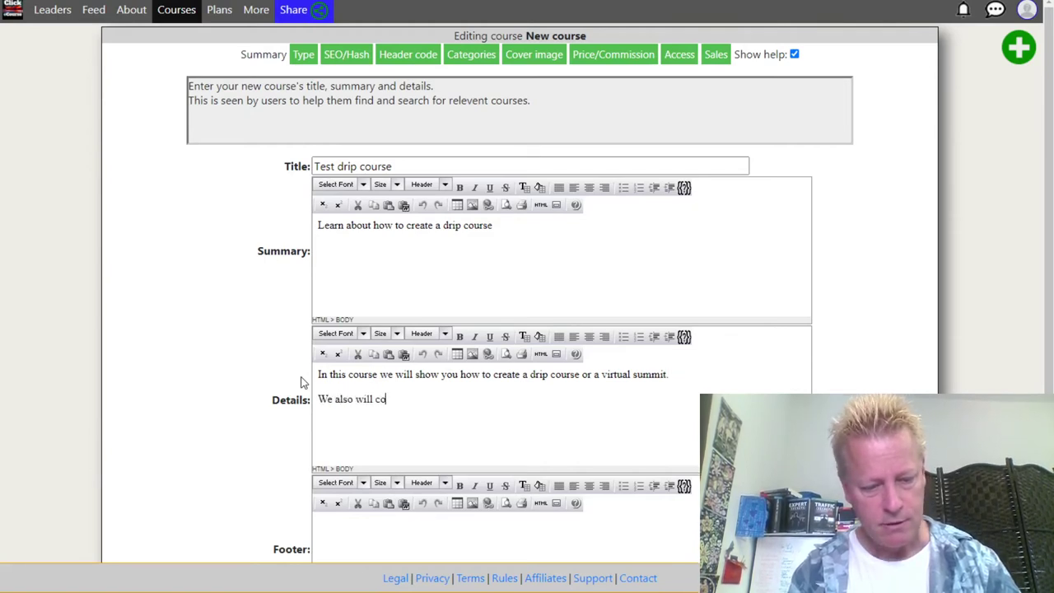
{"action": "type", "text": "ver what it"}
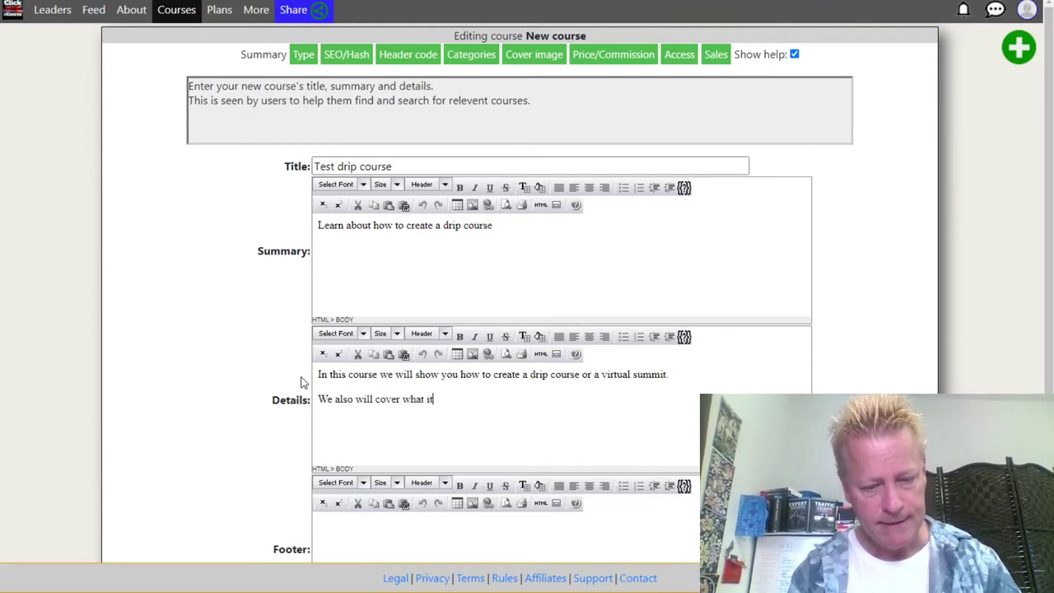
{"action": "type", "text": " is and why you want to use it"}
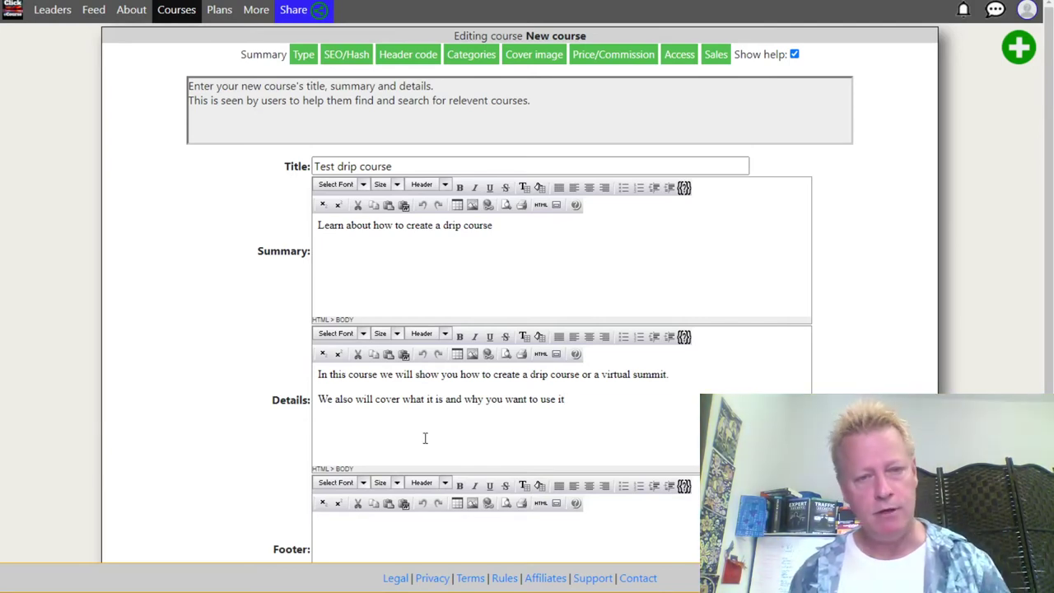
Leave the footer blank, go to the course type settings and set the type to "Drip content over time".
{"action": "scroll", "coordinate": [426, 430], "scroll_direction": "down", "scroll_amount": 2}
{"action": "left_click", "coordinate": [395, 406]}
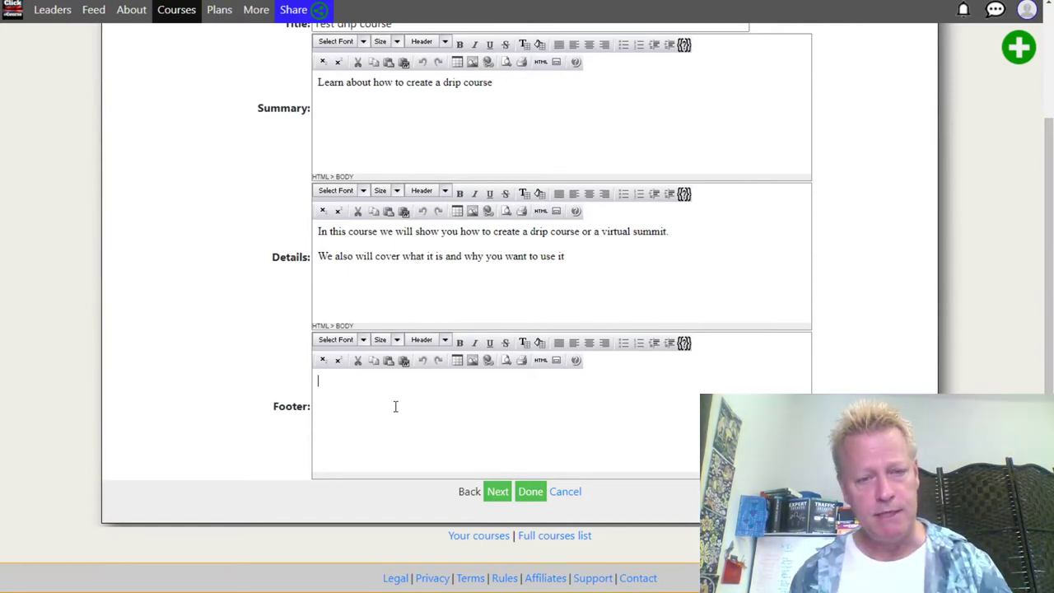
{"action": "scroll", "coordinate": [477, 453], "scroll_direction": "up", "scroll_amount": 2}
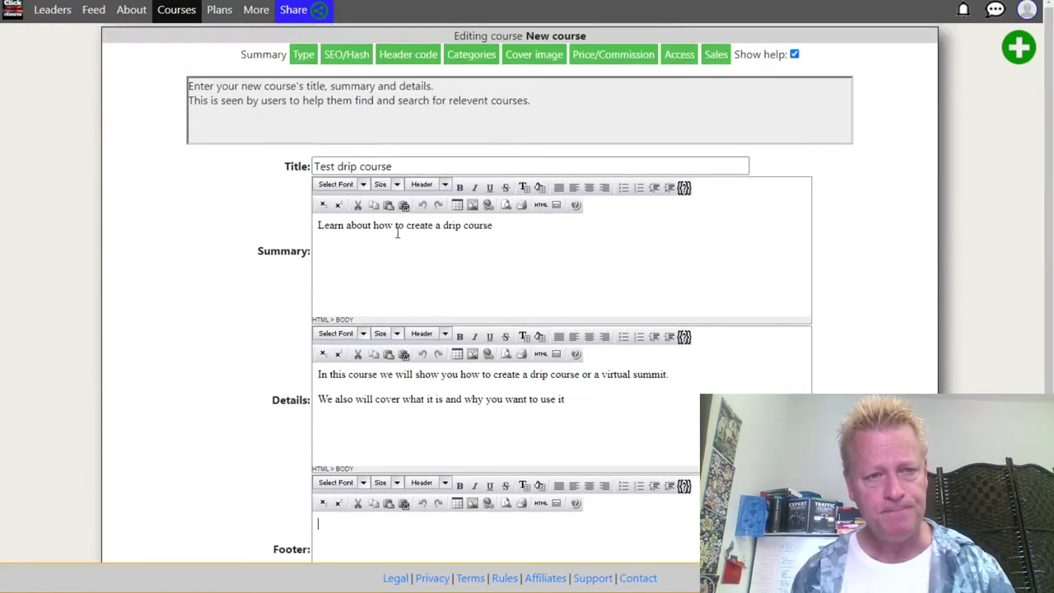
{"action": "scroll", "coordinate": [554, 505], "scroll_direction": "down", "scroll_amount": 1}
{"action": "scroll", "coordinate": [554, 505], "scroll_direction": "down", "scroll_amount": 2}
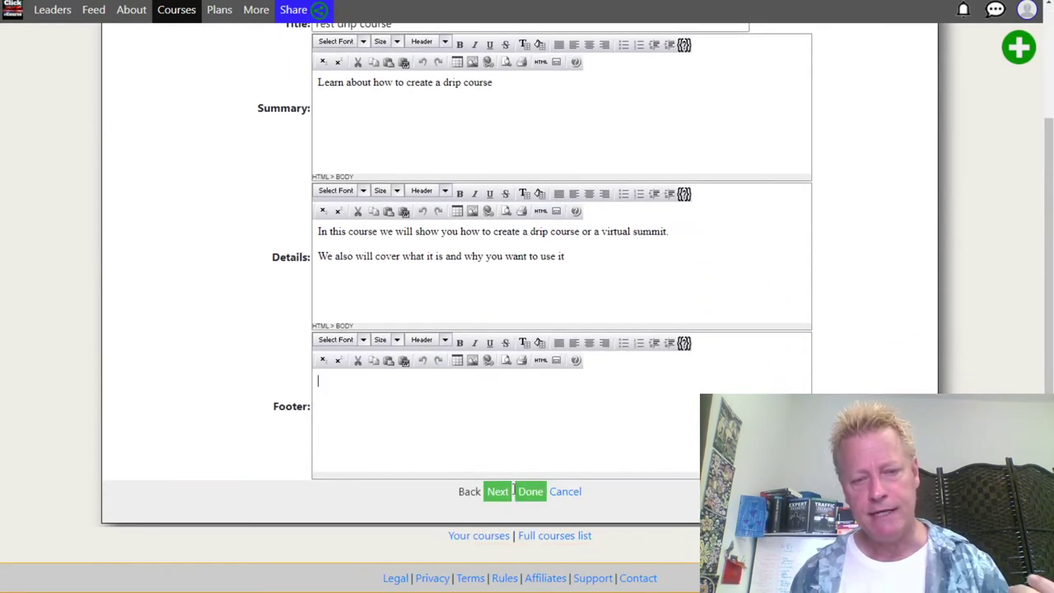
{"action": "scroll", "coordinate": [416, 394], "scroll_direction": "up", "scroll_amount": 2}
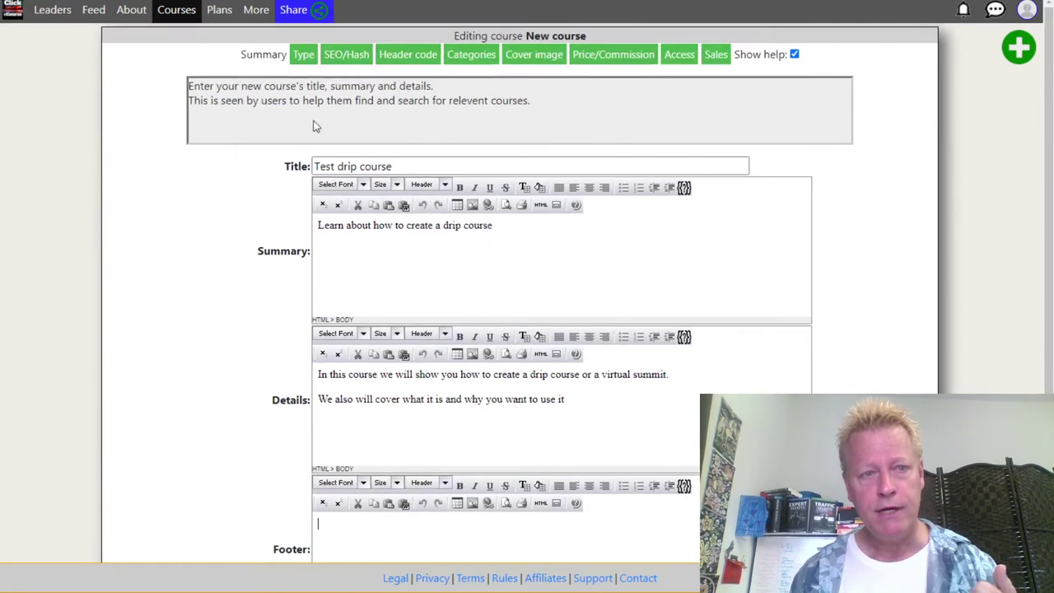
{"action": "left_click", "coordinate": [303, 54]}
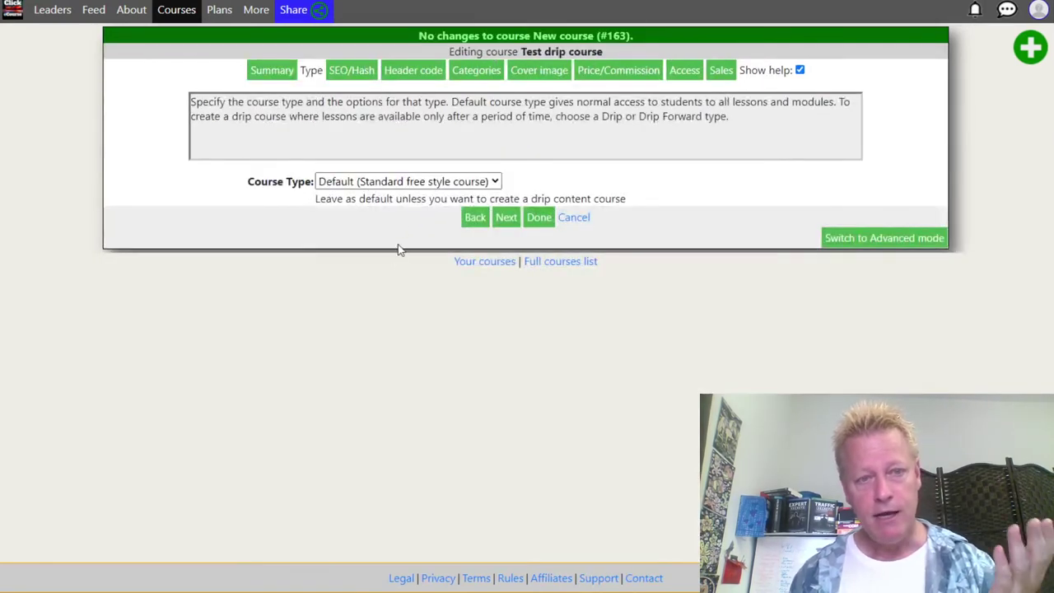
{"action": "left_click", "coordinate": [407, 182]}
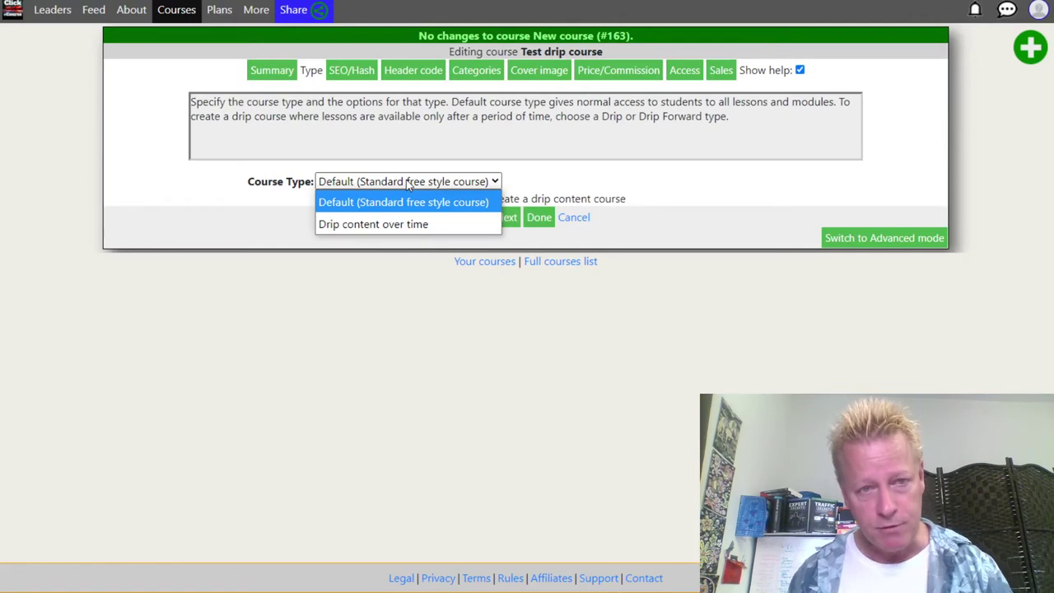
{"action": "left_click", "coordinate": [426, 224]}
Enter 2021-07-15 as the start date on which the first lesson becomes available.
{"action": "left_click", "coordinate": [341, 216]}
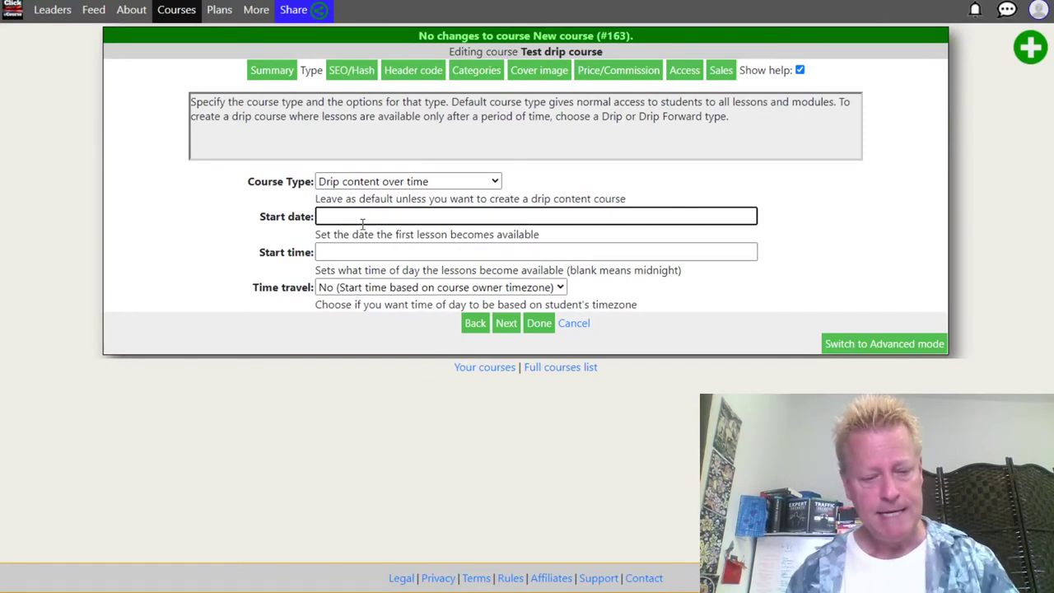
{"action": "type", "text": "2021"}
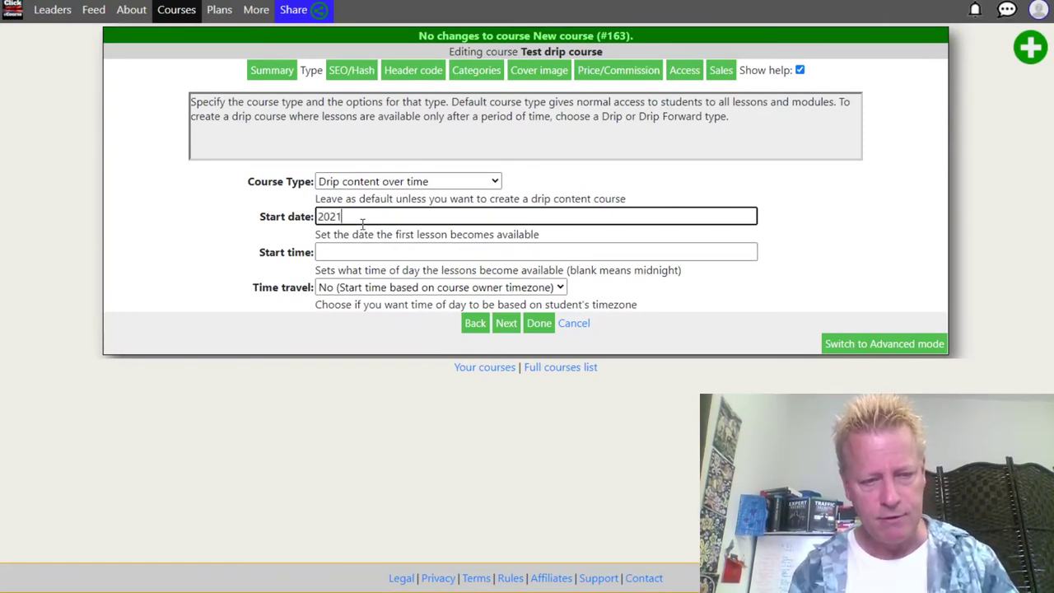
{"action": "type", "text": "-07-"}
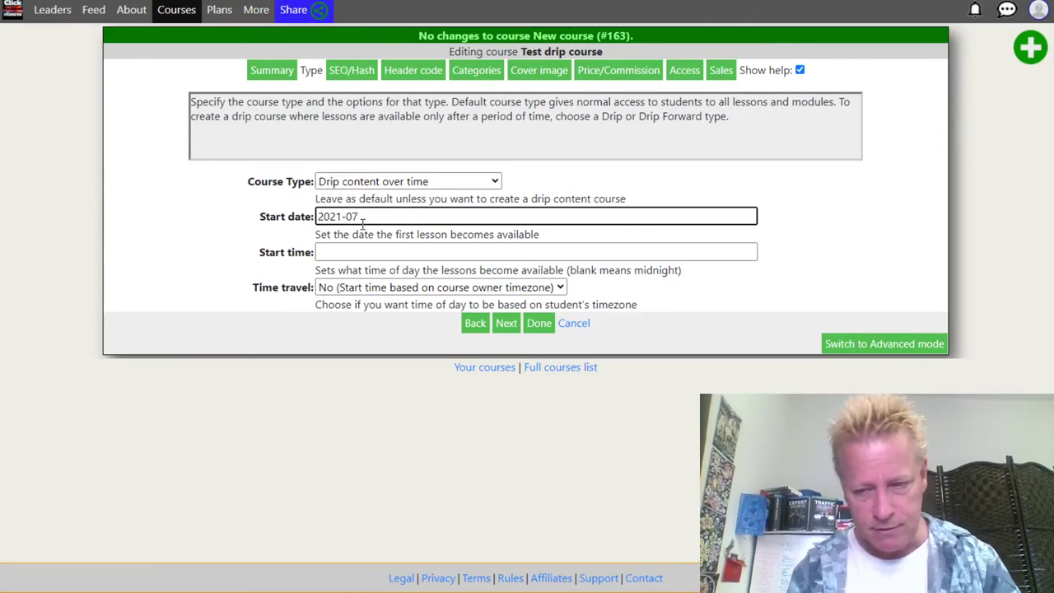
{"action": "type", "text": "15"}
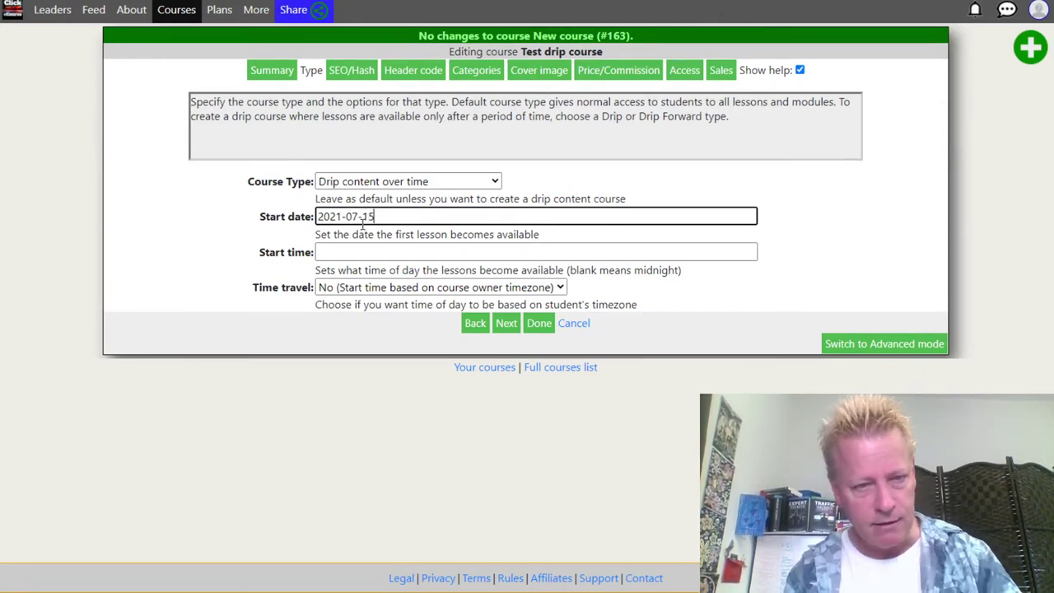
Set the time of day at which lessons become available to 03:00.
{"action": "left_click", "coordinate": [356, 254]}
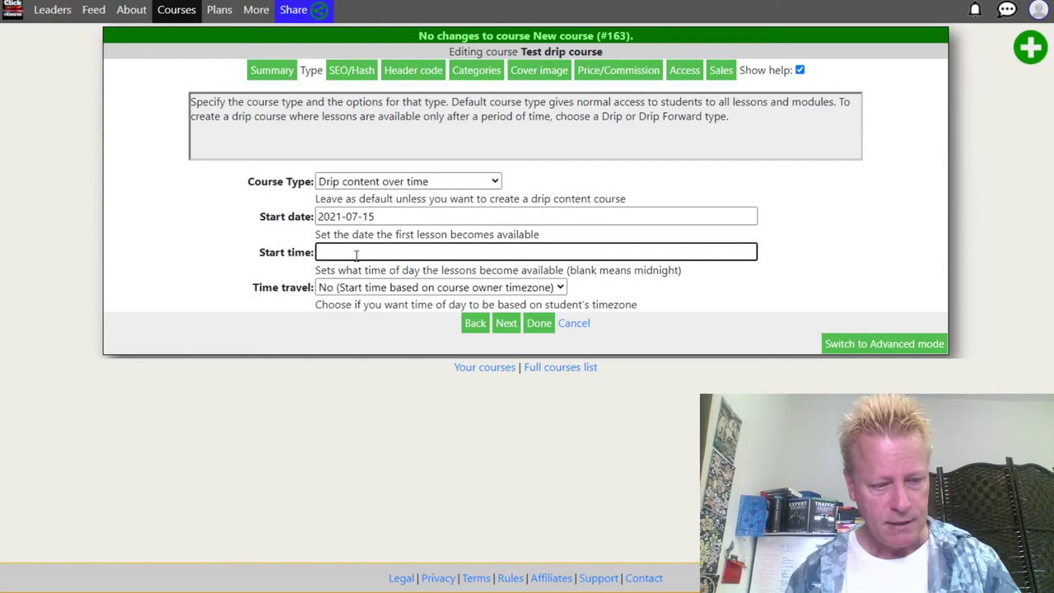
{"action": "type", "text": "0"}
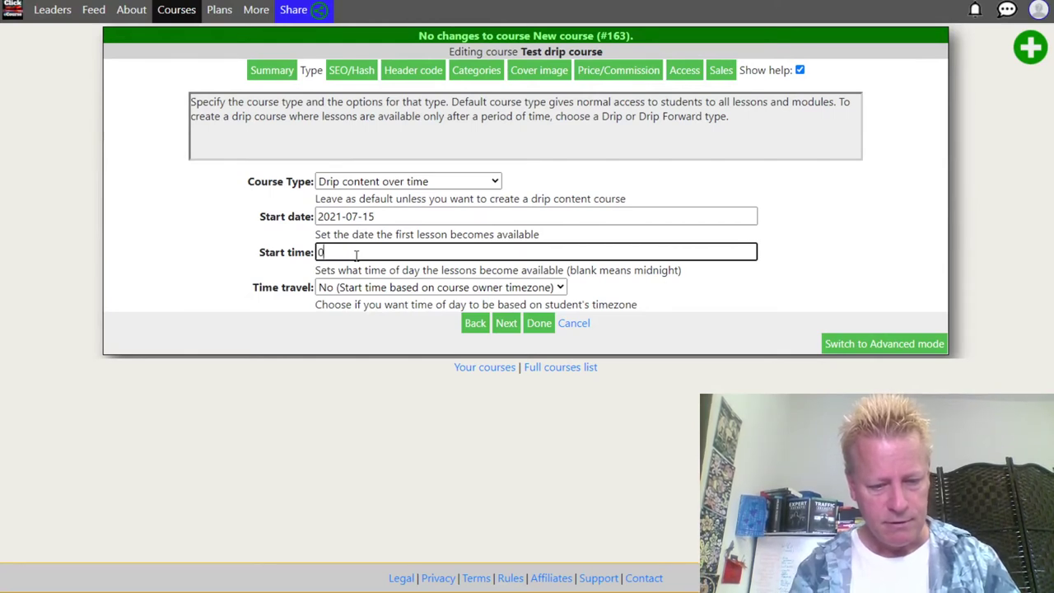
{"action": "type", "text": "6:00"}
{"action": "key", "text": "BackSpace"}
{"action": "key", "text": "BackSpace"}
{"action": "key", "text": "BackSpace"}
{"action": "key", "text": "BackSpace"}
{"action": "type", "text": "3:00"}
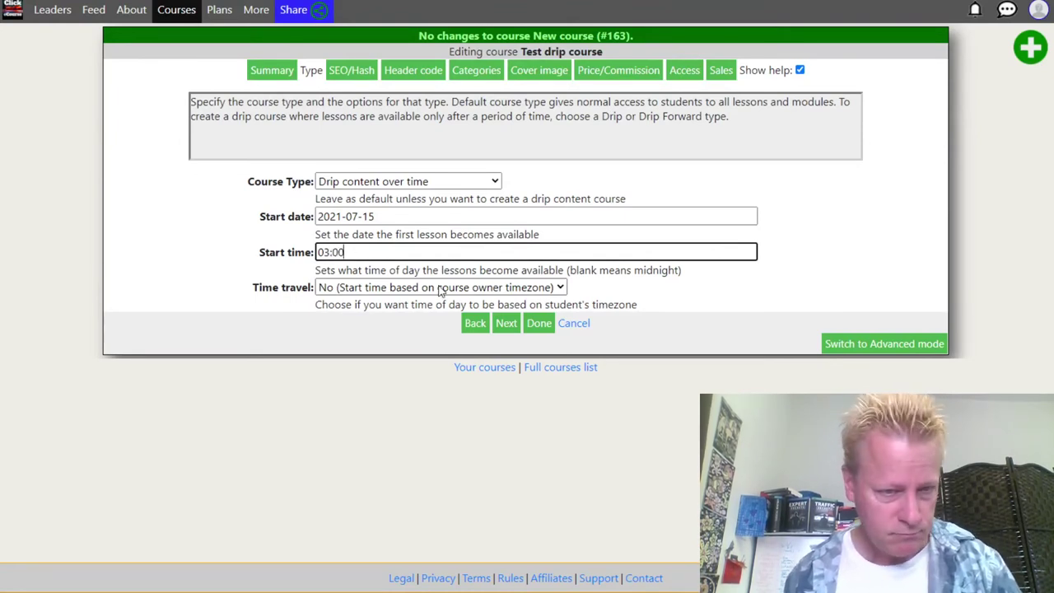
Change the start time to 07:00 and try to save the drip settings and continue.
{"action": "left_click_drag", "start_coordinate": [341, 216], "coordinate": [377, 215]}
{"action": "left_click", "coordinate": [388, 215]}
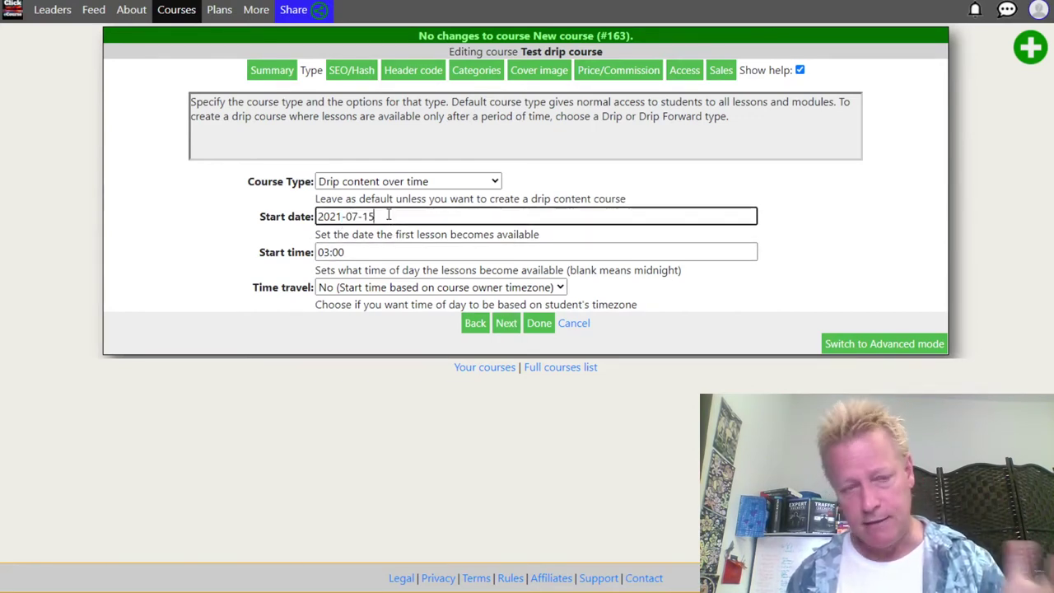
{"action": "left_click", "coordinate": [329, 253]}
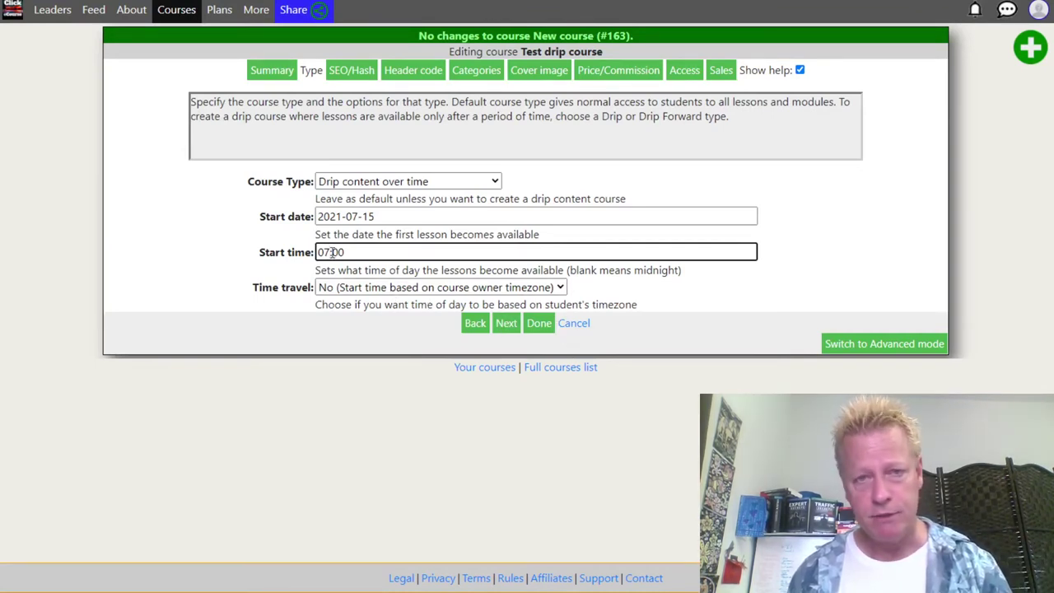
{"action": "left_click", "coordinate": [504, 323]}
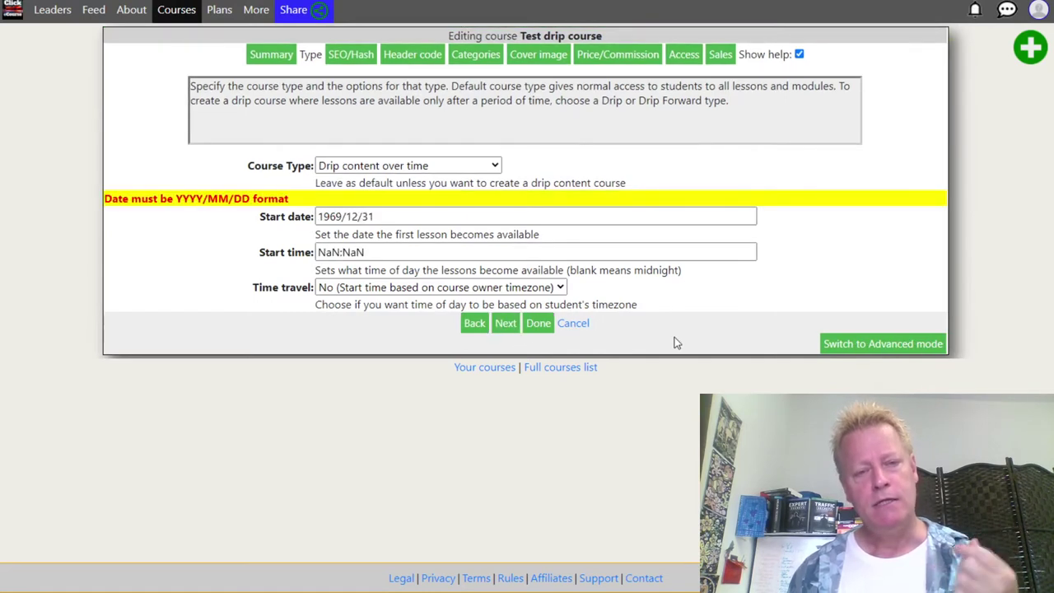
Correct the start date to 2021/07/15 in the required format and save the course type settings.
{"action": "left_click", "coordinate": [349, 217]}
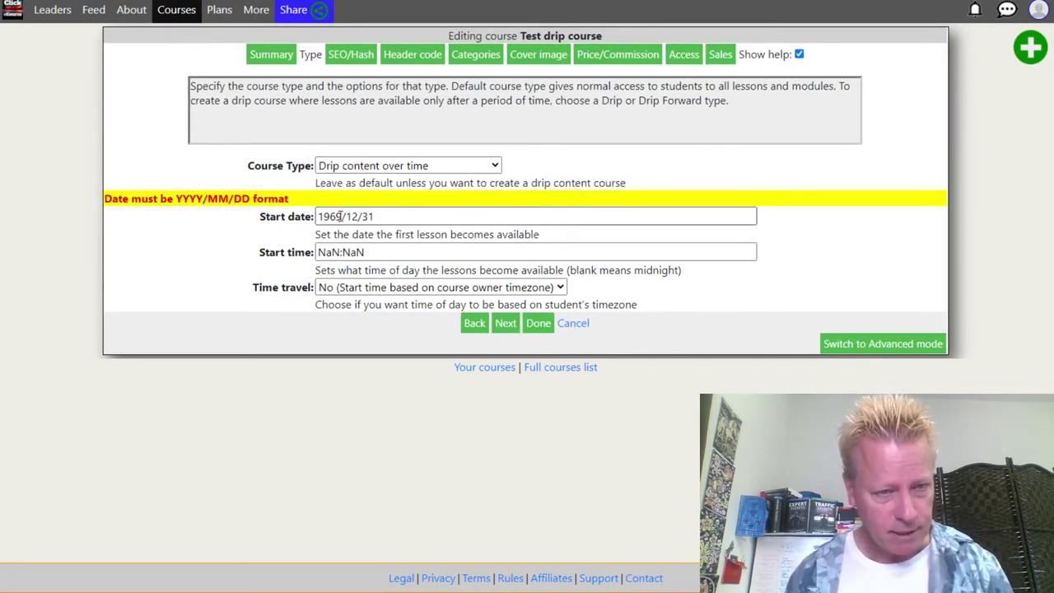
{"action": "double_click", "coordinate": [328, 217]}
{"action": "type", "text": "2021"}
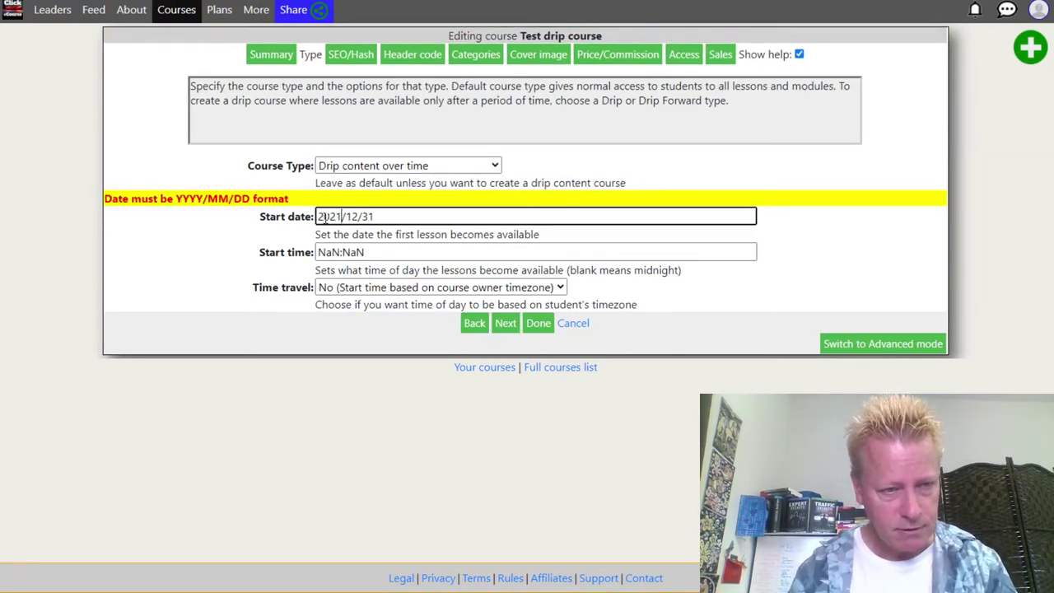
{"action": "key", "text": "Right"}
{"action": "key", "text": "Delete"}
{"action": "key", "text": "Delete"}
{"action": "type", "text": "07"}
{"action": "key", "text": "Right"}
{"action": "key", "text": "Delete"}
{"action": "key", "text": "Delete"}
{"action": "type", "text": "15"}
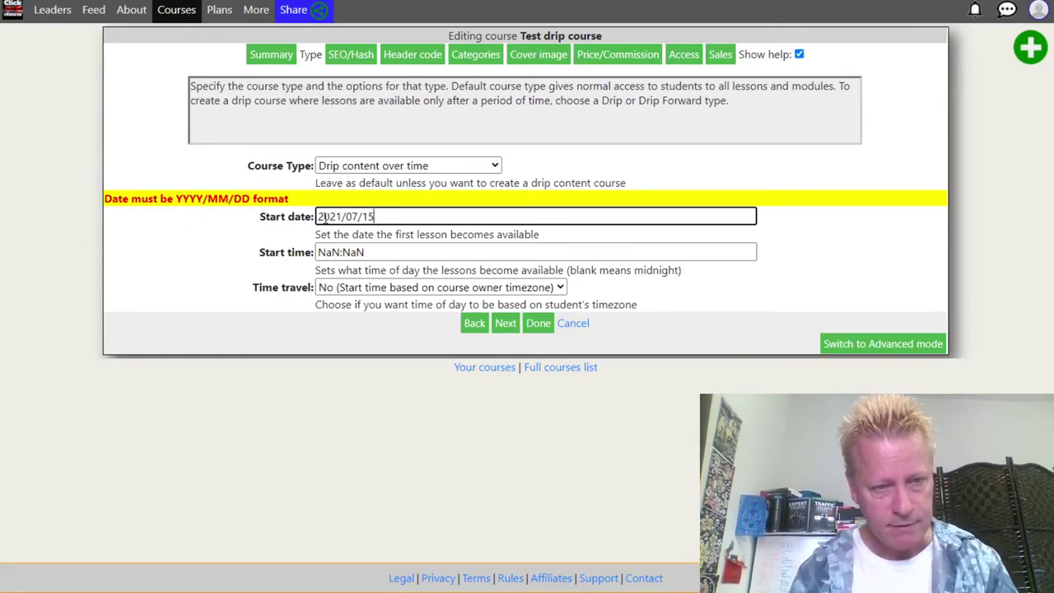
{"action": "left_click", "coordinate": [505, 323]}
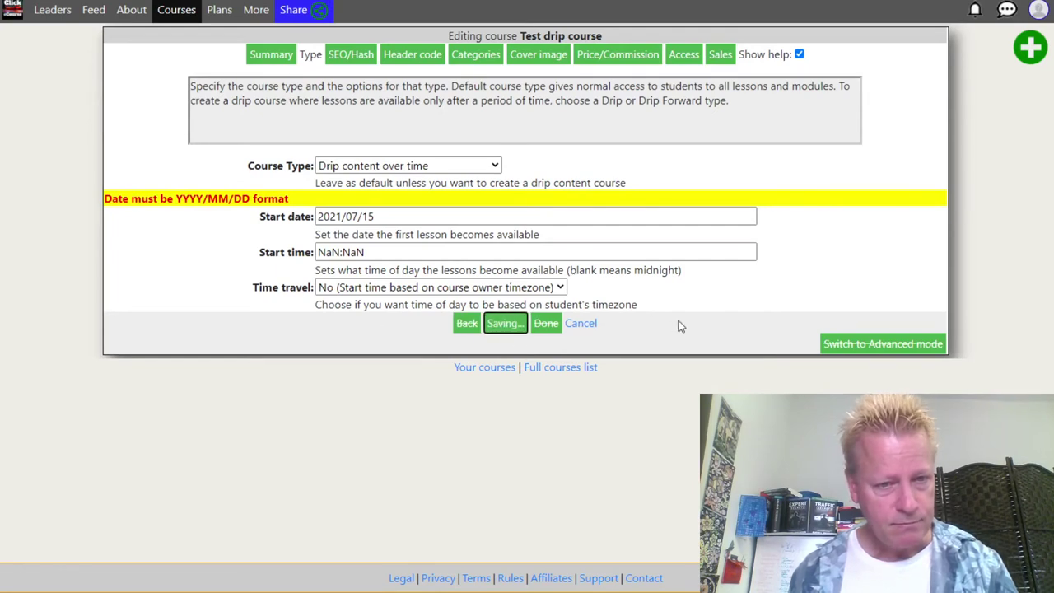
Leave the stalled course type page and reopen Test drip course for editing from the list of created courses.
{"action": "left_click", "coordinate": [334, 54]}
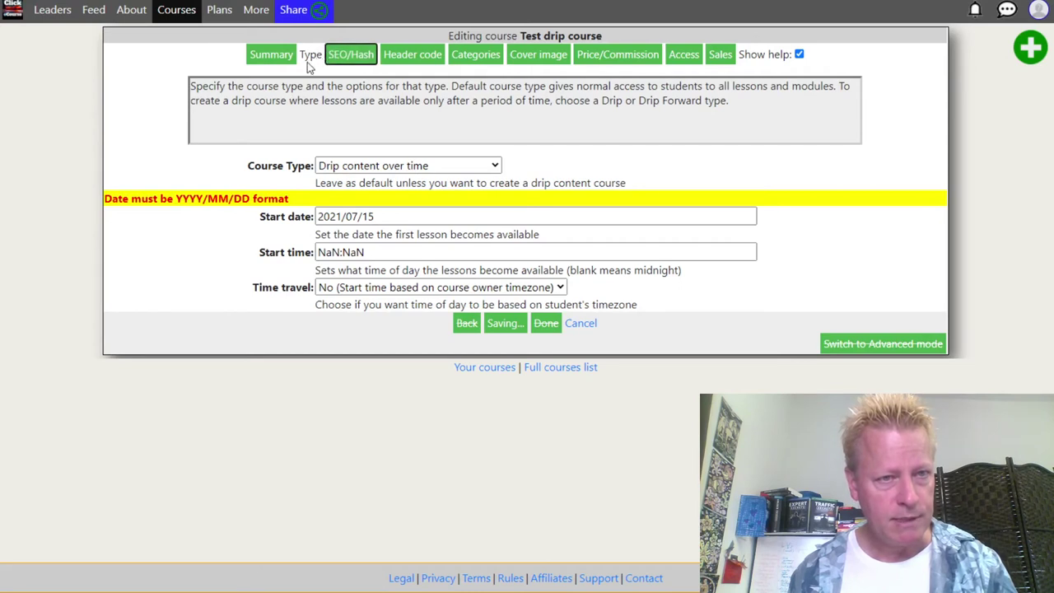
{"action": "left_click", "coordinate": [270, 54]}
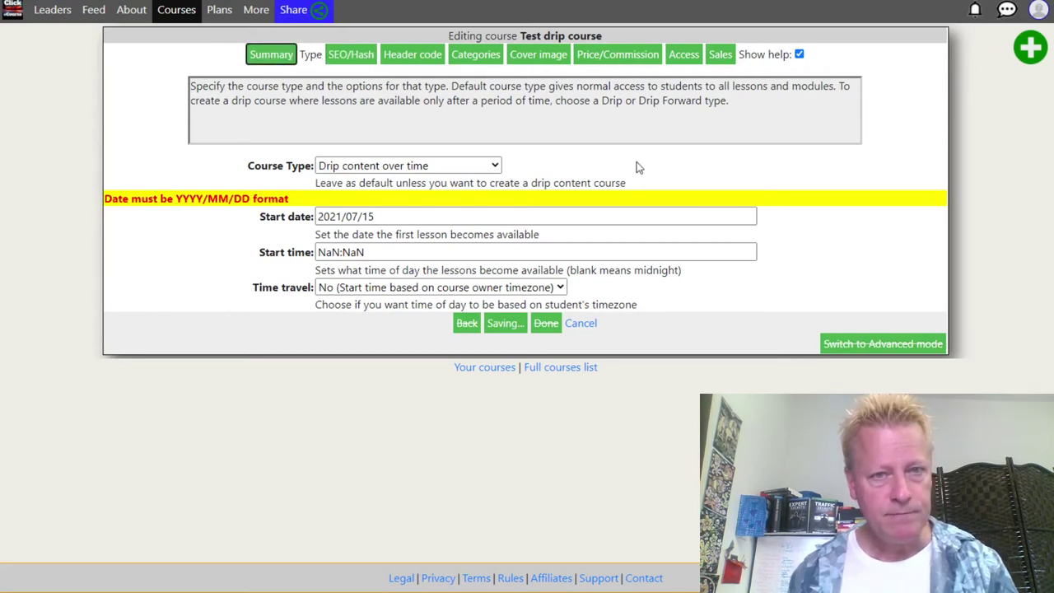
{"action": "left_click", "coordinate": [1041, 15]}
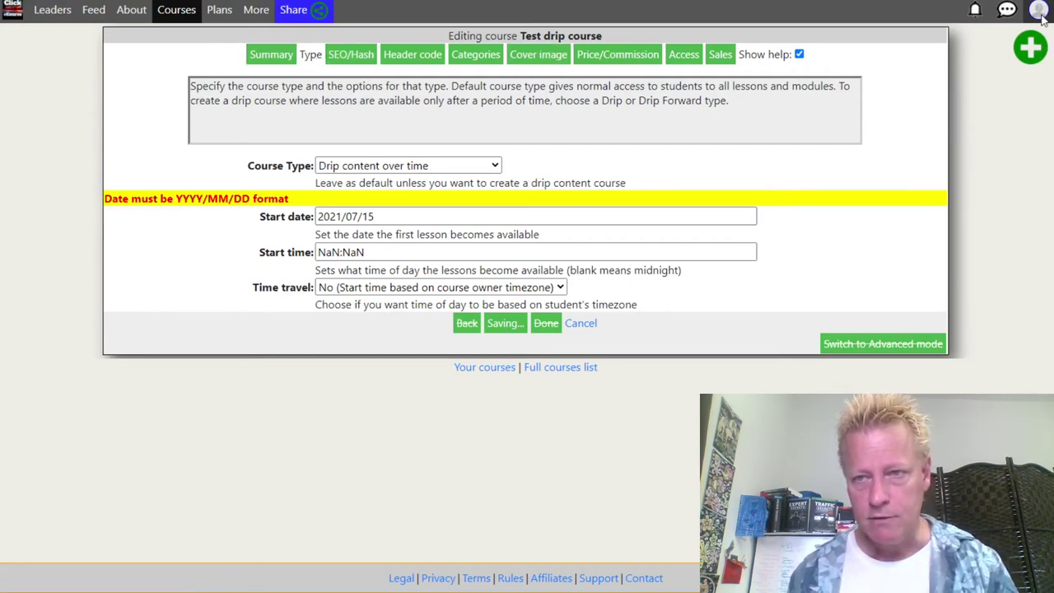
{"action": "left_click", "coordinate": [903, 101]}
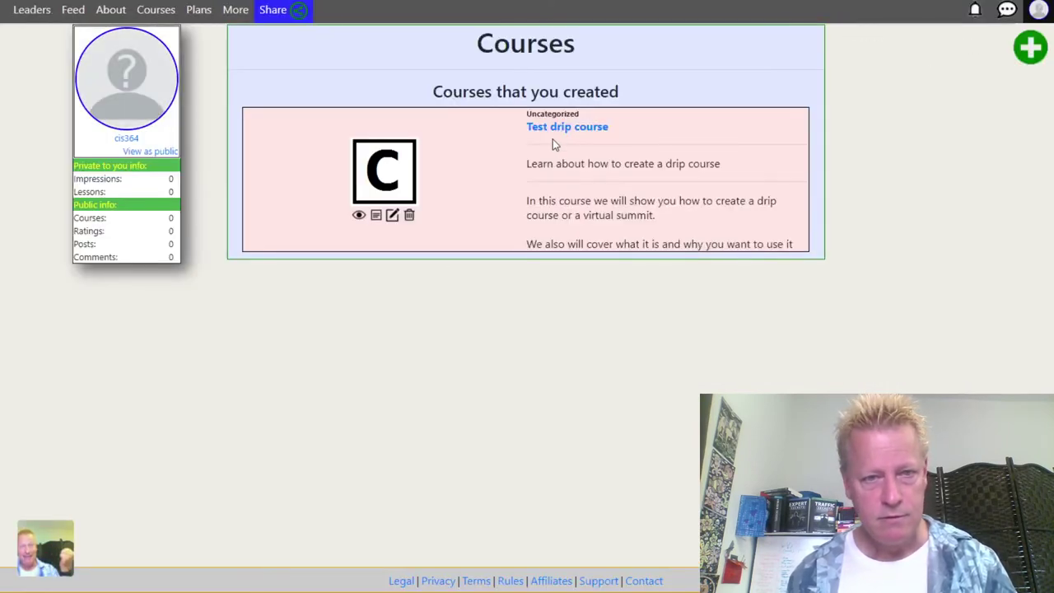
{"action": "left_click", "coordinate": [560, 126]}
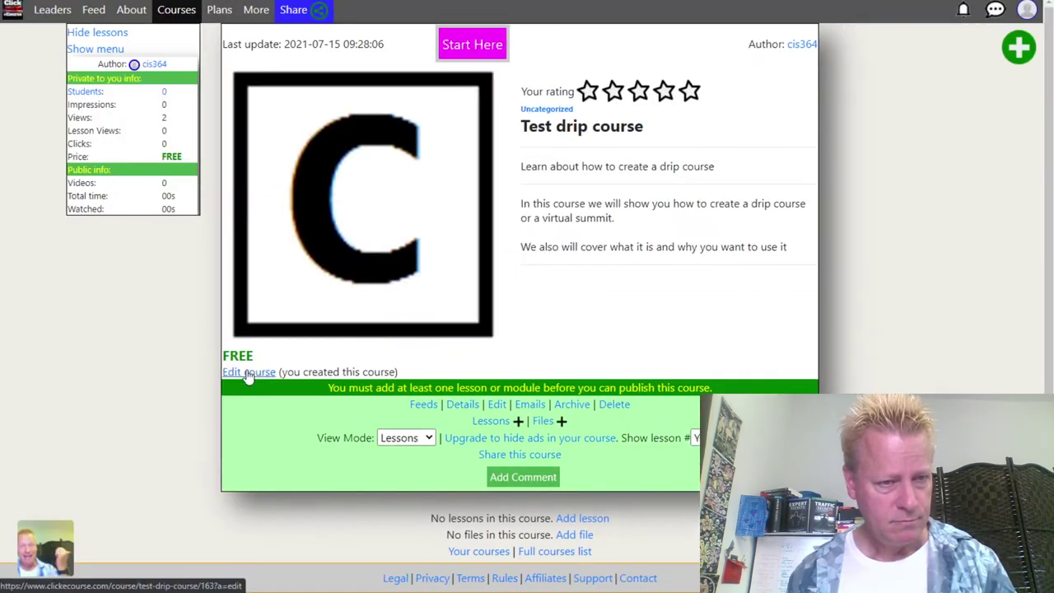
{"action": "left_click", "coordinate": [248, 372]}
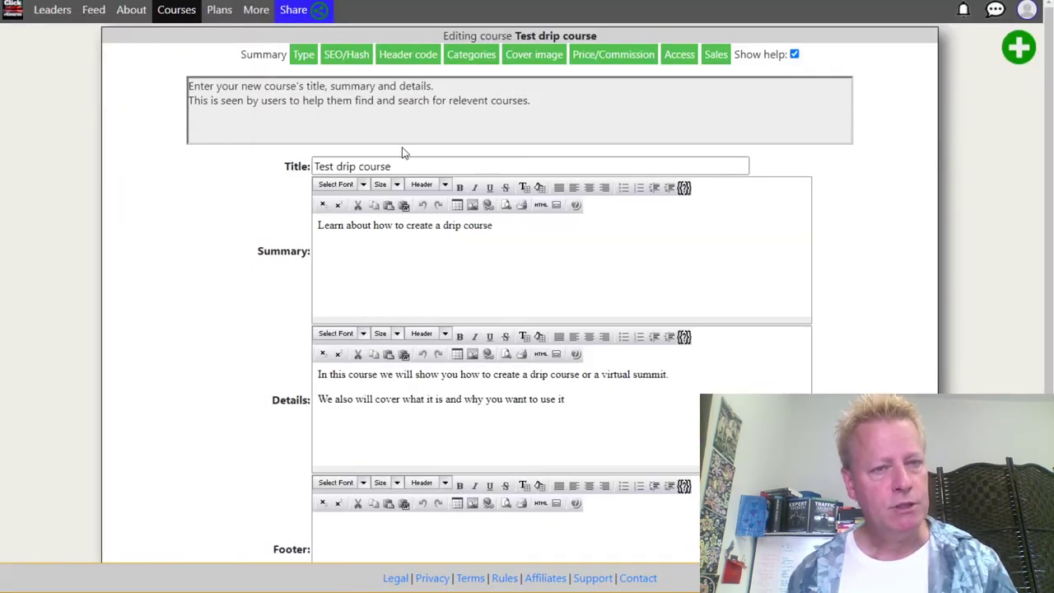
Set the course type to Drip content over time with 2021/07/15 as the start date.
{"action": "left_click", "coordinate": [303, 54]}
{"action": "left_click", "coordinate": [362, 181]}
{"action": "left_click", "coordinate": [340, 224]}
{"action": "left_click", "coordinate": [341, 217]}
{"action": "type", "text": "2021/07/15"}
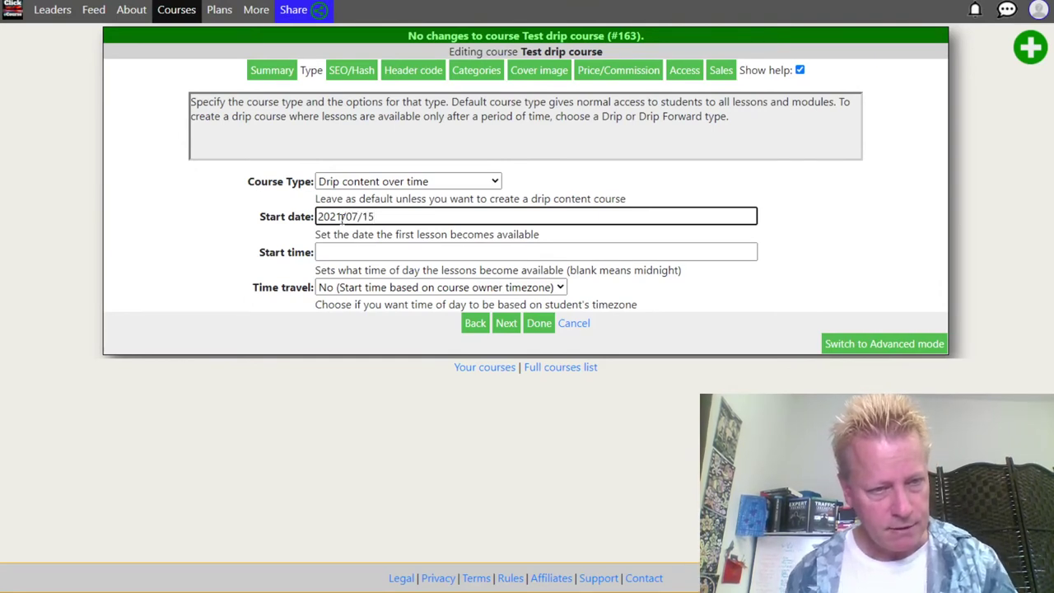
Set the lessons' start time to 08:00 and save the course type settings.
{"action": "left_click_drag", "start_coordinate": [317, 262], "coordinate": [329, 260]}
{"action": "left_click", "coordinate": [336, 251]}
{"action": "type", "text": "08:00"}
{"action": "left_click", "coordinate": [506, 322]}
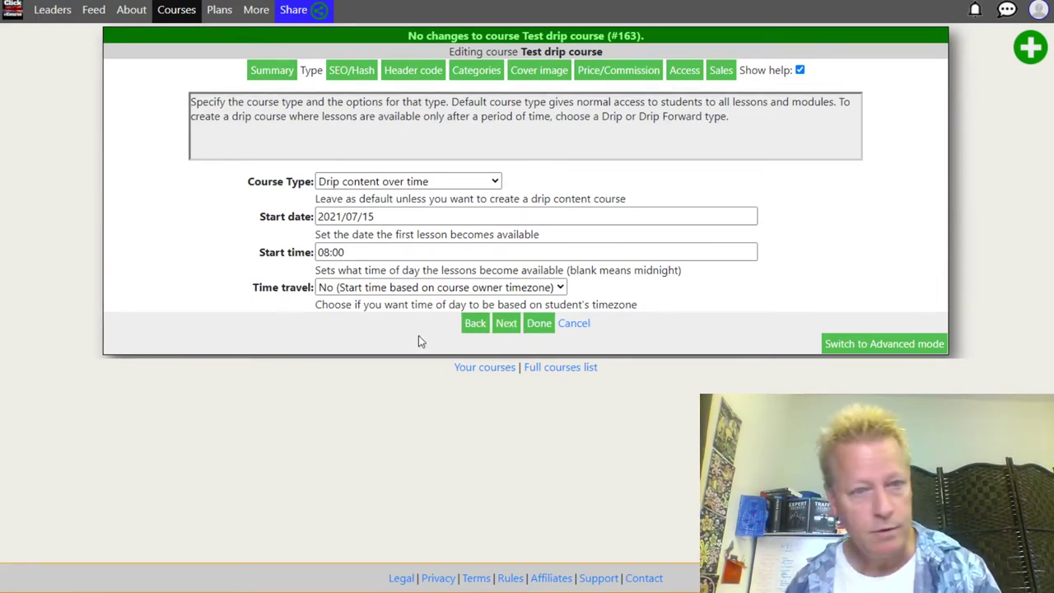
{"action": "left_click_drag", "start_coordinate": [336, 217], "coordinate": [317, 253]}
{"action": "left_click", "coordinate": [366, 251]}
{"action": "left_click", "coordinate": [506, 323]}
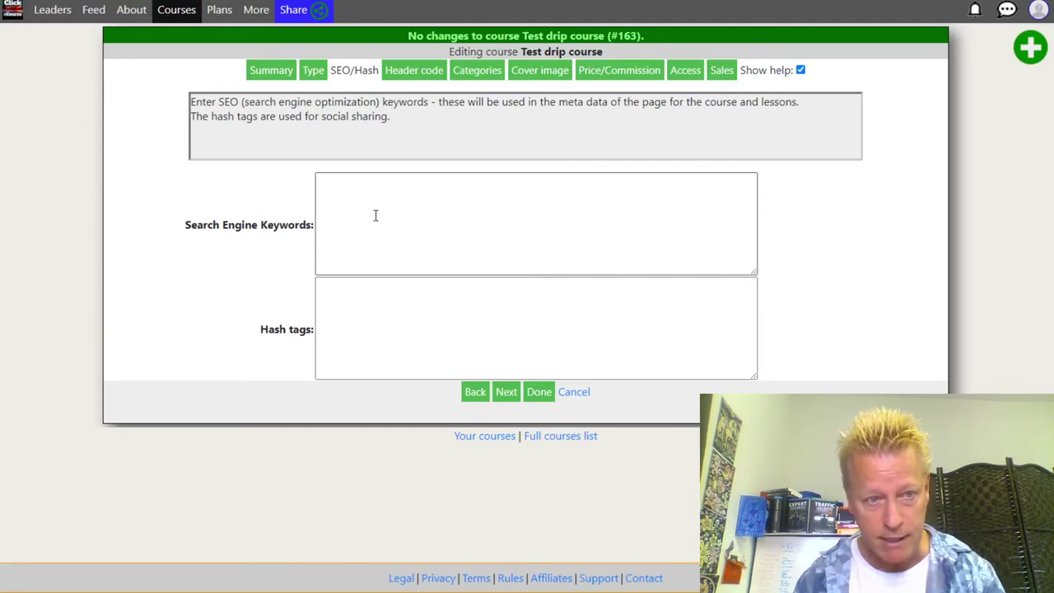
Examine the course's search keyword and hash tag fields and its ConversioBot, header, body head and footer code fields.
{"action": "left_click", "coordinate": [416, 326]}
{"action": "left_click", "coordinate": [390, 203]}
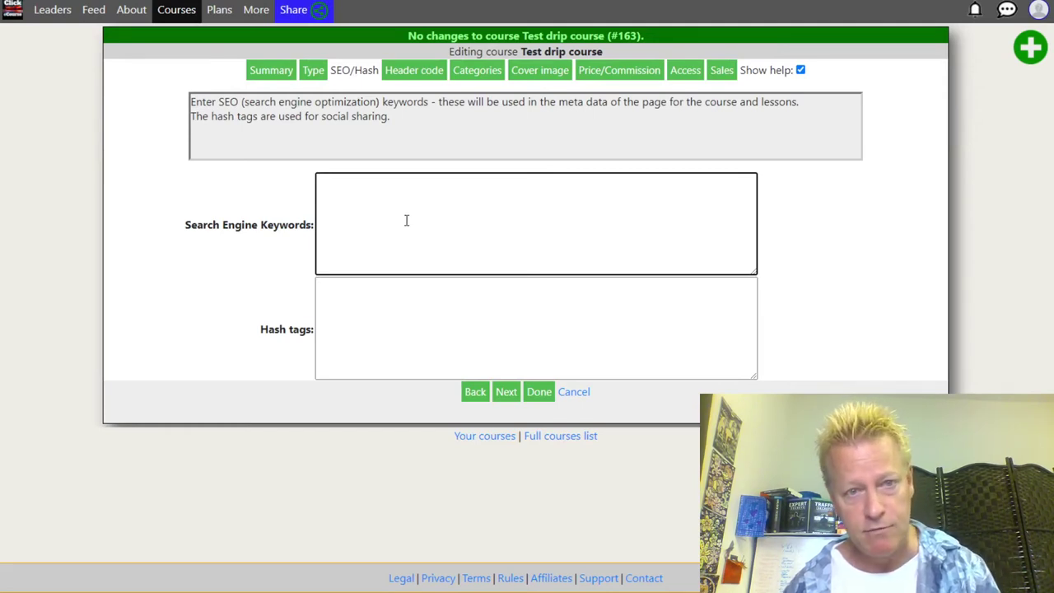
{"action": "left_click", "coordinate": [416, 72]}
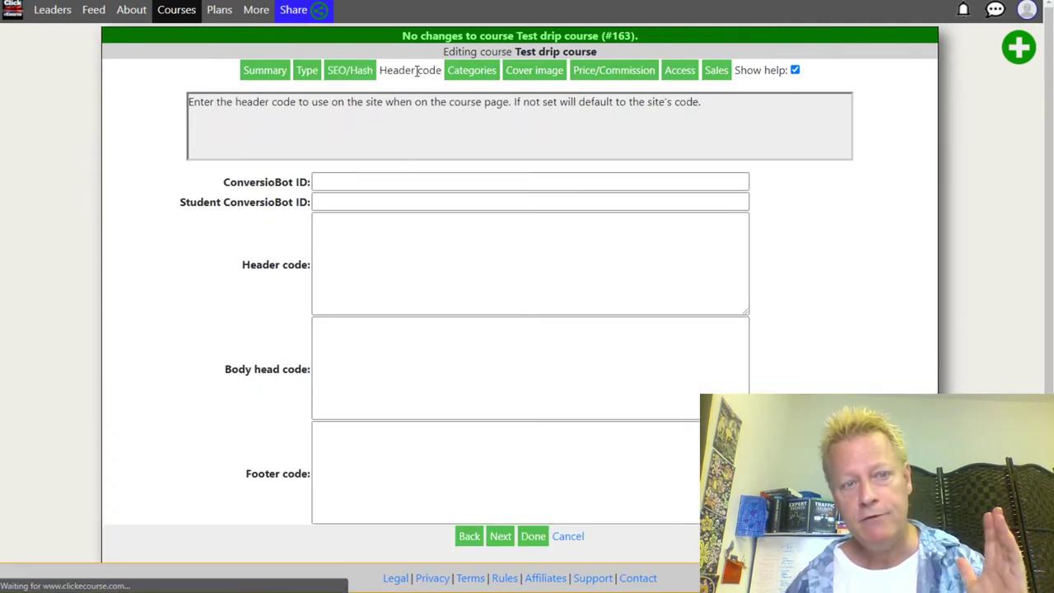
{"action": "left_click", "coordinate": [354, 182]}
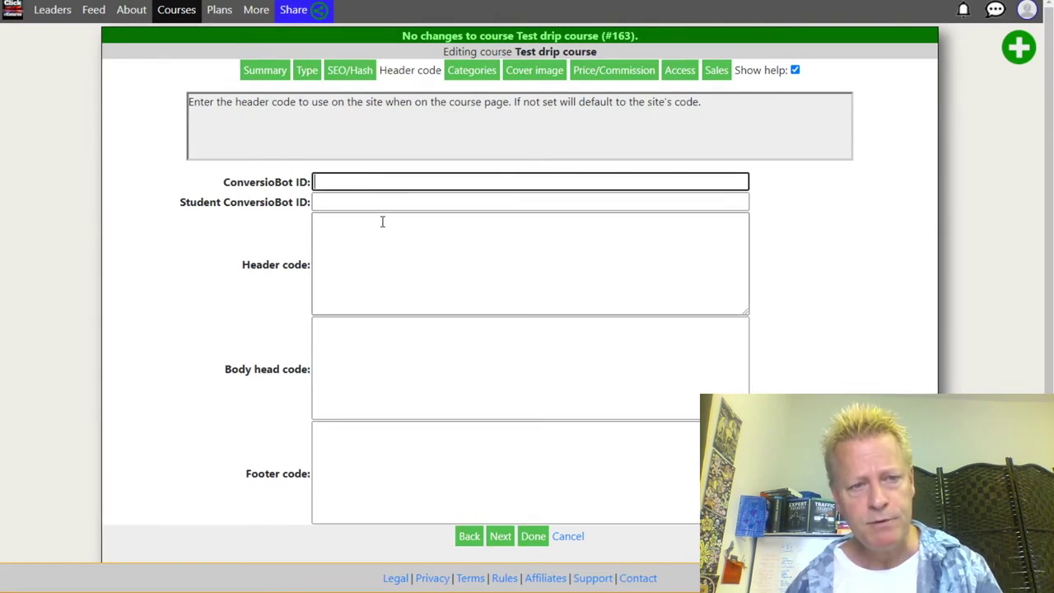
{"action": "left_click", "coordinate": [376, 247]}
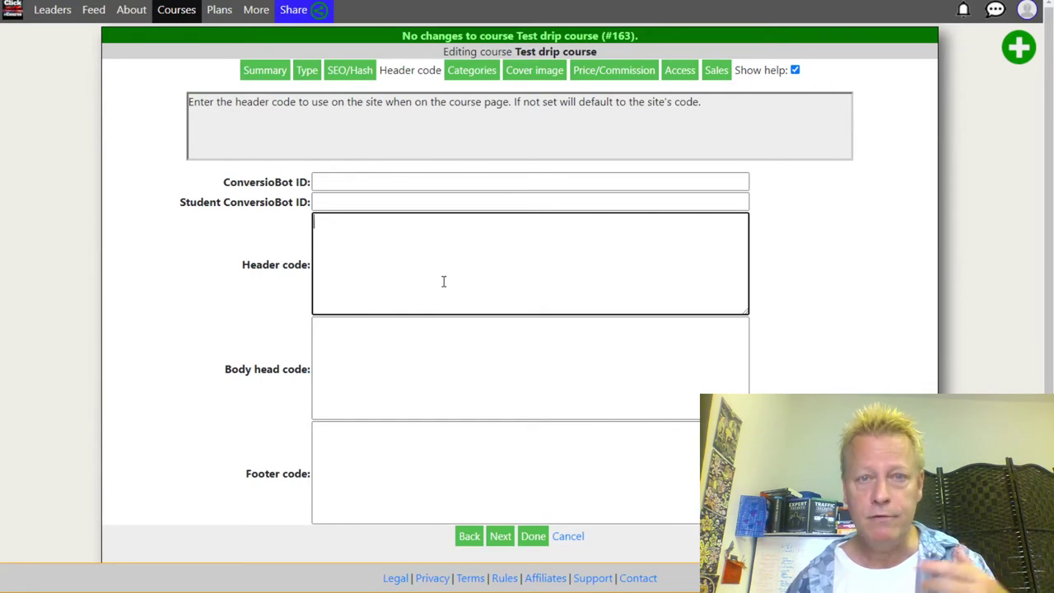
{"action": "left_click", "coordinate": [425, 382]}
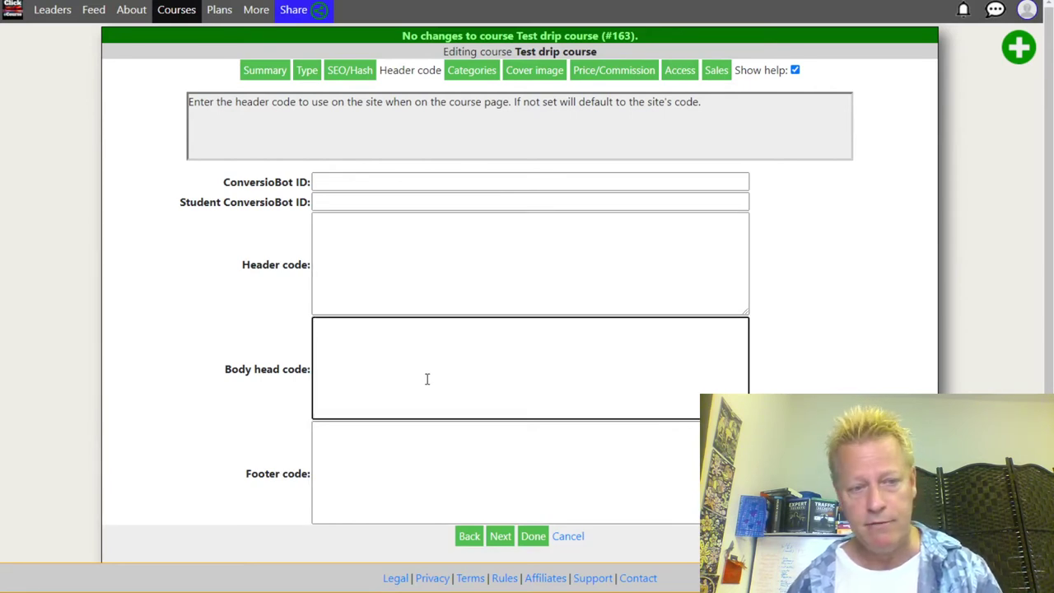
{"action": "scroll", "coordinate": [427, 378], "scroll_direction": "down", "scroll_amount": 1}
{"action": "left_click", "coordinate": [401, 423]}
{"action": "left_click", "coordinate": [385, 332]}
{"action": "left_click", "coordinate": [374, 257]}
{"action": "scroll", "coordinate": [486, 111], "scroll_direction": "up", "scroll_amount": 1}
{"action": "scroll", "coordinate": [477, 99], "scroll_direction": "up", "scroll_amount": 1}
Set the course's main category to Affiliate Marketing and its sub-category to Click eCourse.
{"action": "left_click", "coordinate": [471, 72]}
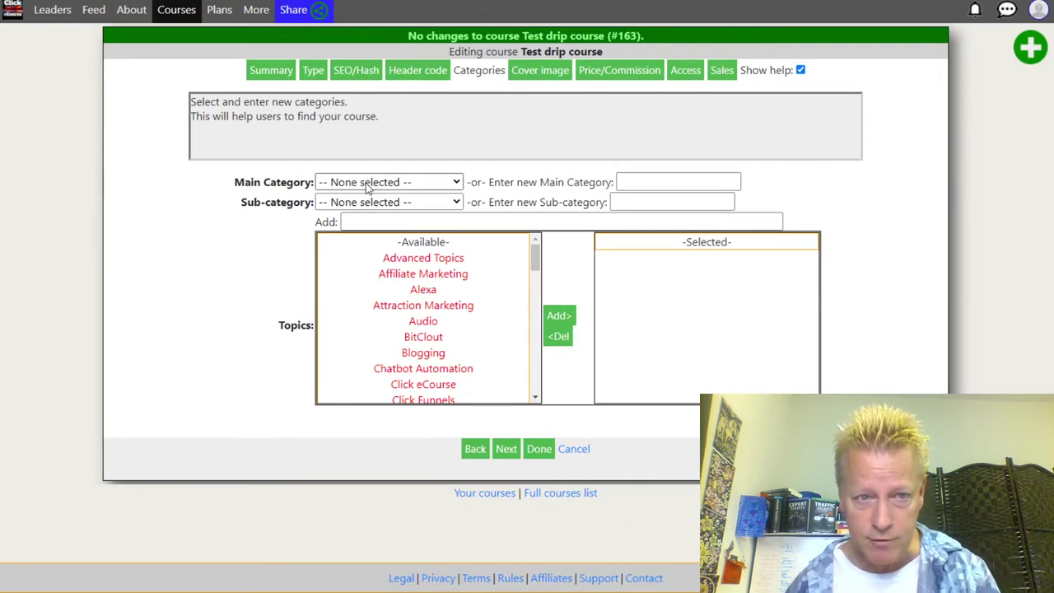
{"action": "left_click", "coordinate": [367, 183]}
{"action": "left_click", "coordinate": [362, 245]}
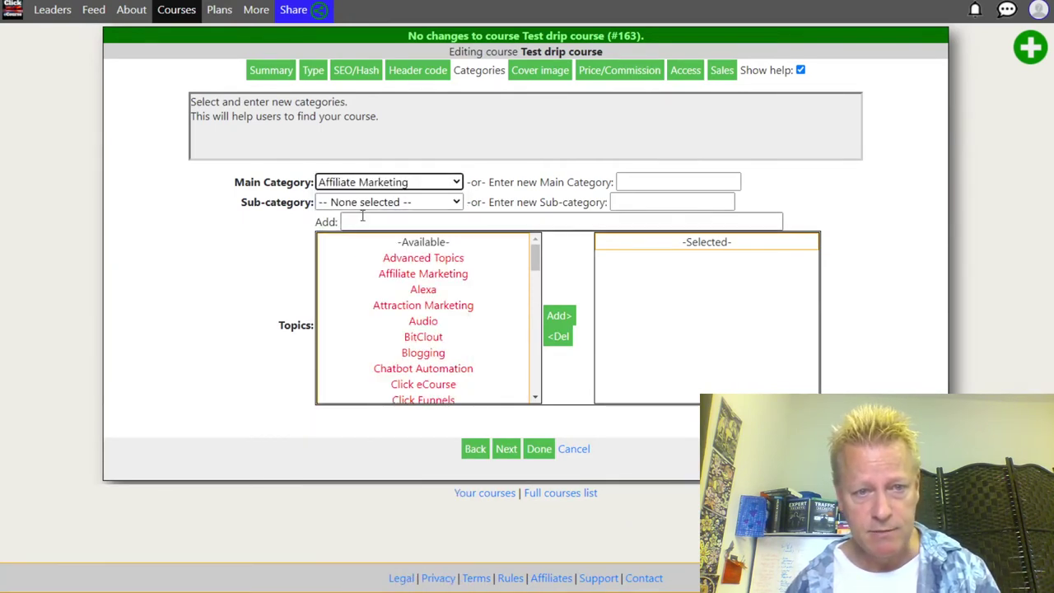
{"action": "left_click", "coordinate": [362, 203]}
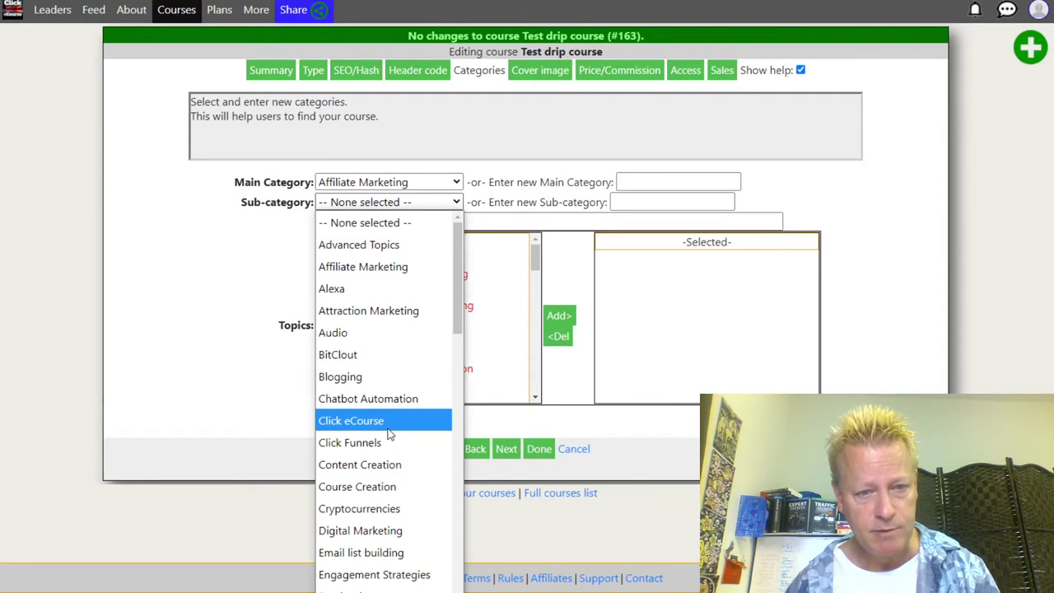
{"action": "left_click", "coordinate": [388, 429]}
Add the topics Blogging, Click eCourse, Content Creation, Course Creation and Master of Simple to the course and save the categories.
{"action": "left_click", "coordinate": [426, 354]}
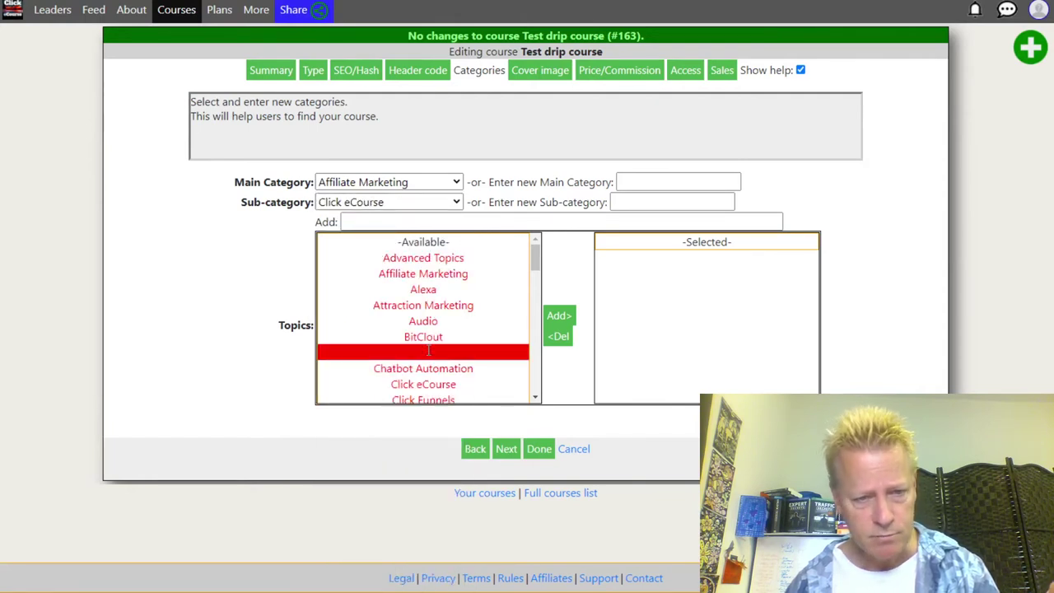
{"action": "left_click", "coordinate": [436, 384], "text": "ctrl"}
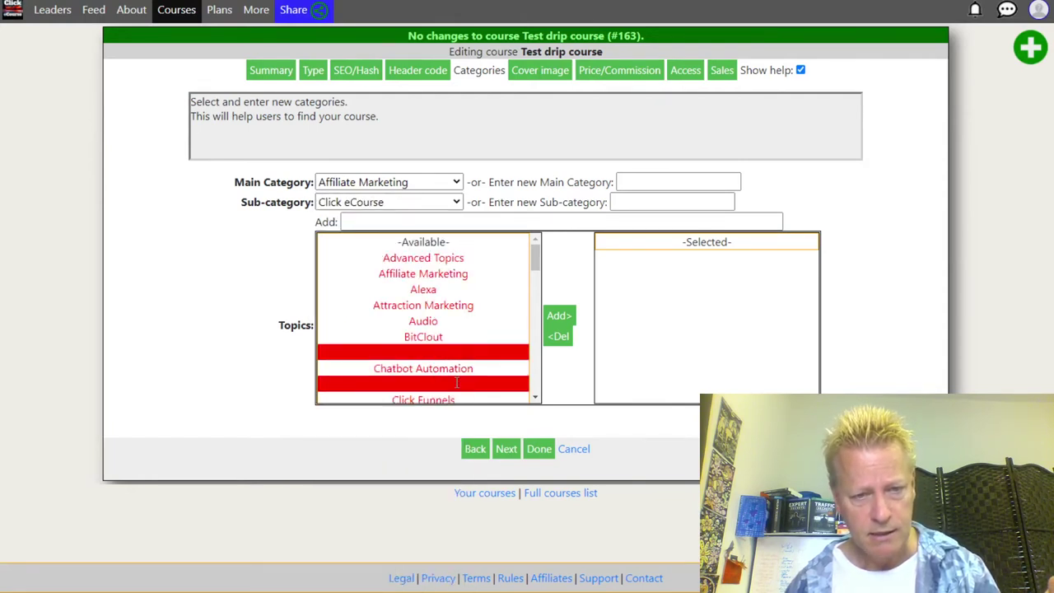
{"action": "scroll", "coordinate": [443, 352], "scroll_direction": "down", "scroll_amount": 3}
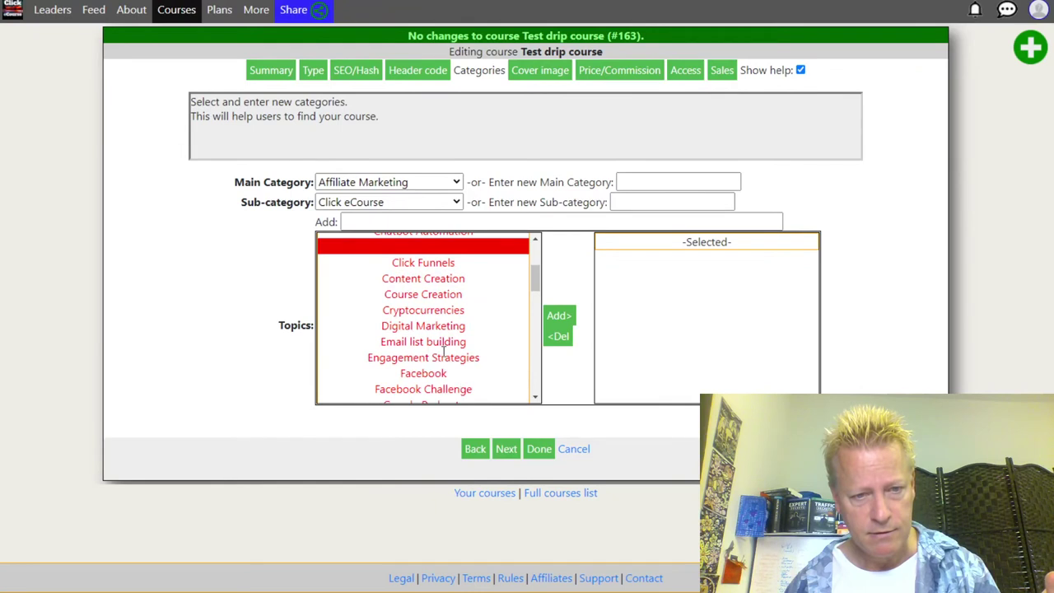
{"action": "left_click", "coordinate": [425, 293], "text": "ctrl"}
{"action": "left_click", "coordinate": [430, 278], "text": "ctrl"}
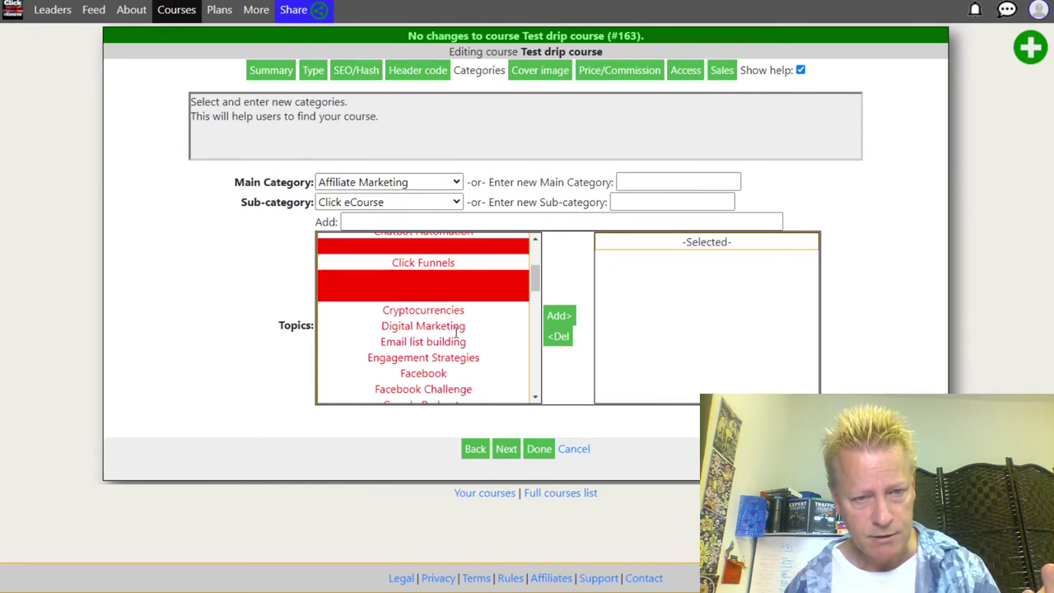
{"action": "scroll", "coordinate": [429, 377], "scroll_direction": "down", "scroll_amount": 3}
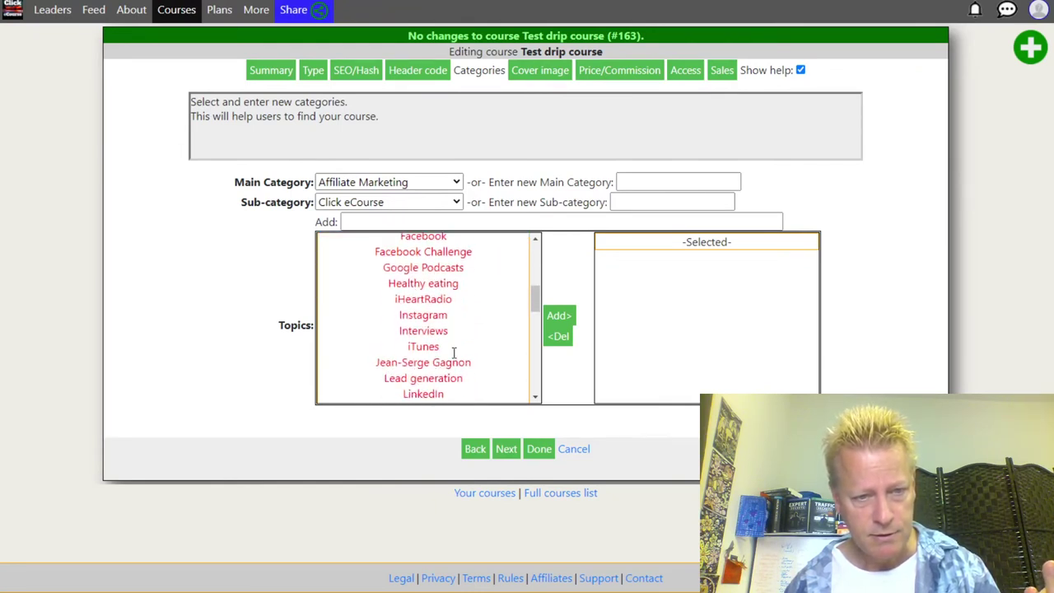
{"action": "left_click", "coordinate": [423, 330], "text": "ctrl"}
{"action": "left_click", "coordinate": [424, 330], "text": "ctrl"}
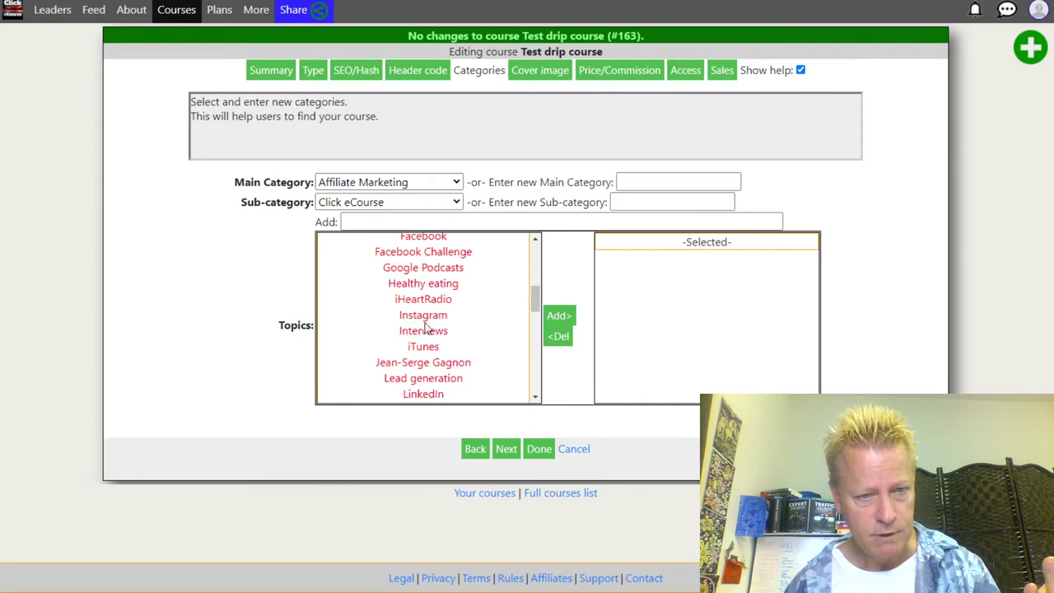
{"action": "left_click", "coordinate": [430, 269], "text": "ctrl"}
{"action": "left_click", "coordinate": [430, 268], "text": "ctrl"}
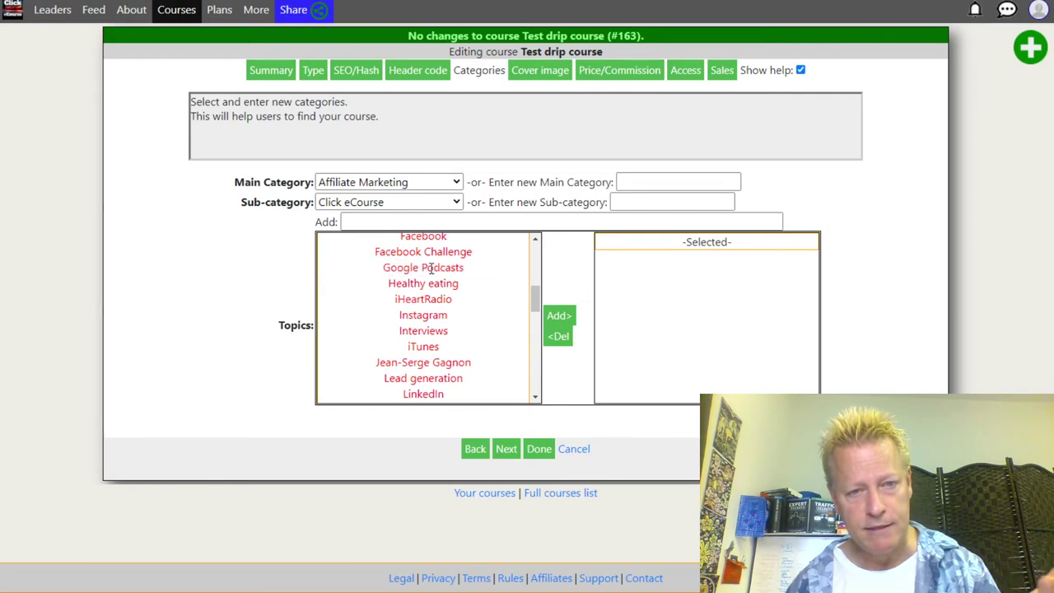
{"action": "scroll", "coordinate": [440, 375], "scroll_direction": "down", "scroll_amount": 3}
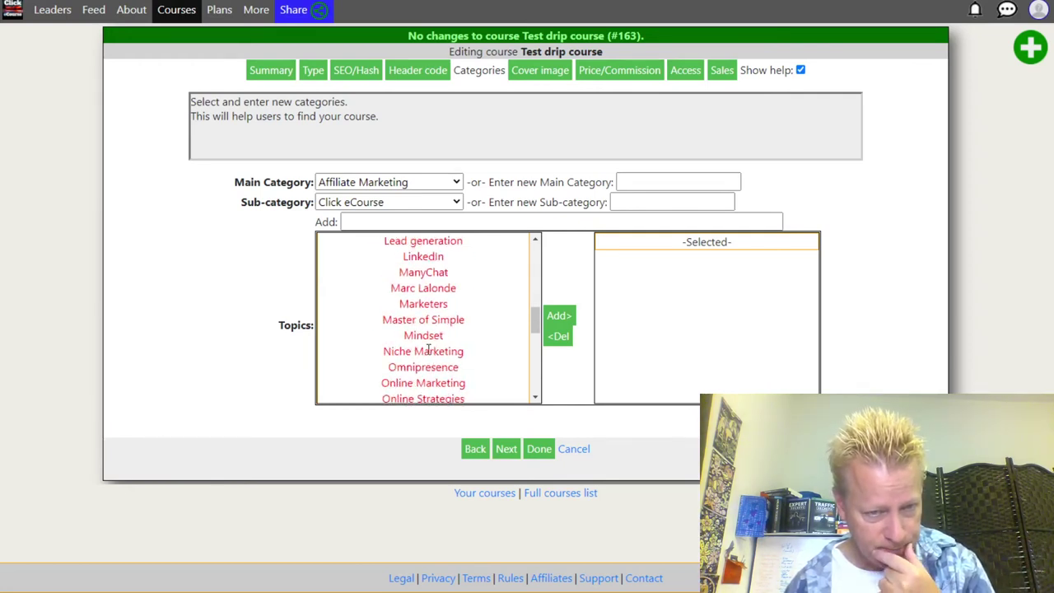
{"action": "left_click", "coordinate": [424, 319]}
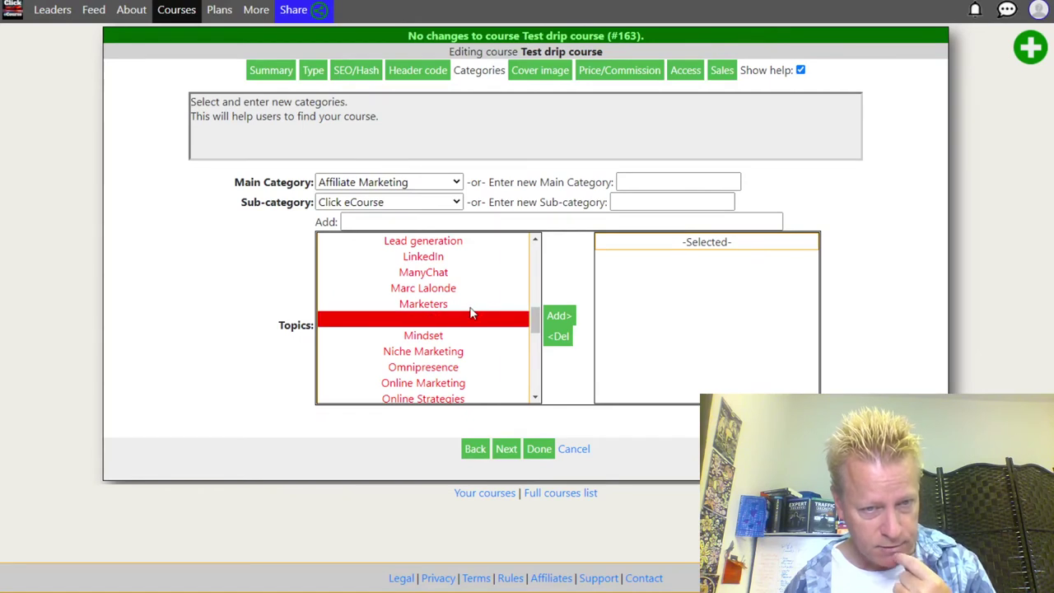
{"action": "left_click", "coordinate": [559, 315]}
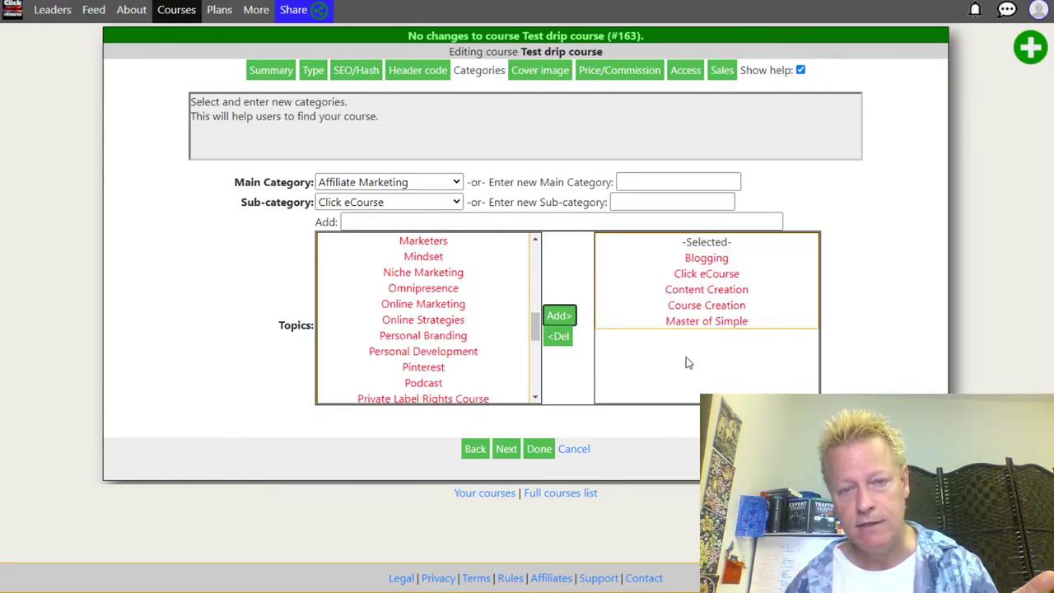
{"action": "left_click", "coordinate": [506, 450]}
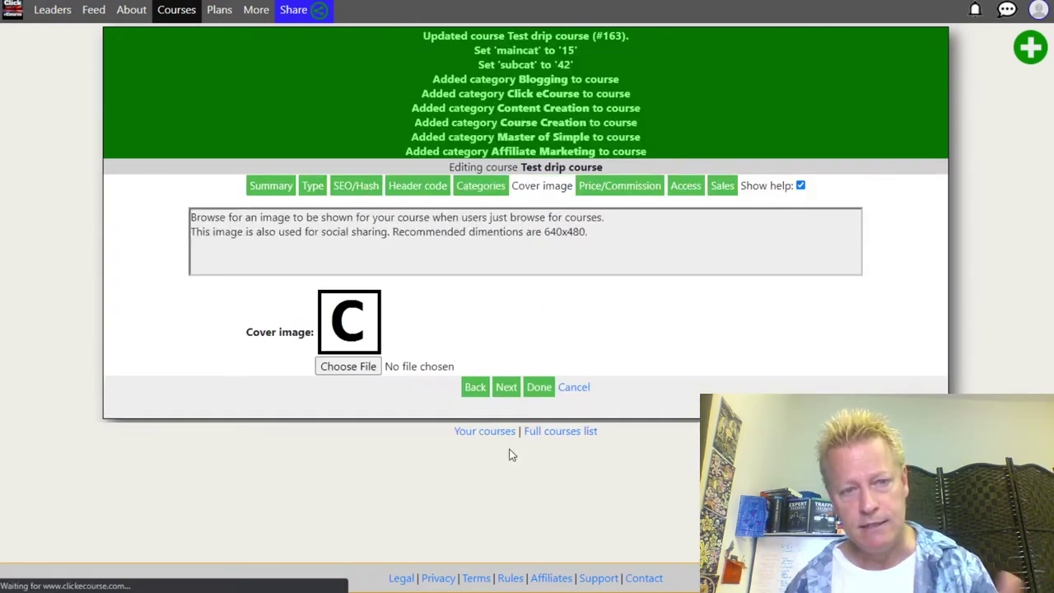
Upload "BitClout Virtual Summit - July 12 -no 2nd - no link.png" as the course's cover image and save it.
{"action": "left_click", "coordinate": [347, 366]}
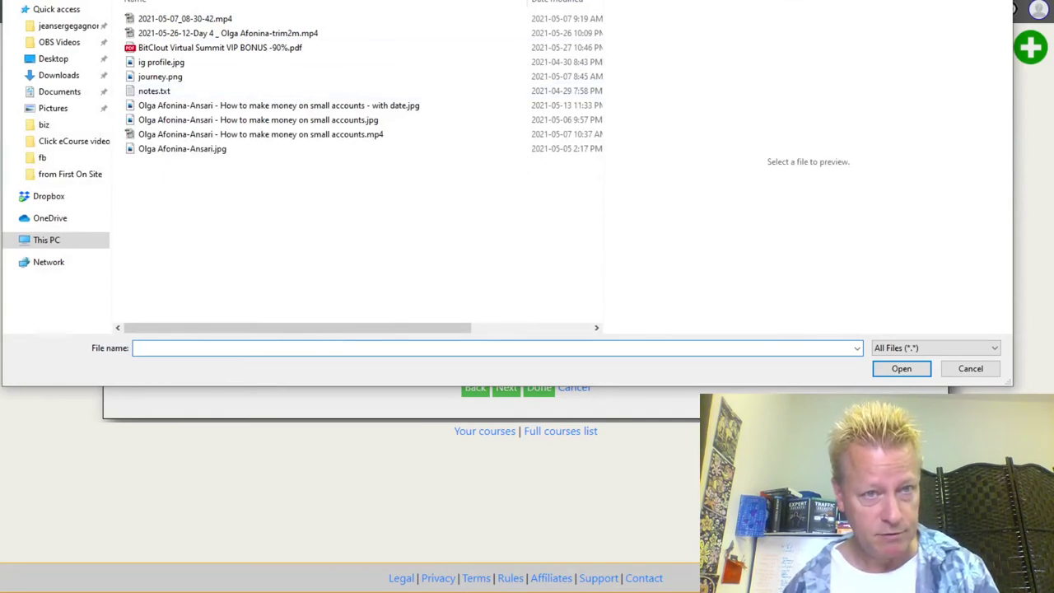
{"action": "left_click", "coordinate": [164, 0]}
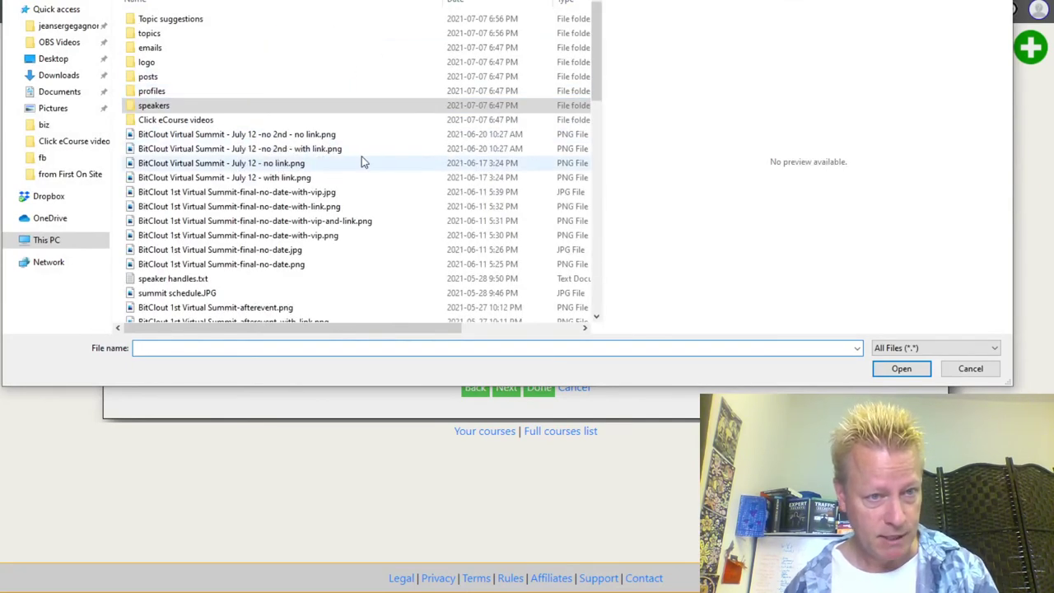
{"action": "double_click", "coordinate": [315, 133]}
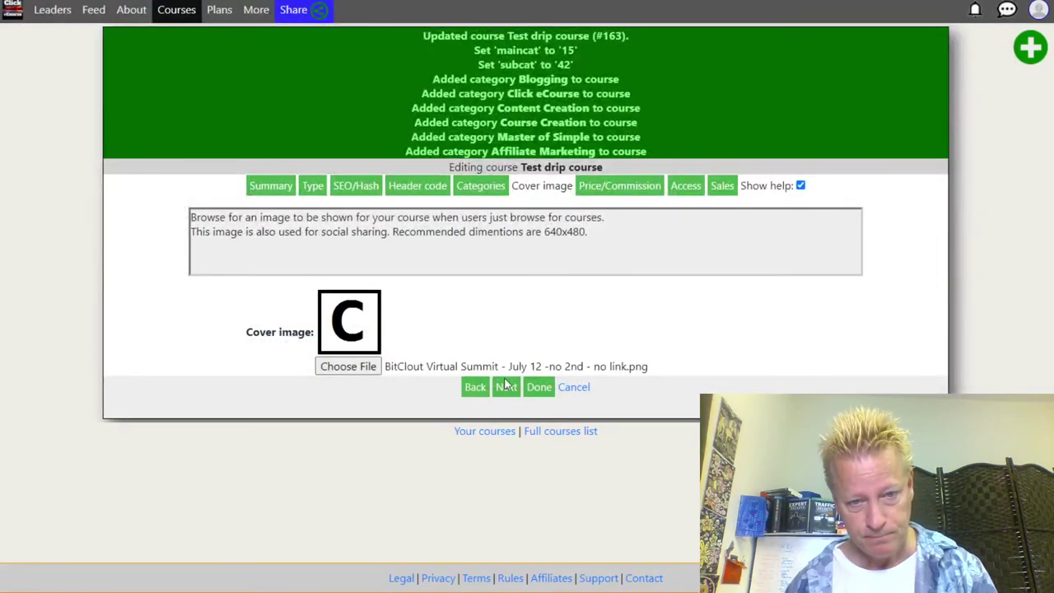
{"action": "left_click", "coordinate": [506, 386]}
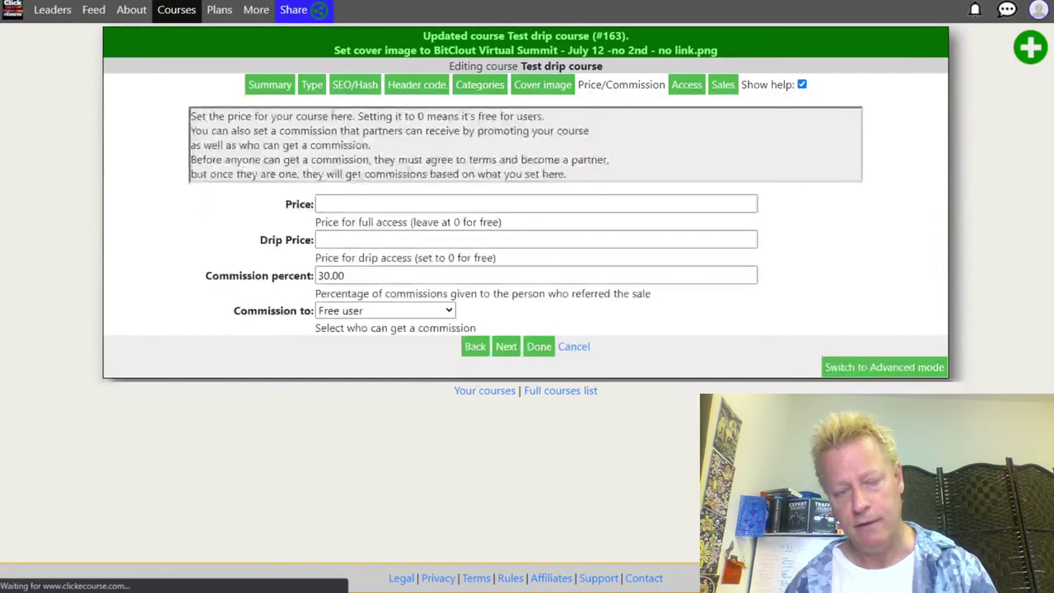
Set both the course's full-access price and its drip price to 100.
{"action": "left_click", "coordinate": [362, 207]}
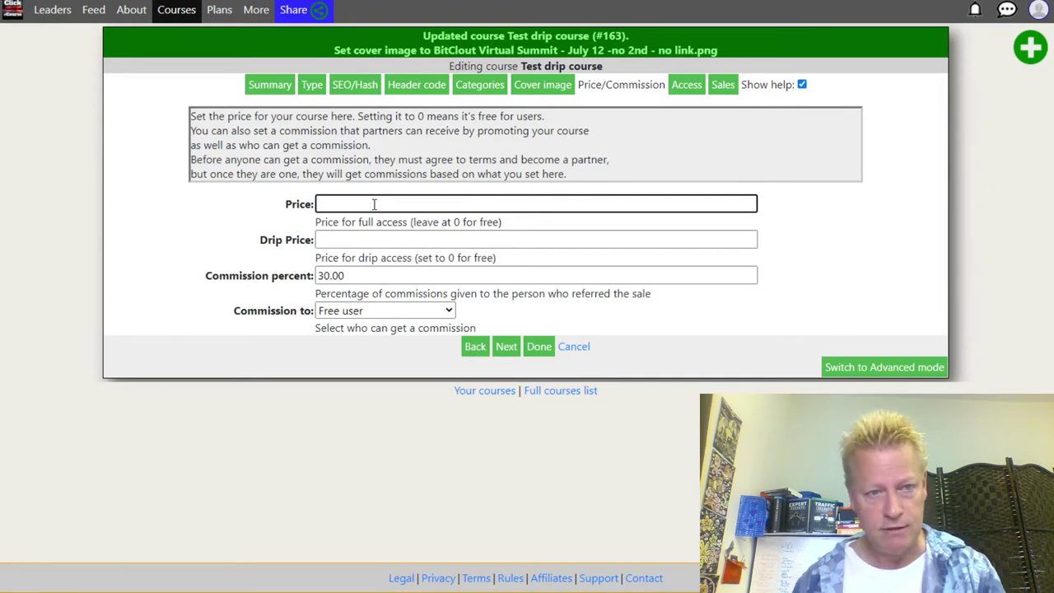
{"action": "type", "text": "100"}
{"action": "key", "text": "Tab"}
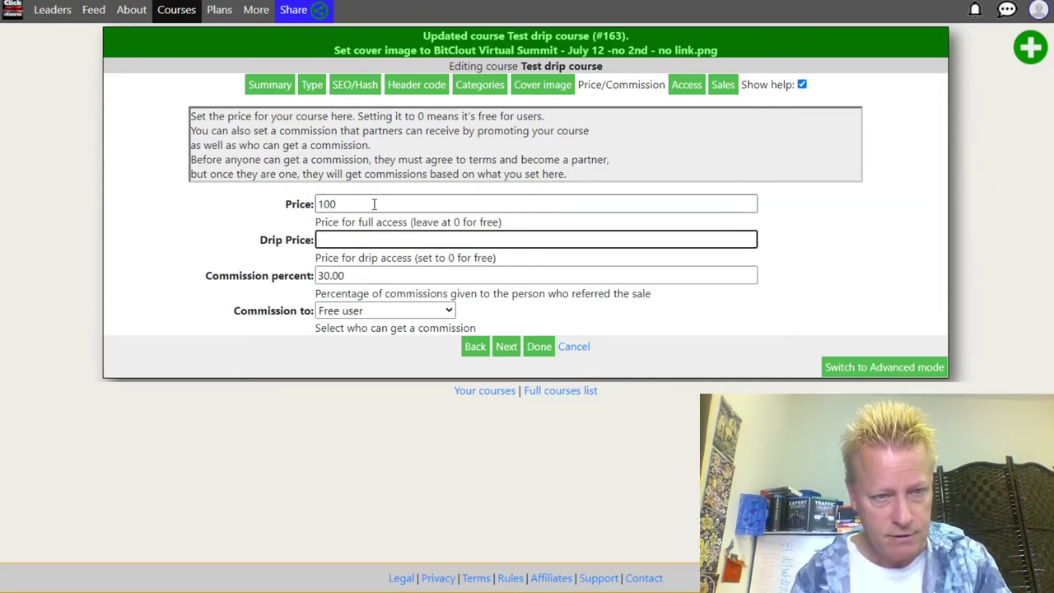
Set the commission percent to 80 and save the price and commission settings.
{"action": "left_click", "coordinate": [347, 277]}
{"action": "left_click_drag", "start_coordinate": [346, 278], "coordinate": [280, 275]}
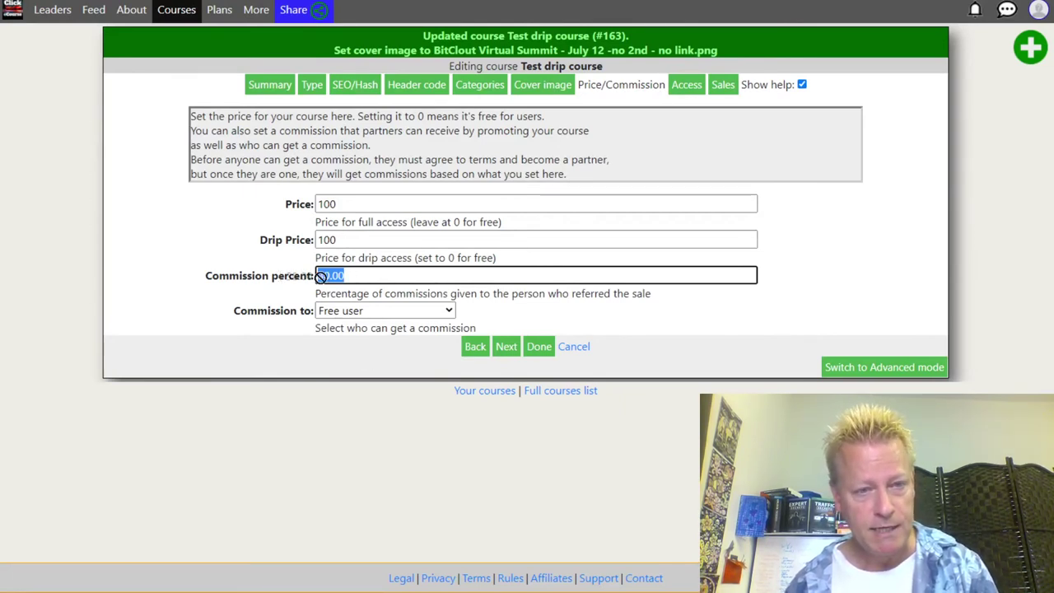
{"action": "type", "text": "25"}
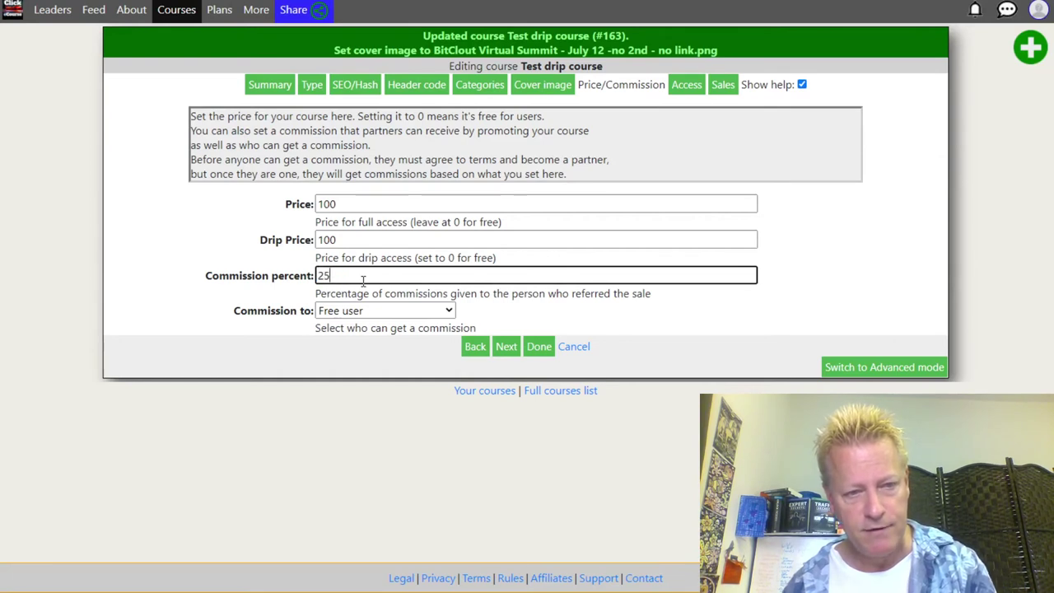
{"action": "left_click", "coordinate": [284, 278]}
{"action": "type", "text": "33"}
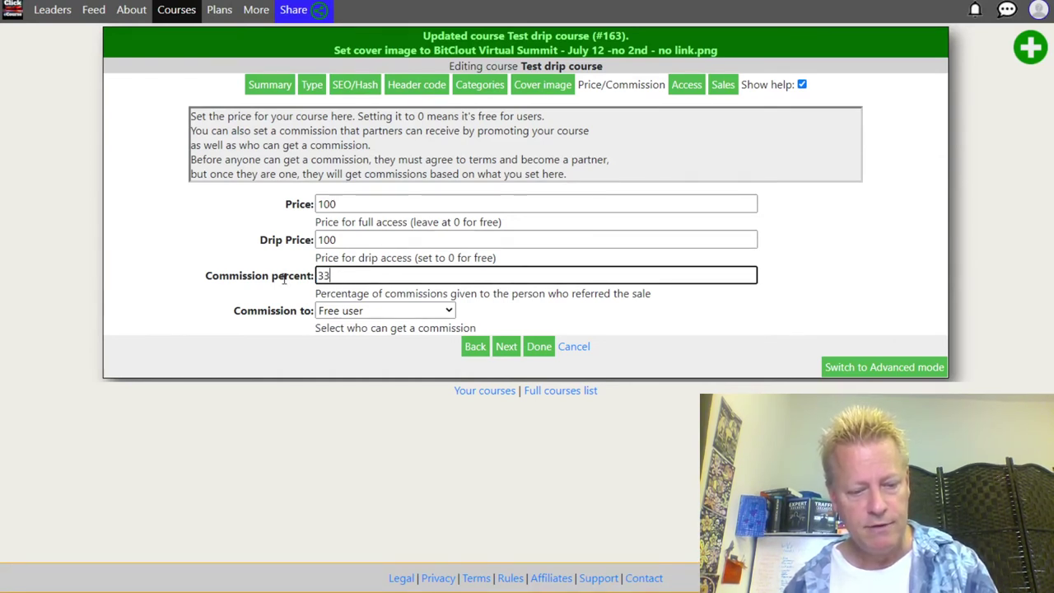
{"action": "key", "text": "BackSpace"}
{"action": "type", "text": "0"}
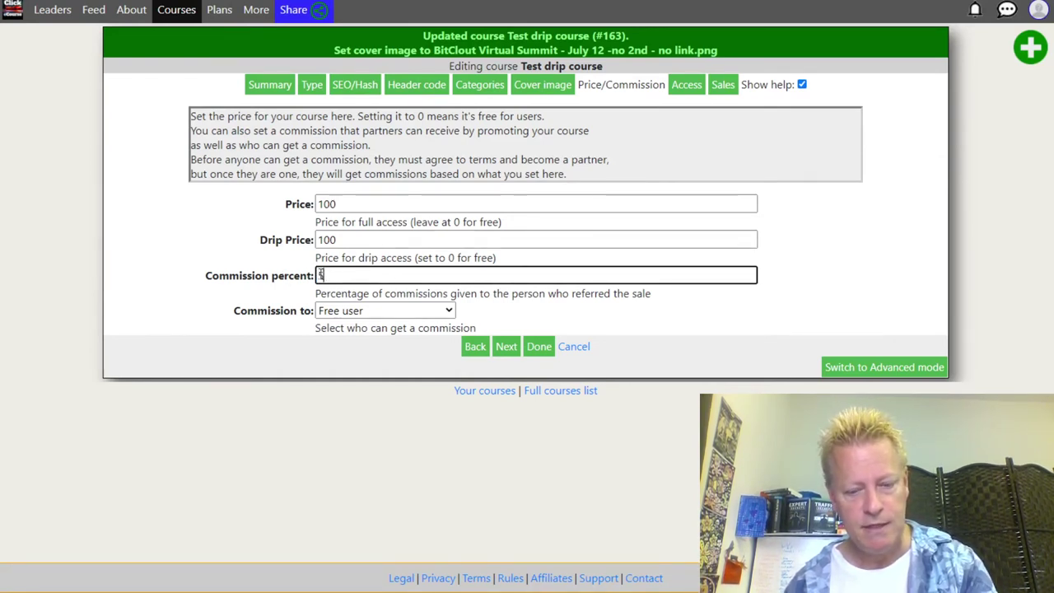
{"action": "double_click", "coordinate": [320, 276]}
{"action": "type", "text": "80"}
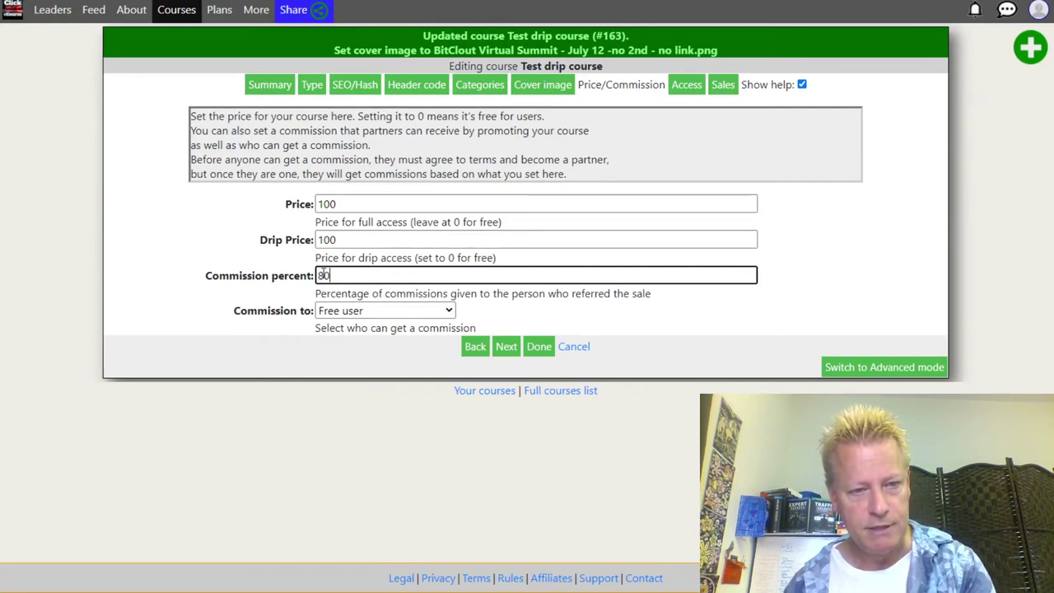
{"action": "left_click", "coordinate": [507, 345]}
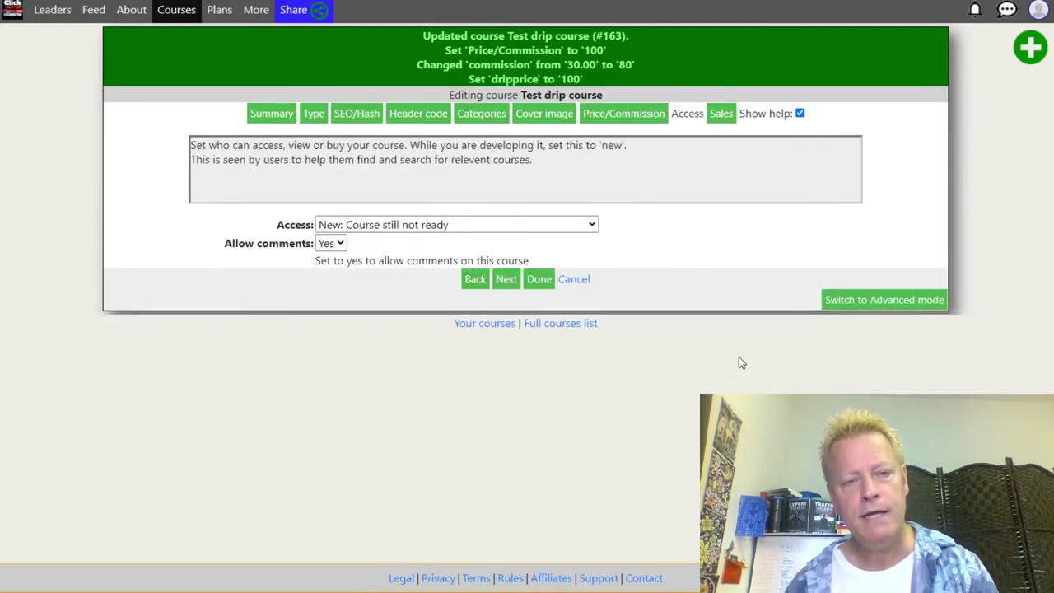
Keep the access as "New: Course still not ready" with comments allowed, and finish editing the course without a sales page.
{"action": "left_click", "coordinate": [383, 226]}
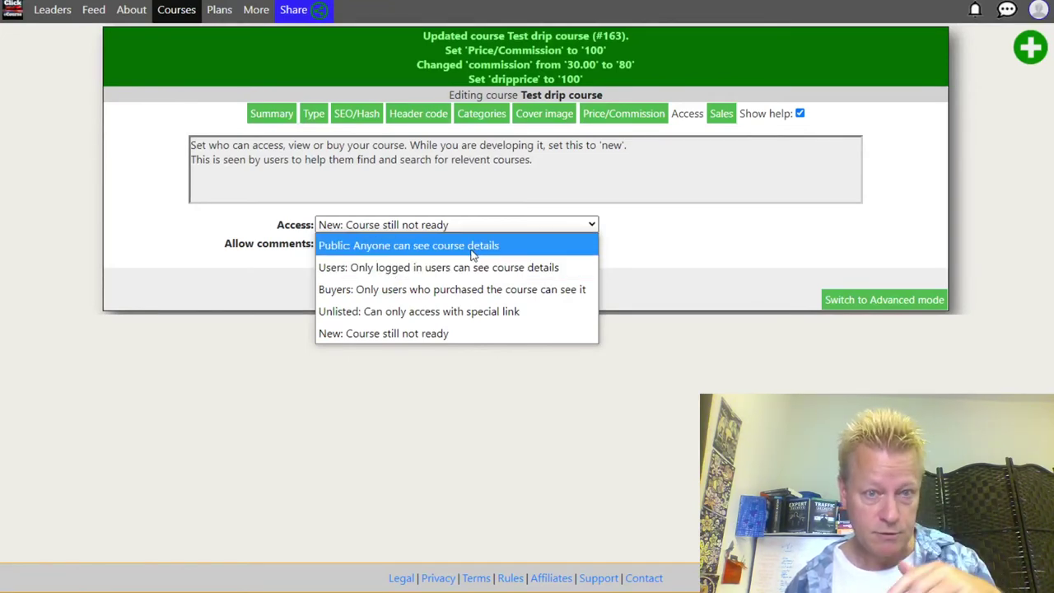
{"action": "left_click", "coordinate": [474, 334]}
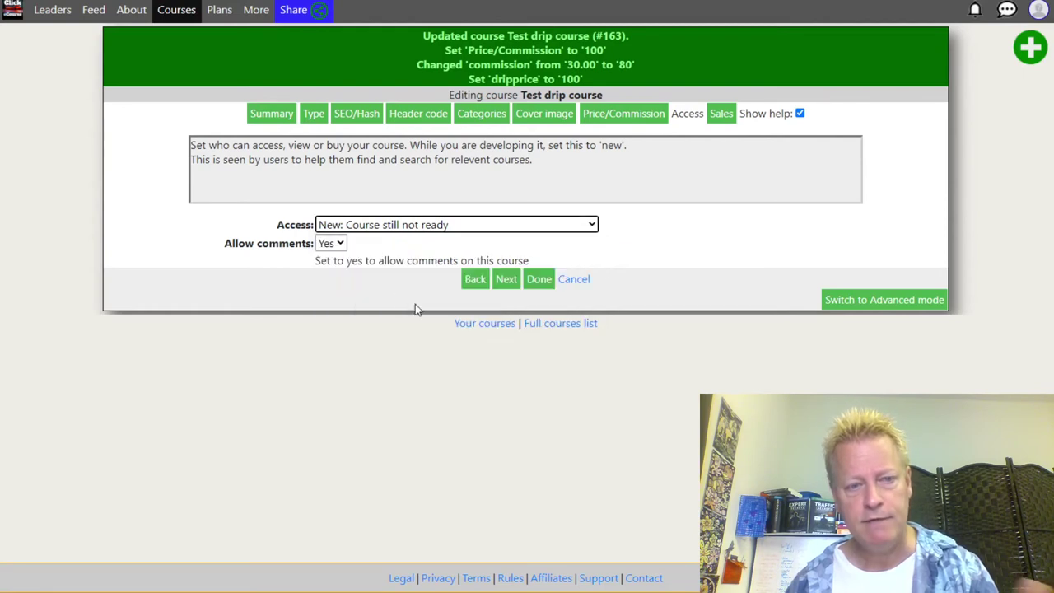
{"action": "left_click", "coordinate": [339, 244]}
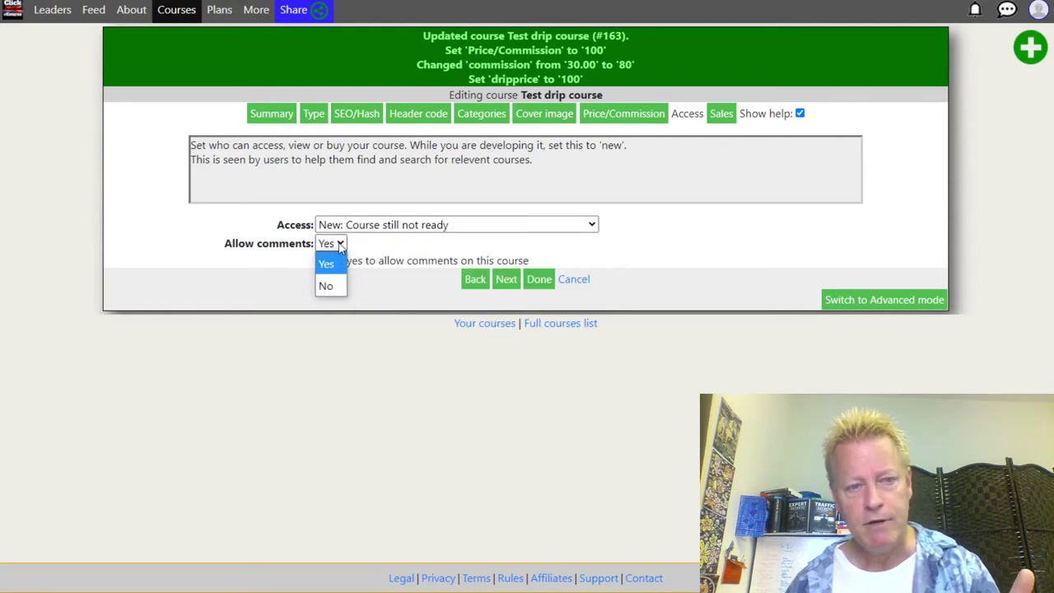
{"action": "left_click", "coordinate": [372, 280]}
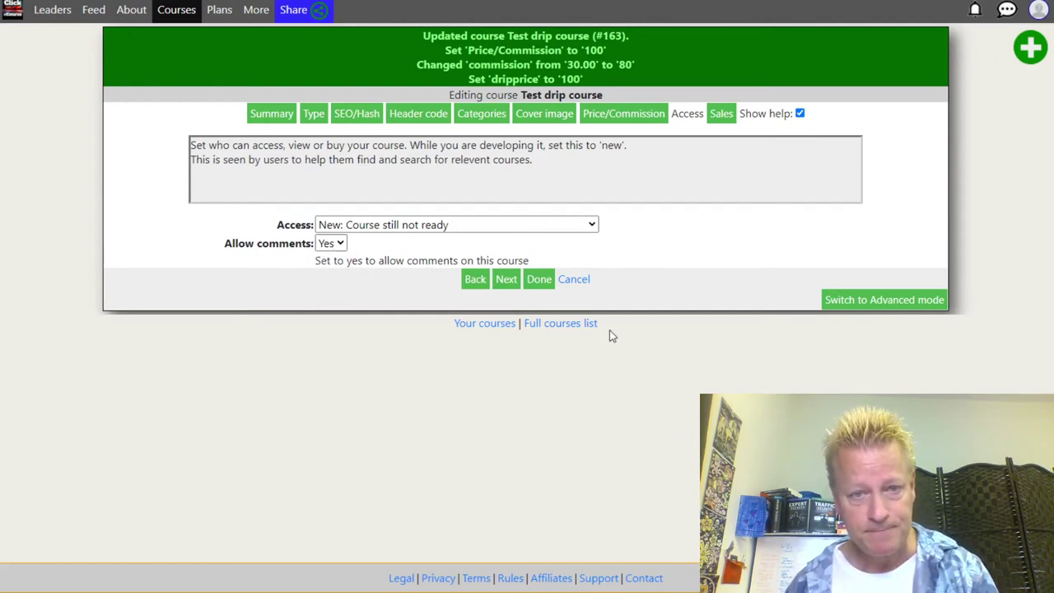
{"action": "left_click", "coordinate": [506, 283]}
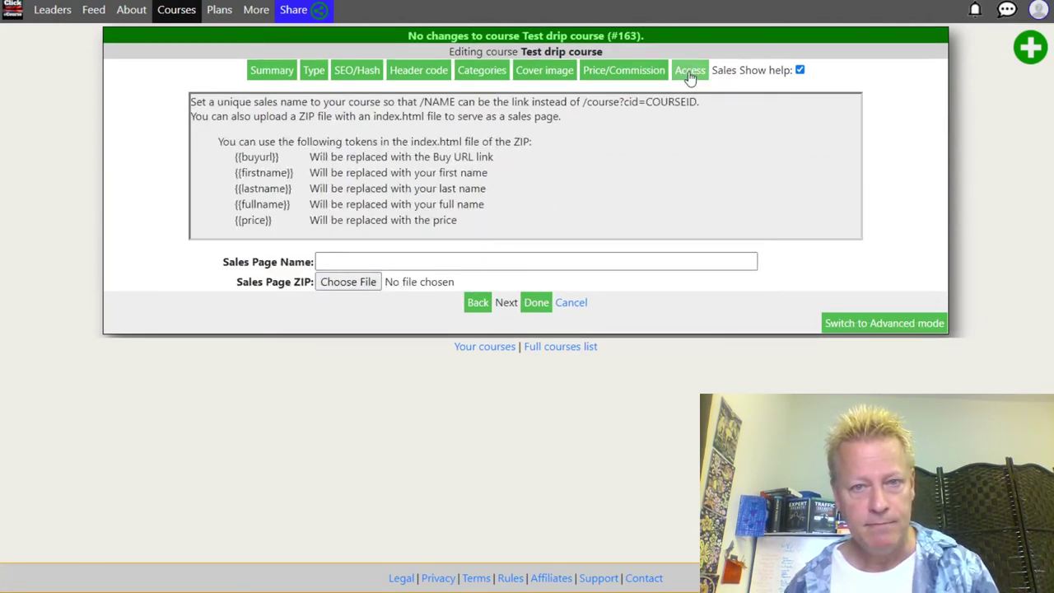
{"action": "left_click", "coordinate": [536, 303]}
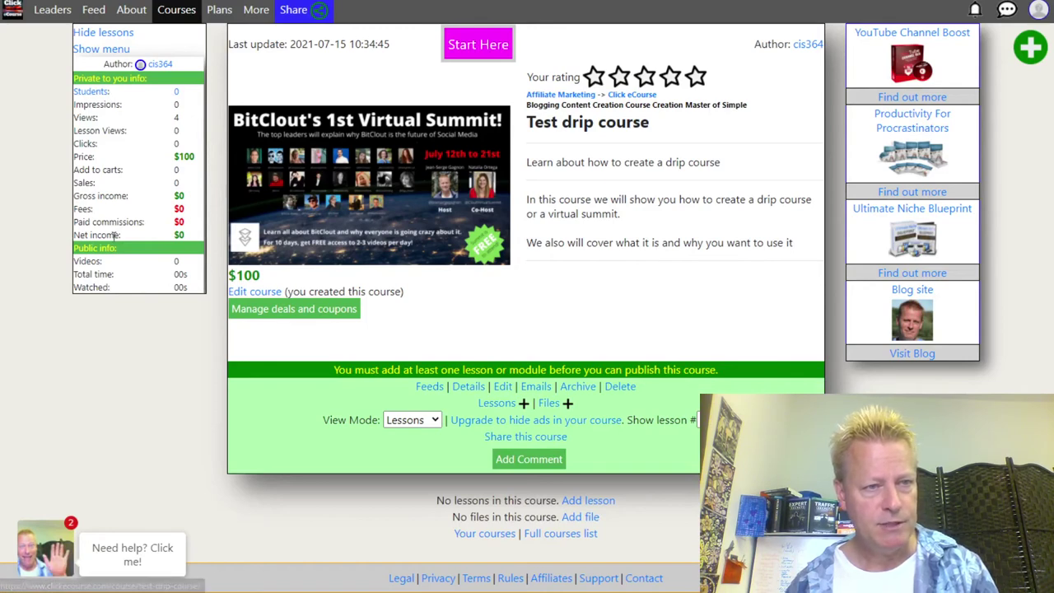
Start a new lesson in the test drip course, ready for its first shareable video link.
{"action": "left_click_drag", "start_coordinate": [173, 157], "coordinate": [195, 158]}
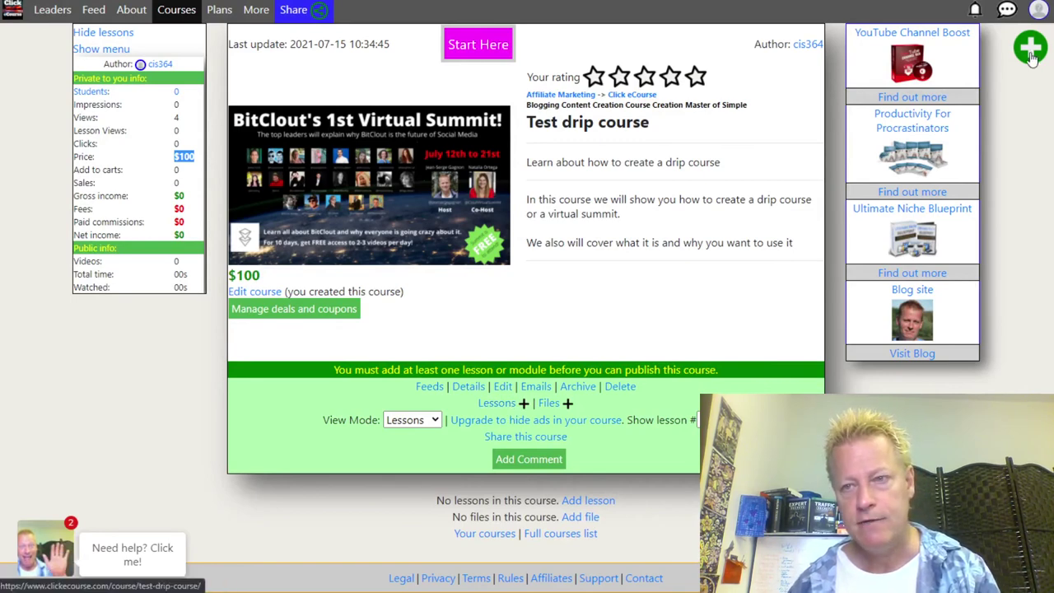
{"action": "mouse_move", "coordinate": [1030, 51]}
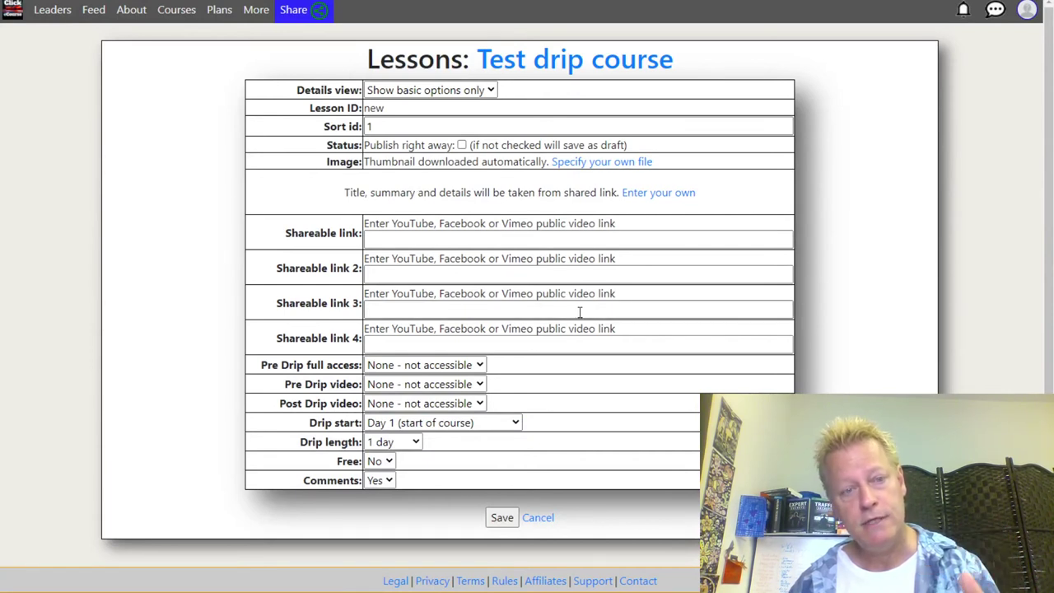
{"action": "left_click", "coordinate": [425, 241]}
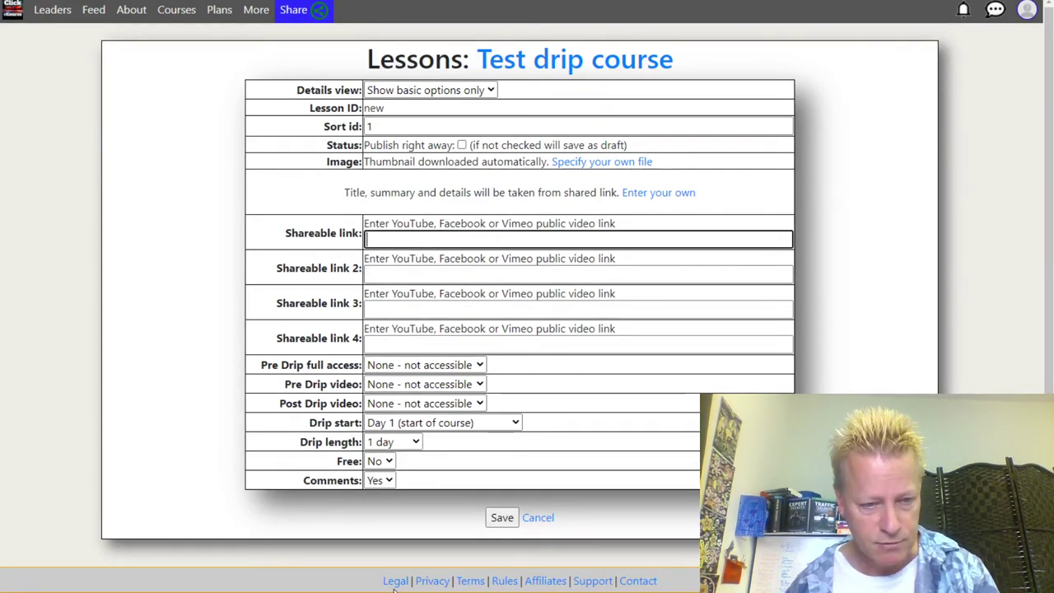
Switch to YouTube Studio and copy the shareable link of the 44:41 video in the channel's uploads.
{"action": "left_click", "coordinate": [85, 568]}
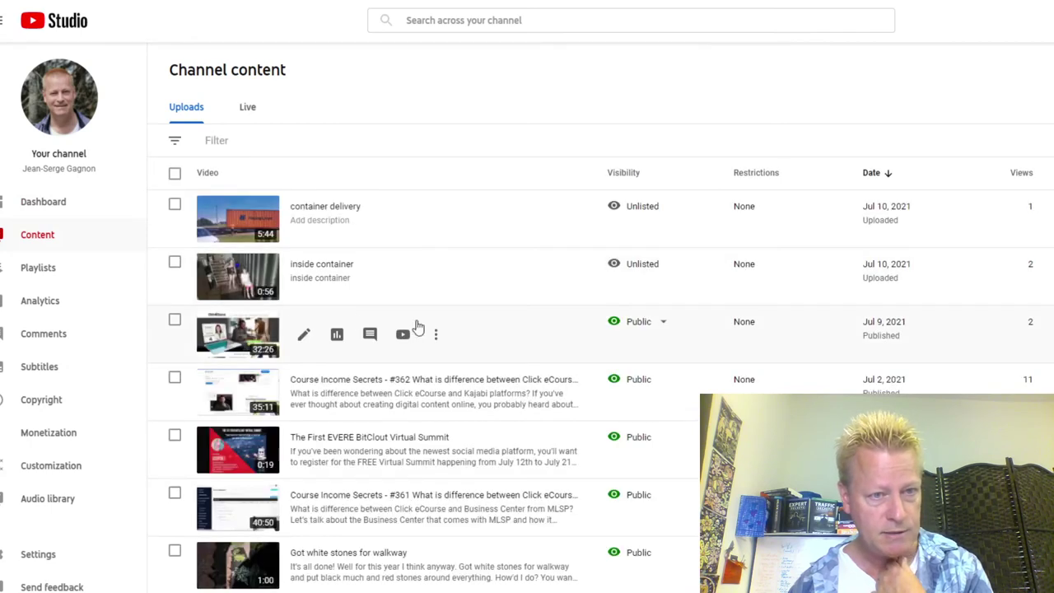
{"action": "scroll", "coordinate": [423, 321], "scroll_direction": "down", "scroll_amount": 3}
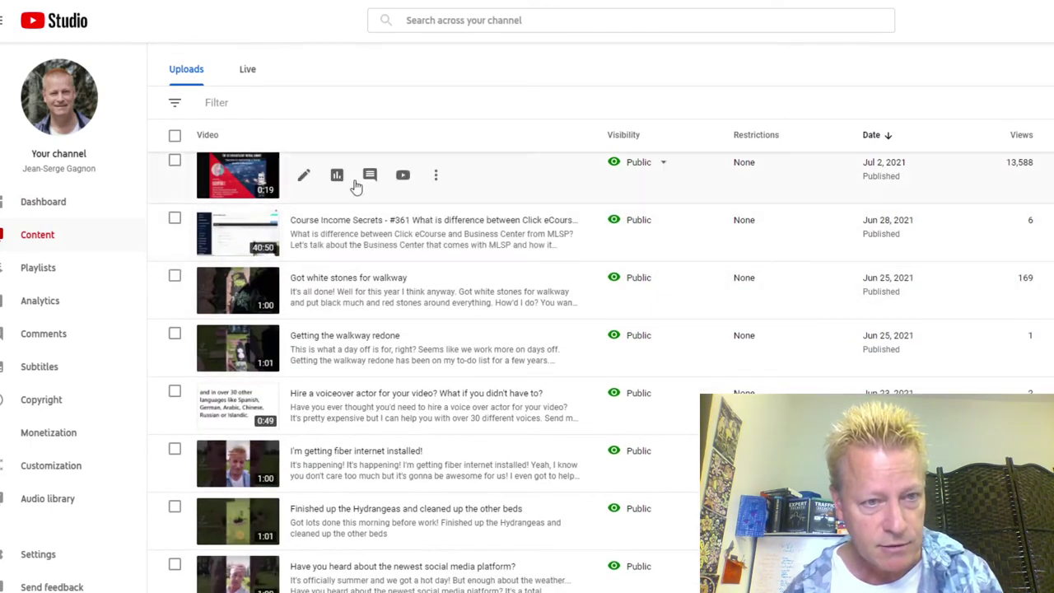
{"action": "left_click", "coordinate": [436, 176]}
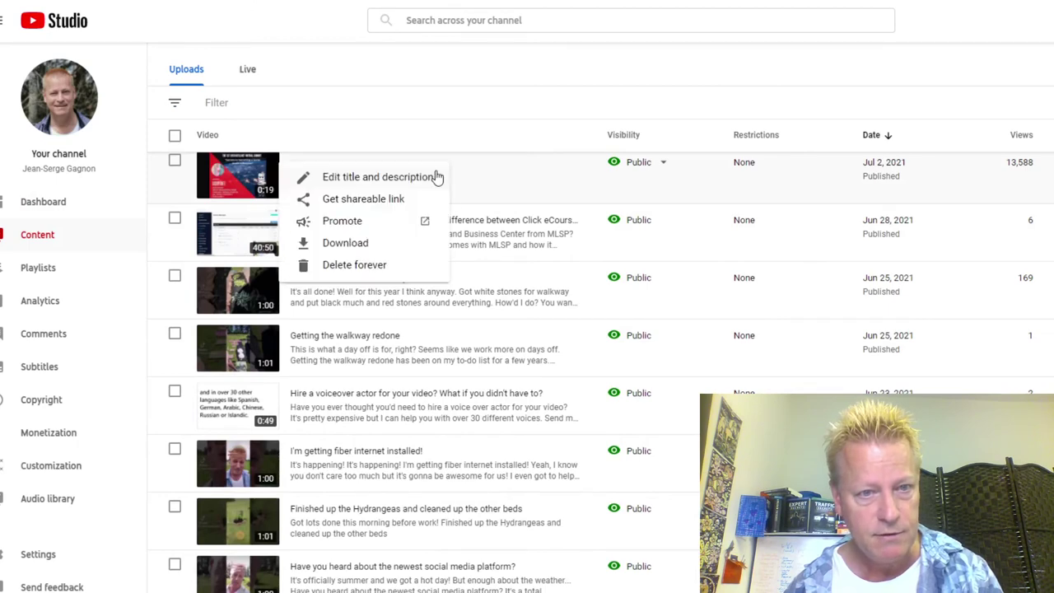
{"action": "left_click", "coordinate": [357, 201]}
{"action": "scroll", "coordinate": [472, 401], "scroll_direction": "down", "scroll_amount": 3}
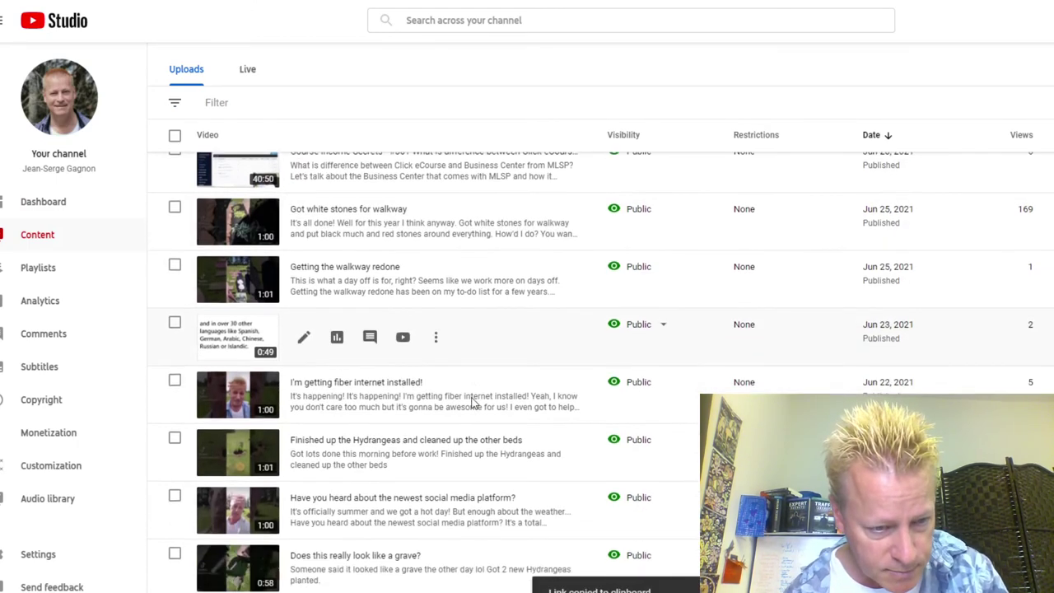
{"action": "mouse_move", "coordinate": [448, 492]}
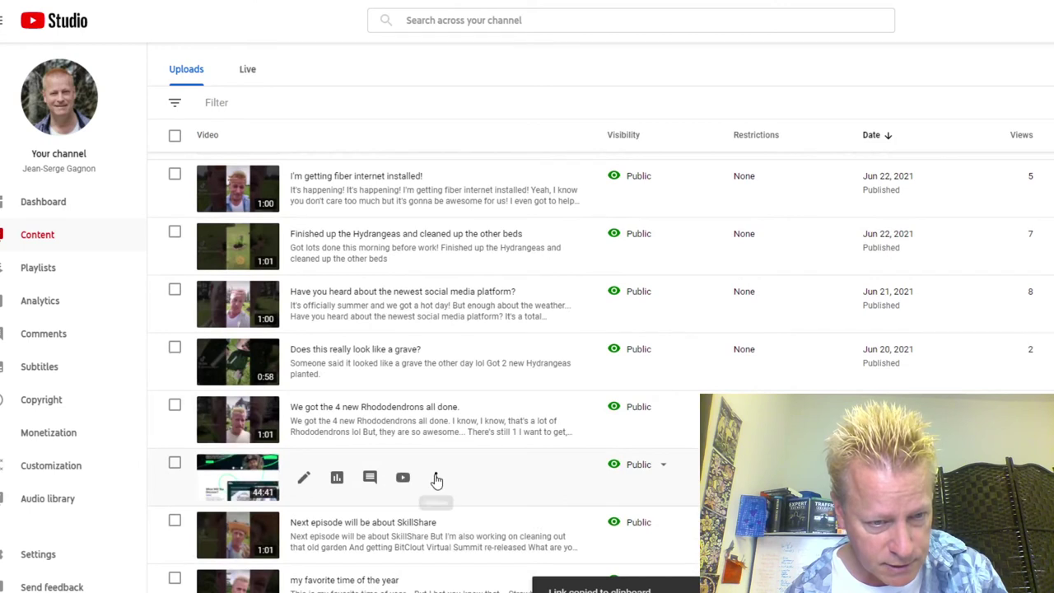
{"action": "left_click", "coordinate": [437, 483]}
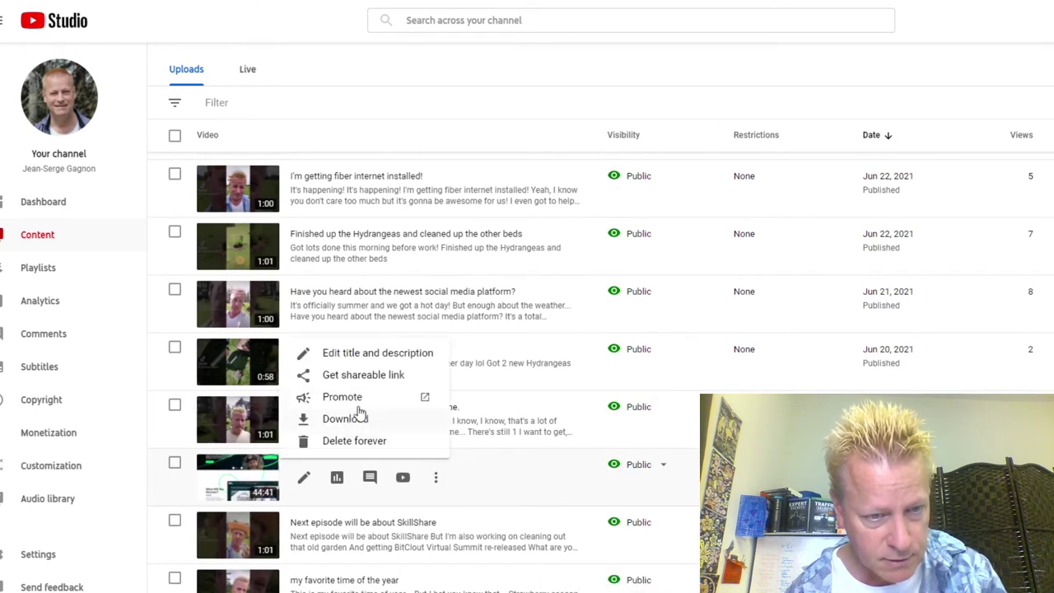
{"action": "left_click", "coordinate": [356, 377]}
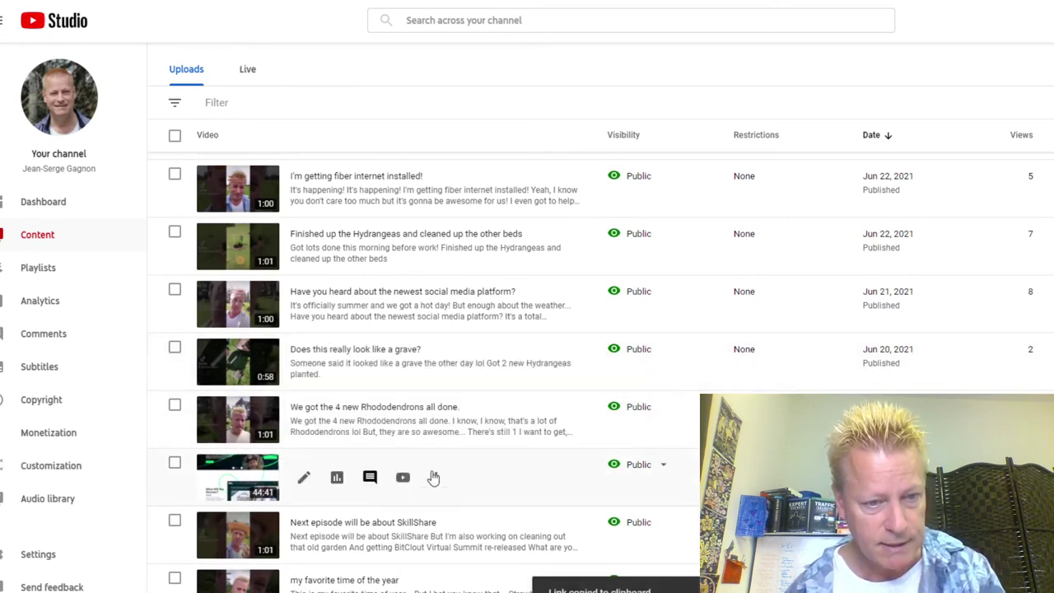
Switch back to Click eCourse and paste the copied video link as the new lesson's first shareable link.
{"action": "key", "text": "alt+Tab"}
{"action": "left_click", "coordinate": [392, 239]}
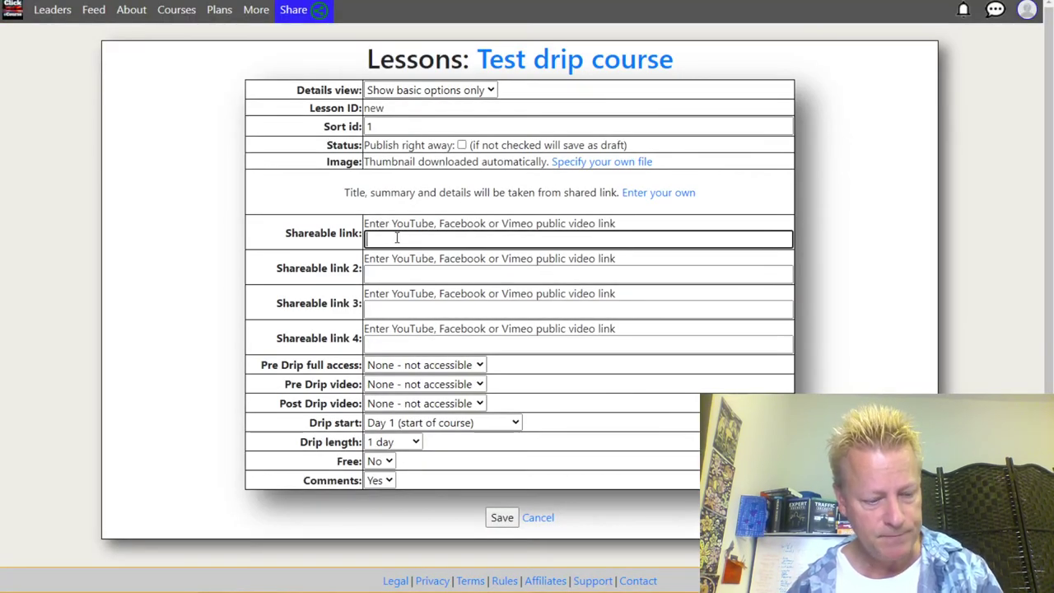
{"action": "key", "text": "ctrl+v"}
{"action": "left_click", "coordinate": [424, 273]}
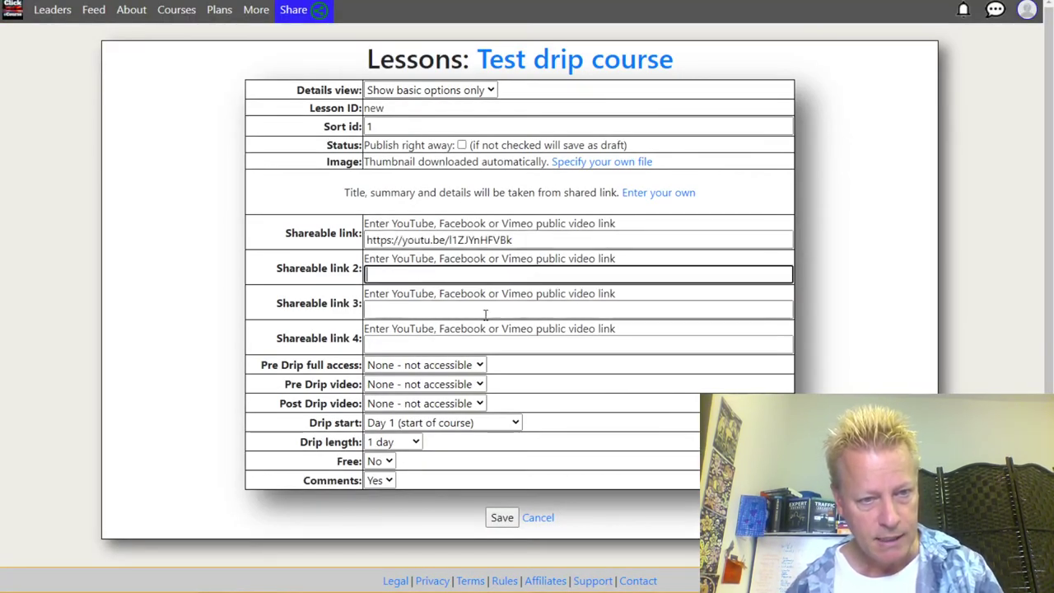
Examine the lesson's pre-drip full access, pre-drip video and post-drip video settings.
{"action": "scroll", "coordinate": [622, 374], "scroll_direction": "down", "scroll_amount": 1}
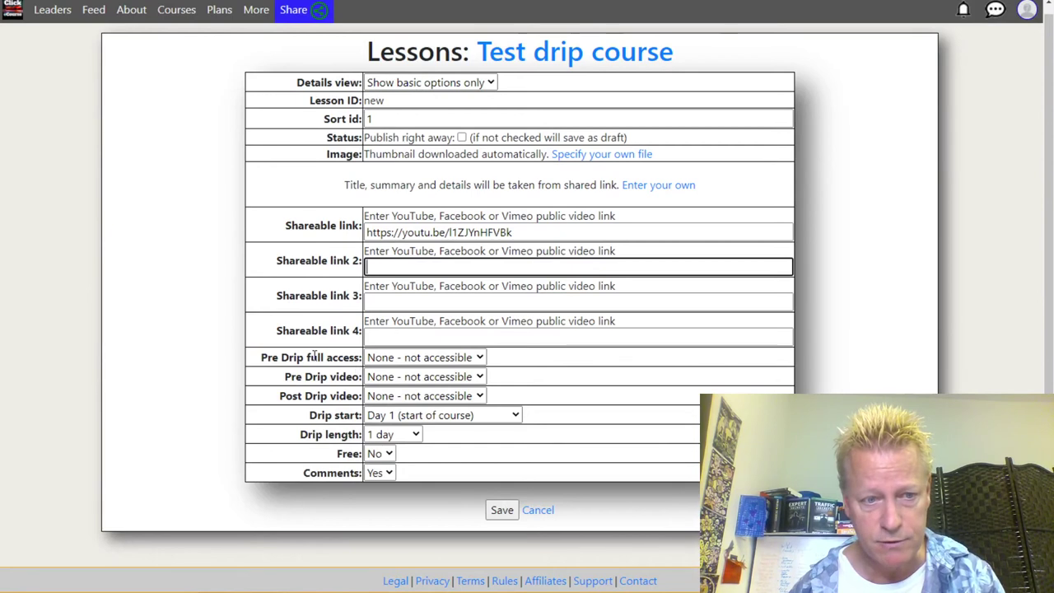
{"action": "left_click_drag", "start_coordinate": [327, 358], "coordinate": [310, 357]}
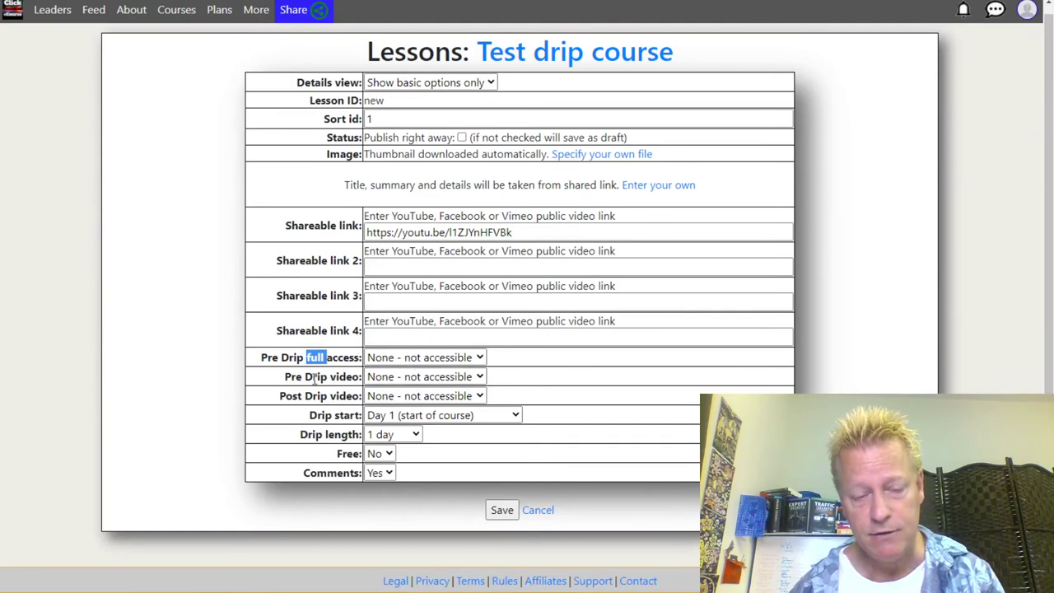
{"action": "left_click_drag", "start_coordinate": [295, 376], "coordinate": [359, 380]}
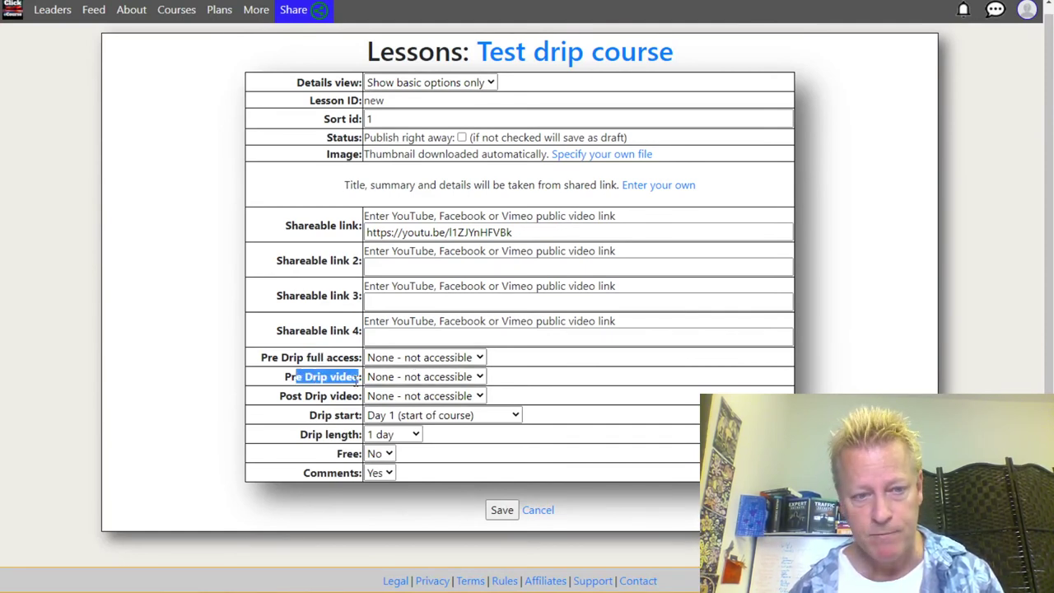
{"action": "left_click_drag", "start_coordinate": [294, 398], "coordinate": [336, 401]}
{"action": "left_click", "coordinate": [314, 382]}
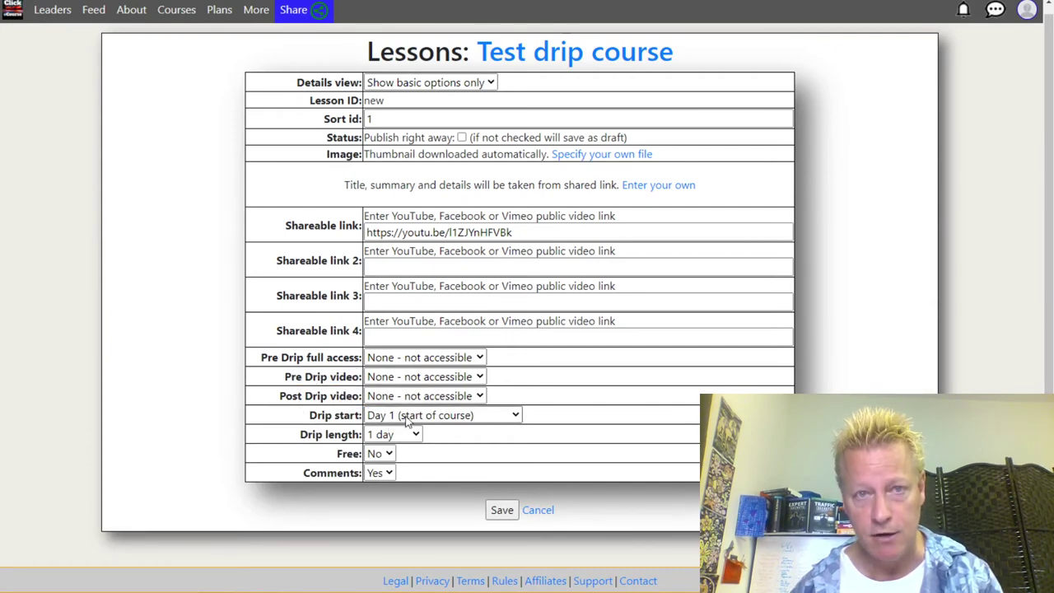
{"action": "scroll", "coordinate": [395, 247], "scroll_direction": "up", "scroll_amount": 1}
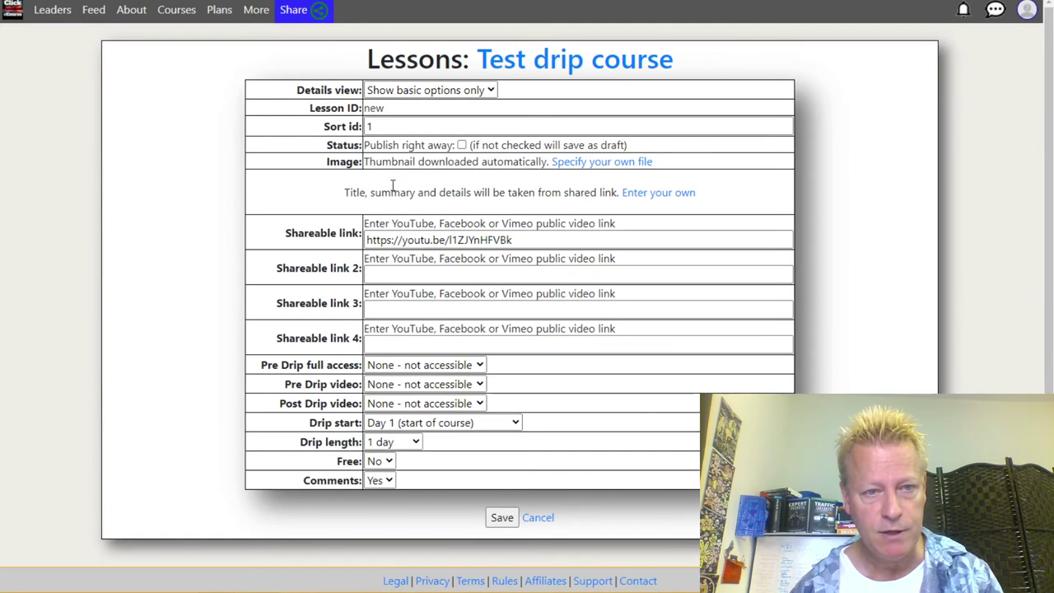
Choose to enter custom lesson text instead of the shared link's, and title the lesson "Day 1 | Intro".
{"action": "left_click", "coordinate": [659, 193]}
{"action": "left_click_drag", "start_coordinate": [447, 219], "coordinate": [334, 218]}
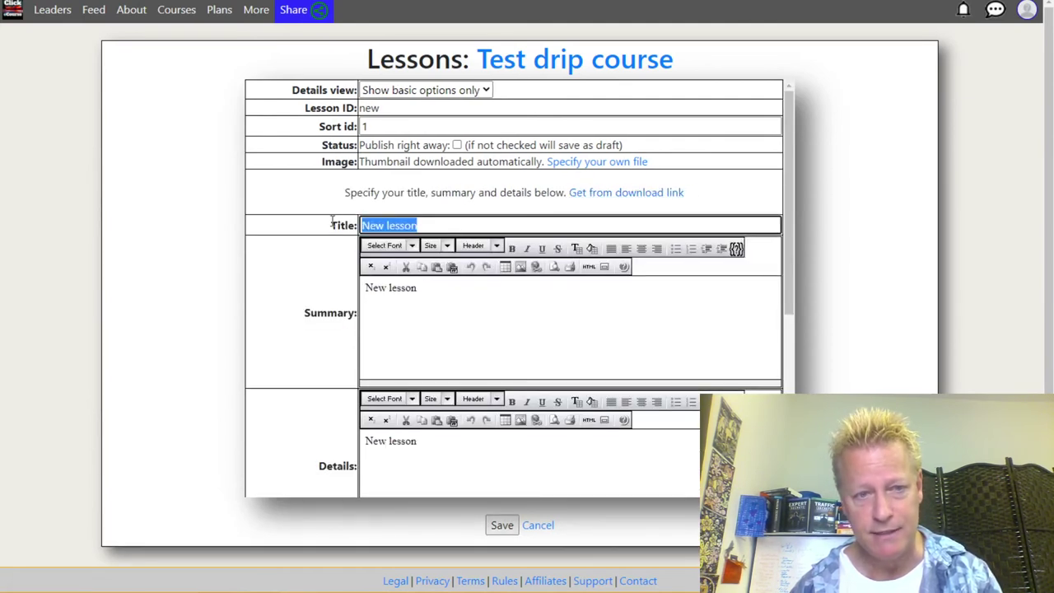
{"action": "type", "text": "Day"}
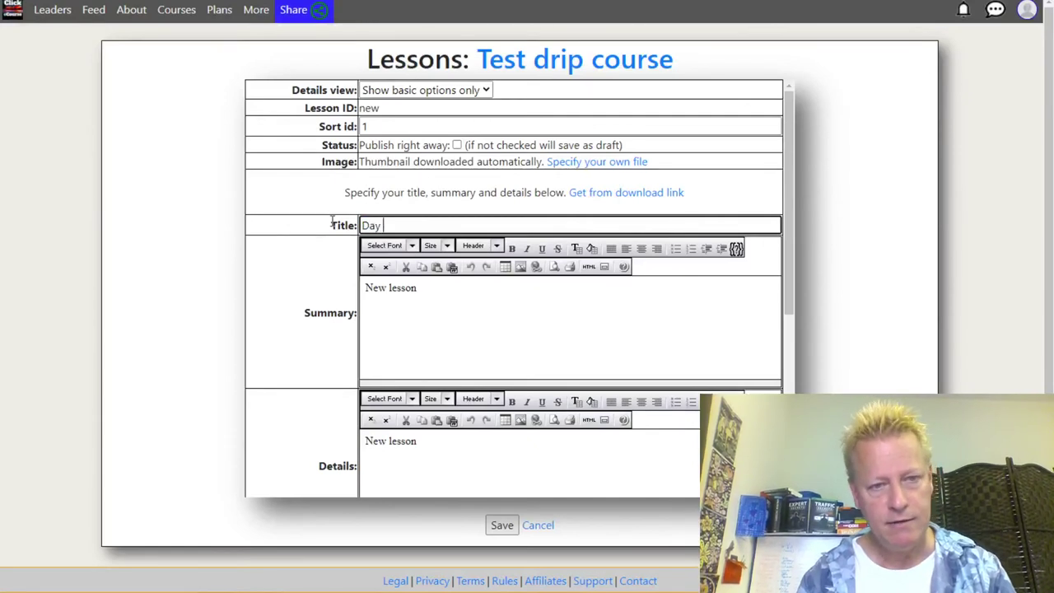
{"action": "type", "text": " 1 | Intro"}
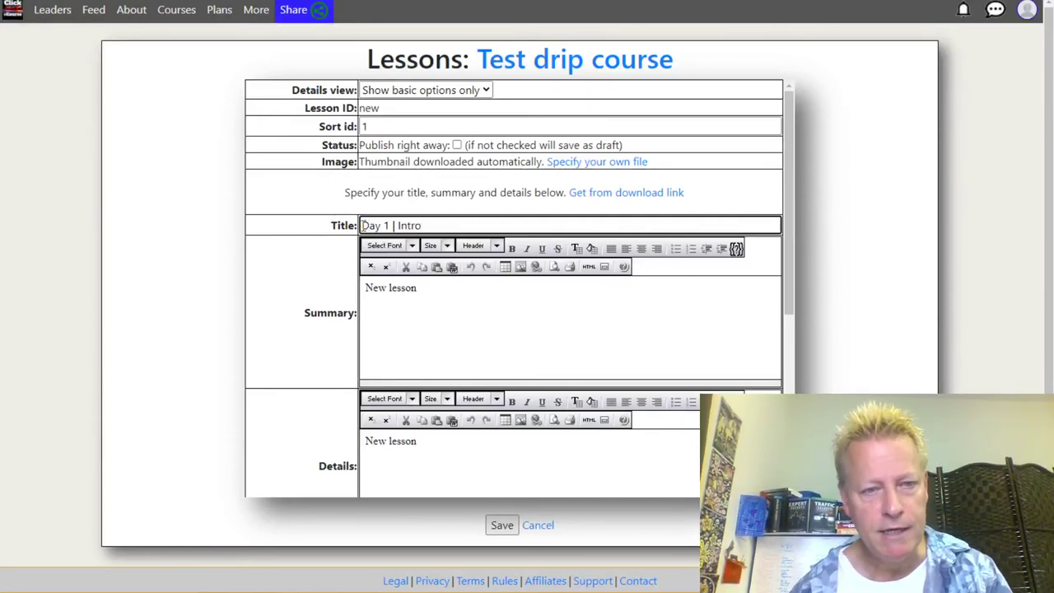
{"action": "left_click_drag", "start_coordinate": [362, 224], "coordinate": [389, 226]}
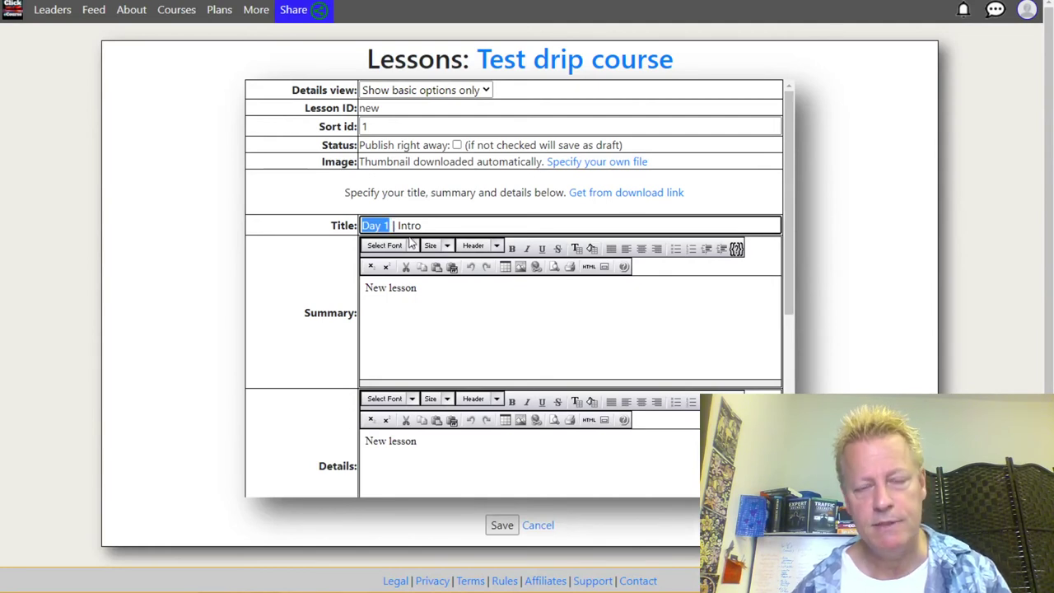
Retitle the new lesson "Introduction | What is drip course".
{"action": "left_click", "coordinate": [391, 225]}
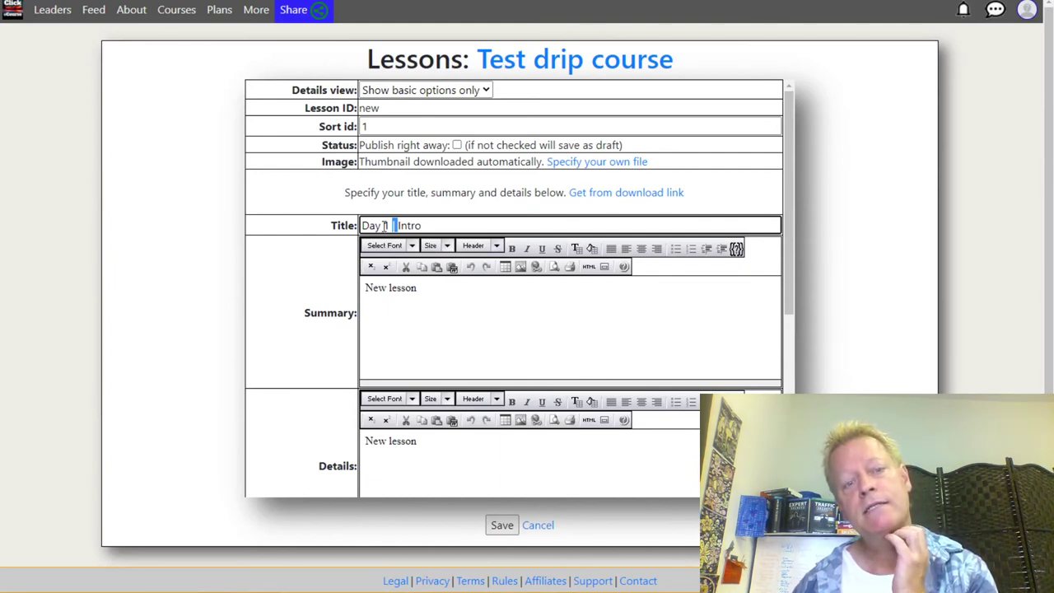
{"action": "key", "text": "shift+Home"}
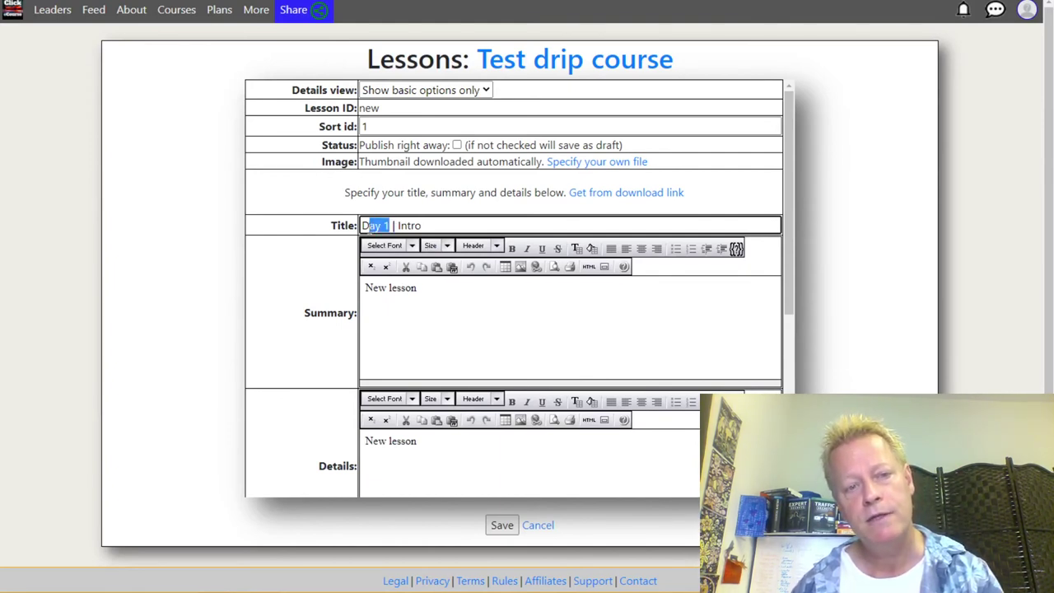
{"action": "left_click", "coordinate": [409, 222]}
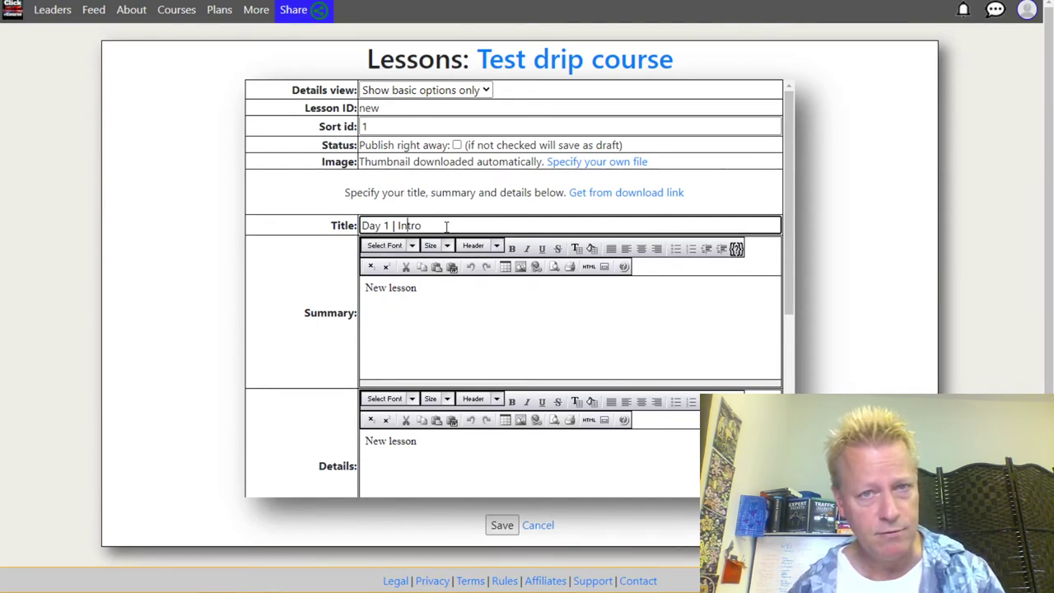
{"action": "left_click_drag", "start_coordinate": [390, 225], "coordinate": [357, 231]}
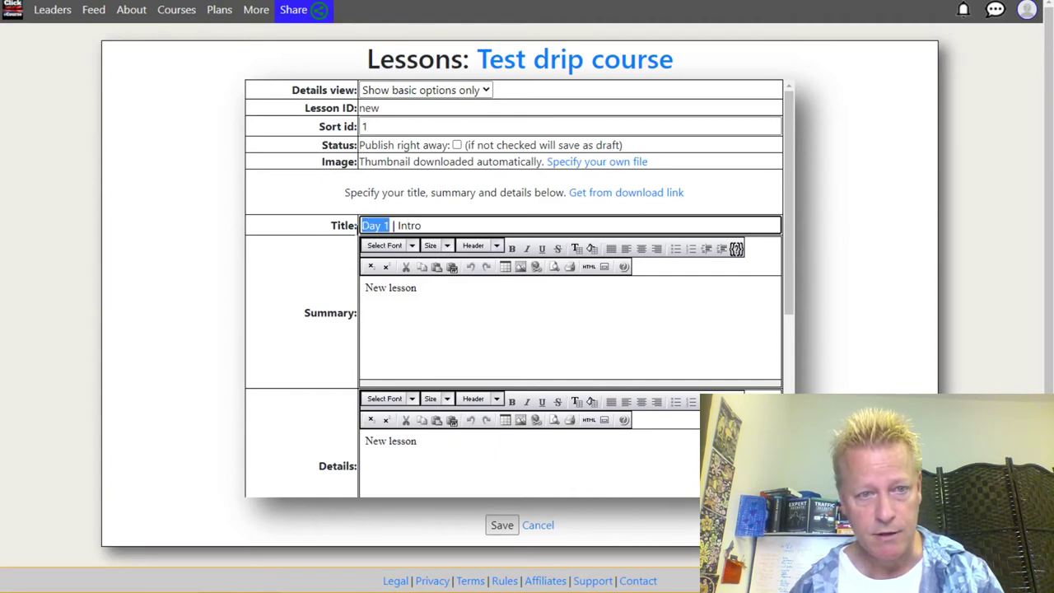
{"action": "type", "text": "Introduction"}
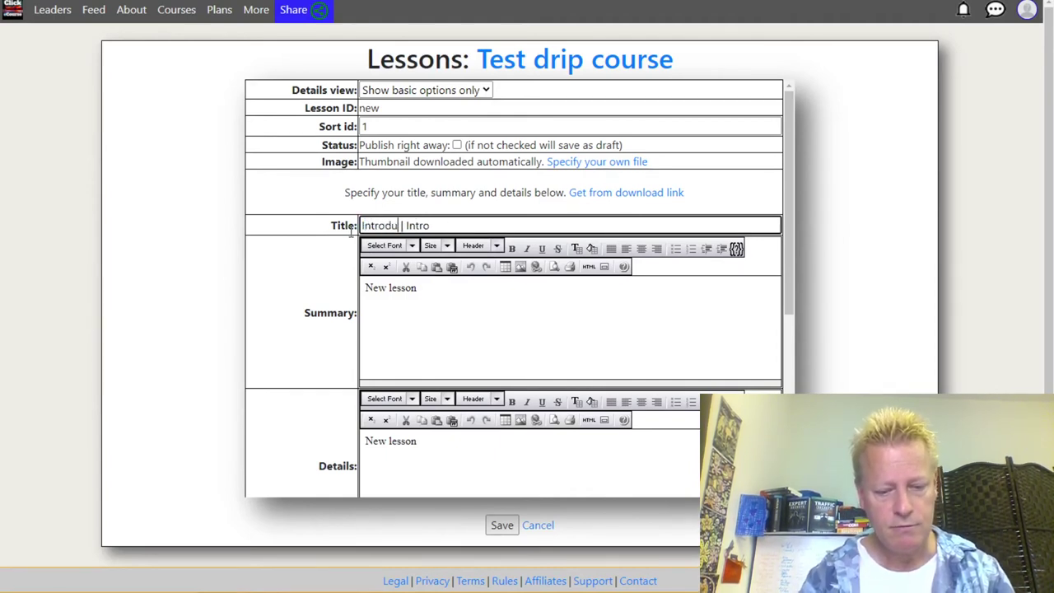
{"action": "double_click", "coordinate": [443, 225]}
{"action": "type", "text": "What is"}
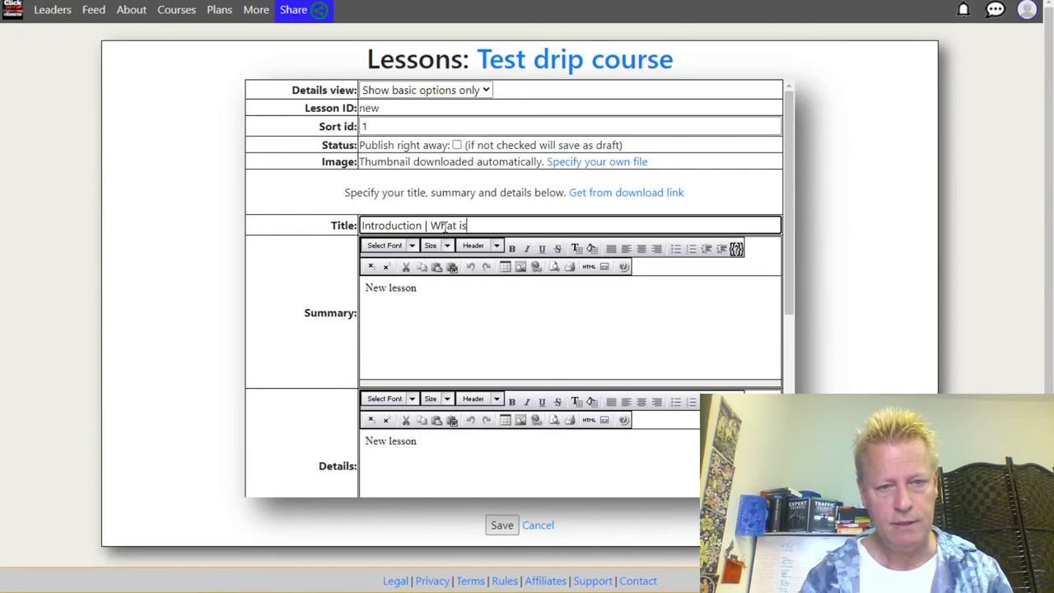
{"action": "type", "text": " drip course"}
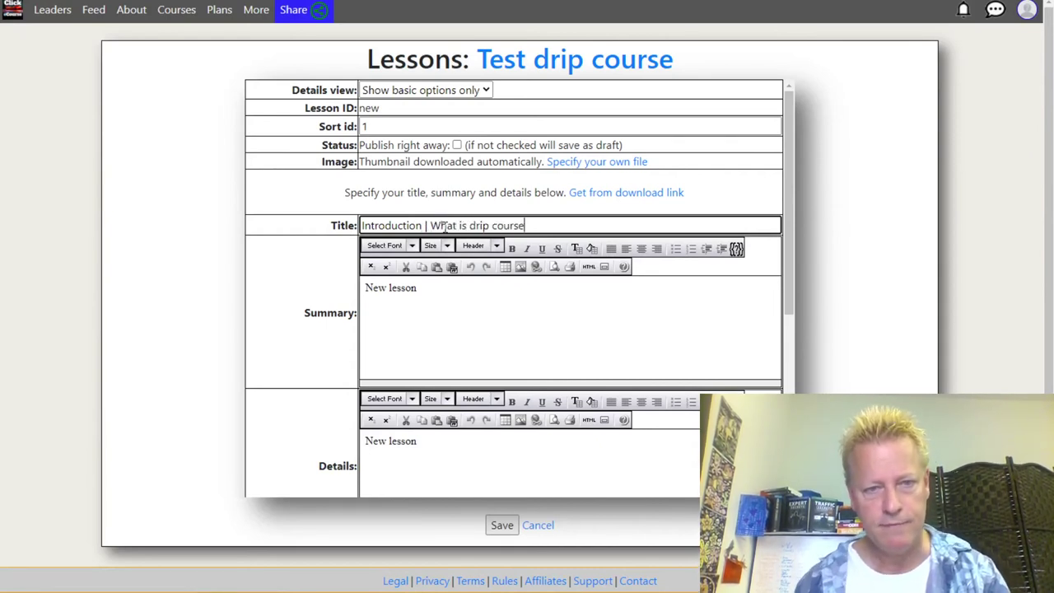
{"action": "double_click", "coordinate": [405, 224]}
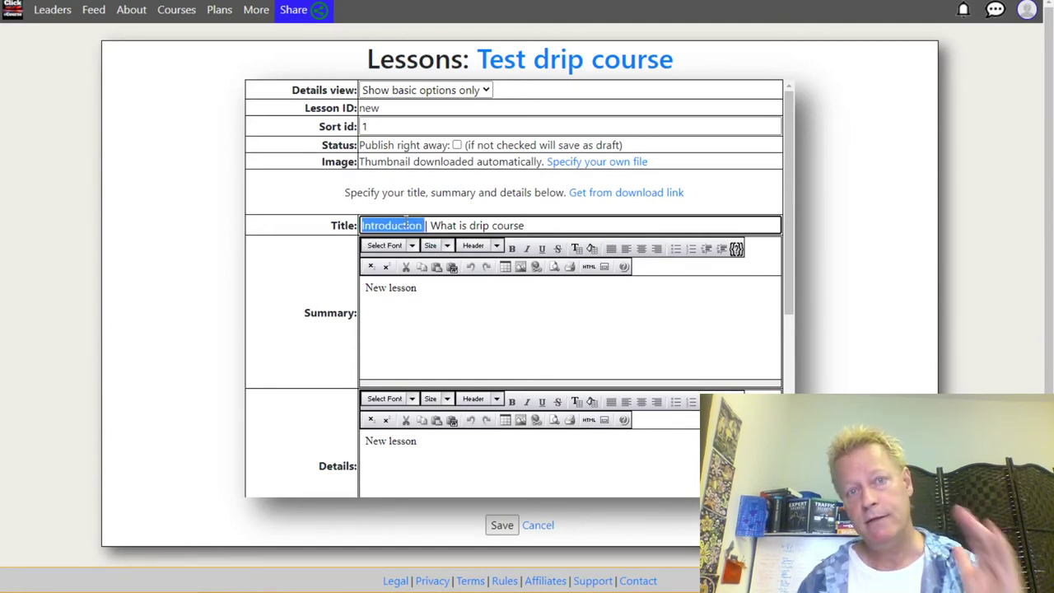
Replace the lesson's summary with "This explains what a drip course is" and save the lesson.
{"action": "left_click_drag", "start_coordinate": [418, 290], "coordinate": [328, 287]}
{"action": "type", "text": "This"}
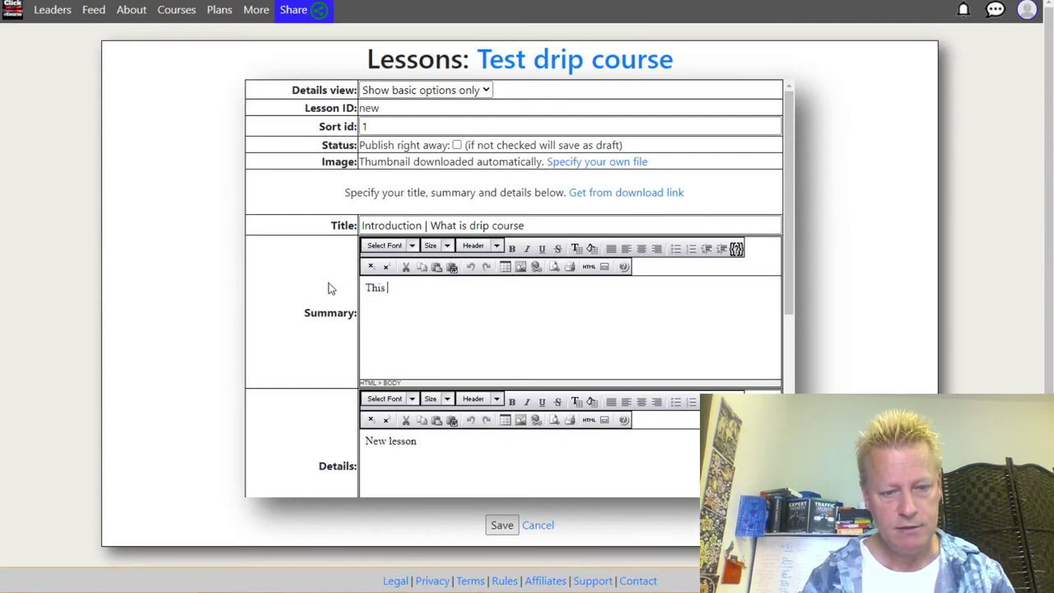
{"action": "type", "text": " explain"}
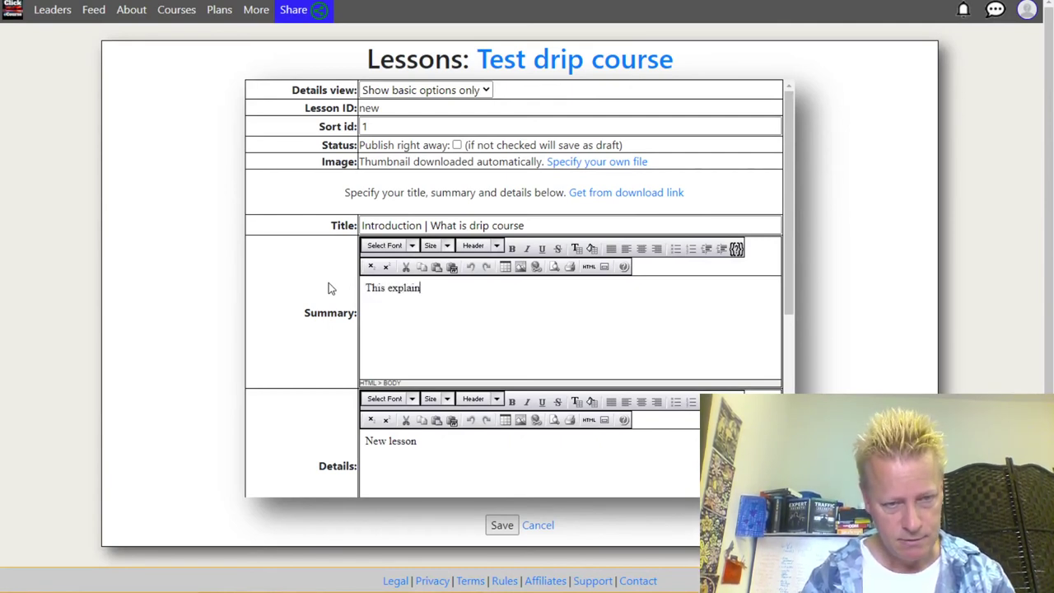
{"action": "type", "text": "s what a drip "}
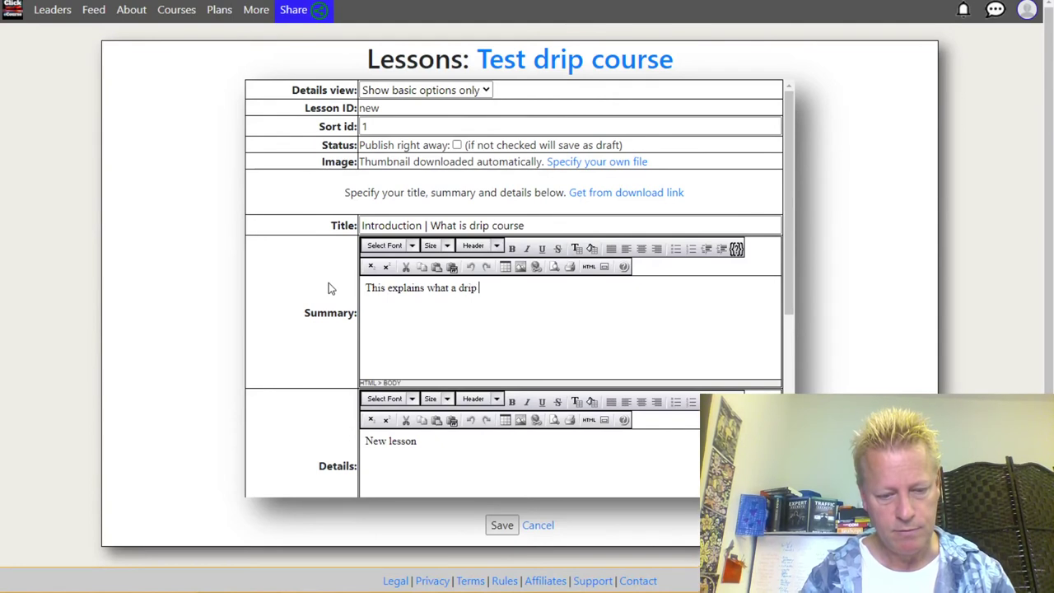
{"action": "type", "text": "course is"}
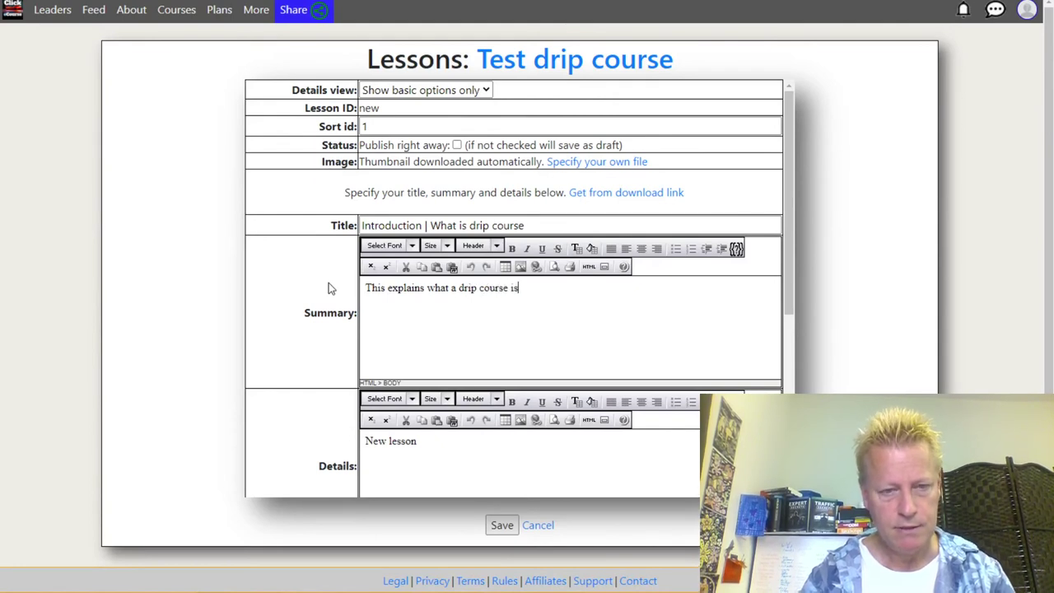
{"action": "left_click", "coordinate": [501, 529]}
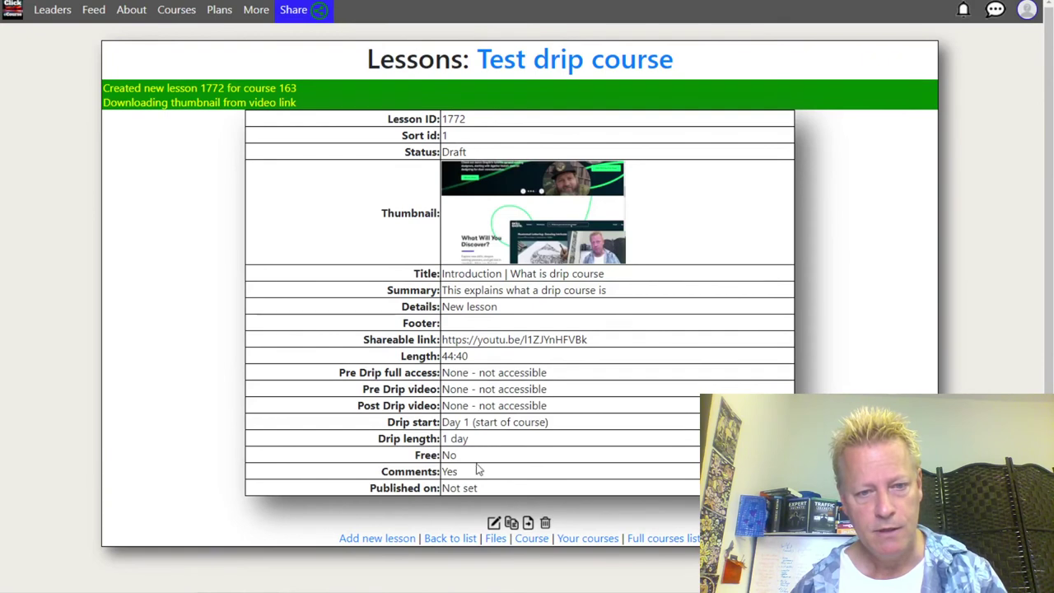
Open the test drip course's page and examine the course details and the new lesson's card.
{"action": "left_click", "coordinate": [529, 540]}
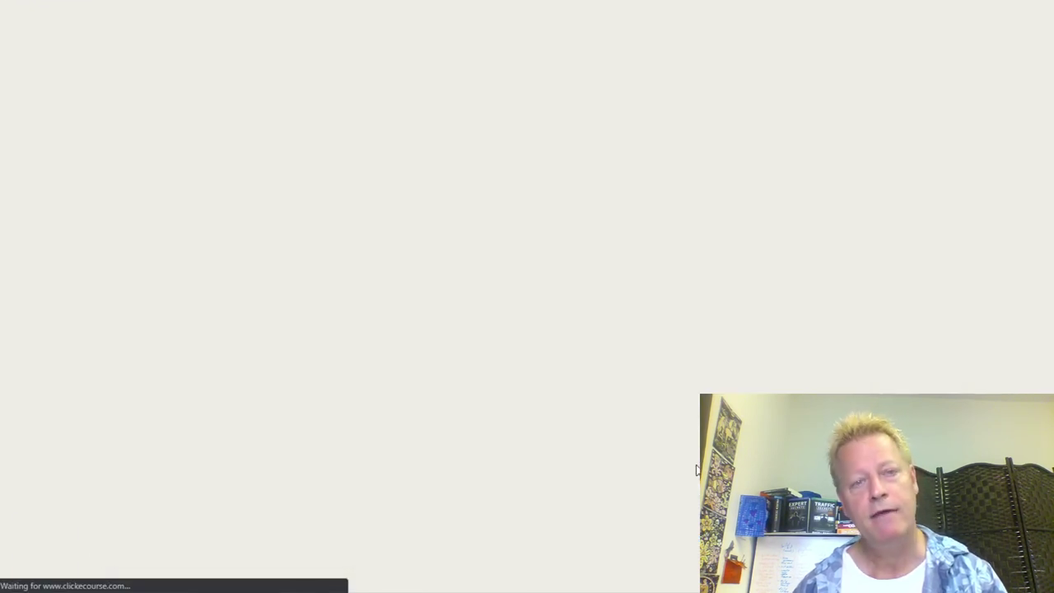
{"action": "scroll", "coordinate": [239, 356], "scroll_direction": "down", "scroll_amount": 3}
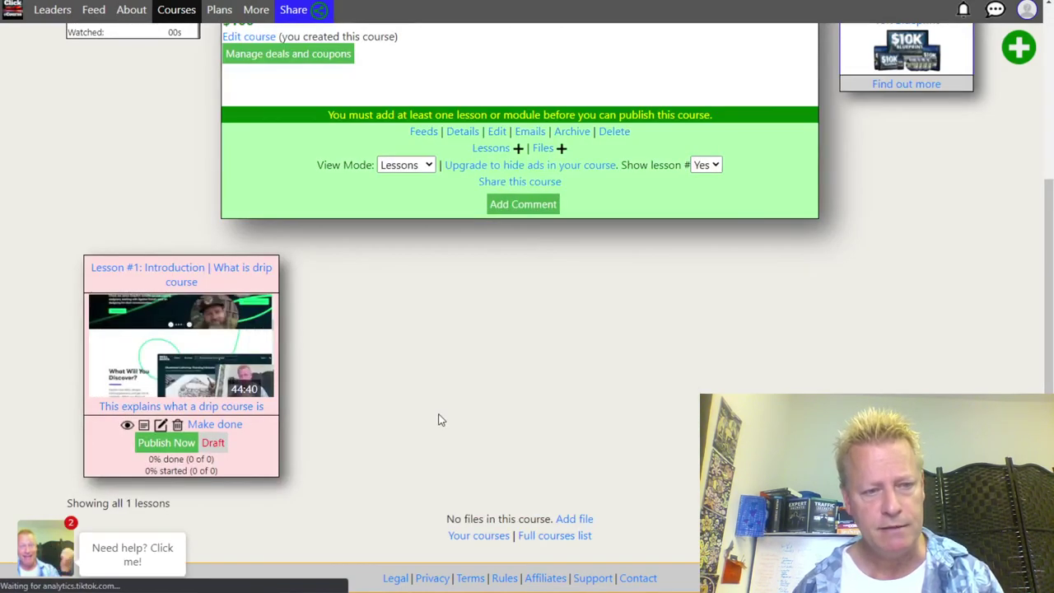
{"action": "scroll", "coordinate": [439, 413], "scroll_direction": "up", "scroll_amount": 3}
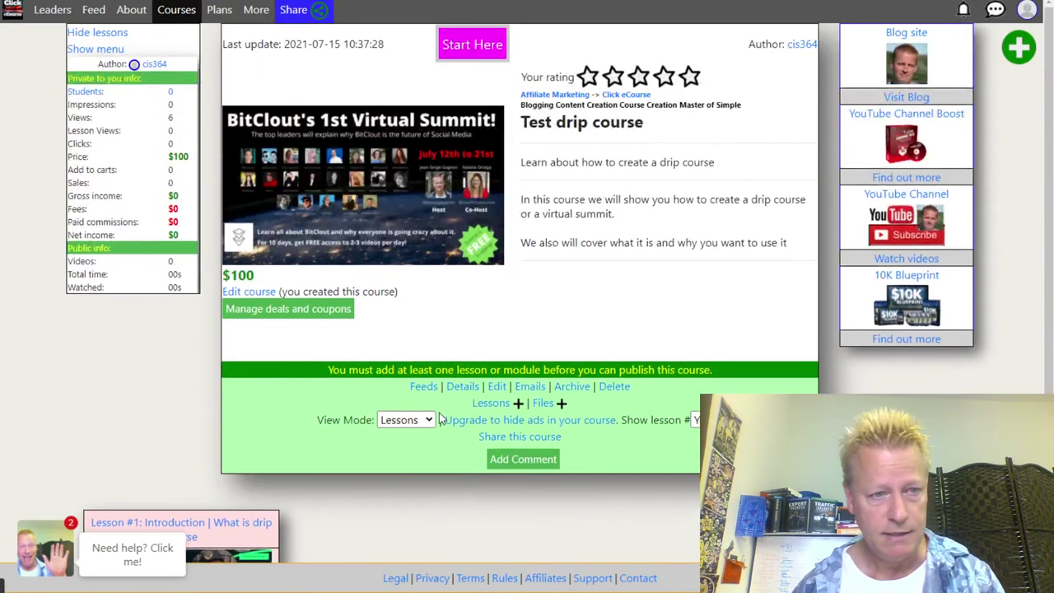
{"action": "scroll", "coordinate": [430, 379], "scroll_direction": "down", "scroll_amount": 3}
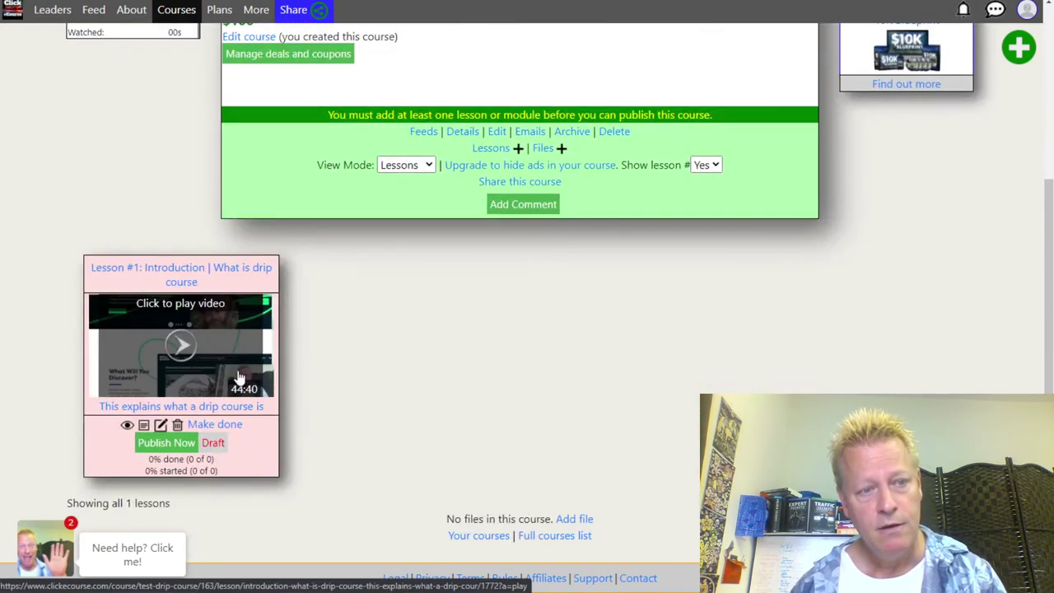
{"action": "scroll", "coordinate": [539, 442], "scroll_direction": "up", "scroll_amount": 3}
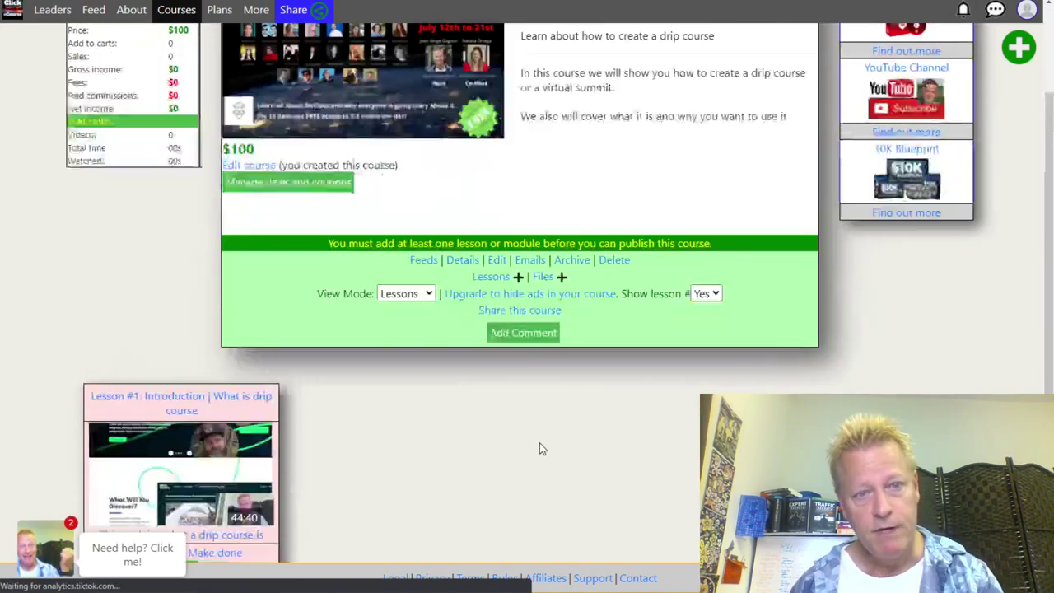
{"action": "mouse_move", "coordinate": [1025, 51]}
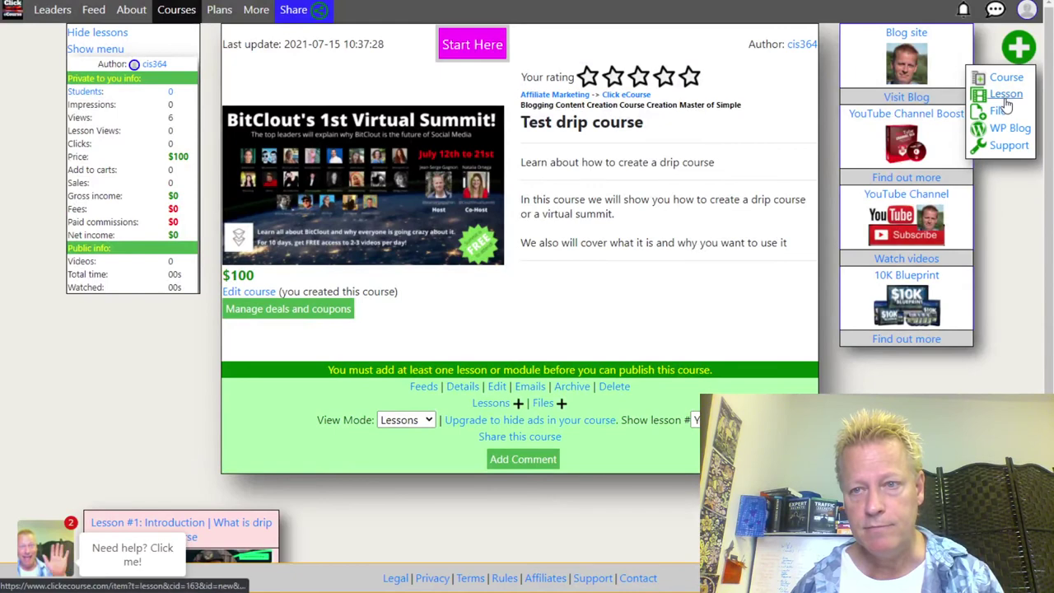
{"action": "left_click", "coordinate": [1009, 96]}
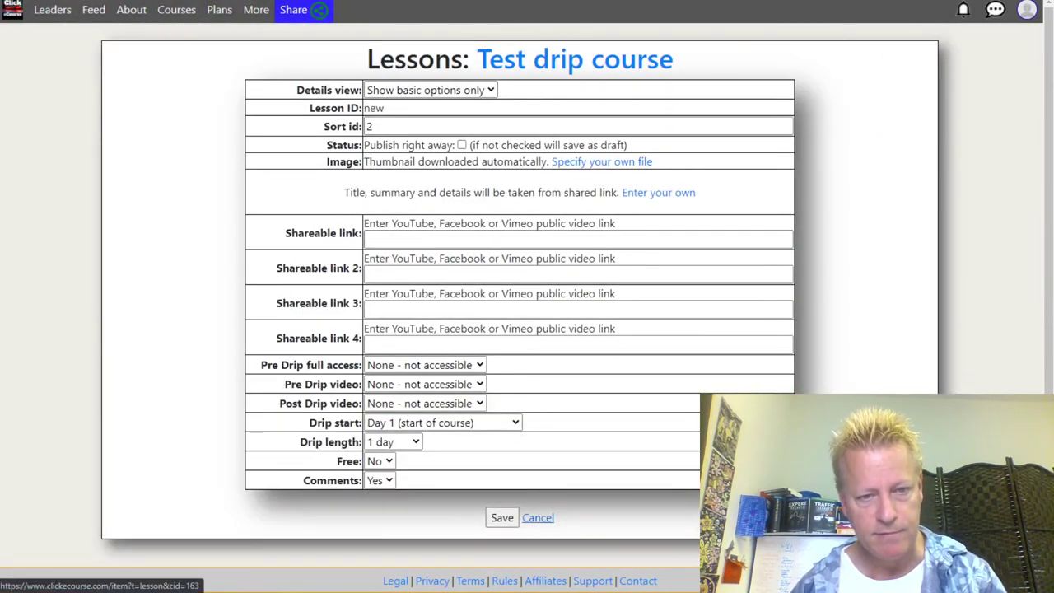
{"action": "left_click", "coordinate": [537, 518]}
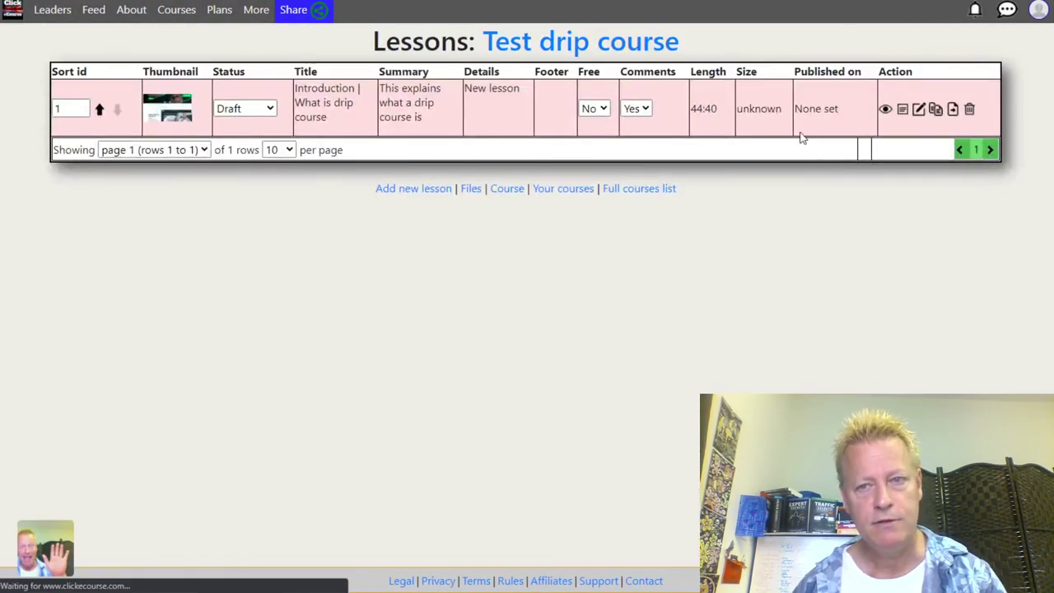
{"action": "left_click", "coordinate": [495, 189]}
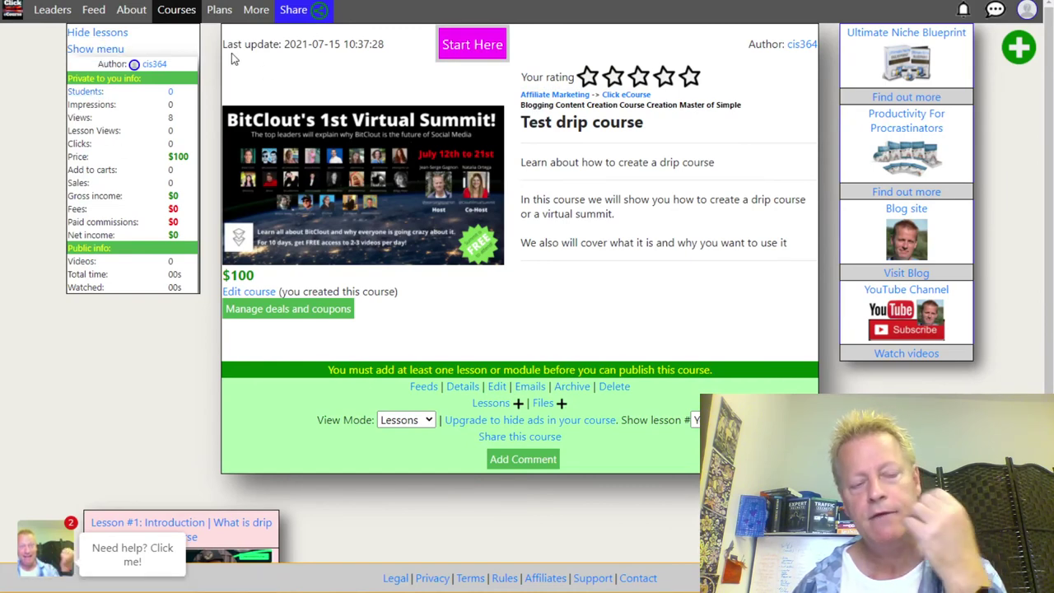
Show the test drip course's menu and look through its Information and Introduction sections.
{"action": "left_click", "coordinate": [99, 51]}
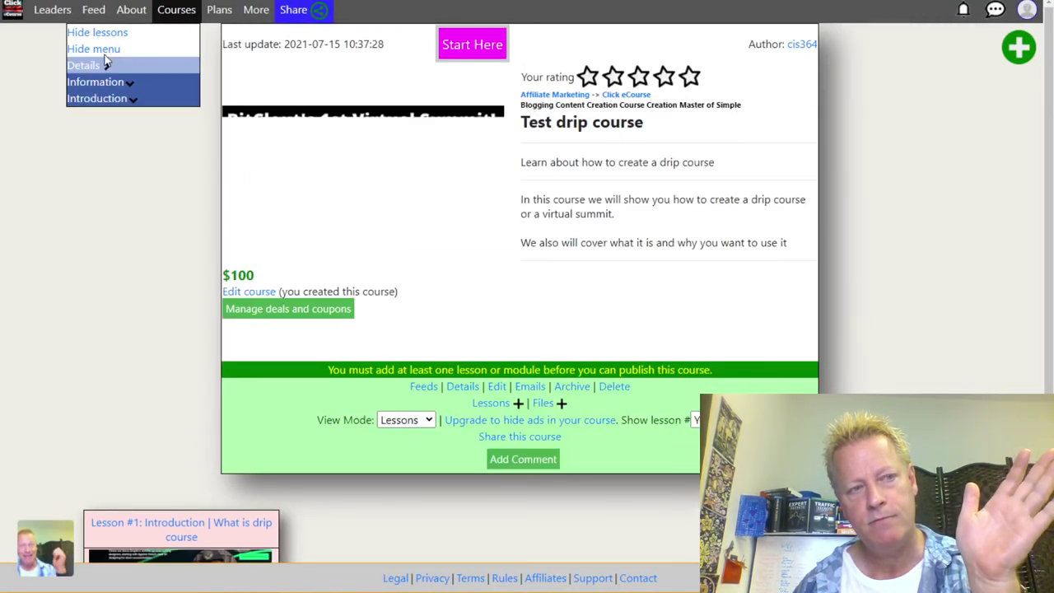
{"action": "left_click", "coordinate": [112, 99]}
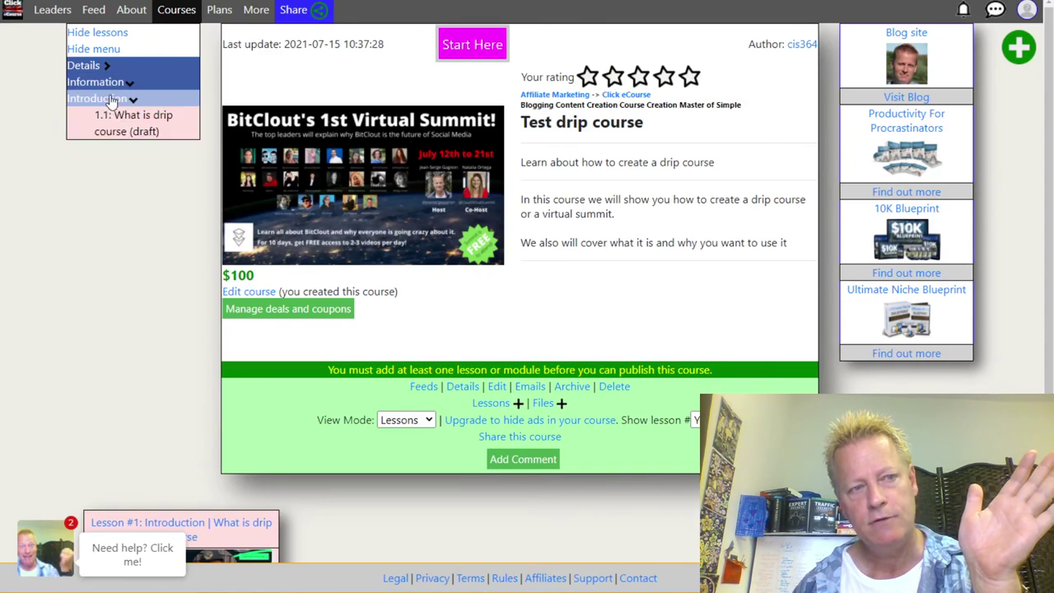
{"action": "left_click", "coordinate": [108, 99]}
{"action": "left_click", "coordinate": [91, 66]}
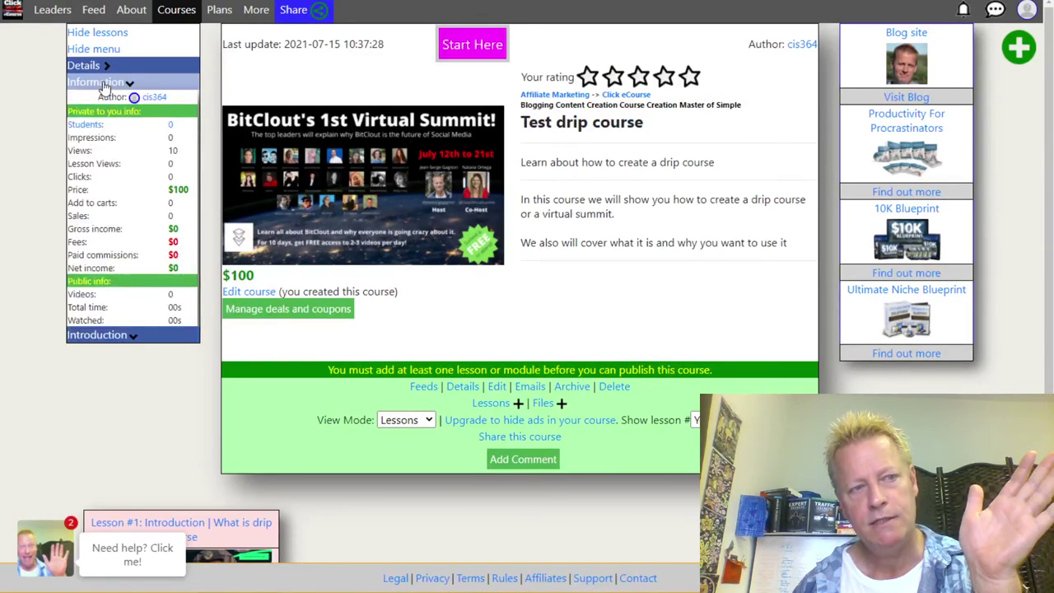
{"action": "left_click", "coordinate": [97, 72]}
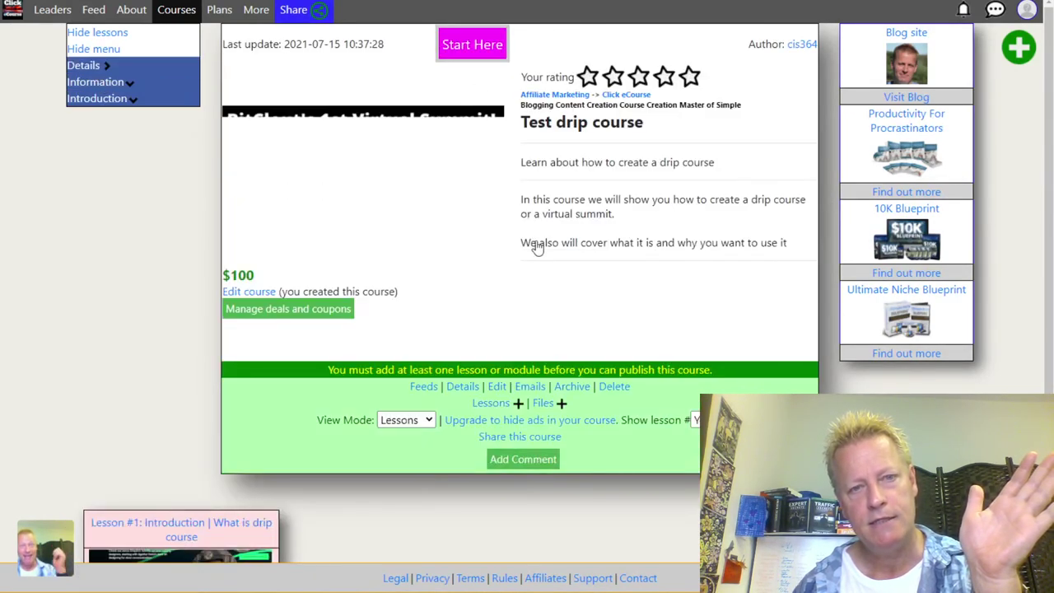
{"action": "left_click", "coordinate": [105, 99]}
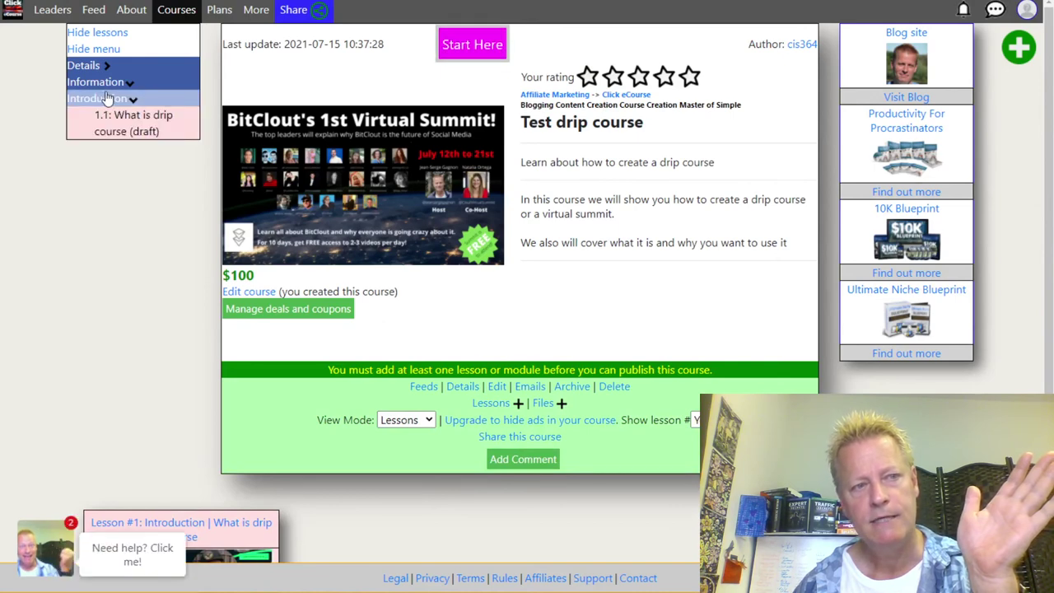
{"action": "left_click", "coordinate": [108, 99]}
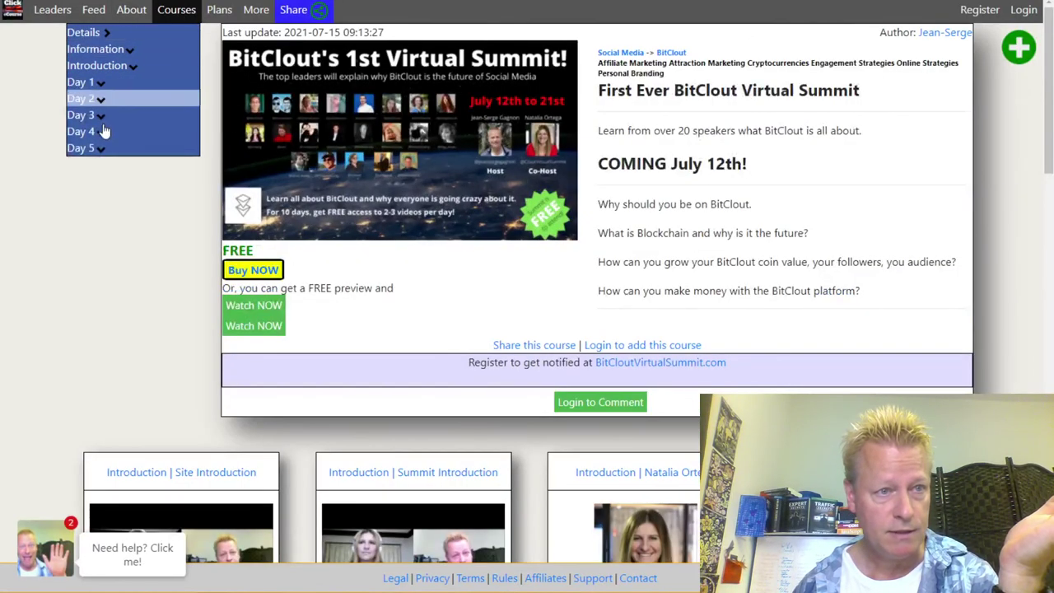
Look through the Day 1 and Day 4 lesson groups in the First Ever BitClout Virtual Summit course's menu.
{"action": "left_click", "coordinate": [99, 82]}
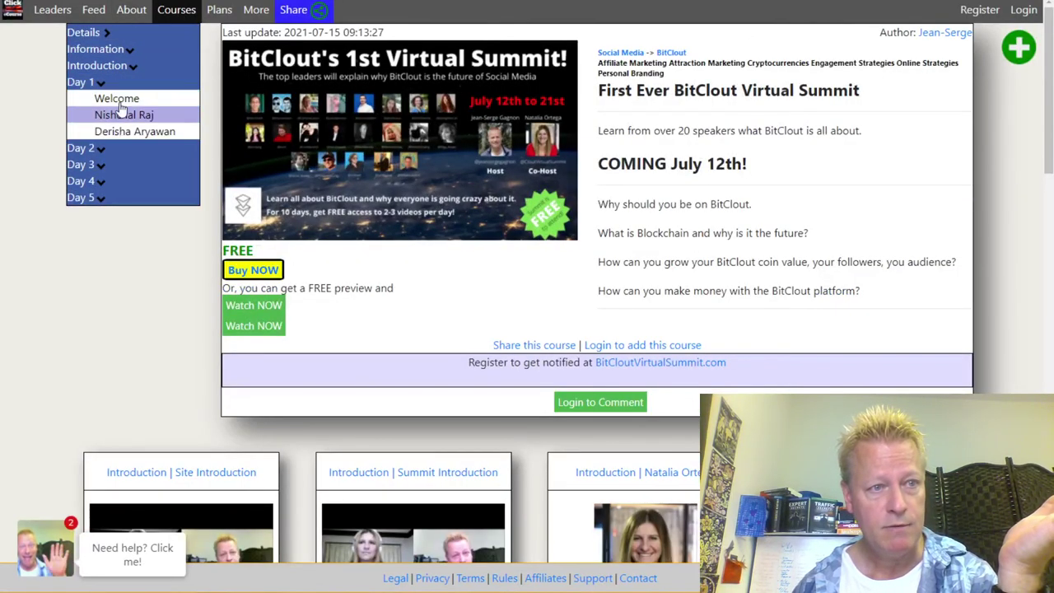
{"action": "left_click", "coordinate": [115, 82]}
{"action": "left_click", "coordinate": [119, 132]}
{"action": "left_click", "coordinate": [123, 134]}
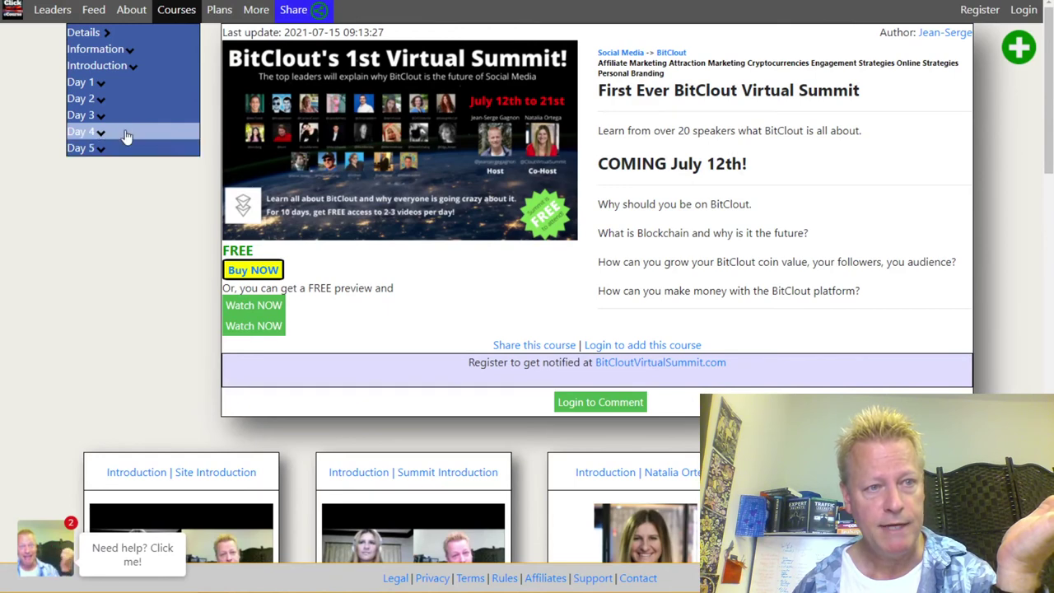
{"action": "left_click", "coordinate": [126, 136]}
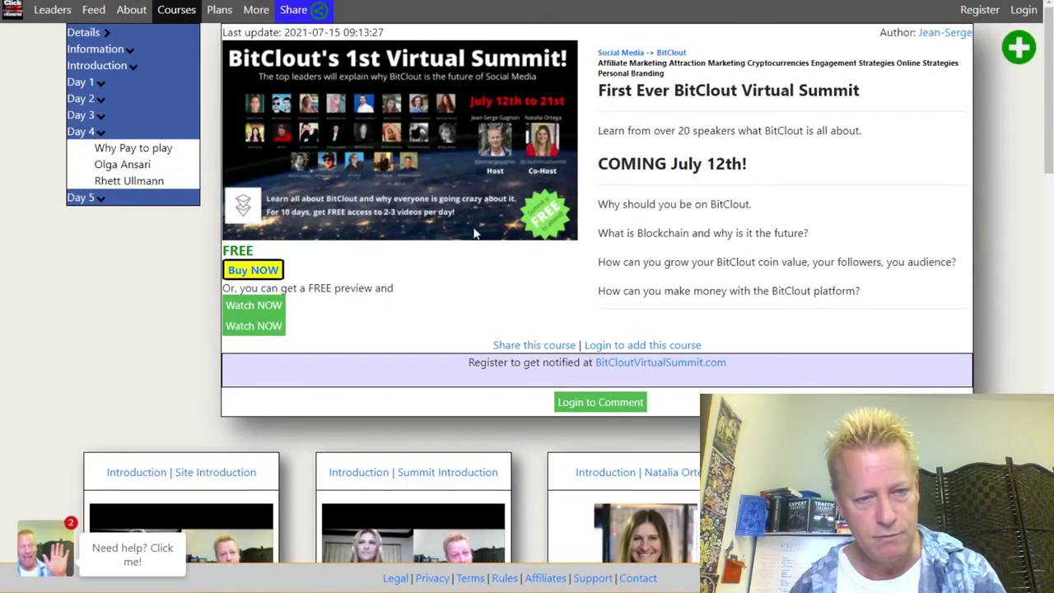
Switch to the creator's view of the BitClout summit course, examine its introduction and daily lessons, and return to the logged-out view.
{"action": "key", "text": "alt+Tab"}
{"action": "key", "text": "alt+Tab"}
{"action": "key", "text": "alt+Tab"}
{"action": "key", "text": "alt+Tab"}
{"action": "key", "text": "alt+Tab"}
{"action": "key", "text": "alt+Tab"}
{"action": "key", "text": "alt+Tab"}
{"action": "left_click", "coordinate": [603, 311]}
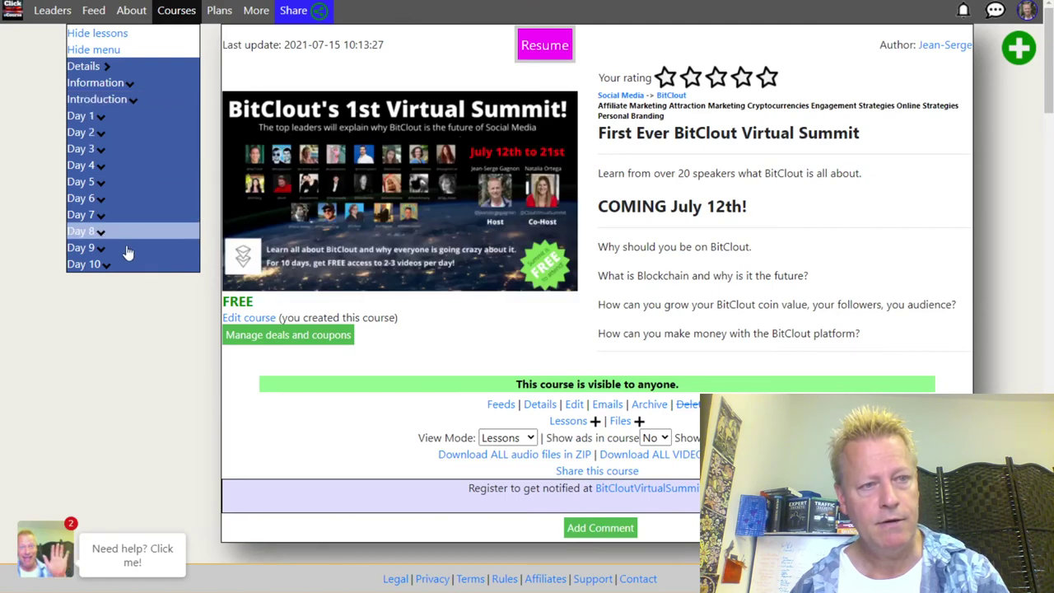
{"action": "scroll", "coordinate": [368, 311], "scroll_direction": "down", "scroll_amount": 1}
{"action": "scroll", "coordinate": [368, 311], "scroll_direction": "down", "scroll_amount": 5}
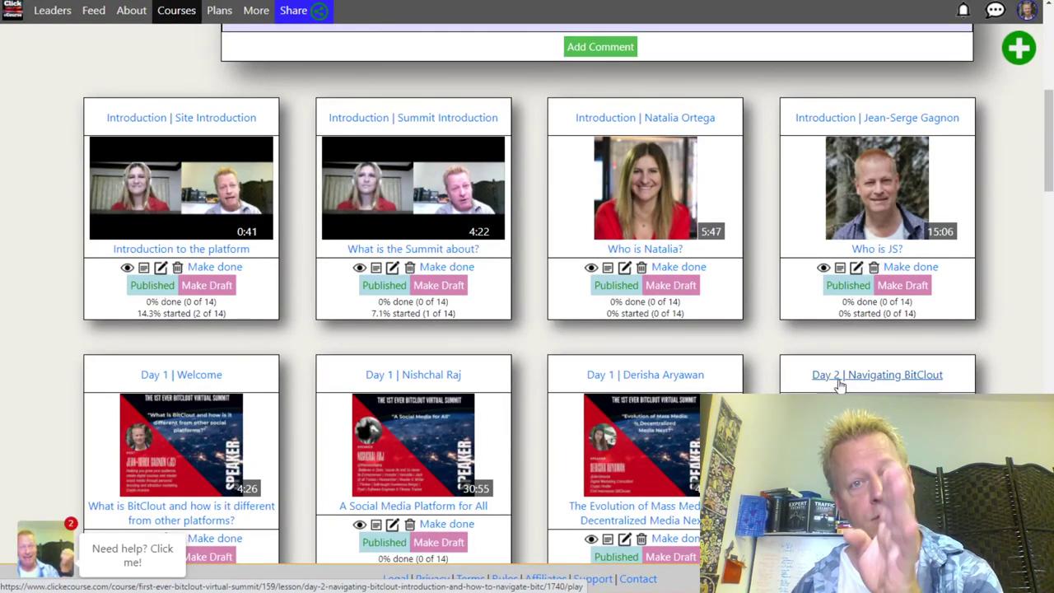
{"action": "scroll", "coordinate": [411, 445], "scroll_direction": "down", "scroll_amount": 3}
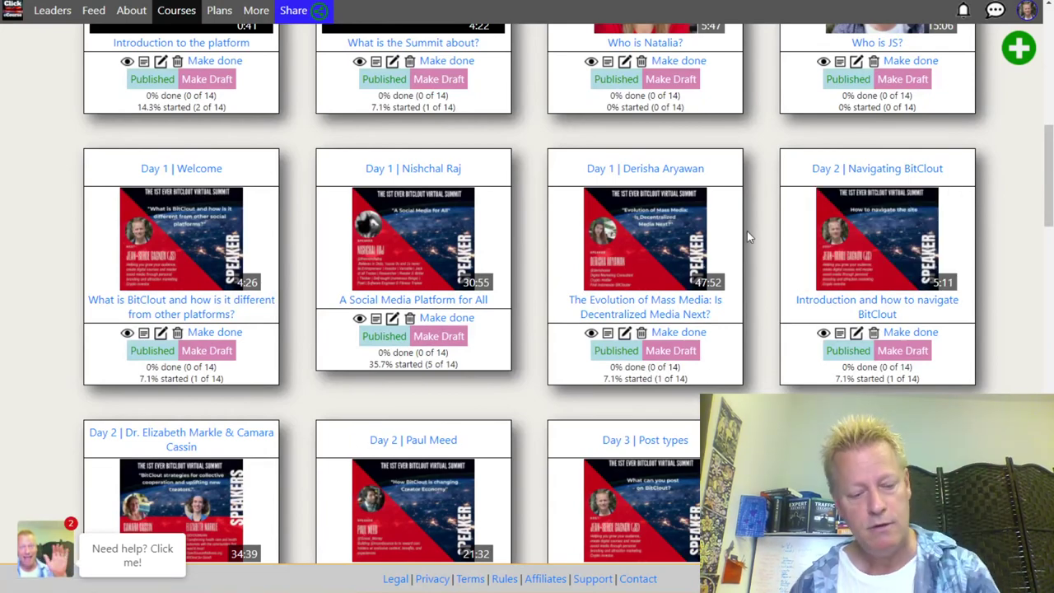
{"action": "key", "text": "alt+Tab"}
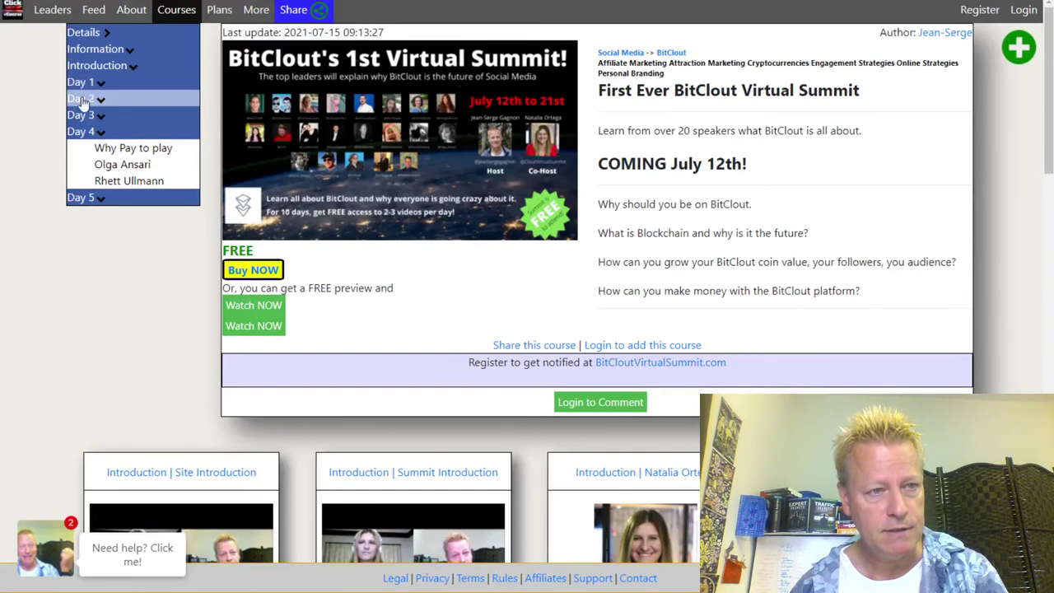
Look through the Day 2 and Day 1 lesson groups in the BitClout summit course's menu, then collapse the groups.
{"action": "left_click", "coordinate": [83, 99]}
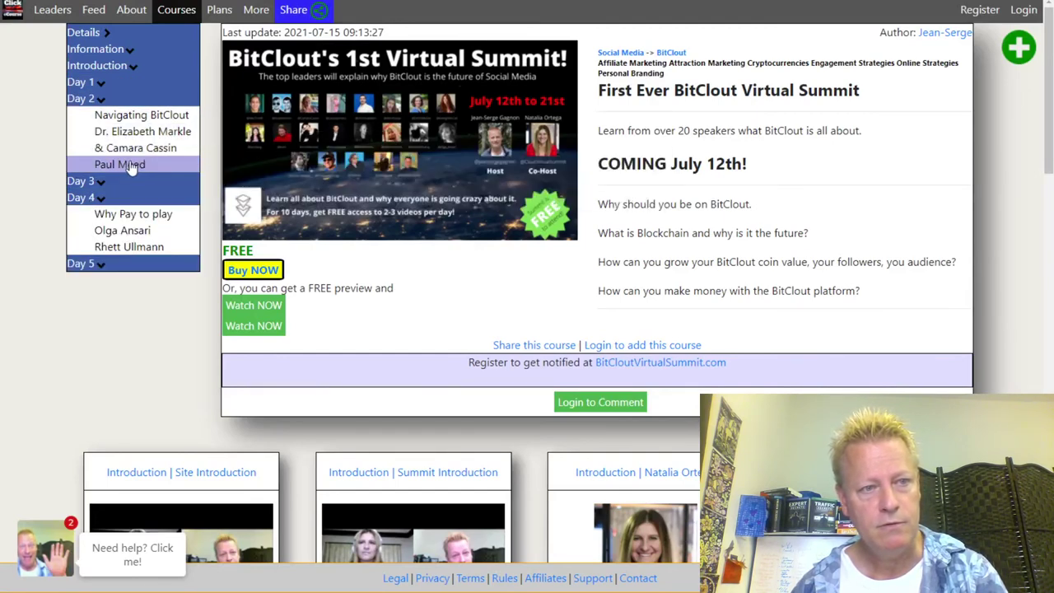
{"action": "mouse_move", "coordinate": [131, 136]}
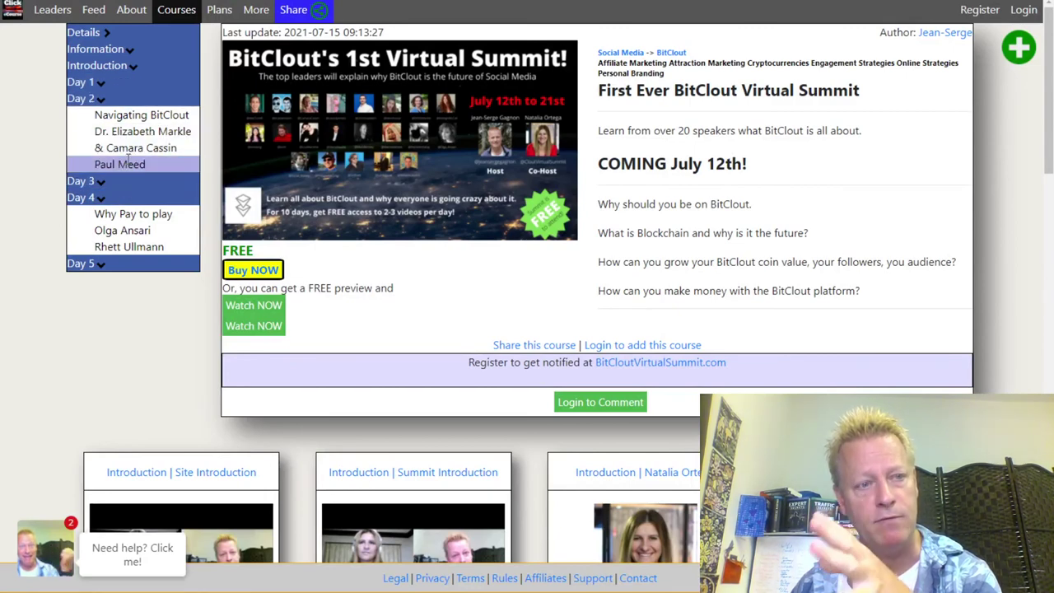
{"action": "left_click", "coordinate": [101, 98]}
{"action": "left_click", "coordinate": [121, 132]}
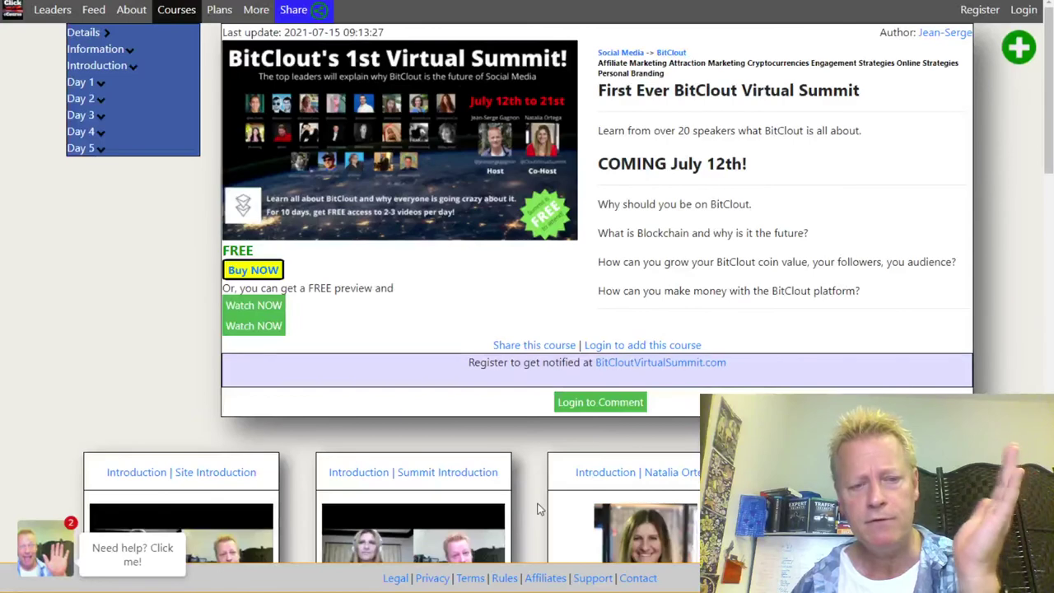
{"action": "left_click", "coordinate": [101, 85]}
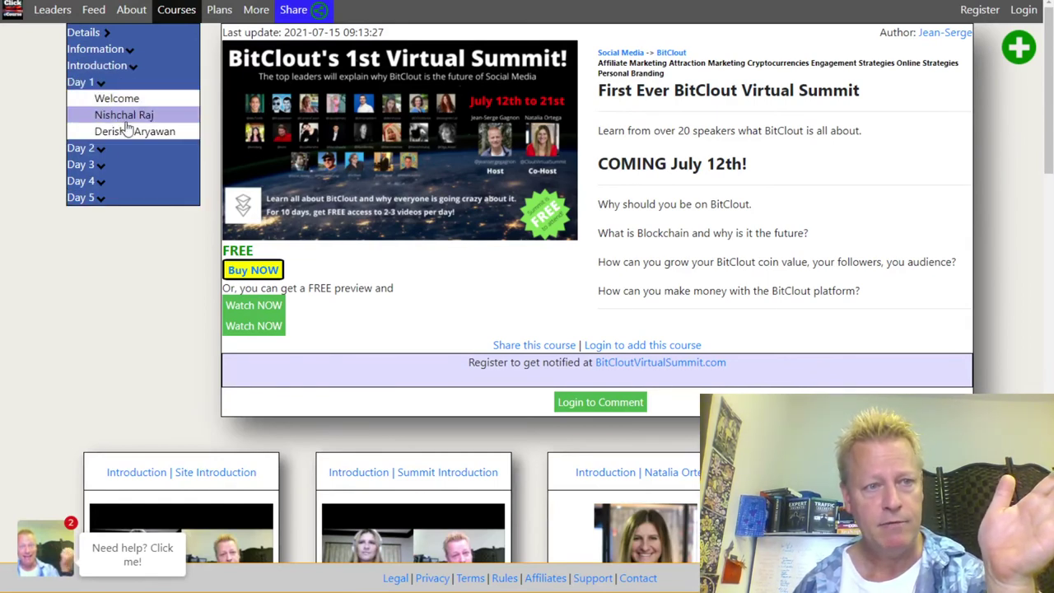
{"action": "left_click", "coordinate": [97, 83]}
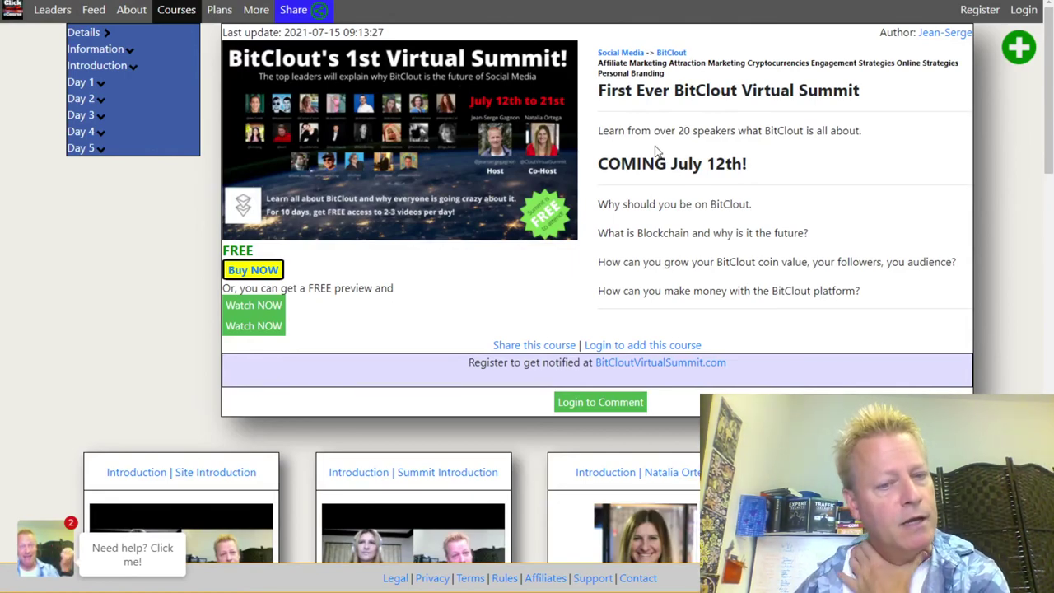
{"action": "scroll", "coordinate": [673, 131], "scroll_direction": "down", "scroll_amount": 5}
{"action": "scroll", "coordinate": [727, 177], "scroll_direction": "up", "scroll_amount": 5}
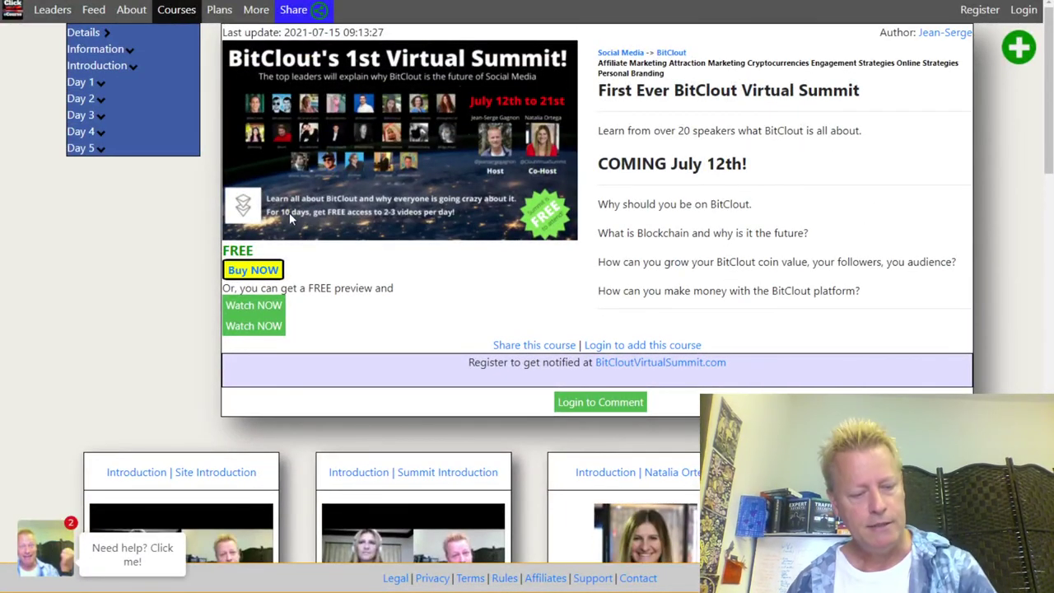
Return to the test drip course's page, open its How to Create a Course help video and start and pause it.
{"action": "key", "text": "alt+Tab"}
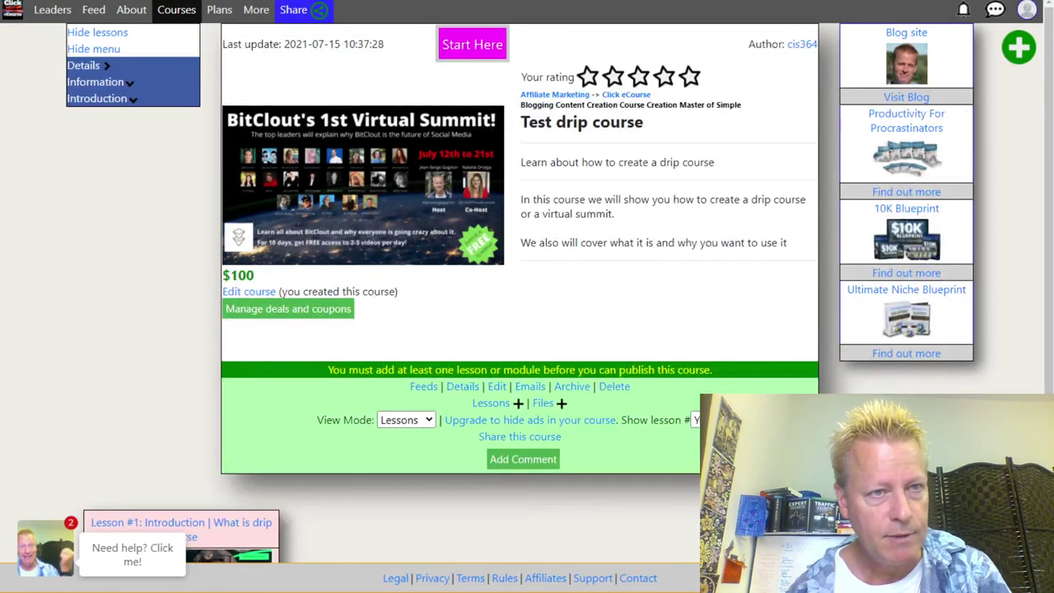
{"action": "scroll", "coordinate": [616, 275], "scroll_direction": "down", "scroll_amount": 3}
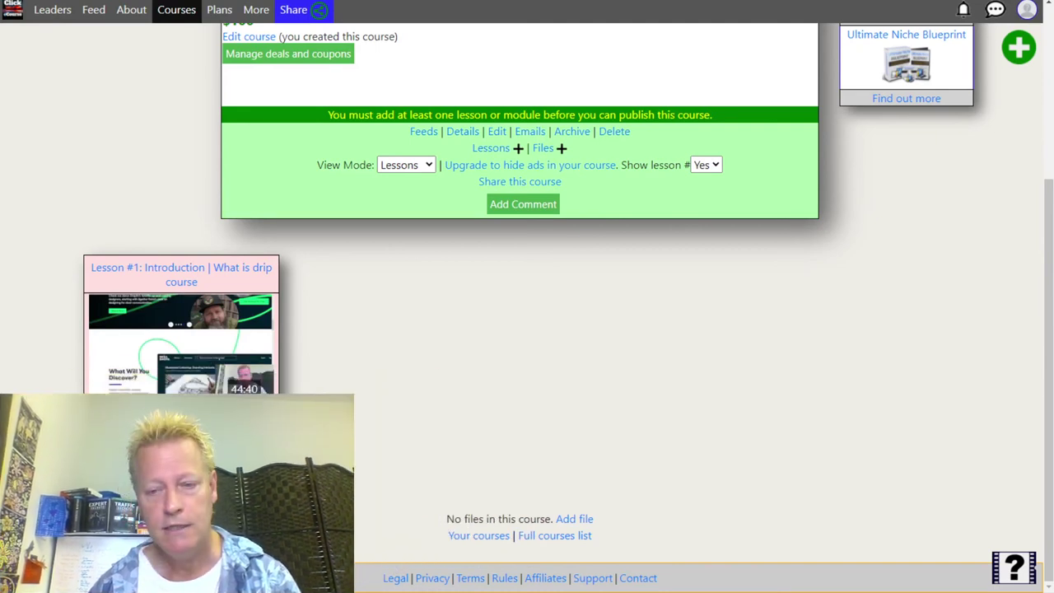
{"action": "left_click", "coordinate": [1019, 571]}
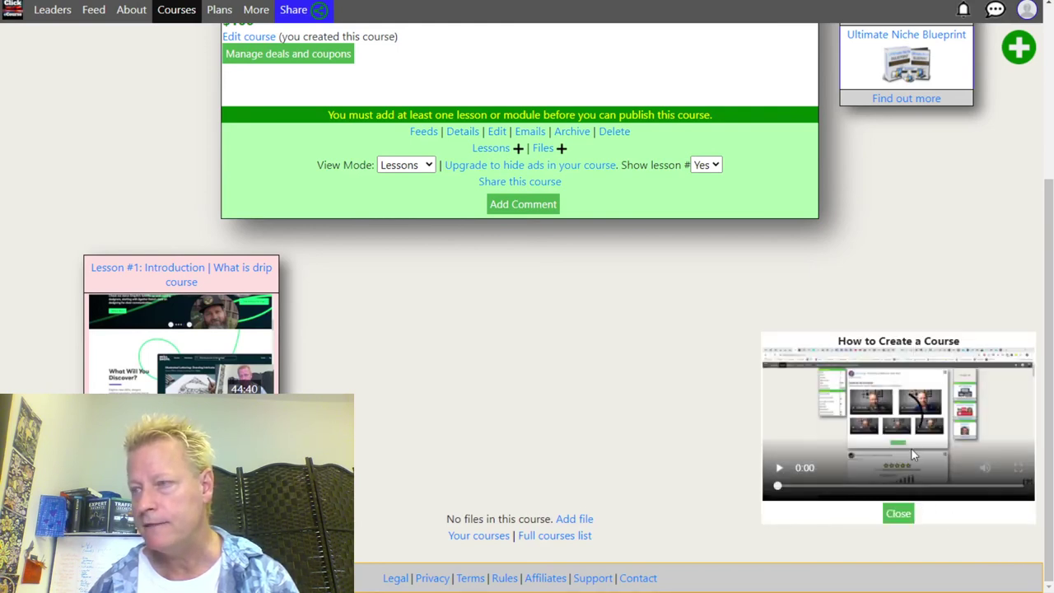
{"action": "left_click", "coordinate": [882, 464]}
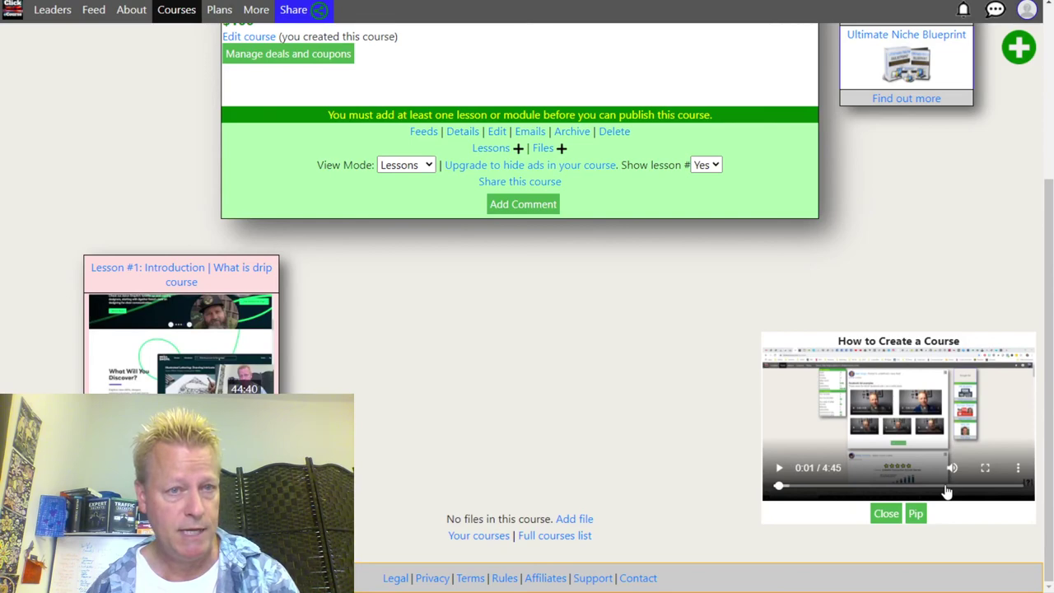
{"action": "scroll", "coordinate": [626, 359], "scroll_direction": "up", "scroll_amount": 3}
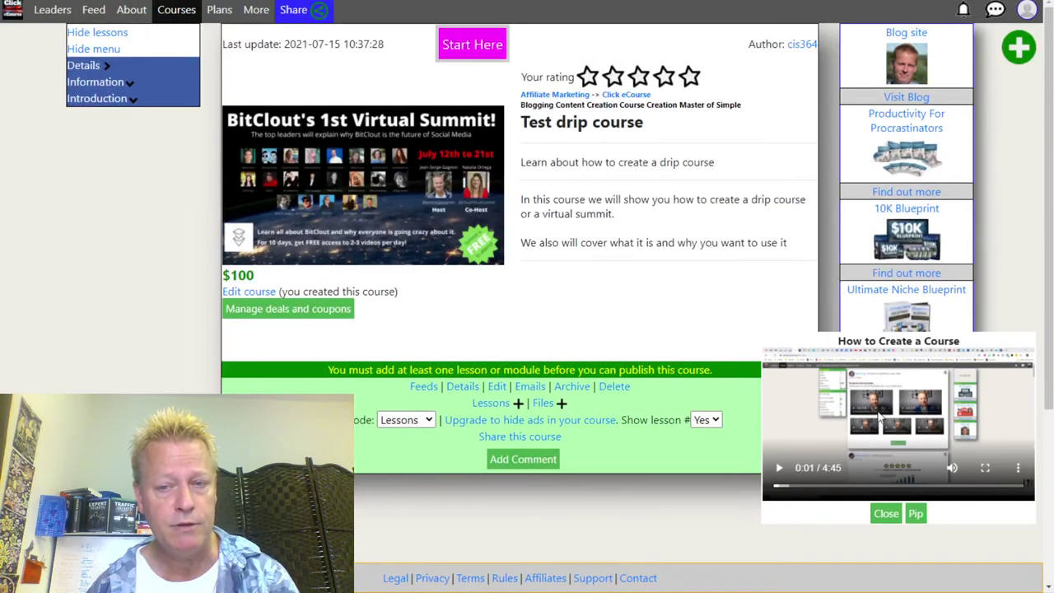
{"action": "scroll", "coordinate": [879, 416], "scroll_direction": "down", "scroll_amount": 3}
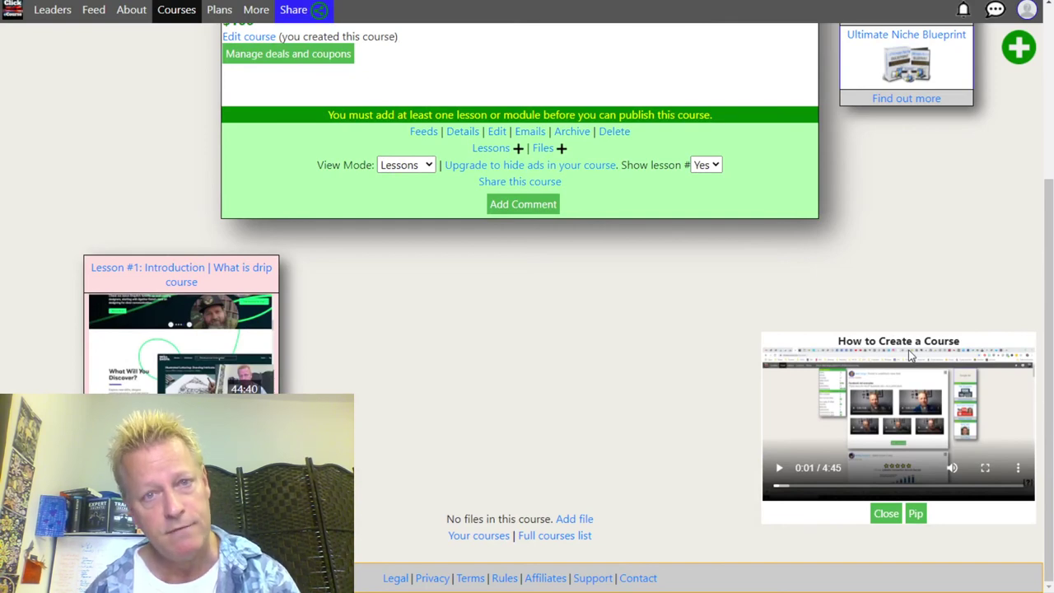
{"action": "scroll", "coordinate": [910, 354], "scroll_direction": "up", "scroll_amount": 3}
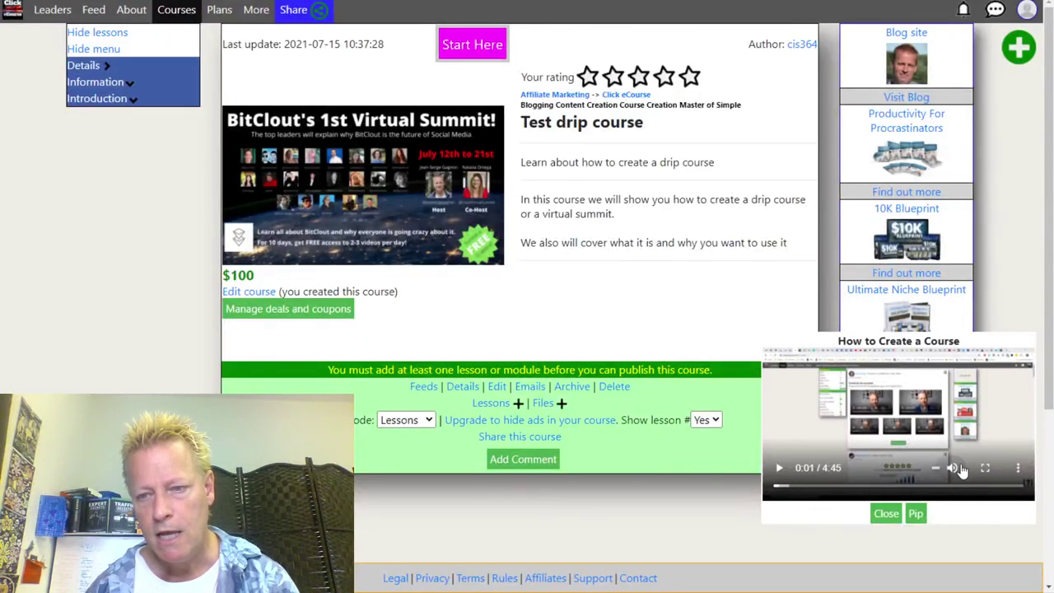
Show the help video in picture-in-picture, enlarge the floating window and place it over the upper part of the course page.
{"action": "left_click", "coordinate": [1015, 469]}
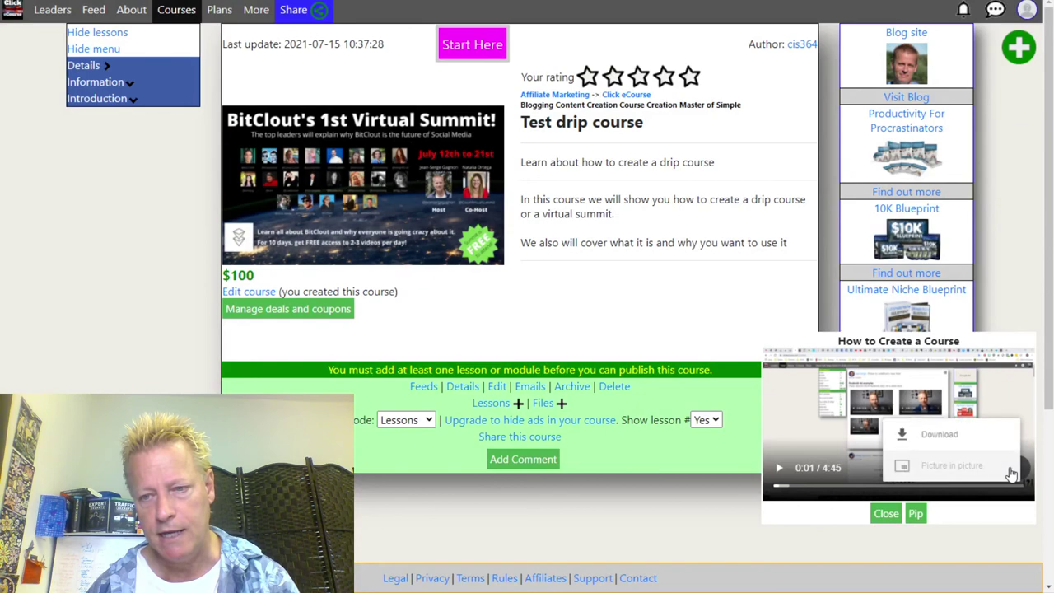
{"action": "left_click", "coordinate": [934, 466]}
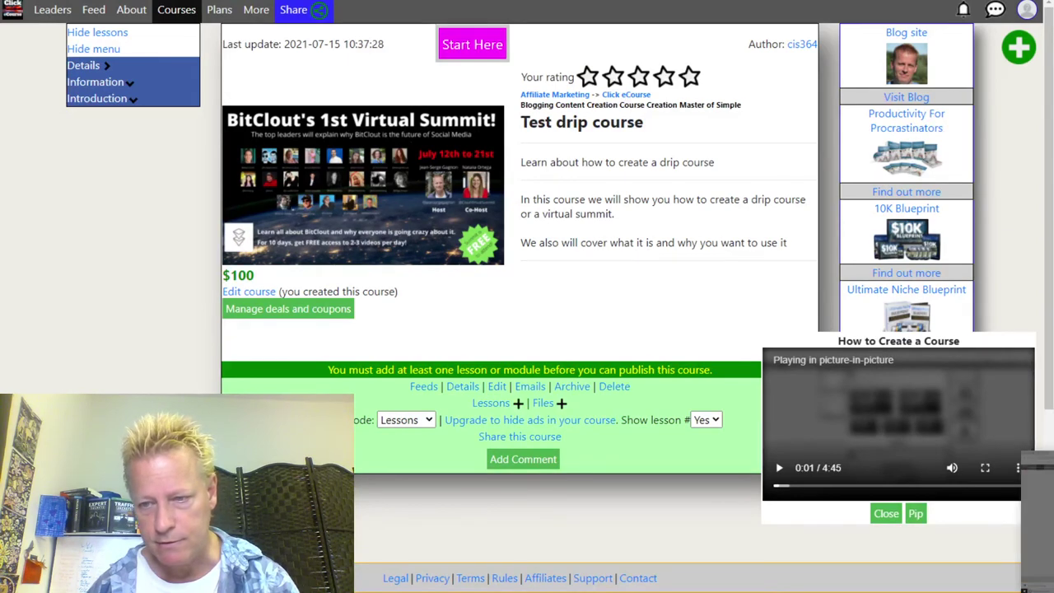
{"action": "left_click_drag", "start_coordinate": [988, 428], "coordinate": [301, 83]}
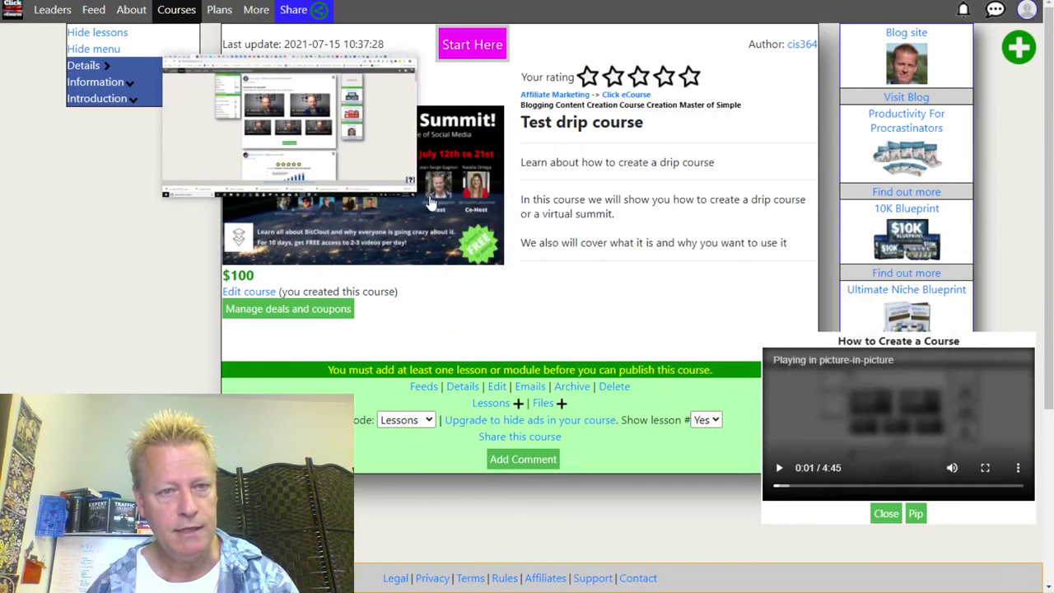
{"action": "left_click_drag", "start_coordinate": [421, 197], "coordinate": [797, 405]}
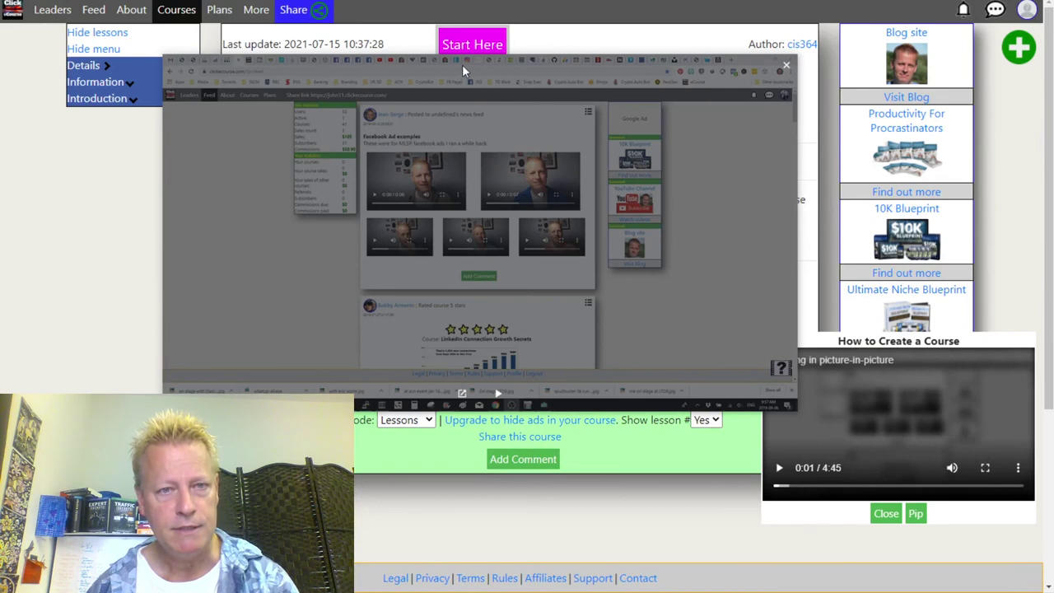
{"action": "left_click_drag", "start_coordinate": [462, 65], "coordinate": [690, 23]}
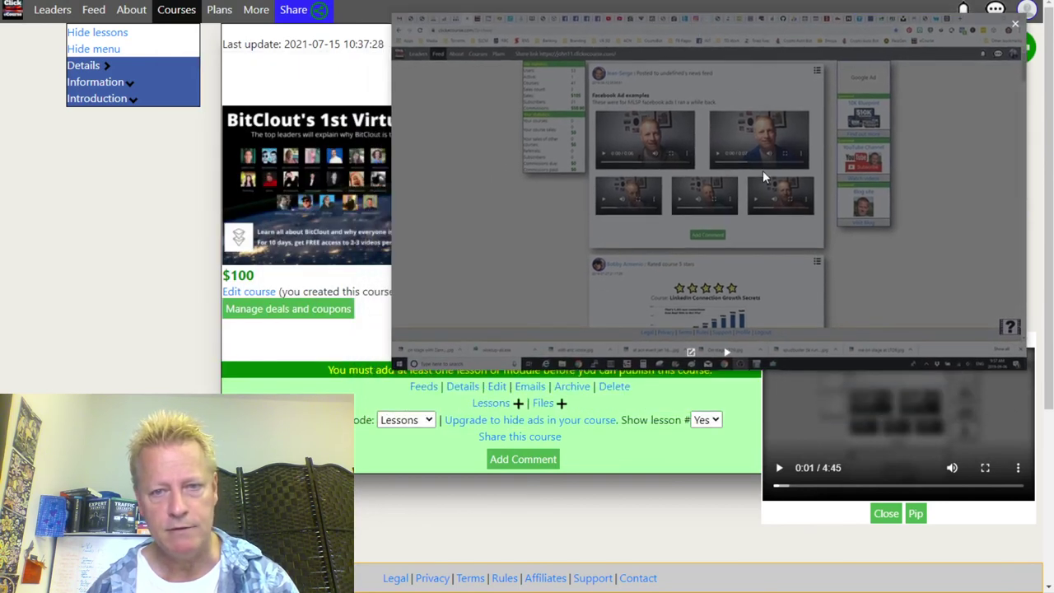
Play the floating help video for a few seconds, pause it, and close both the floating window and the video box.
{"action": "left_click", "coordinate": [724, 354]}
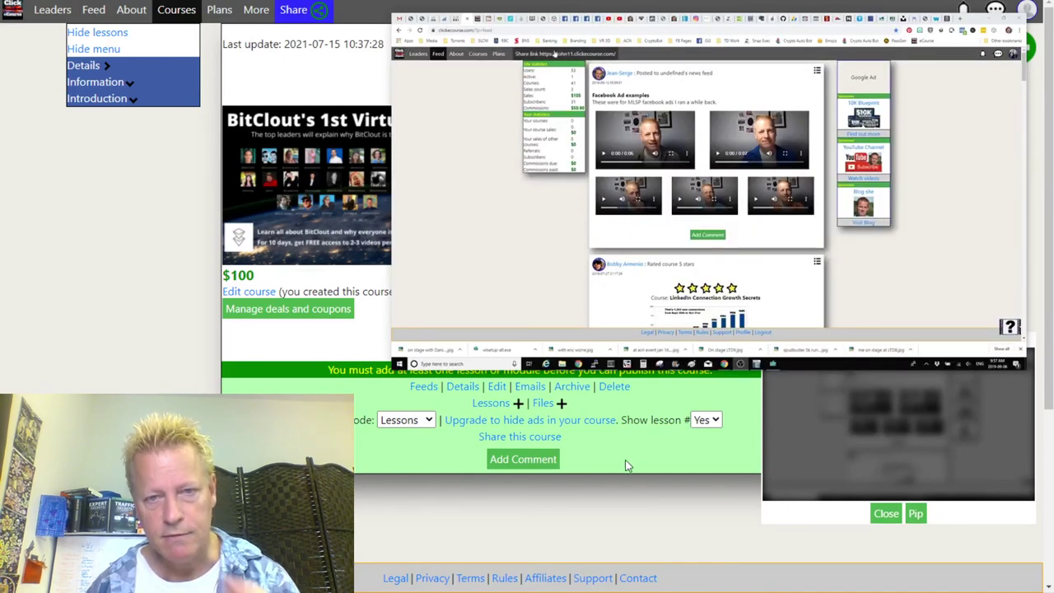
{"action": "mouse_move", "coordinate": [546, 171]}
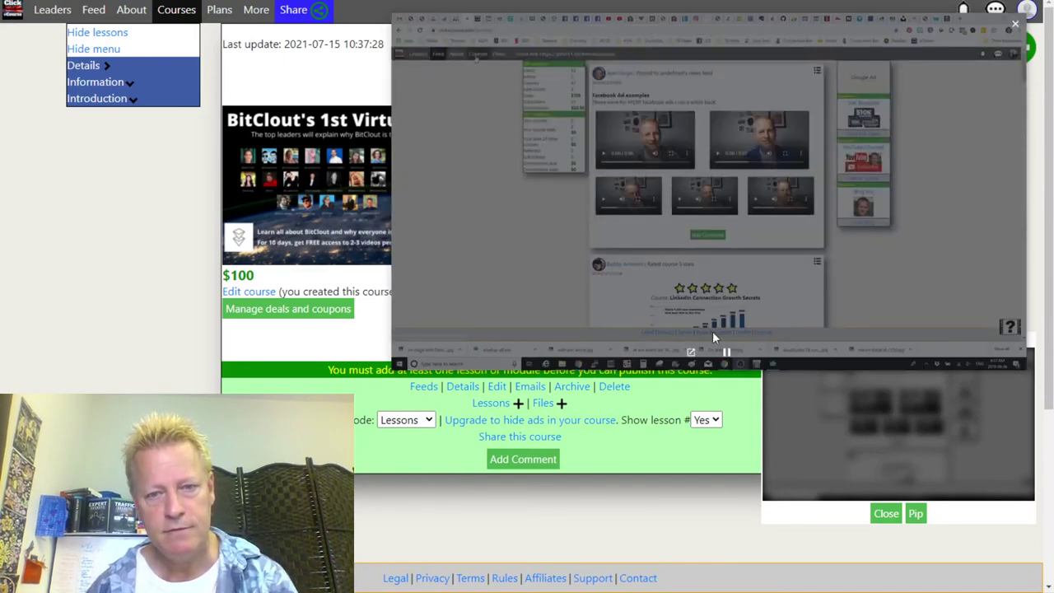
{"action": "left_click", "coordinate": [726, 355]}
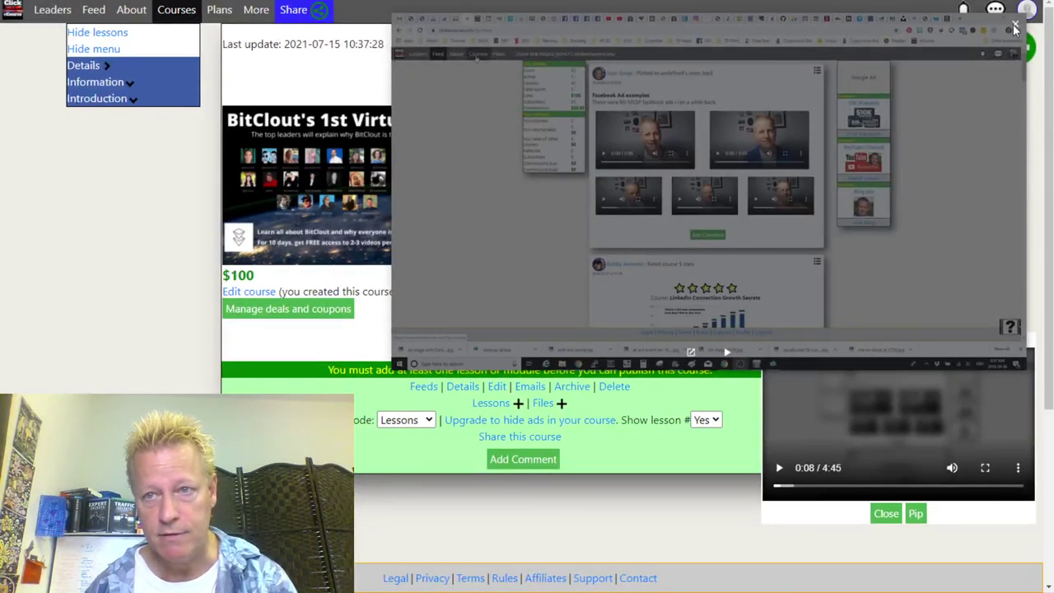
{"action": "left_click", "coordinate": [1014, 23]}
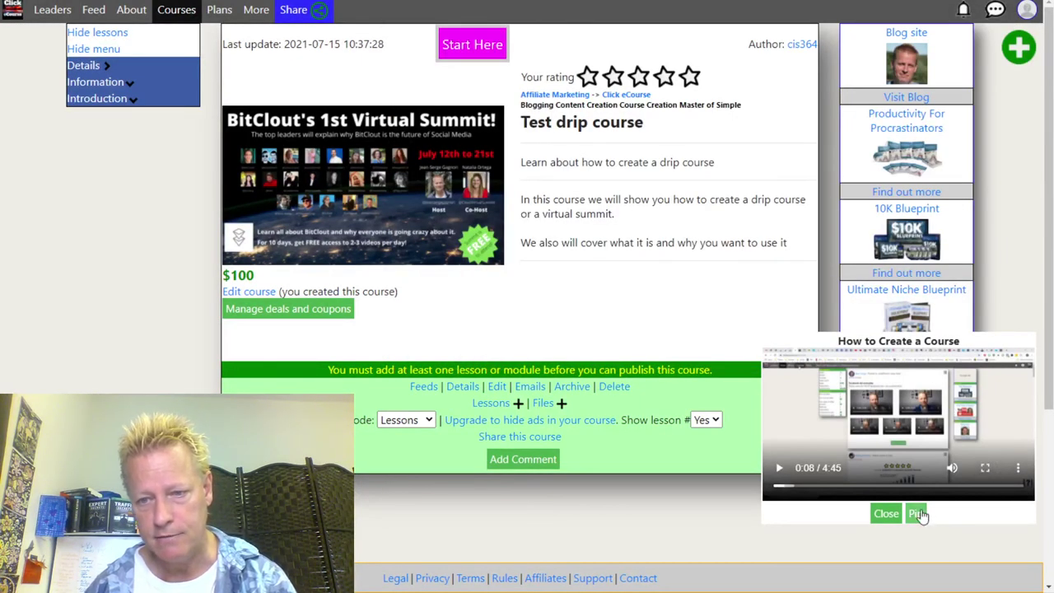
{"action": "left_click", "coordinate": [886, 513]}
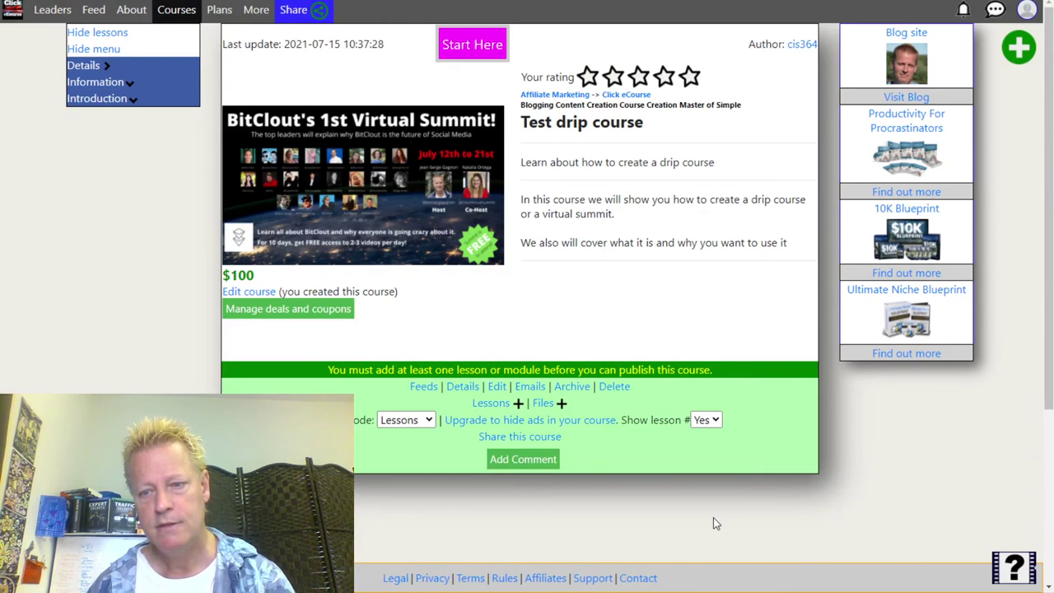
Reopen the How to Create a Course help video twice, briefly viewing and closing it each time.
{"action": "left_click", "coordinate": [1013, 566]}
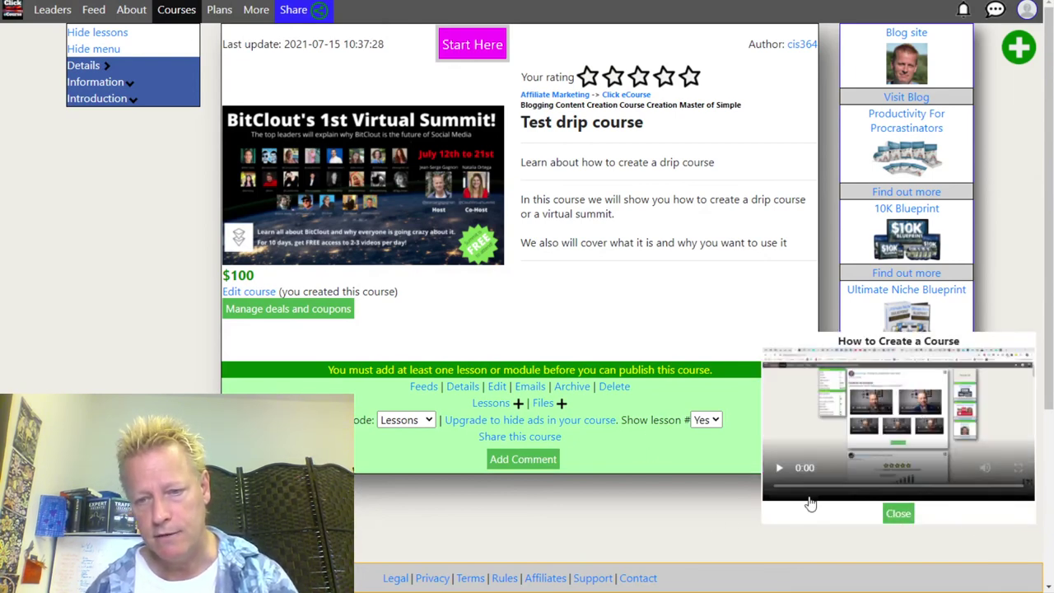
{"action": "left_click", "coordinate": [897, 415]}
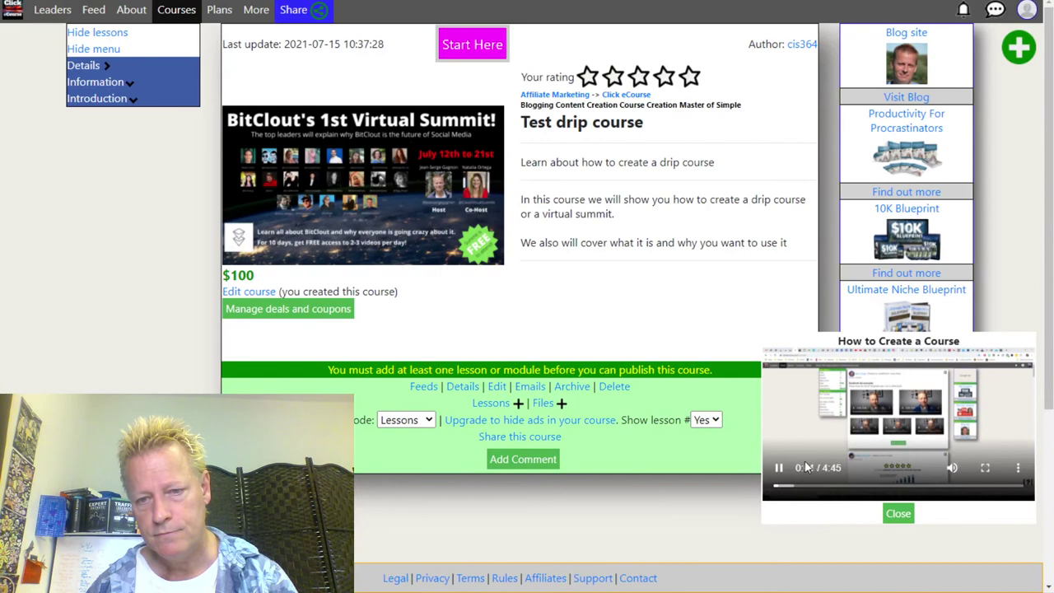
{"action": "left_click", "coordinate": [897, 512]}
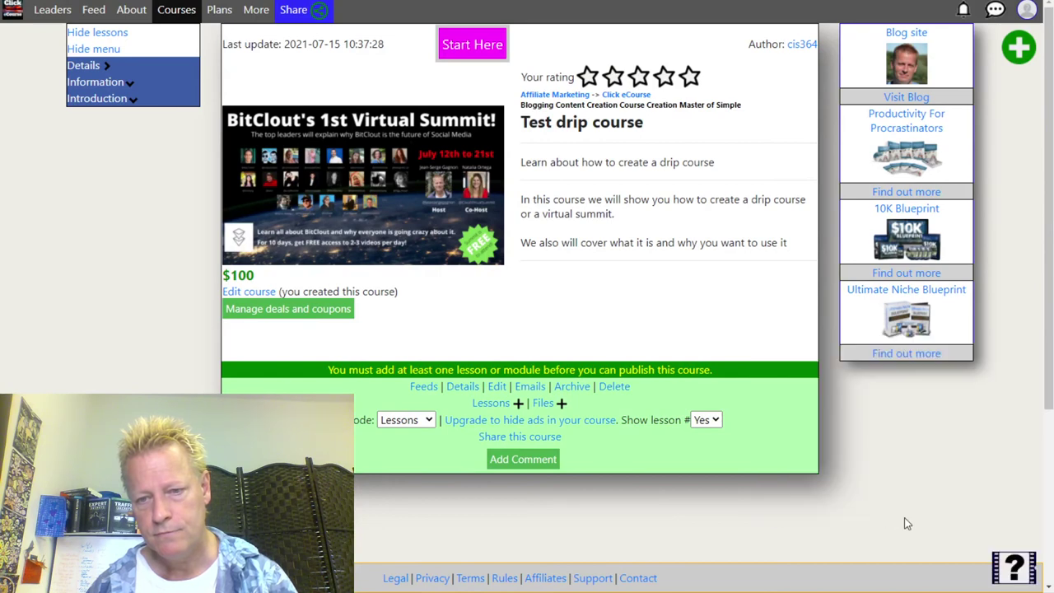
{"action": "left_click", "coordinate": [1013, 566]}
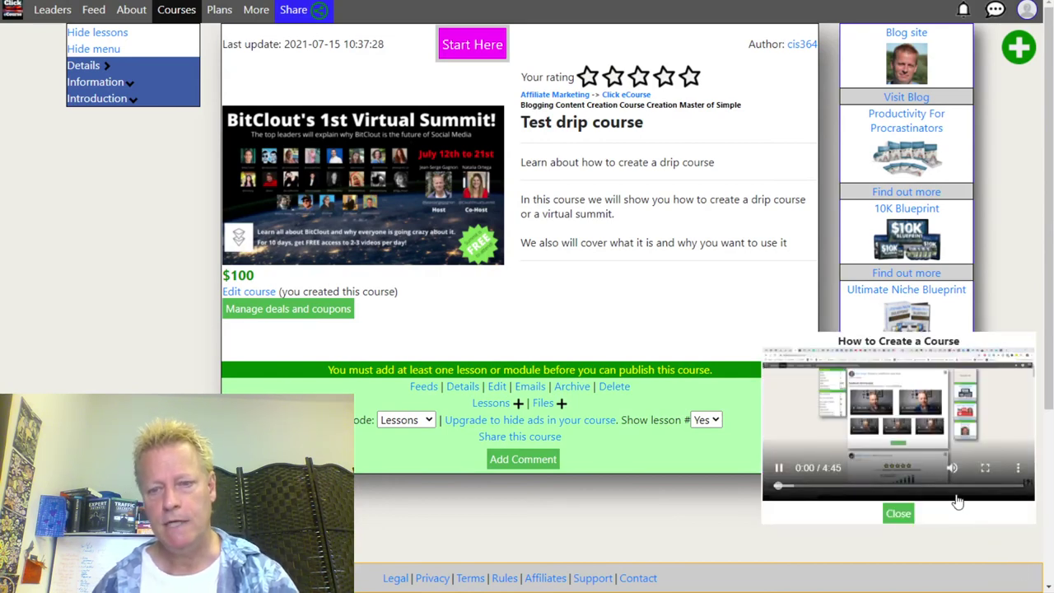
{"action": "left_click", "coordinate": [907, 518]}
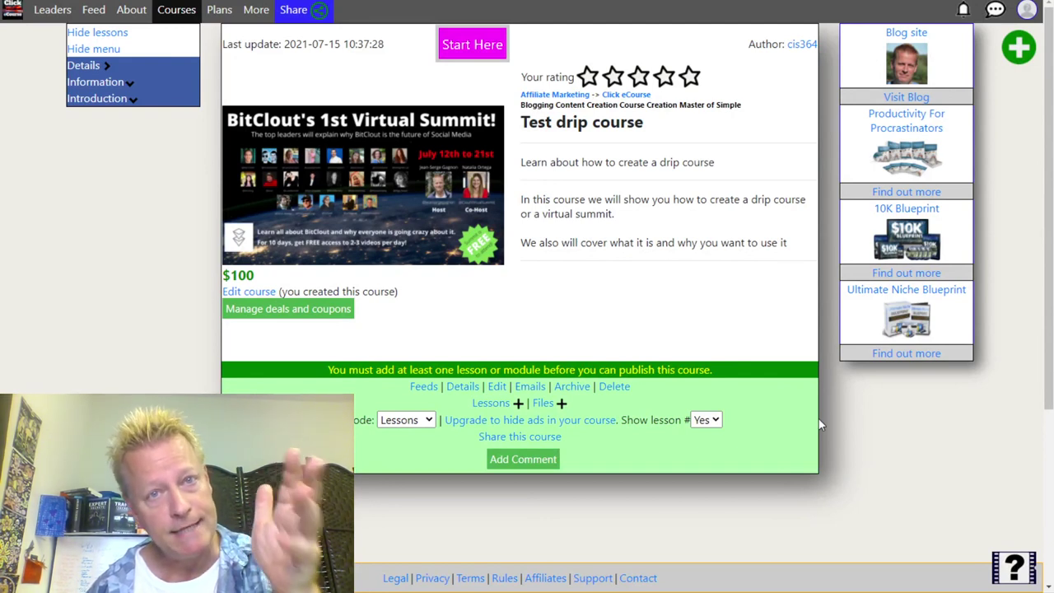
Filter the course catalog by the Click eCourse category and open the Creating your First Course course.
{"action": "left_click", "coordinate": [179, 18]}
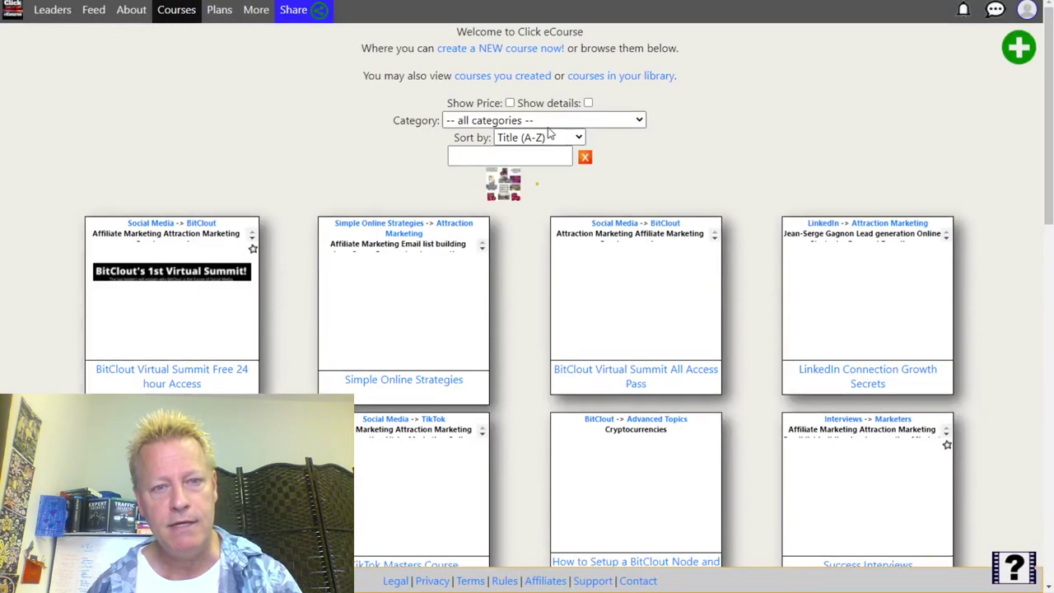
{"action": "left_click", "coordinate": [549, 122]}
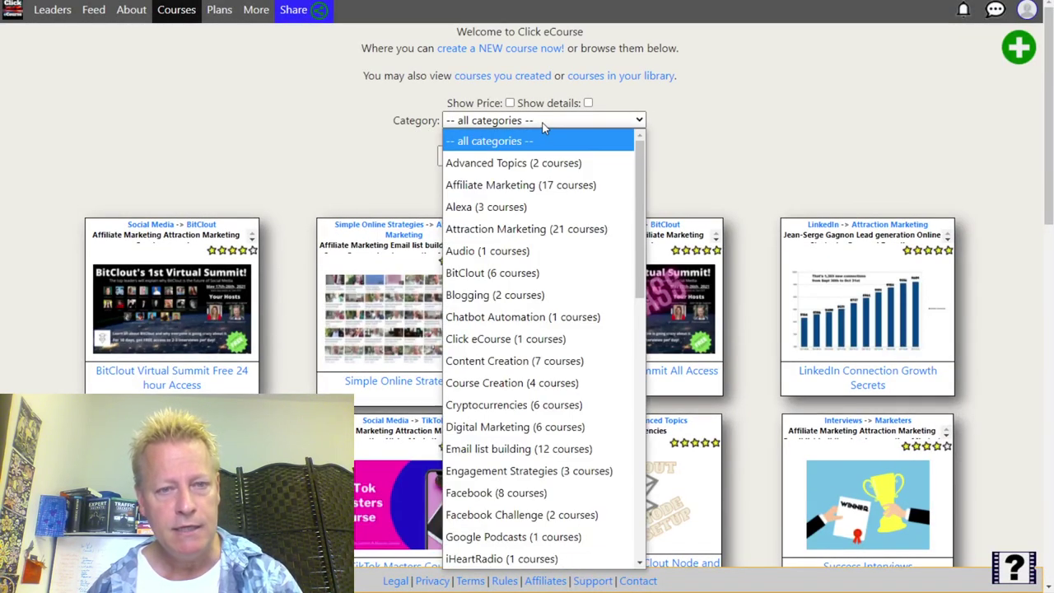
{"action": "left_click", "coordinate": [531, 343]}
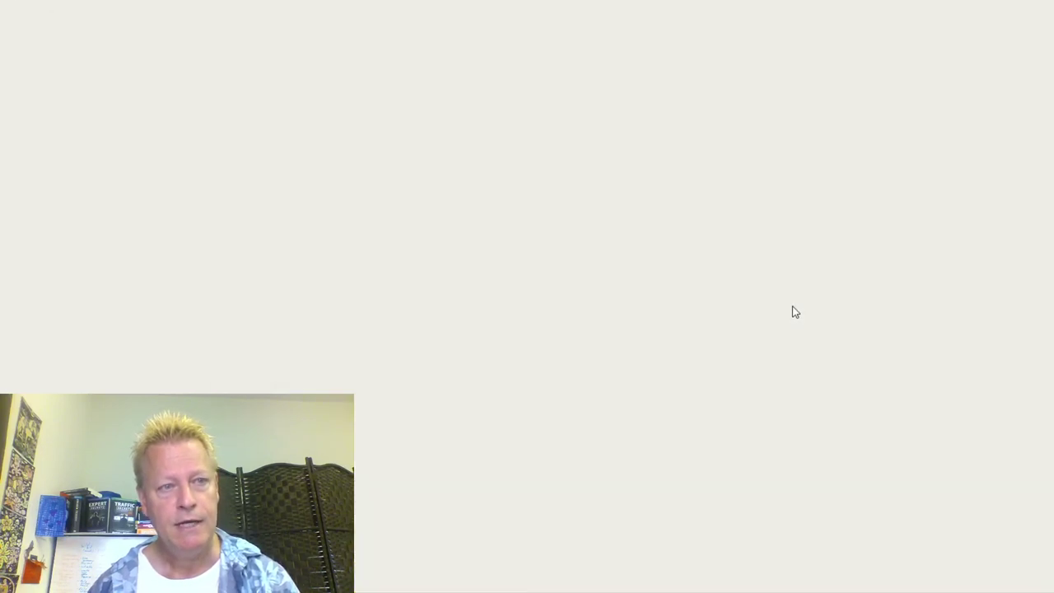
Examine the Creating your First Course page, including its course details and all of its lesson cards.
{"action": "scroll", "coordinate": [523, 374], "scroll_direction": "down", "scroll_amount": 3}
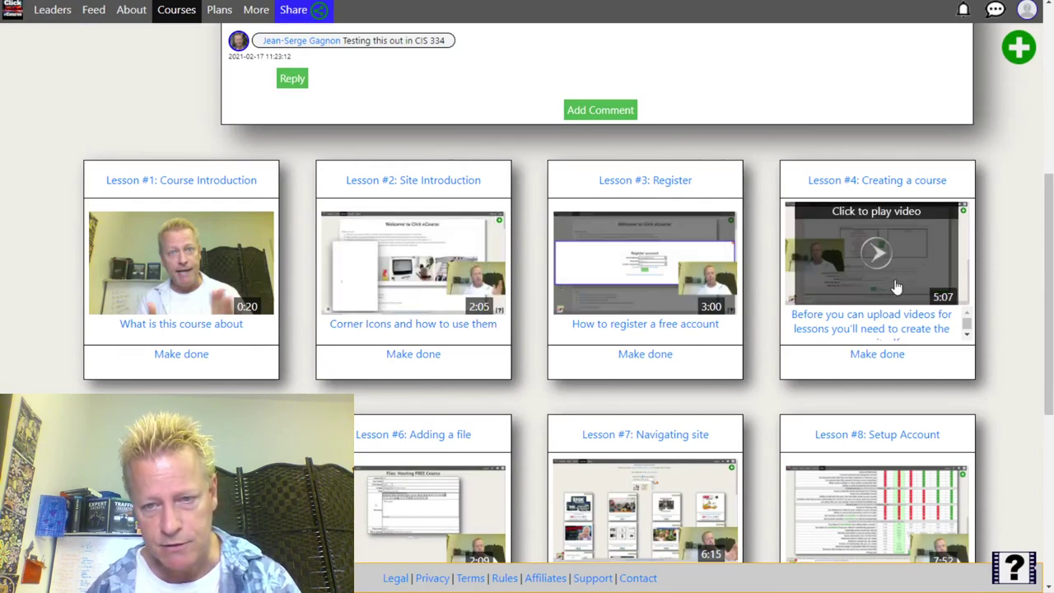
{"action": "scroll", "coordinate": [892, 286], "scroll_direction": "down", "scroll_amount": 3}
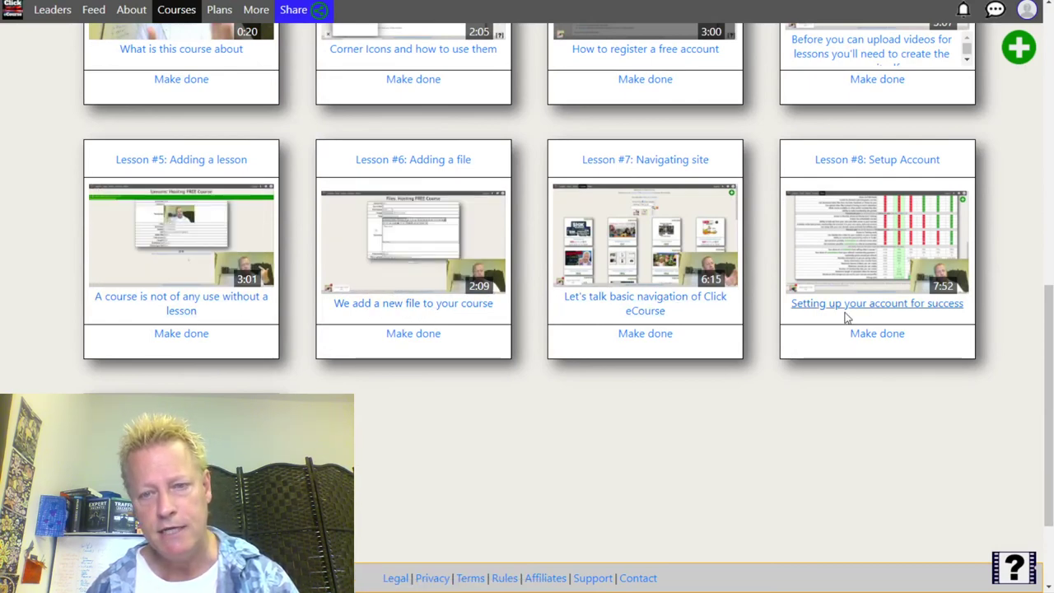
{"action": "scroll", "coordinate": [612, 352], "scroll_direction": "down", "scroll_amount": 2}
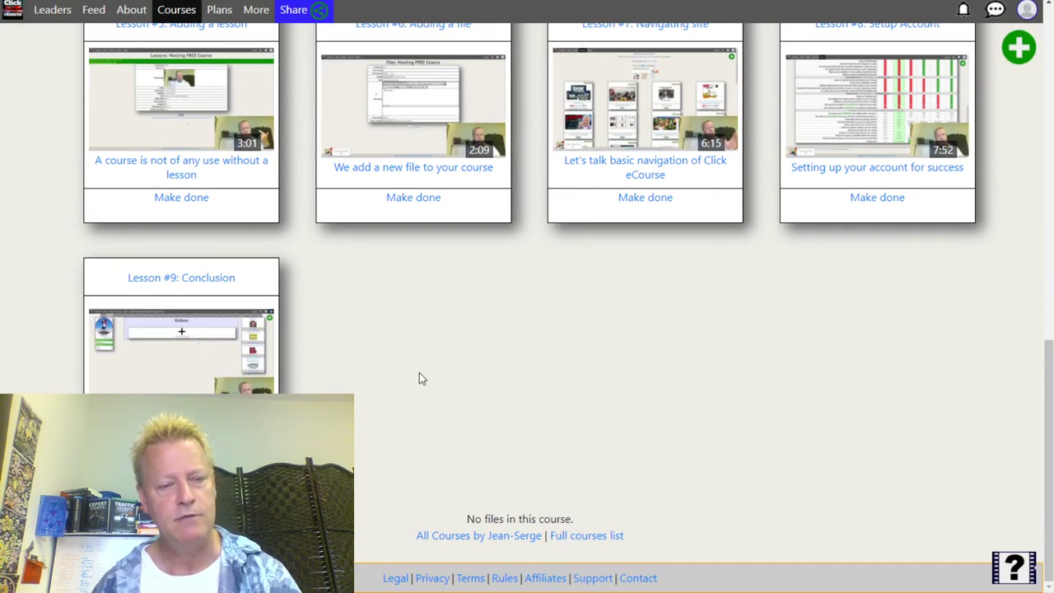
{"action": "scroll", "coordinate": [491, 386], "scroll_direction": "up", "scroll_amount": 3}
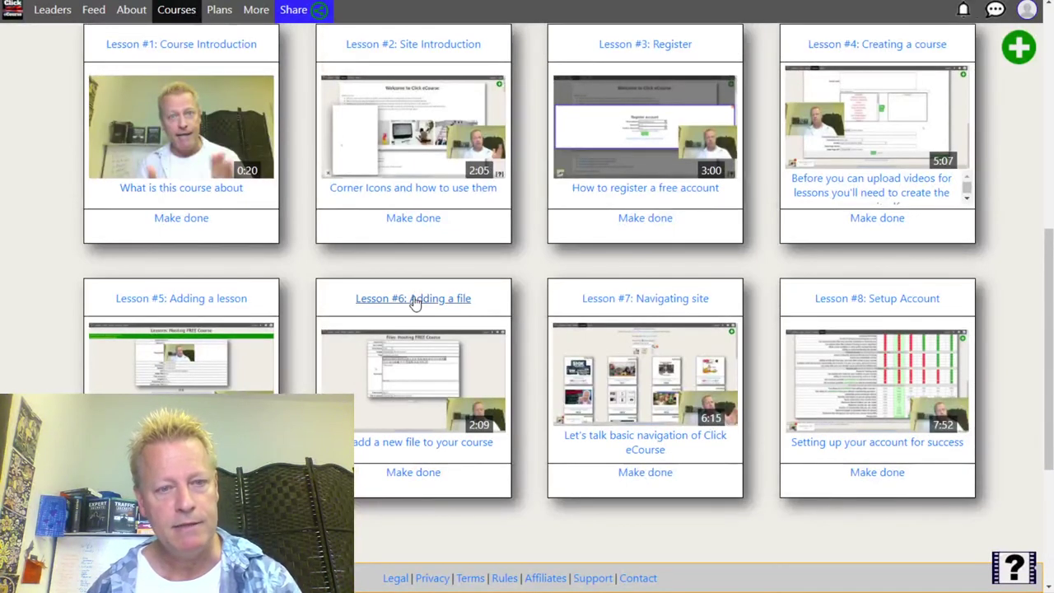
{"action": "scroll", "coordinate": [482, 319], "scroll_direction": "up", "scroll_amount": 7}
{"action": "scroll", "coordinate": [818, 399], "scroll_direction": "down", "scroll_amount": 2}
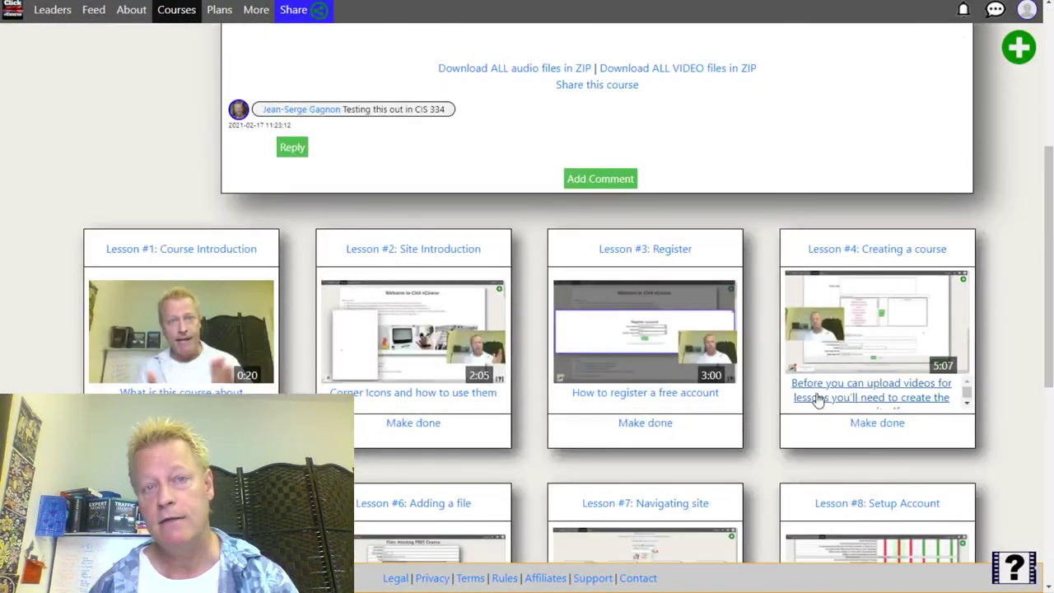
{"action": "scroll", "coordinate": [817, 399], "scroll_direction": "up", "scroll_amount": 4}
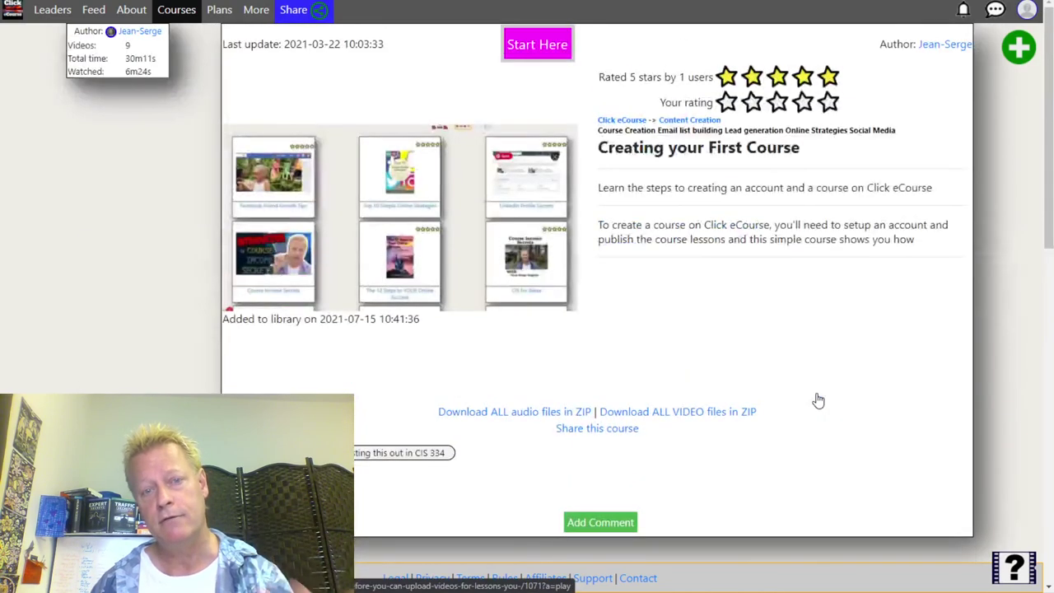
{"action": "scroll", "coordinate": [821, 422], "scroll_direction": "down", "scroll_amount": 4}
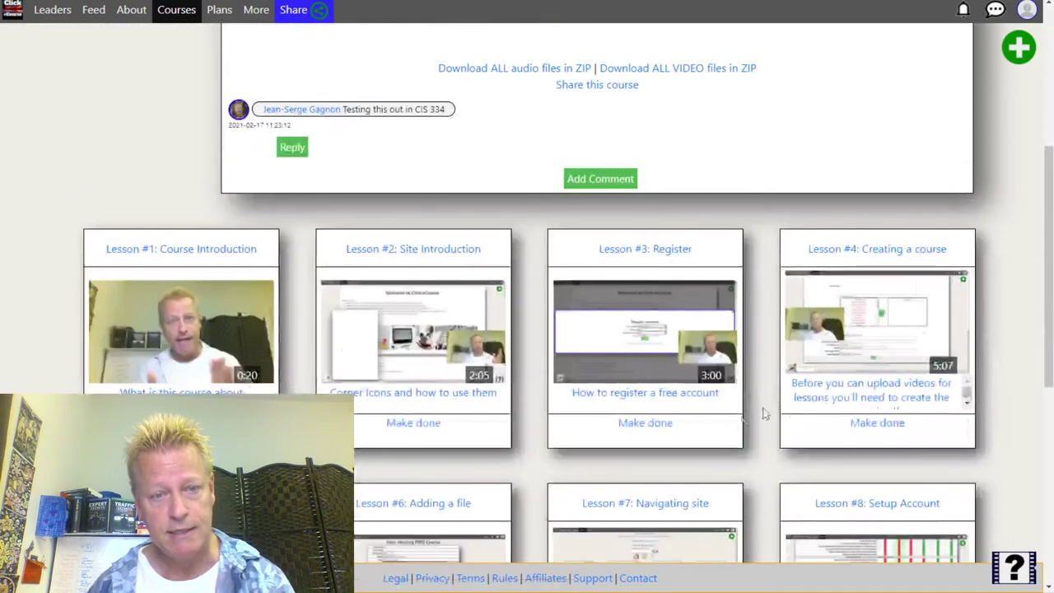
{"action": "scroll", "coordinate": [750, 407], "scroll_direction": "up", "scroll_amount": 4}
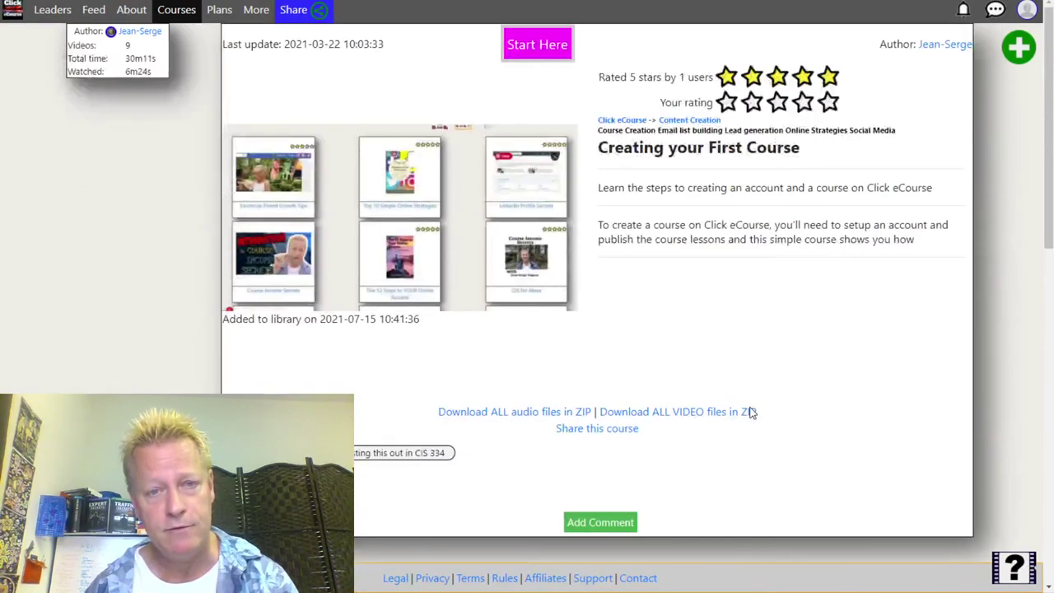